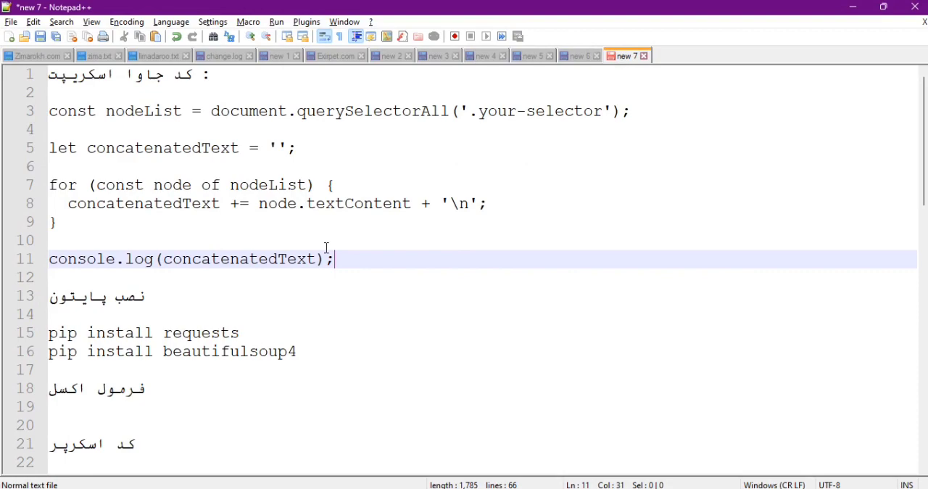
Switch to Chrome and open the baranpet.com search result in a new tab placed after the other pet shop tabs.
key("alt+Tab")
key("alt+Tab")
key("Tab")
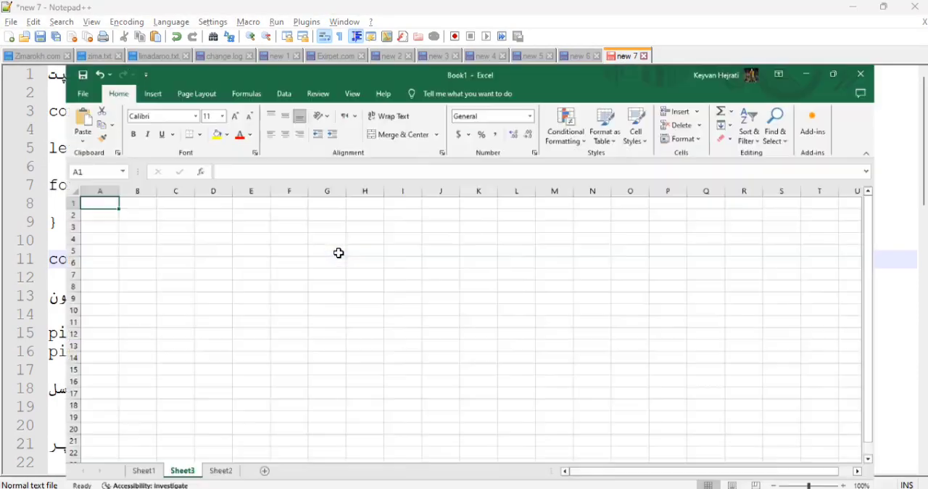
key("alt+Tab")
key("Tab")
key("Tab")
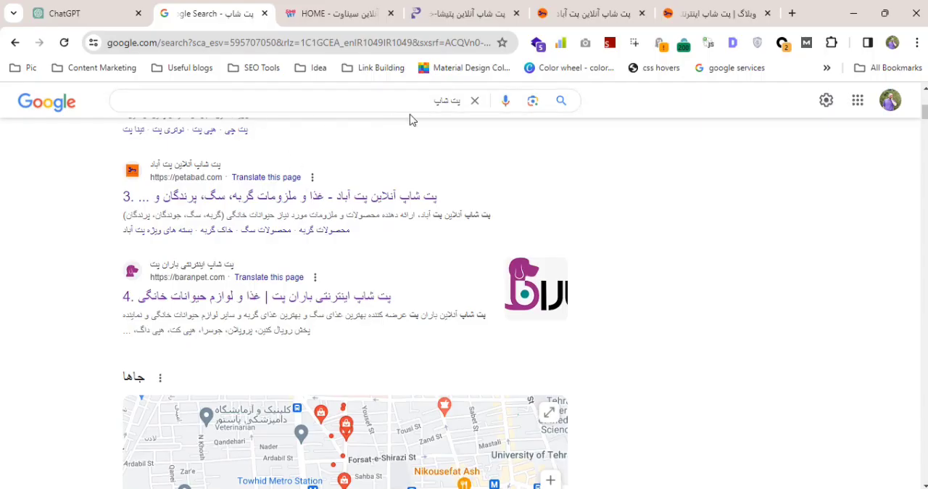
scroll(231, 180, "up", 3)
scroll(218, 290, "down", 3)
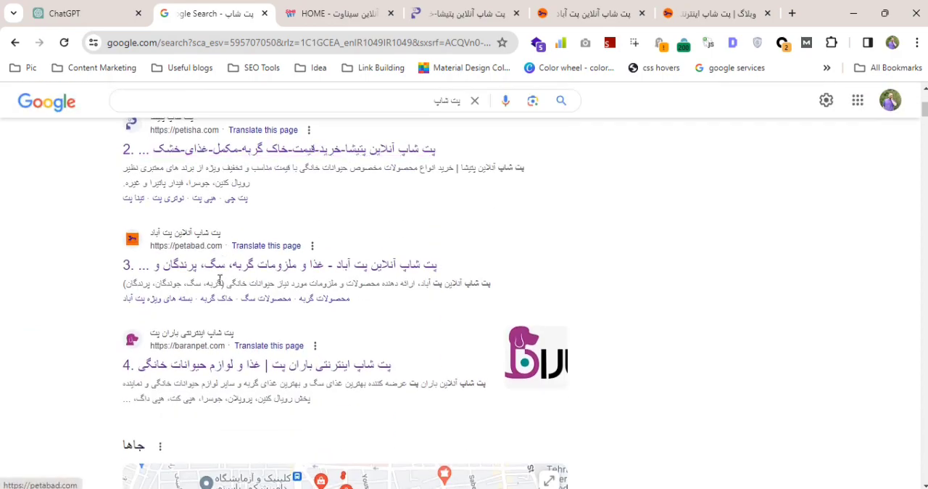
middle_click(207, 356)
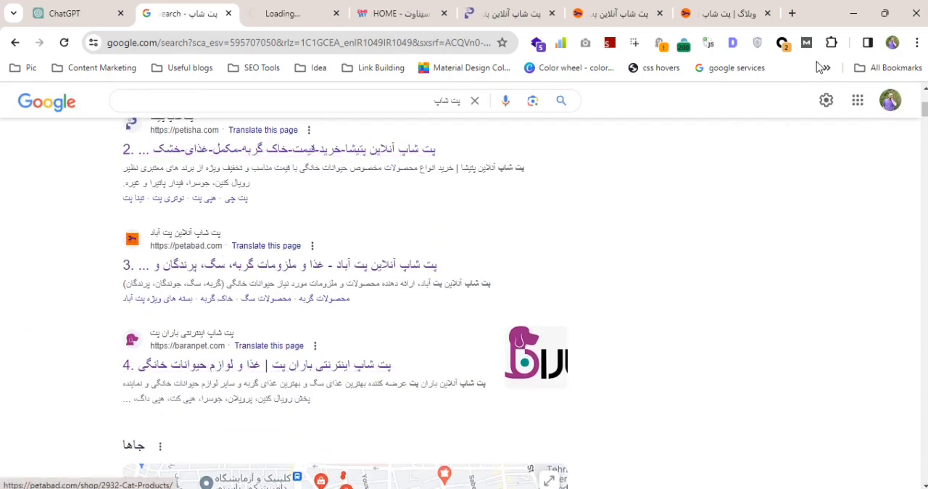
left_click_drag(344, 17, 696, 20)
Open the XML sitemap of sinavet.com from the Detailed SEO extension.
left_click(328, 17)
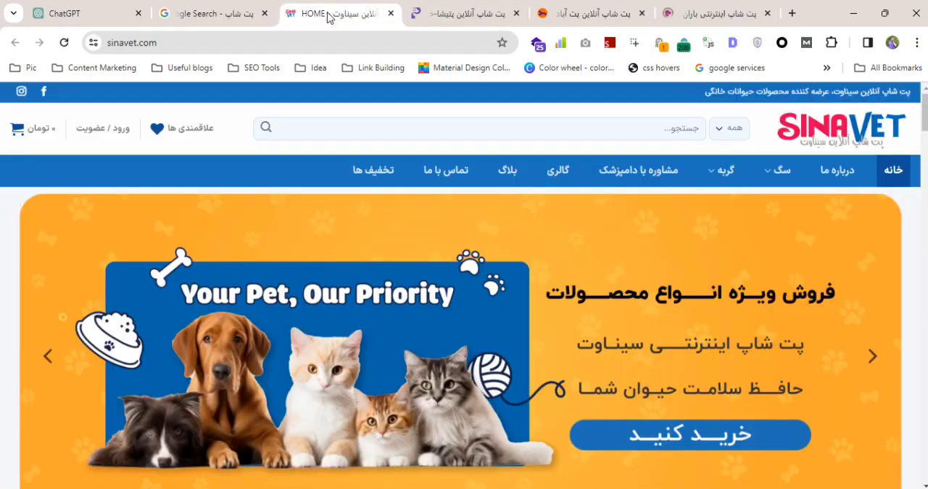
left_click(732, 43)
scroll(417, 217, "down", 3)
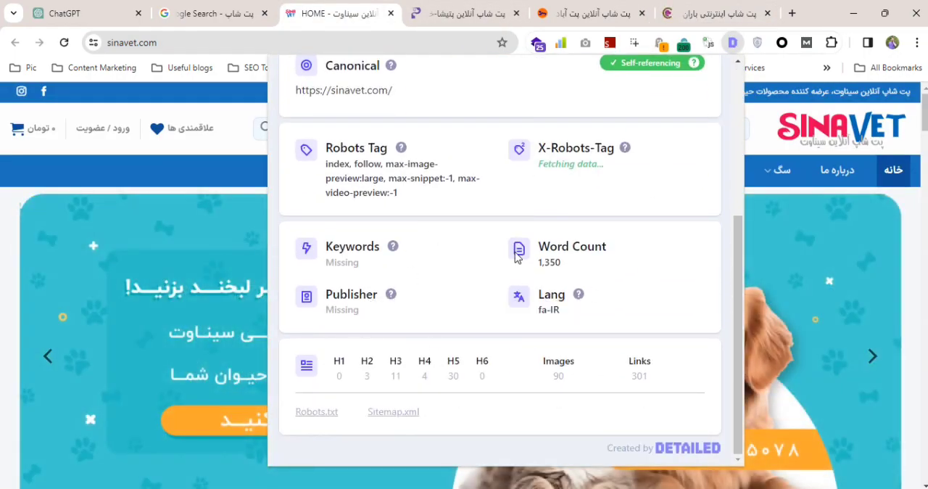
left_click(393, 413)
Open the XML sitemap of petisha.com through the Detailed SEO extension.
left_click(525, 13)
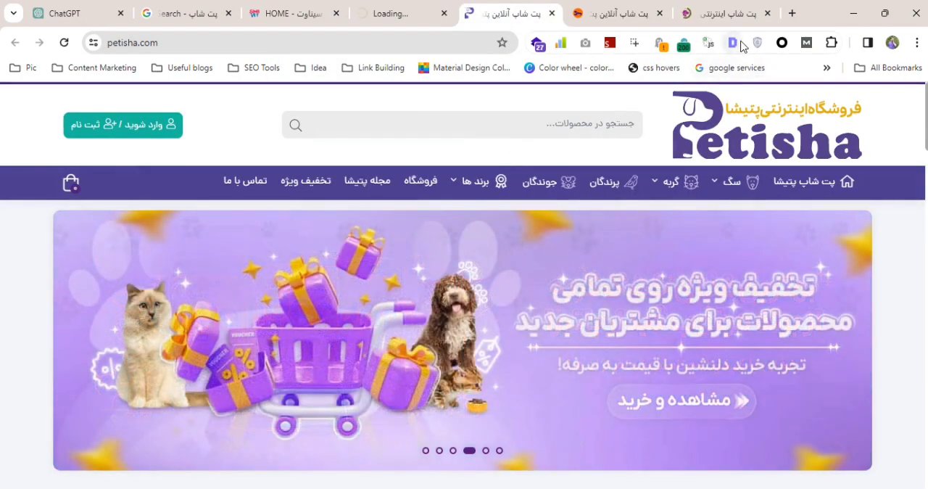
left_click(733, 43)
scroll(478, 281, "down", 3)
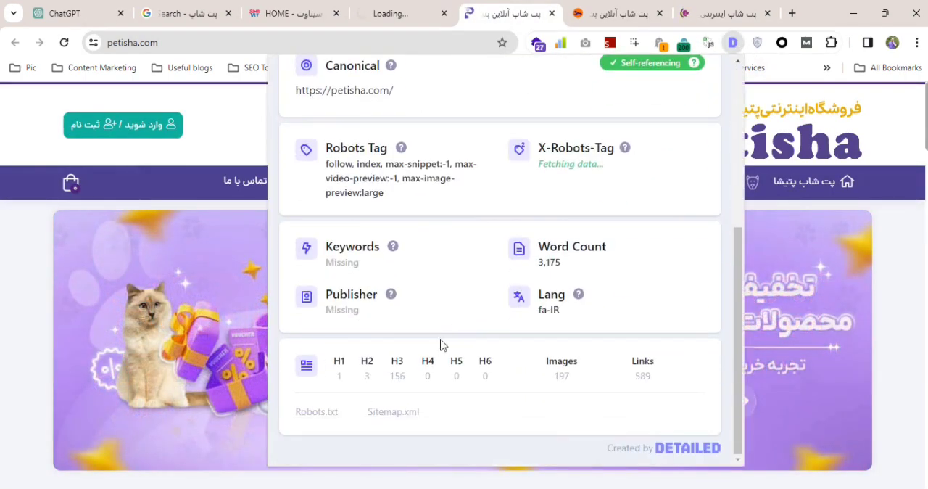
left_click(395, 413)
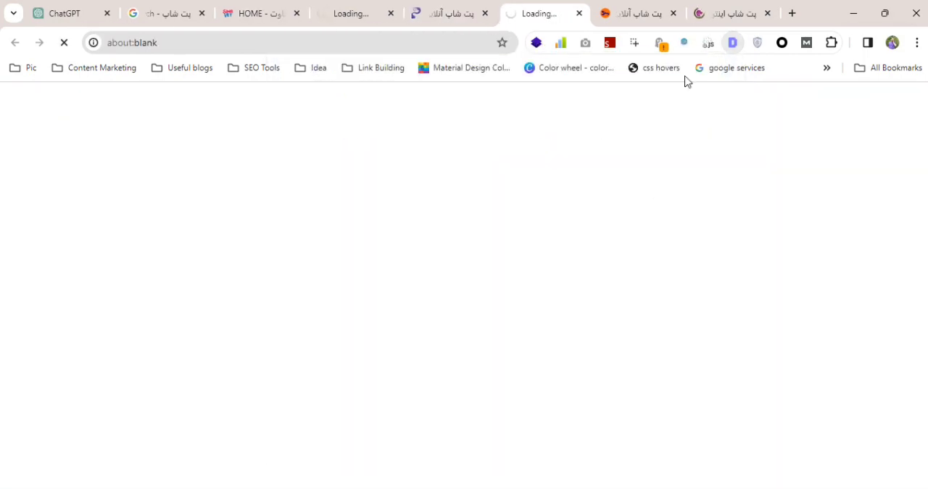
Open the XML sitemap of petabad.com with the Detailed SEO extension.
left_click(630, 14)
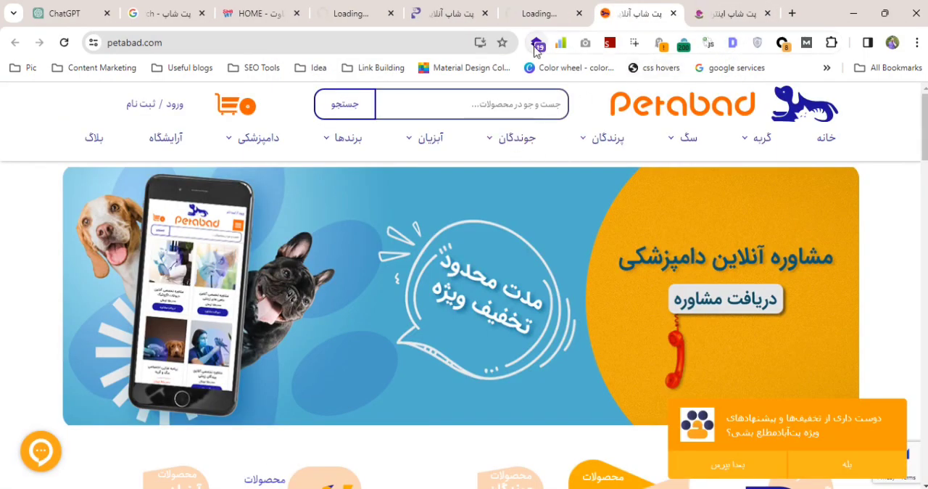
left_click(733, 44)
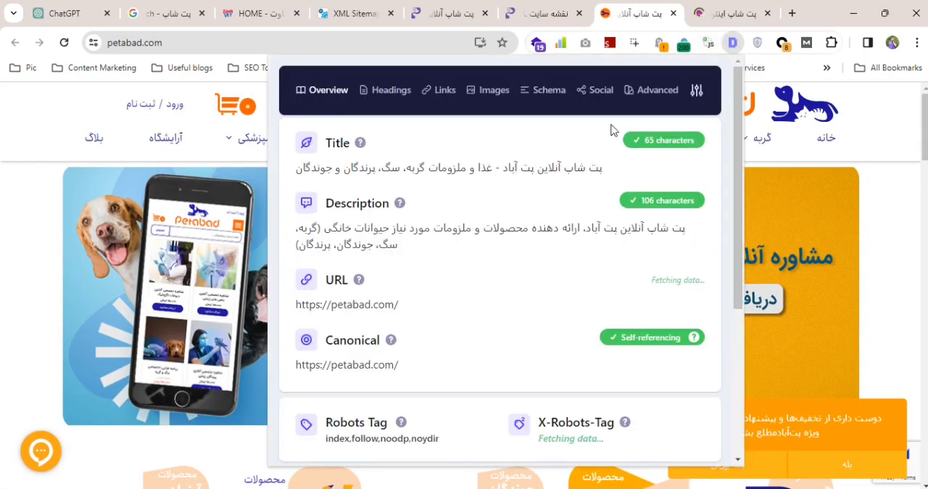
scroll(476, 289, "down", 5)
left_click(395, 413)
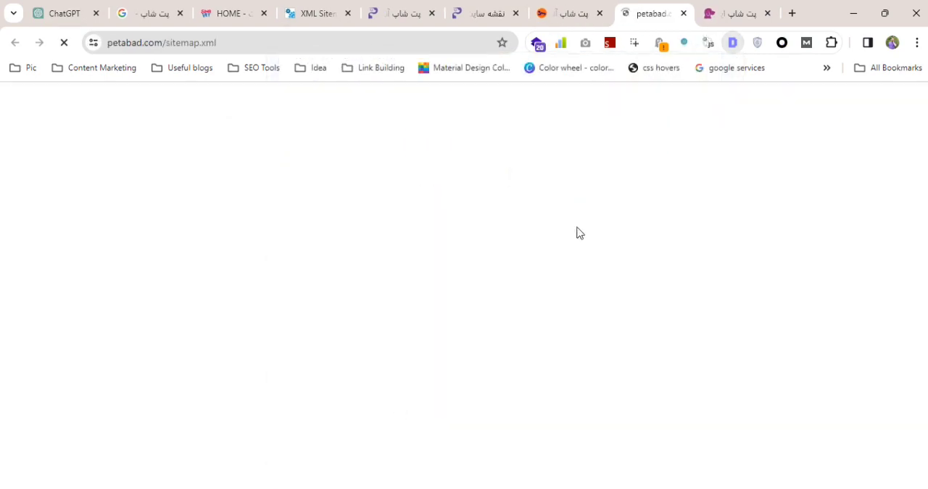
Find the blog link on the baranpet.com home page and open the blog.
left_click(738, 11)
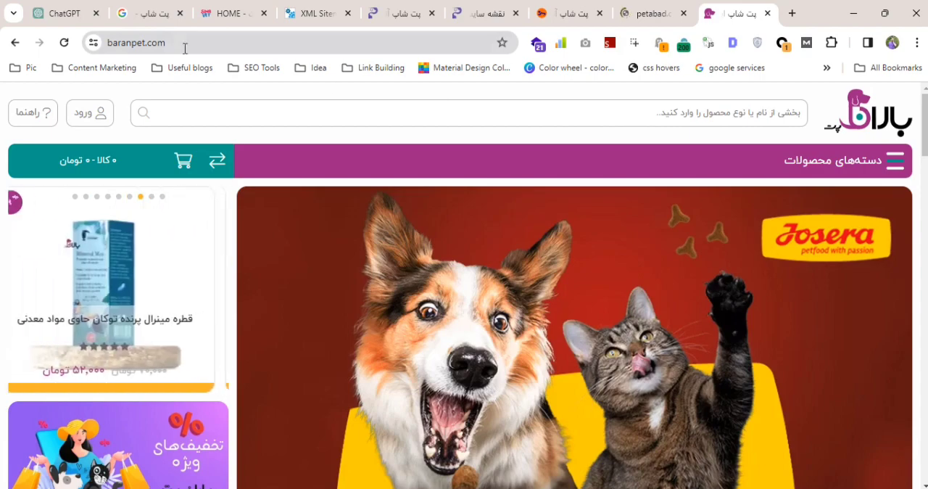
left_click_drag(924, 126, 924, 453)
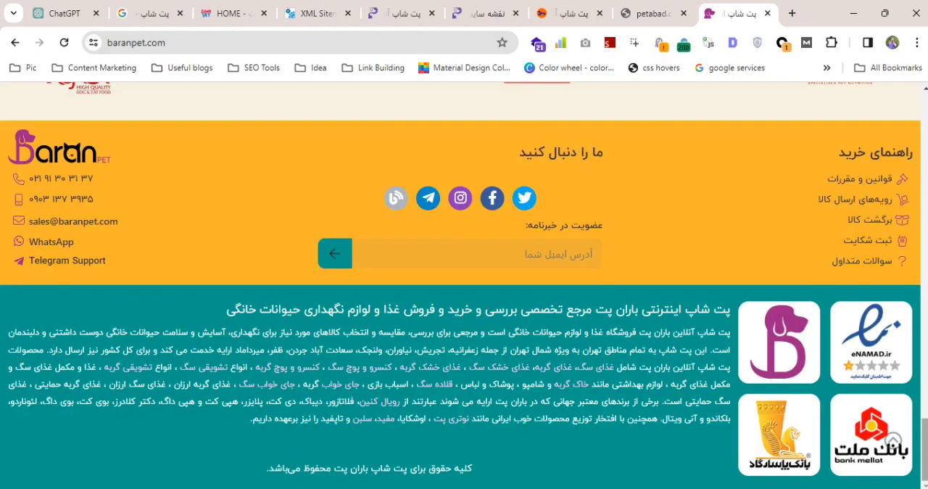
left_click_drag(924, 449, 924, 120)
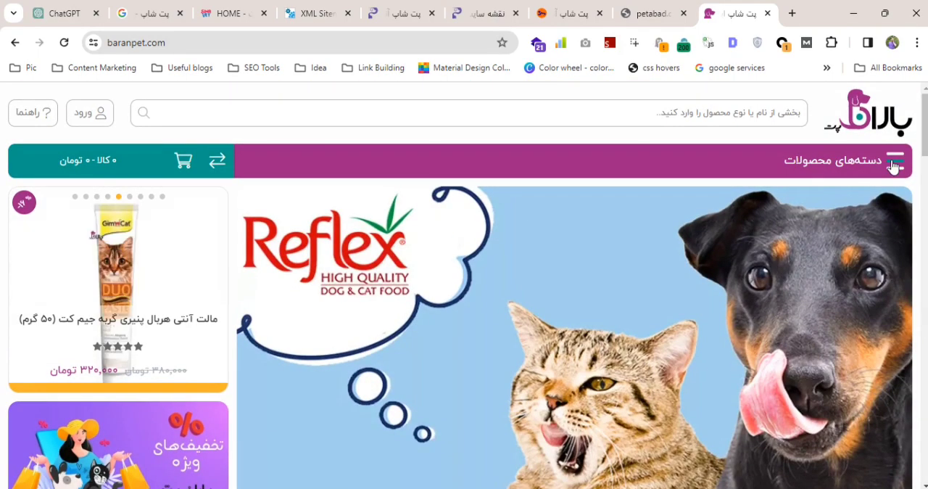
left_click(894, 161)
left_click(857, 356)
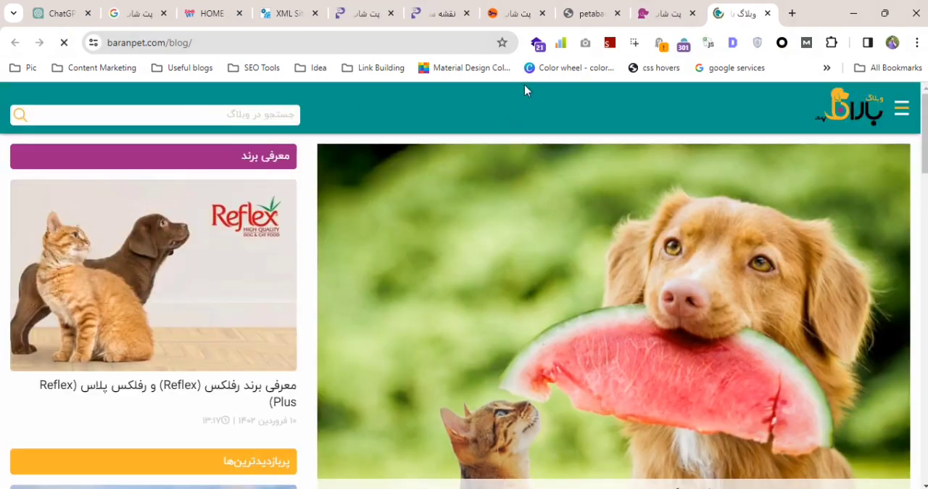
left_click(259, 42)
key("Return")
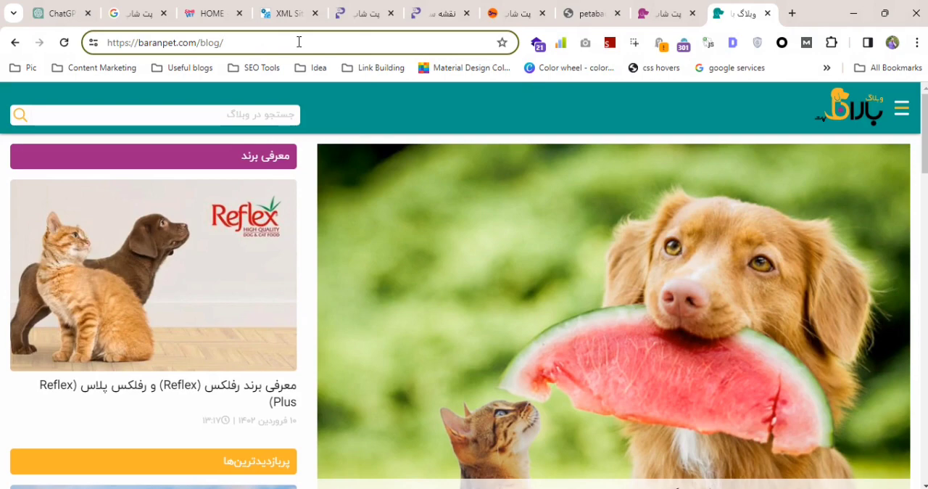
type("sitem")
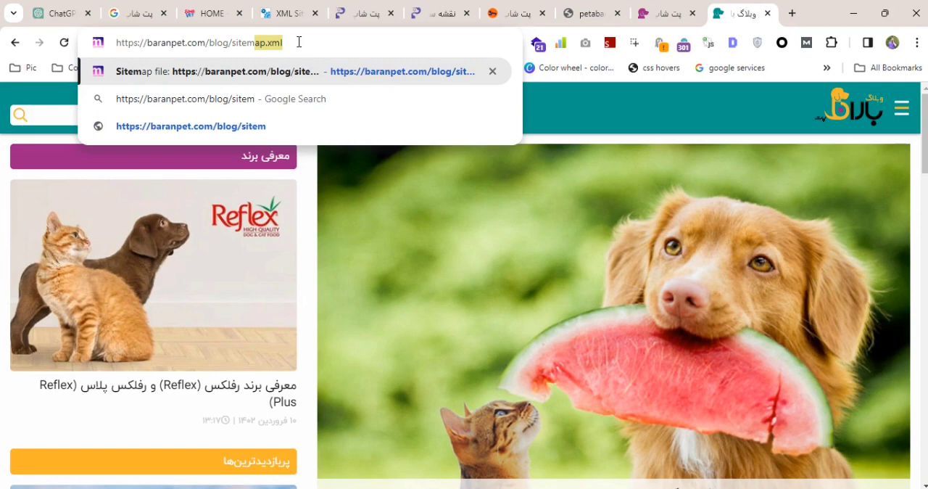
key("Return")
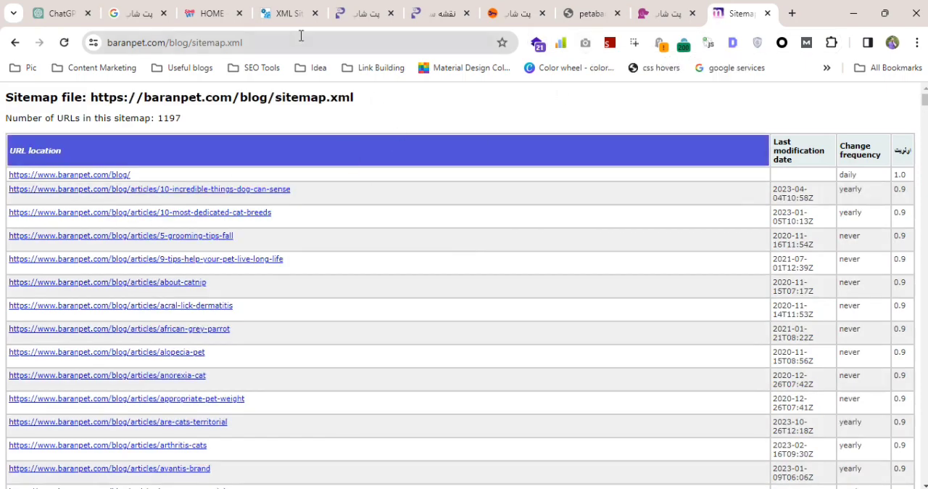
Copy the JavaScript snippet, from const nodeList to console.log, out of the Notepad++ notes and return to the sinavet.com sitemap index.
left_click(282, 16)
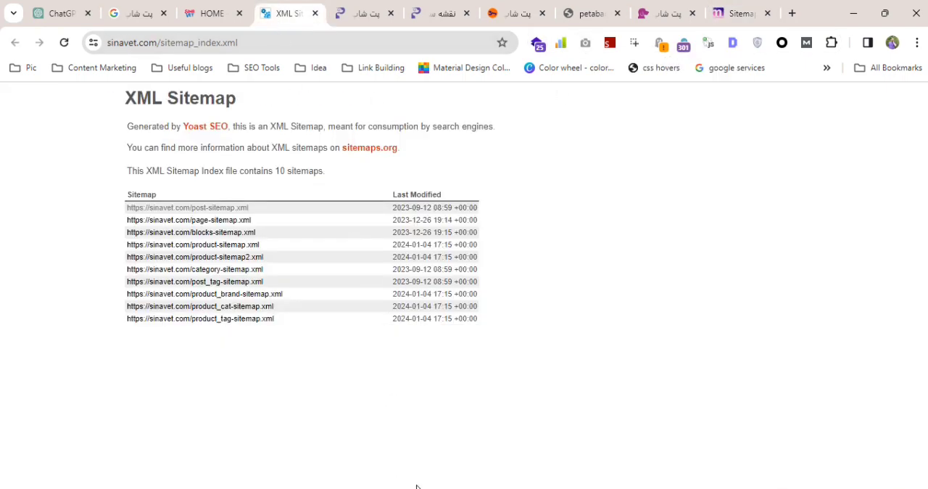
key("alt+Tab")
left_click_drag(335, 259, 46, 112)
key("ctrl+c")
key("alt+Tab")
Open sinavet.com's post-sitemap.xml and inspect the HTML element of the do-dogs-understand-time link.
left_click(218, 208)
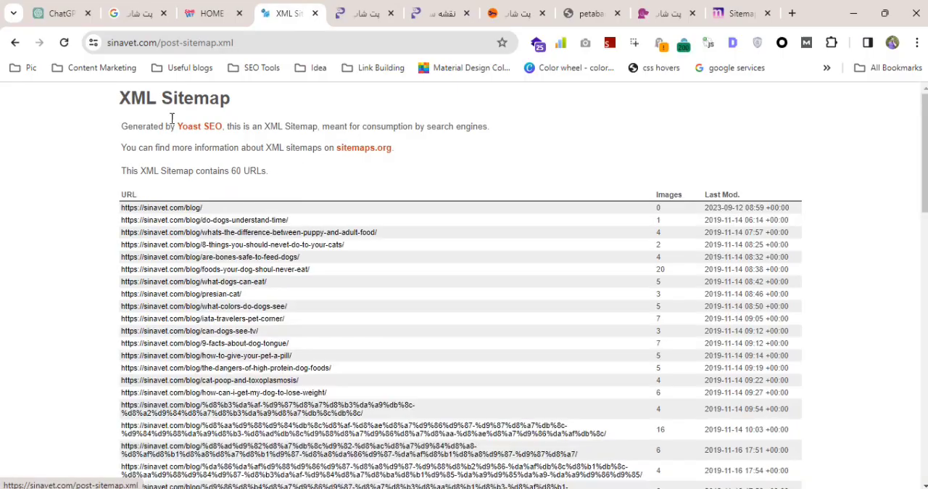
right_click(201, 223)
left_click(246, 442)
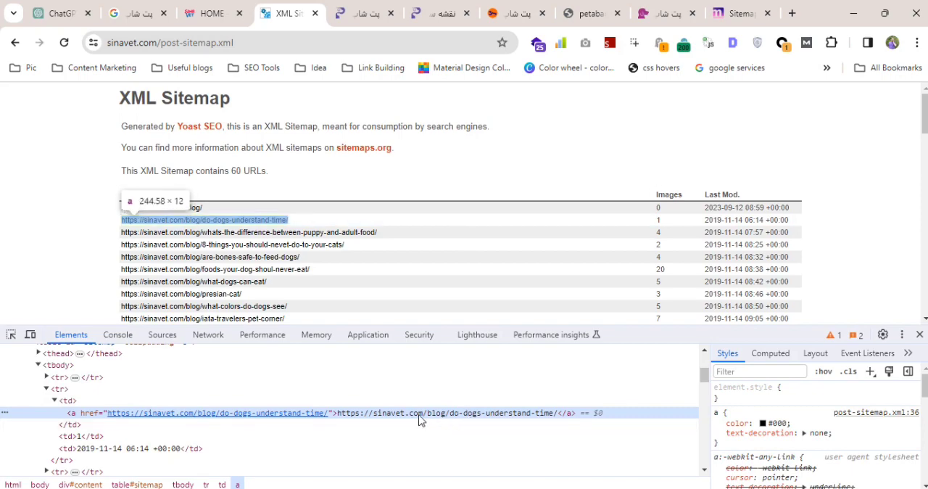
Paste the script into the browser console, replace '.your-selector' with 'td a', and run it.
left_click(118, 334)
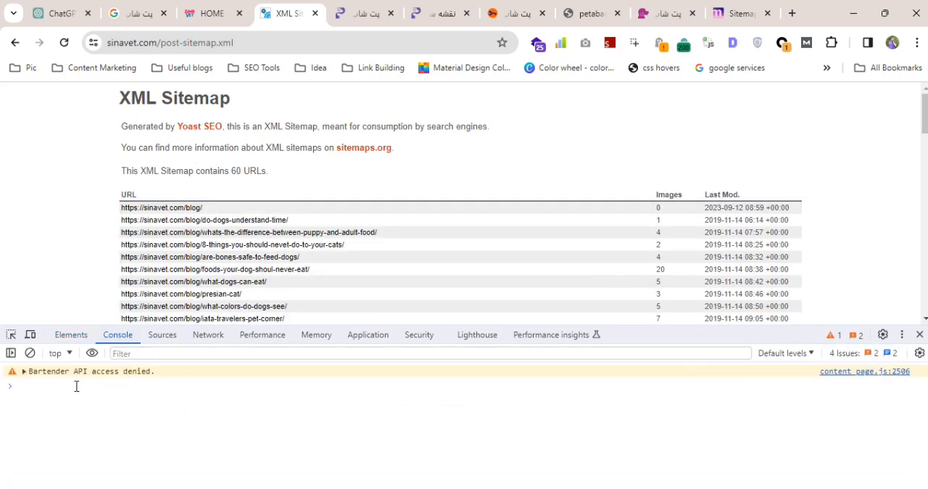
key("ctrl+v")
left_click_drag(280, 387, 217, 388)
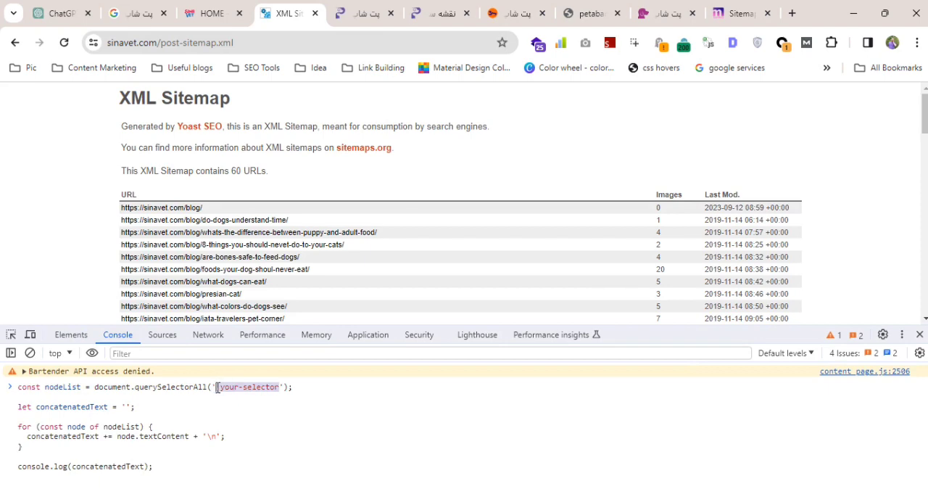
type("d")
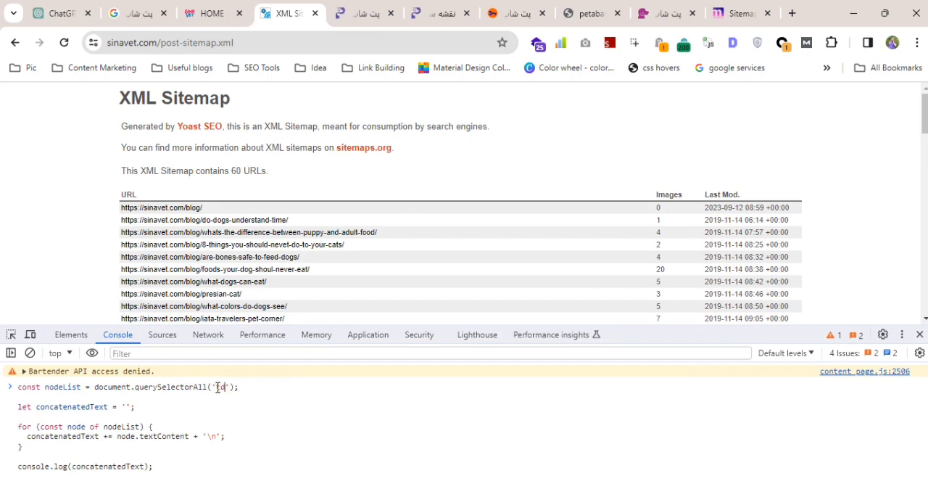
type(" a")
key("Return")
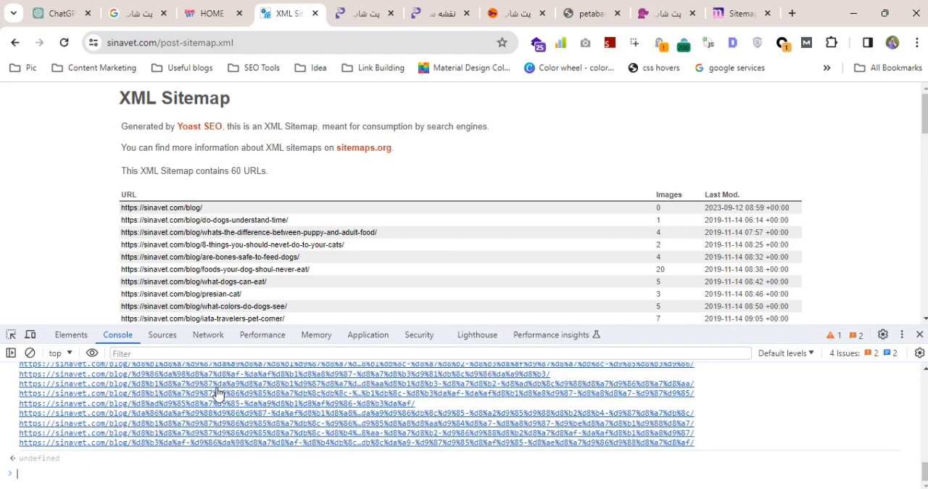
Save the console output as a log file in the Downloads folder under the suggested name.
key("ctrl+a")
right_click(758, 415)
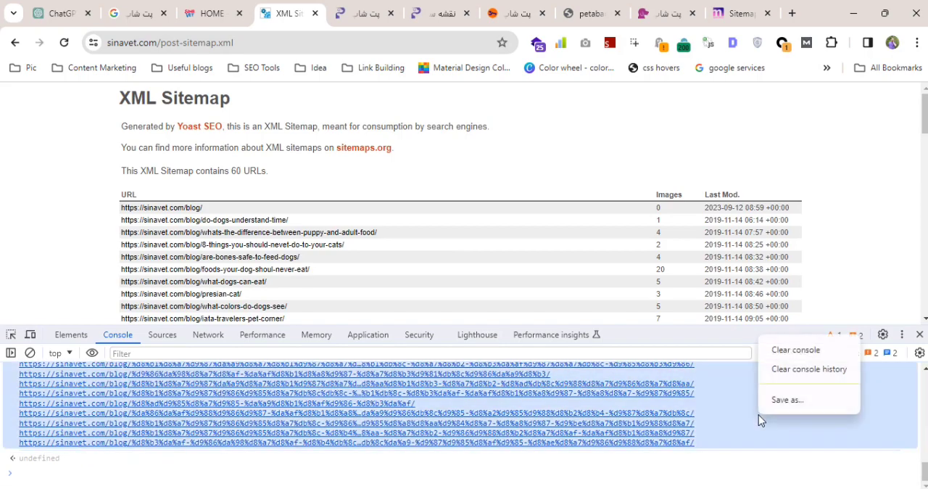
left_click(789, 400)
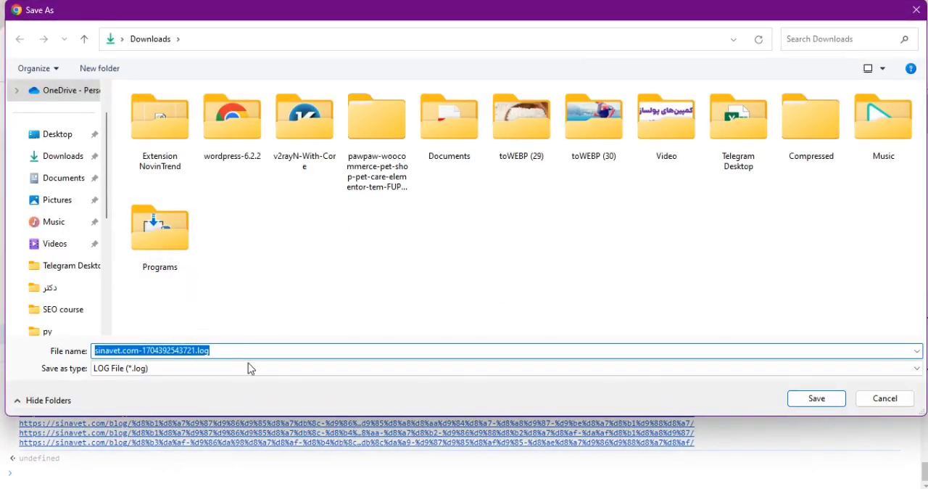
left_click(811, 401)
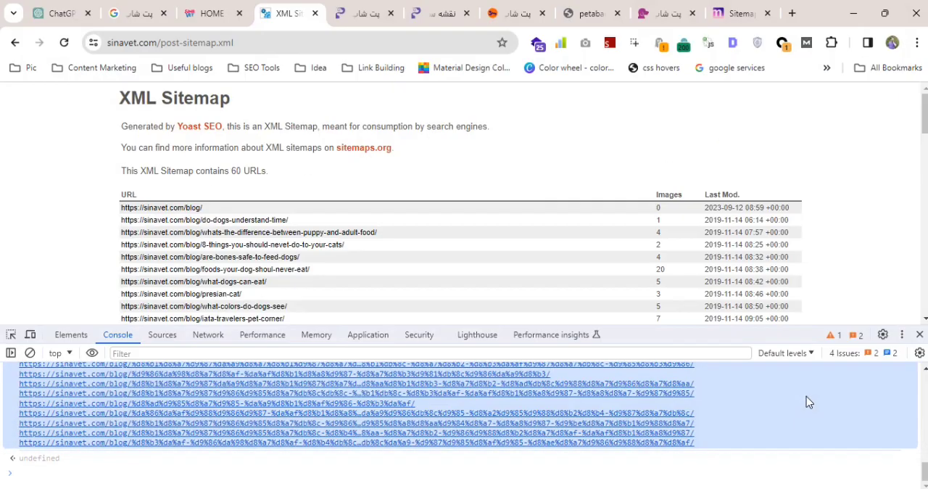
Open the sinavet.com log file on the desktop and copy the article URLs from do-dogs-understand-time through the last one.
key("super+d")
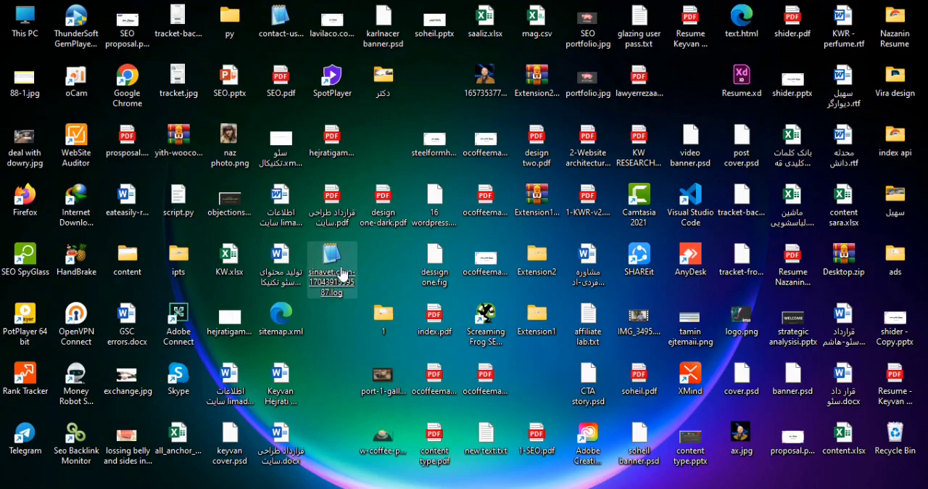
double_click(336, 276)
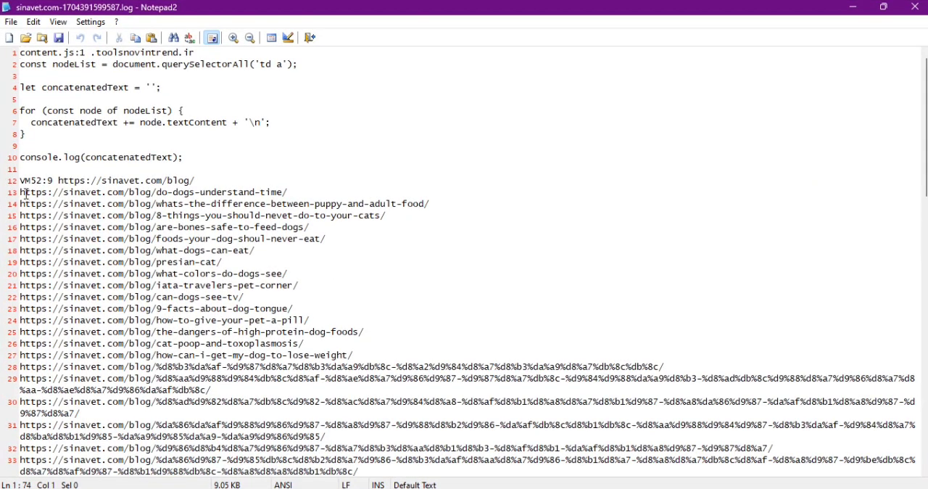
left_click_drag(21, 192, 363, 426)
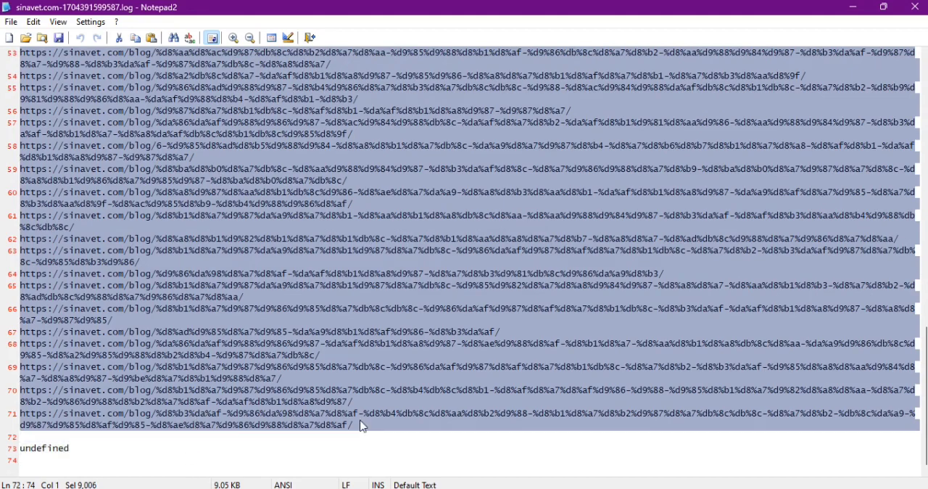
Paste the copied URLs into Excel's Sheet3 starting at cell A1, and return to Chrome.
key("alt+Tab")
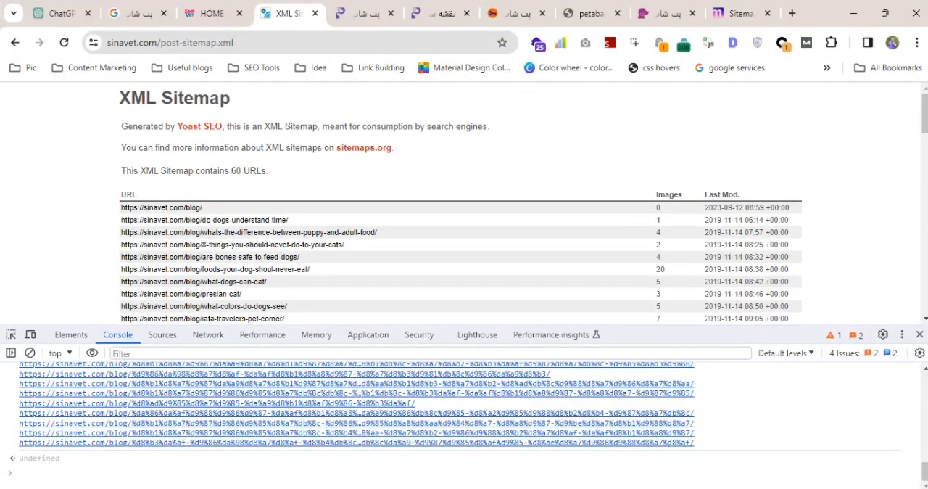
mouse_move(420, 488)
left_click(540, 488)
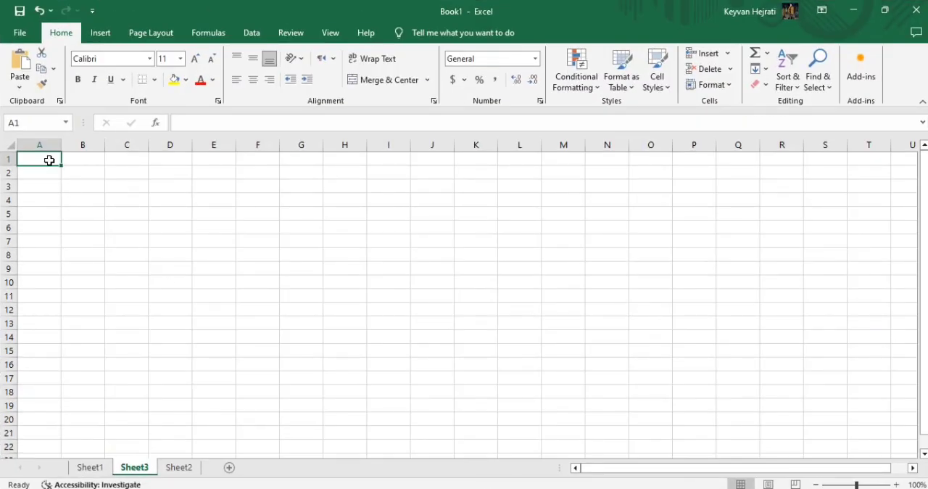
key("ctrl+v")
key("alt+Tab")
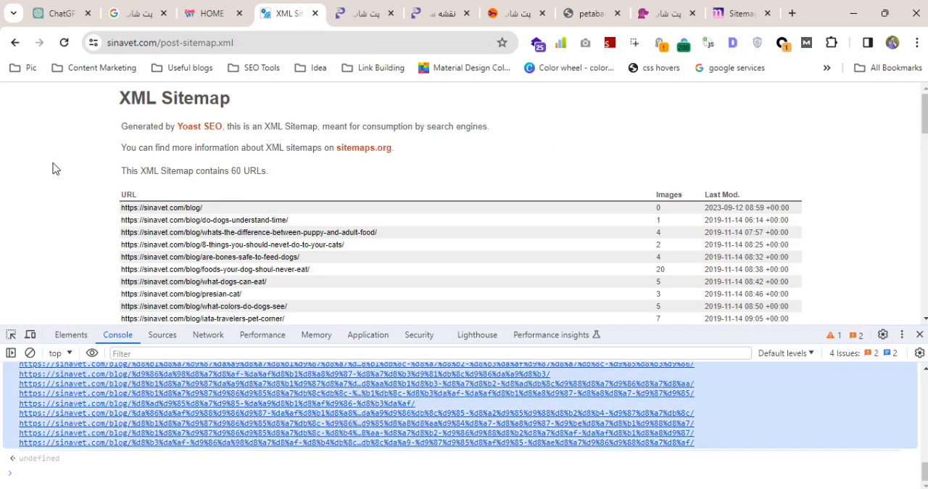
Open petisha.com's post-sitemap.xml from its sitemap index, copy the JavaScript snippet from Notepad++ and return to Chrome.
left_click(439, 14)
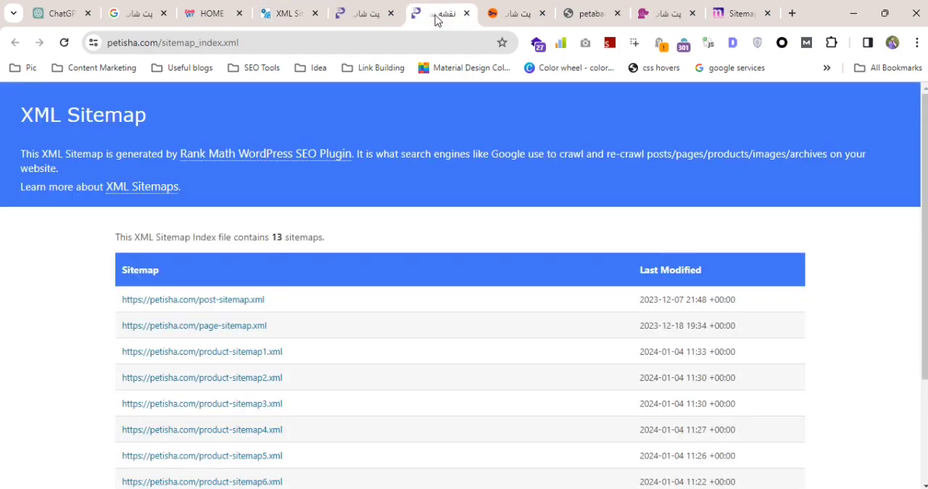
left_click(225, 303)
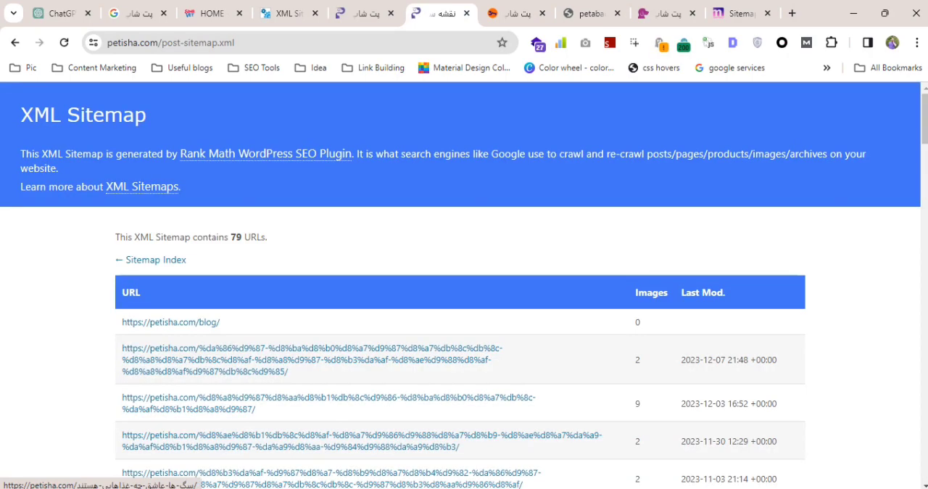
left_click(389, 487)
key("alt+Tab")
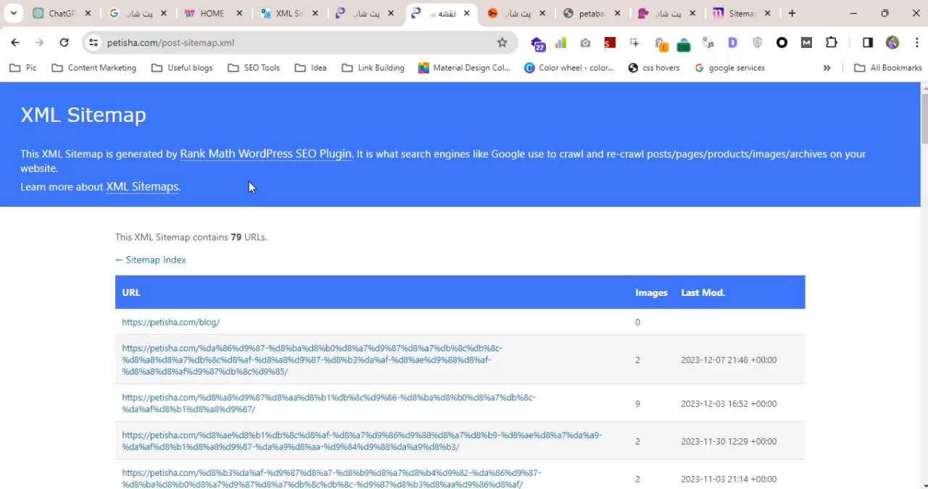
right_click(203, 327)
left_click(244, 311)
scroll(186, 305, "down", 1)
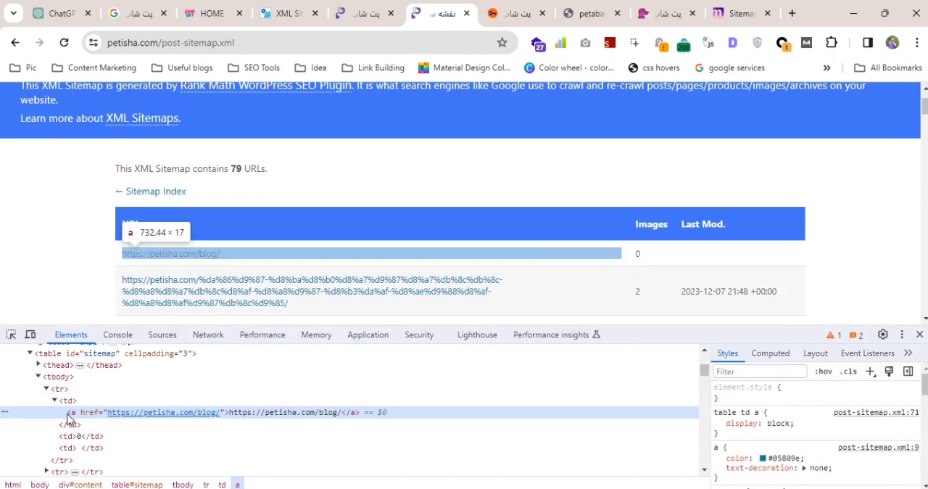
Paste the script into the petisha.com page's console, replace '.your-selector' with 'td a', and run it.
left_click(117, 335)
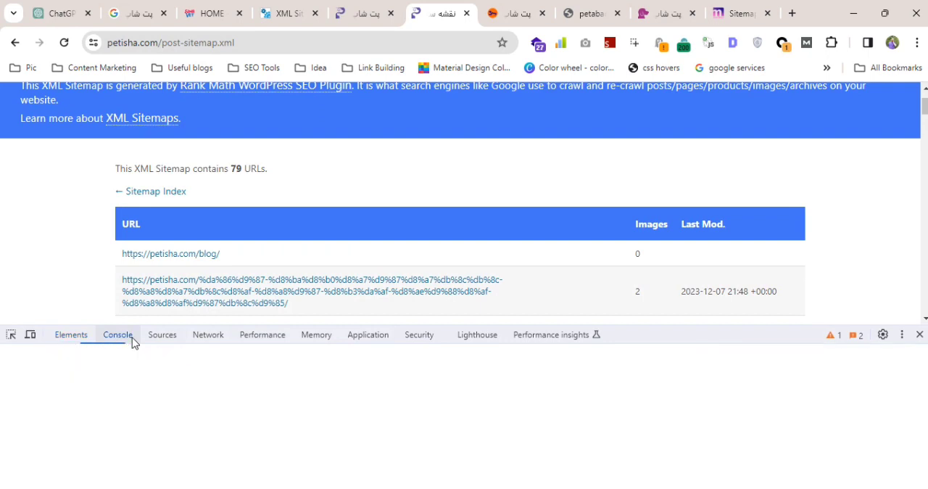
key("ctrl+v")
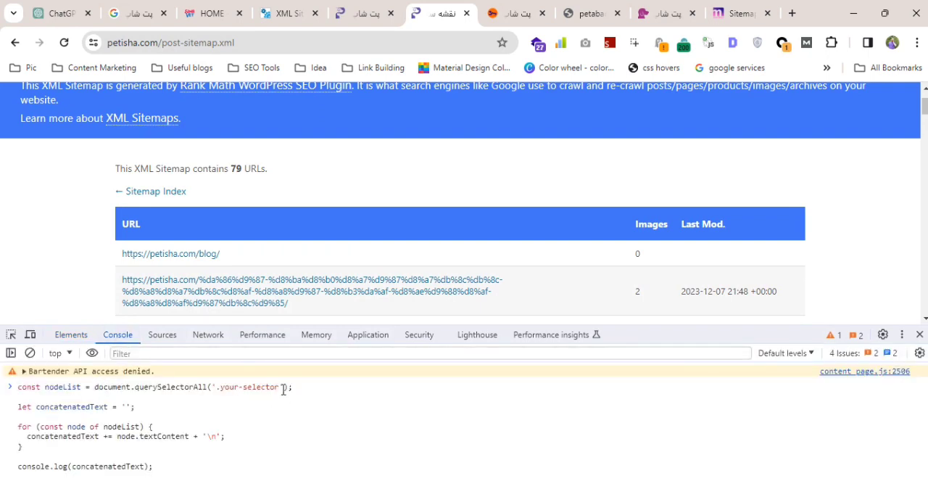
left_click_drag(281, 387, 217, 386)
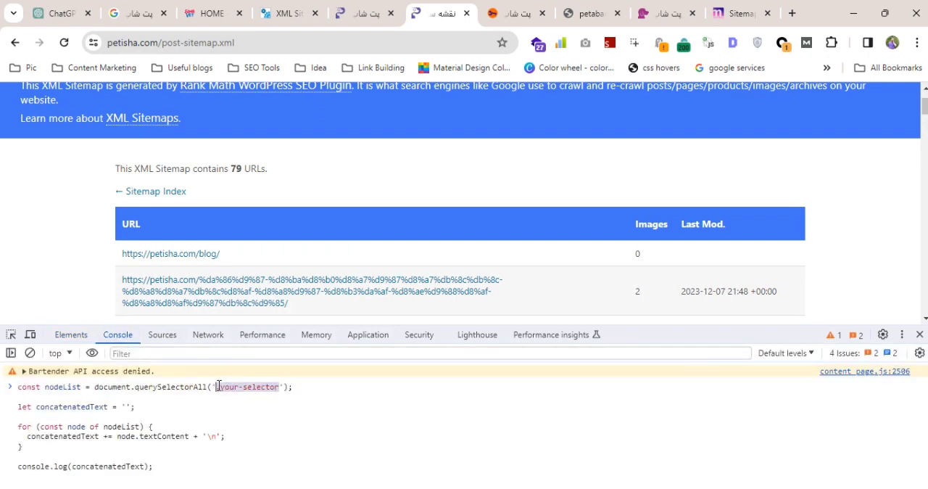
type("td")
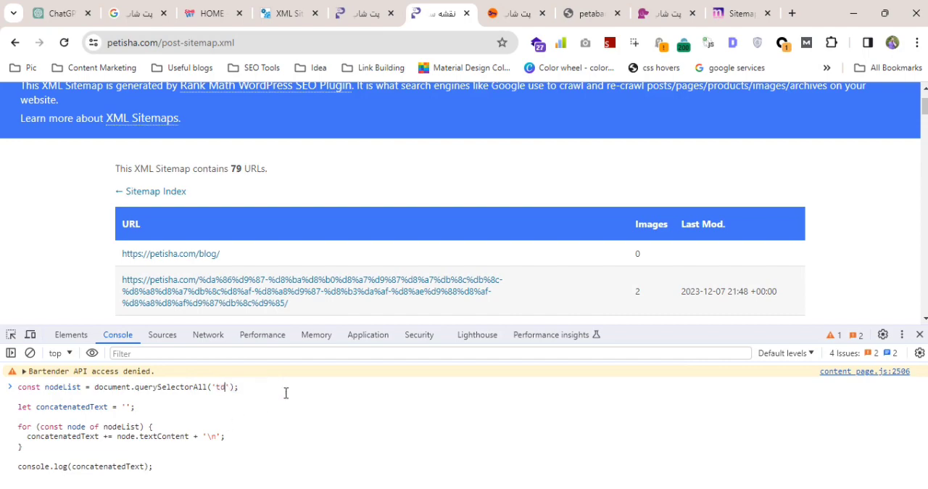
type(" a")
key("Return")
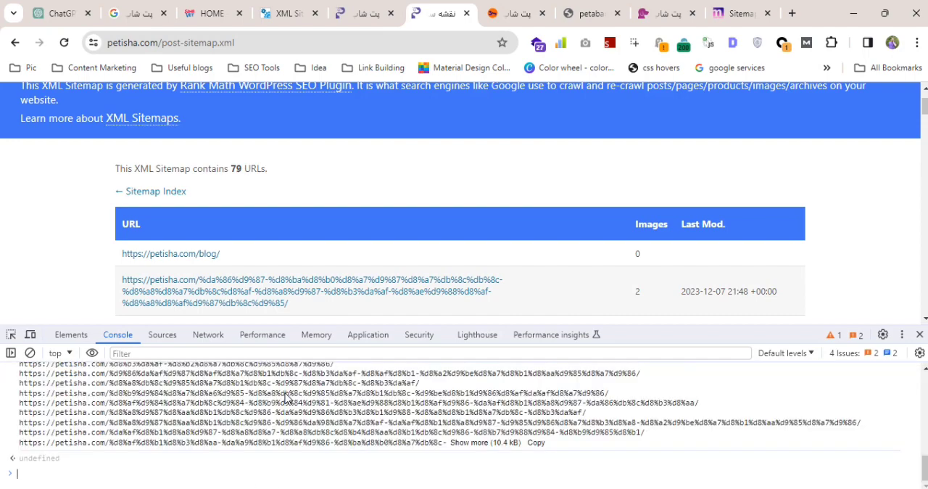
Expand the truncated petisha.com console output in full and copy the entire URL list.
left_click(505, 444)
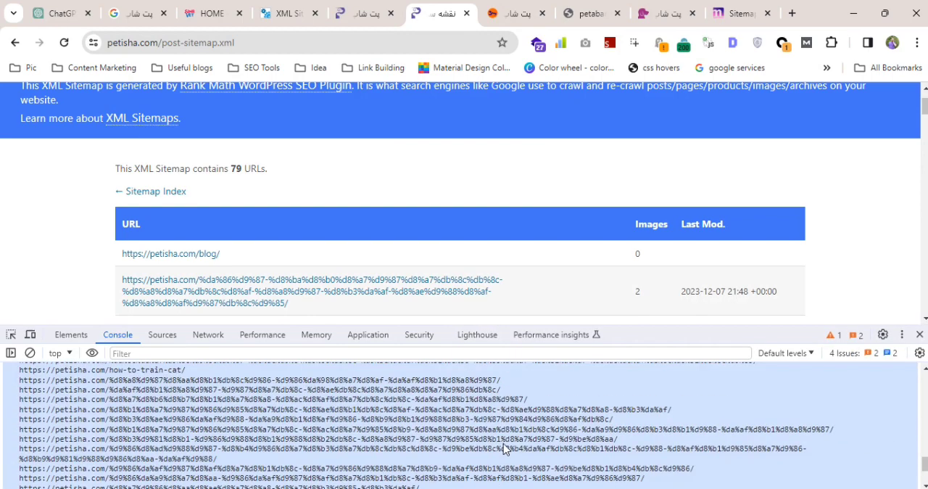
scroll(503, 443, "down", 3)
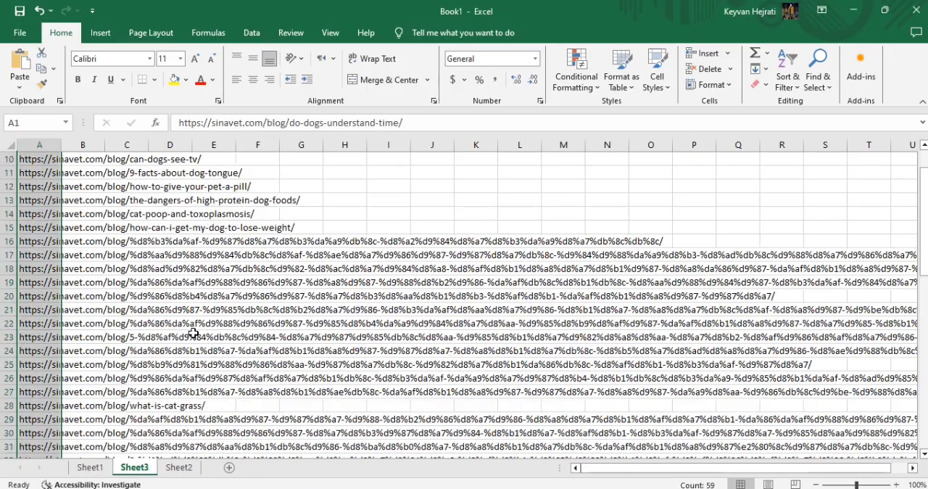
scroll(52, 359, "down", 12)
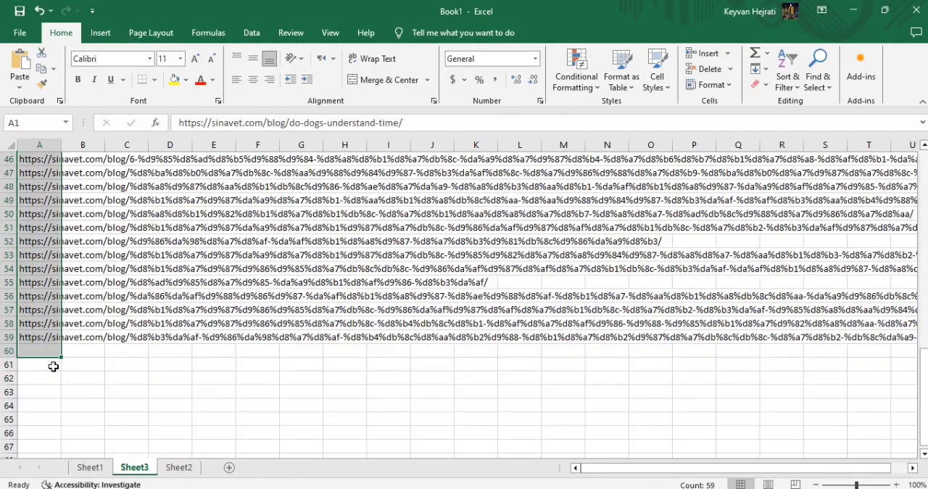
Paste the petisha.com URLs into Excel's Sheet3 starting at cell A60, directly below the sinavet.com URLs.
left_click(52, 351)
key("ctrl+v")
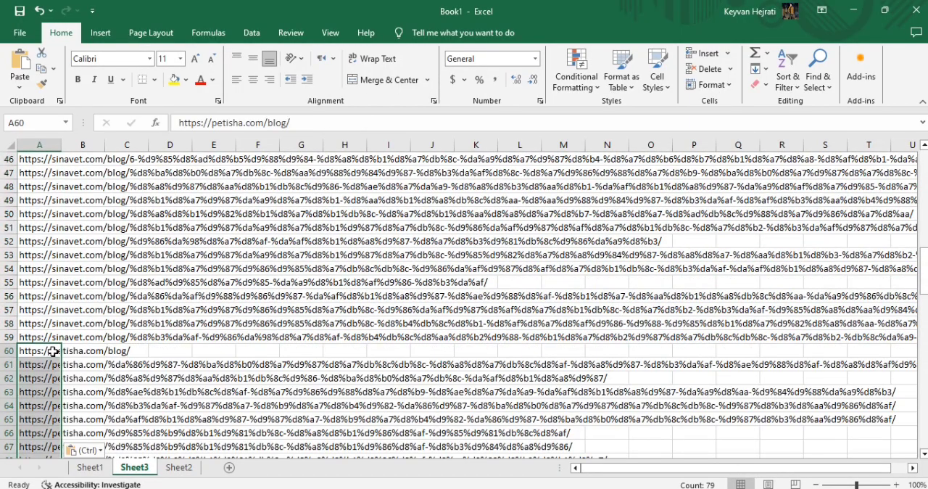
scroll(127, 357, "down", 11)
Return to Chrome, move the baranpet.com sitemap tab directly after the petisha.com sitemap tab, and bring it into view.
key("alt+Tab")
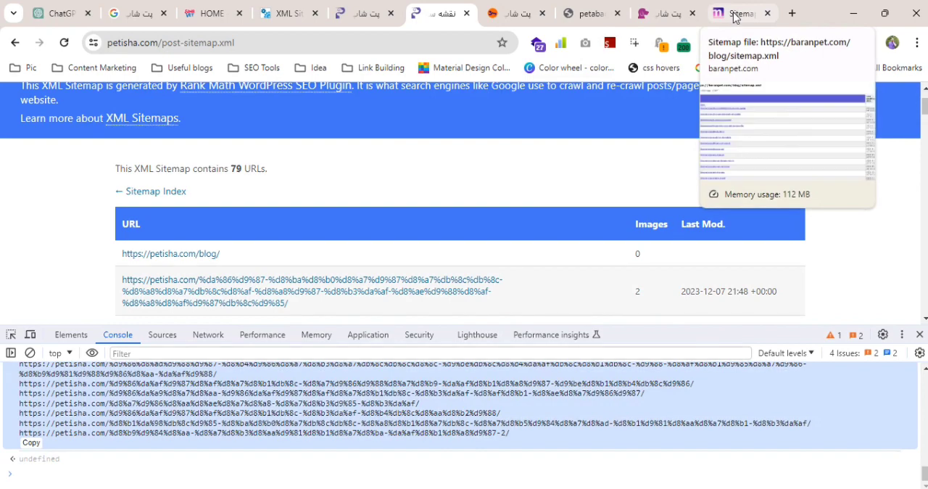
left_click_drag(734, 17, 520, 14)
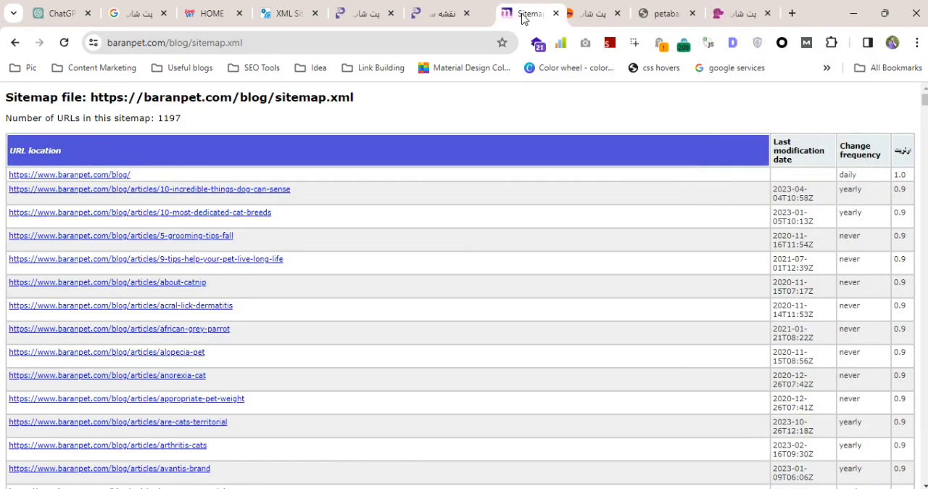
left_click(591, 16)
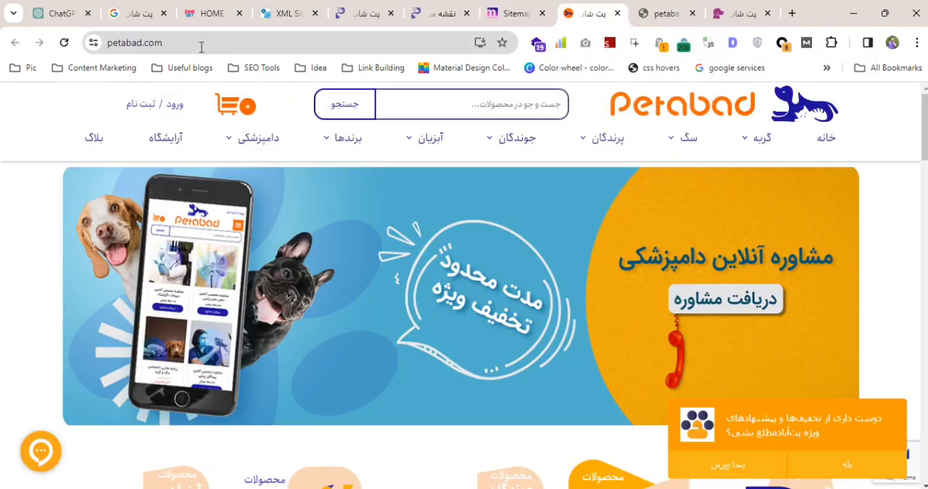
left_click(516, 14)
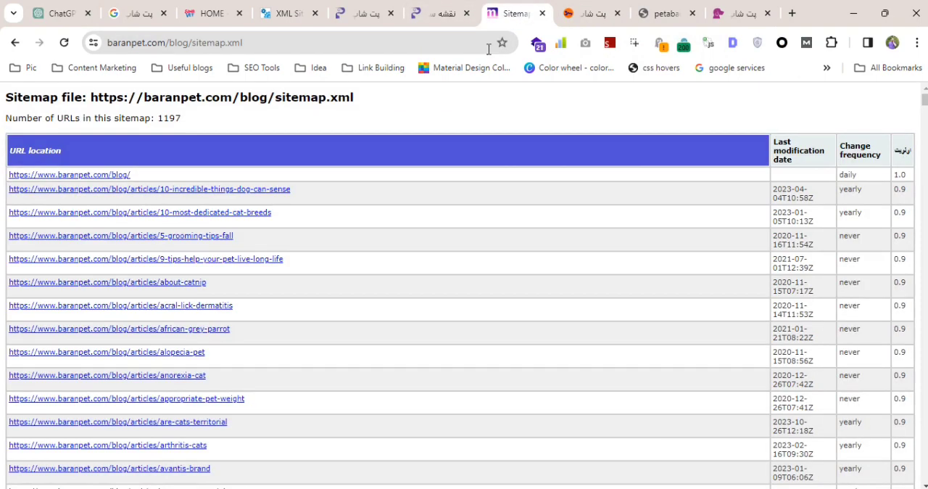
right_click(113, 176)
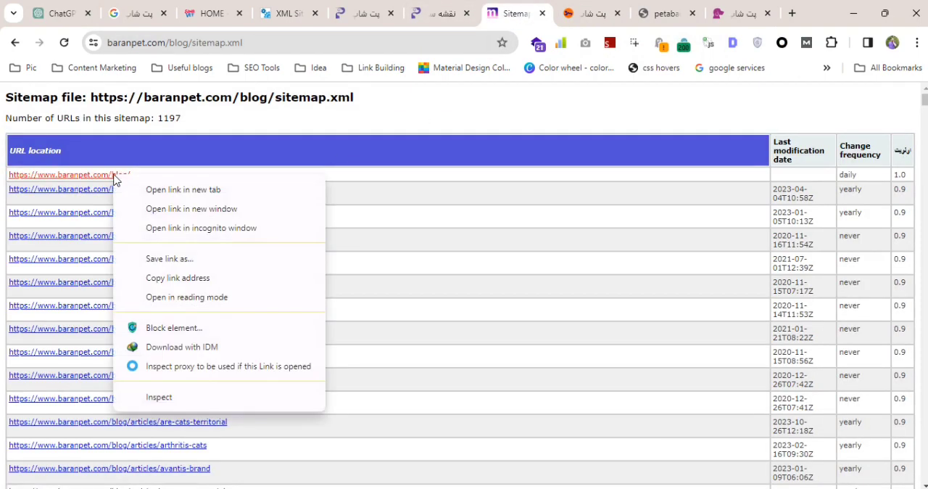
left_click(180, 396)
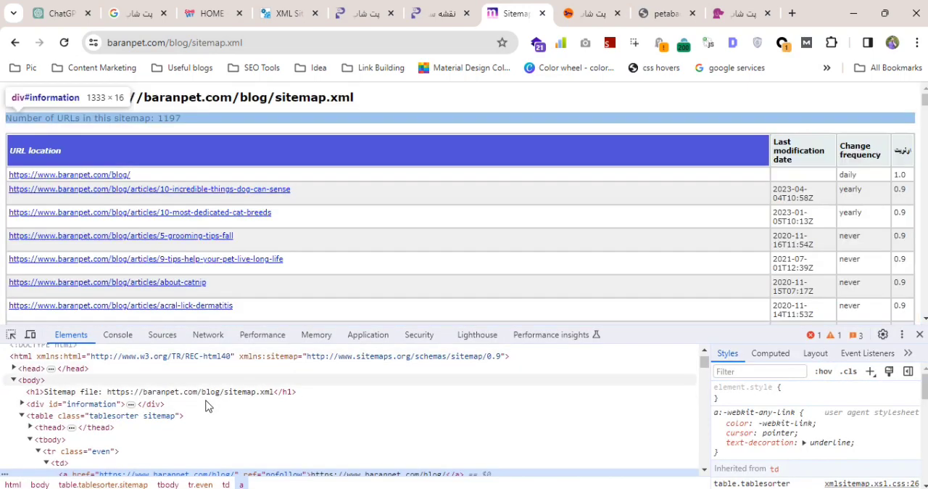
scroll(199, 406, "down", 1)
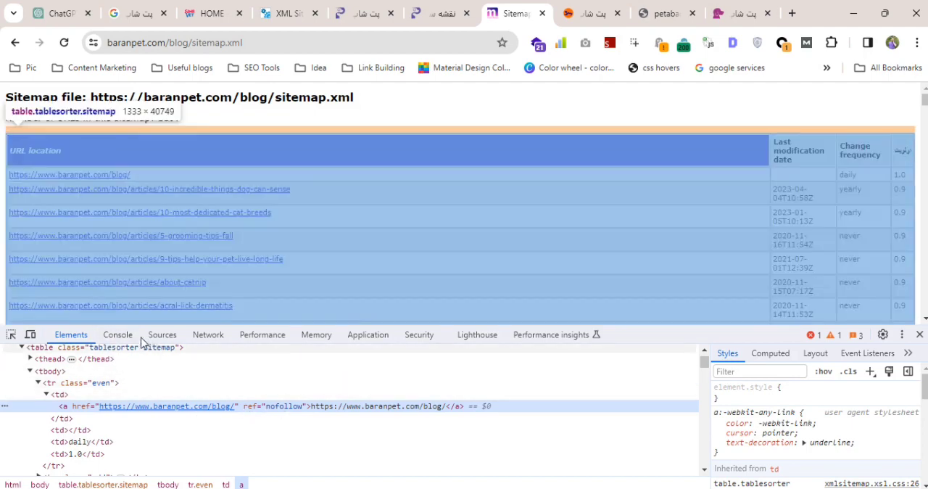
Copy the JavaScript snippet from Notepad++ and paste it into the baranpet.com page's console.
left_click(117, 334)
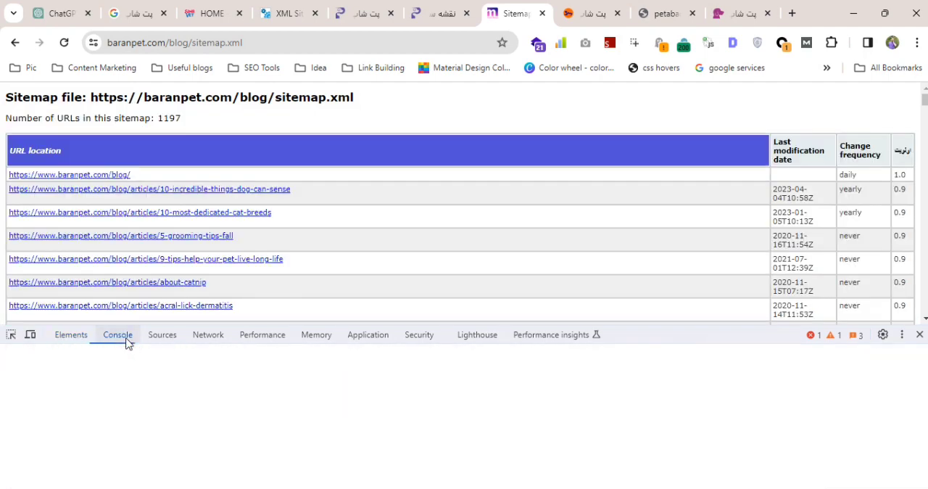
left_click(421, 487)
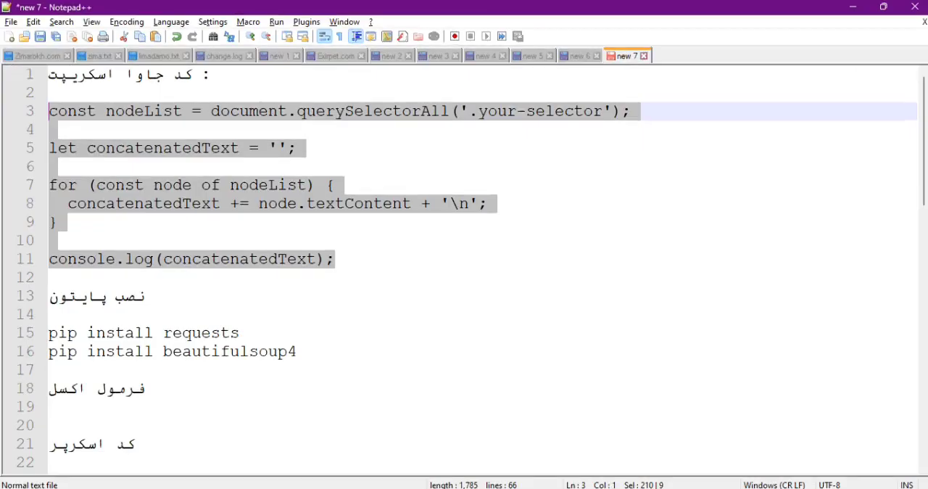
key("ctrl+c")
left_click(267, 481)
key("ctrl+v")
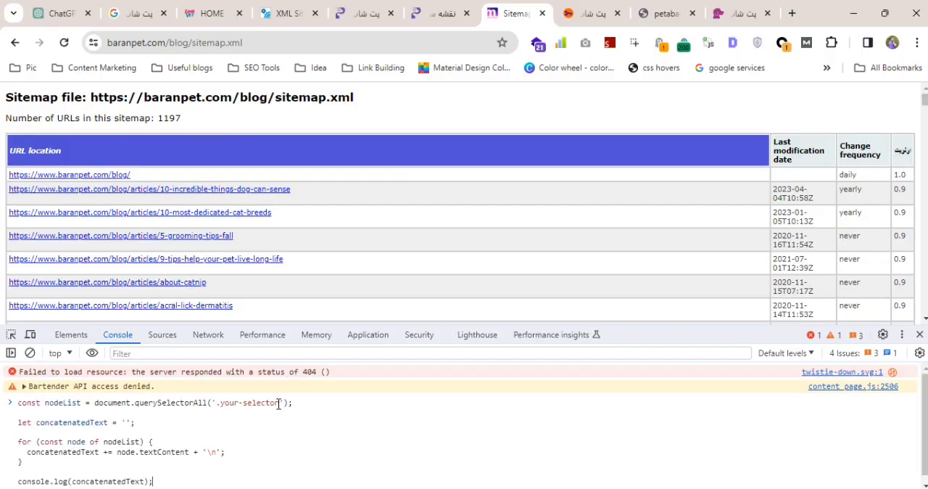
Replace the '.your-selector' placeholder with the selector for the sitemap table's links and run the script.
left_click_drag(278, 403, 225, 406)
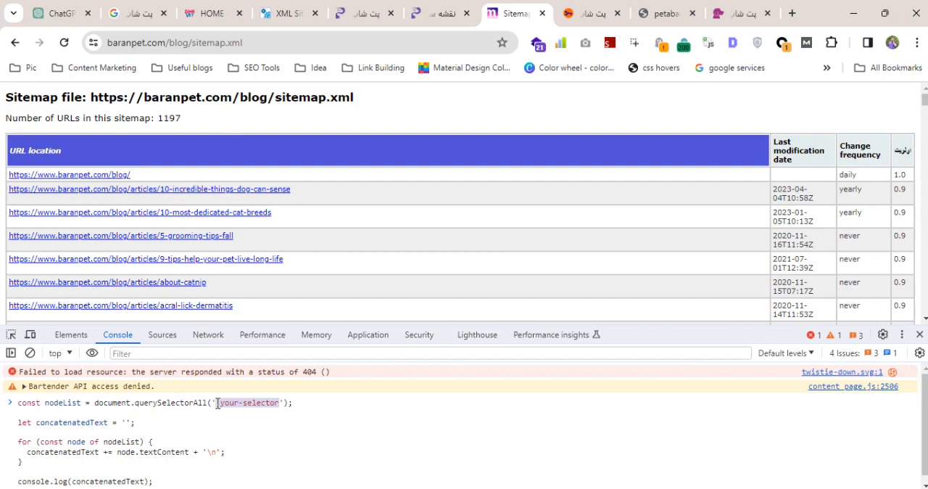
type("d a")
key("Return")
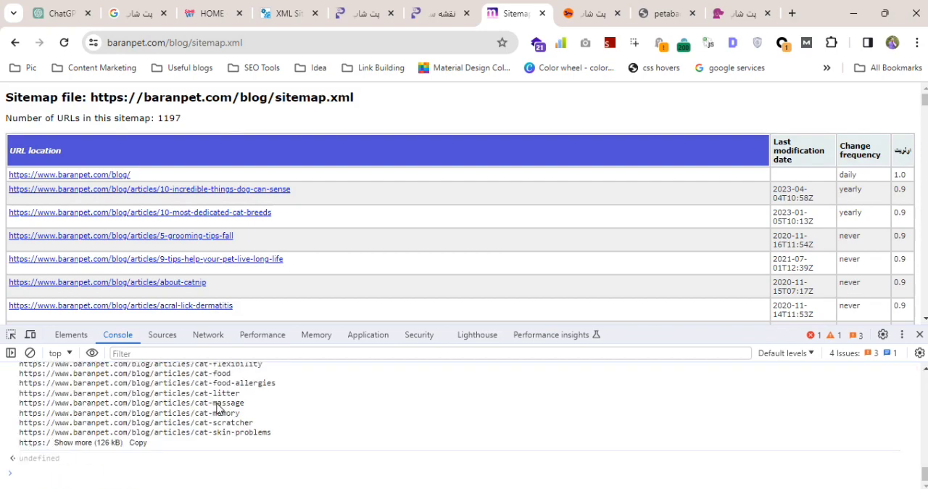
Expand the truncated baranpet.com console output in full and copy the entire URL list.
left_click(108, 442)
scroll(116, 448, "down", 15)
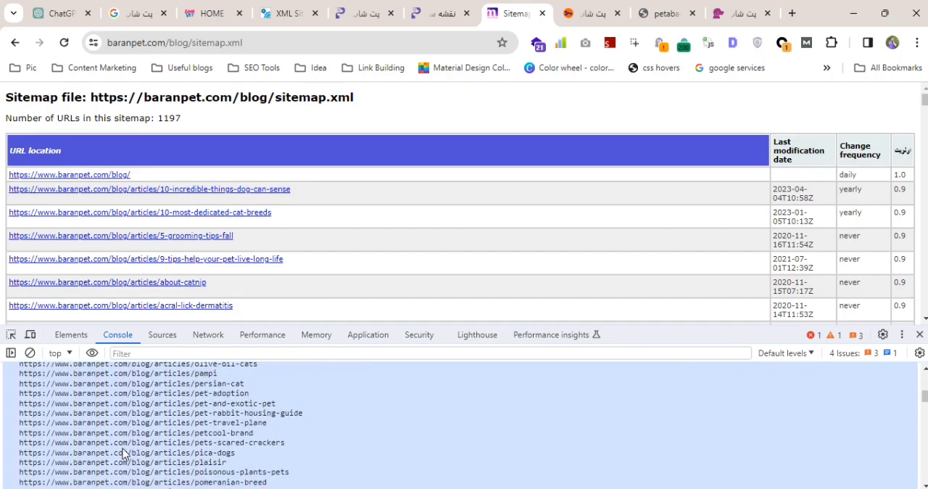
scroll(123, 453, "down", 5)
left_click_drag(926, 405, 926, 479)
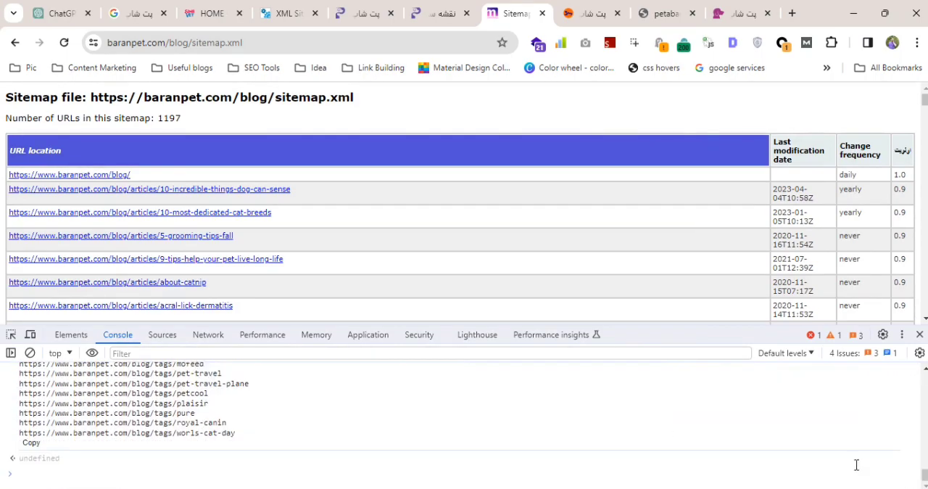
left_click(33, 444)
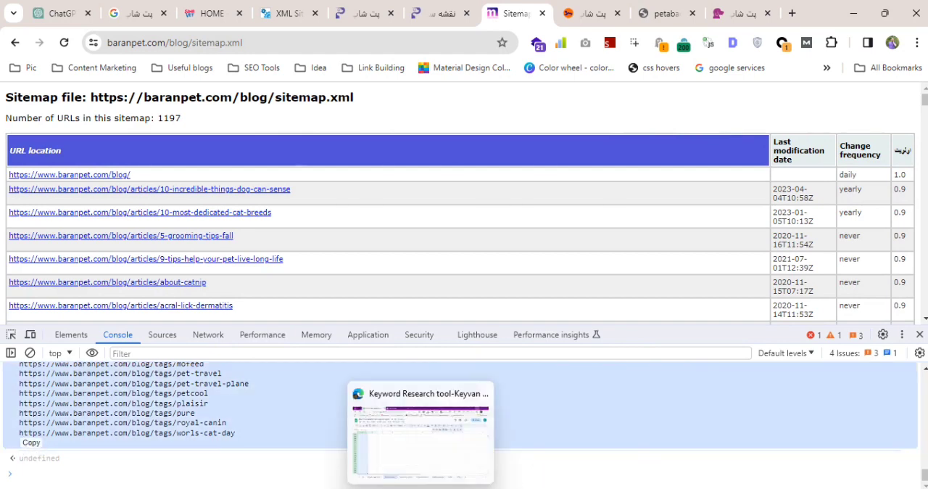
Paste the baranpet.com URLs into Excel's Sheet3 starting at cell A139 and look through the pasted rows.
left_click(510, 487)
key("ctrl+Down")
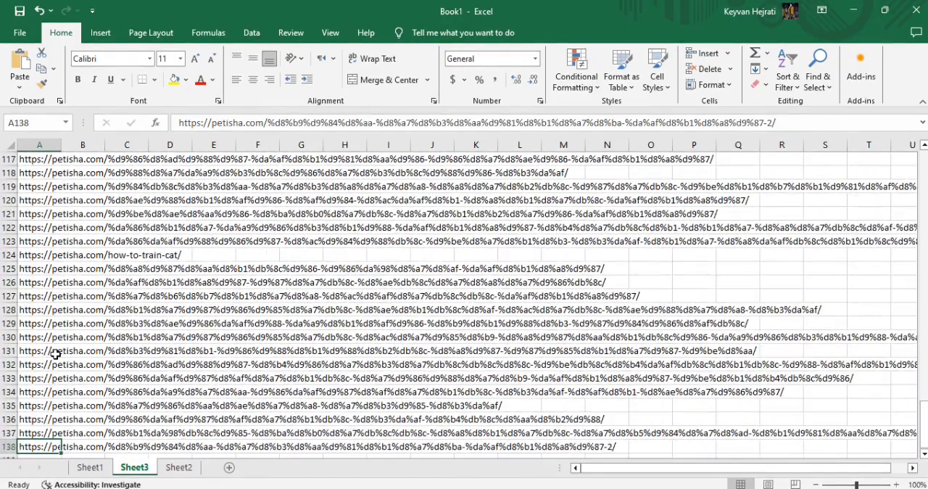
scroll(43, 366, "down", 2)
left_click(42, 375)
key("ctrl+v")
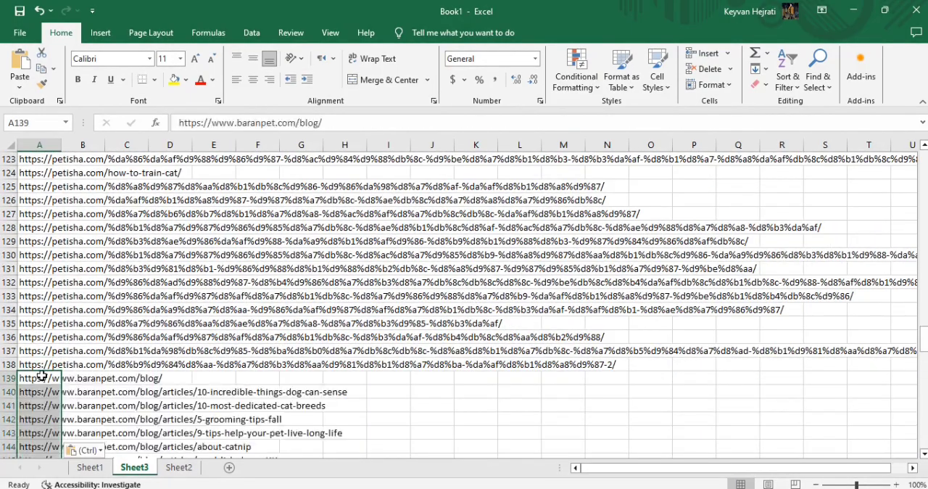
scroll(68, 371, "down", 11)
scroll(69, 372, "down", 20)
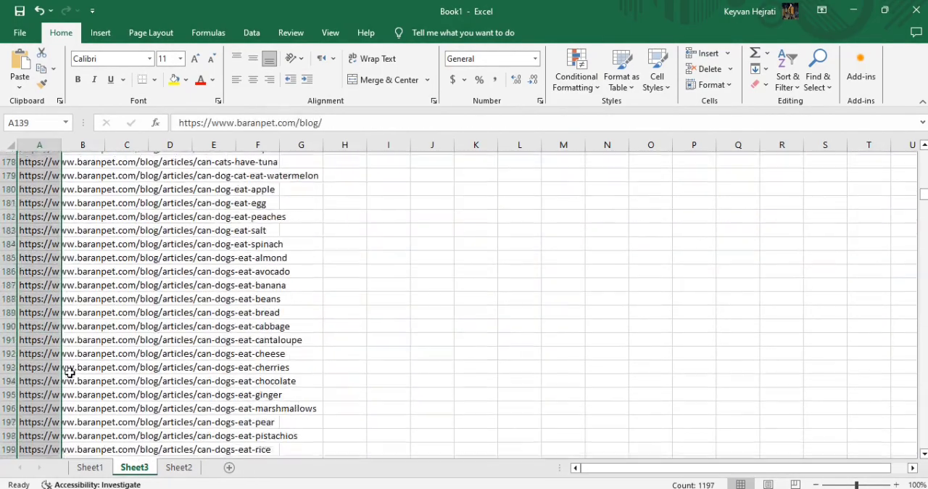
scroll(69, 372, "down", 20)
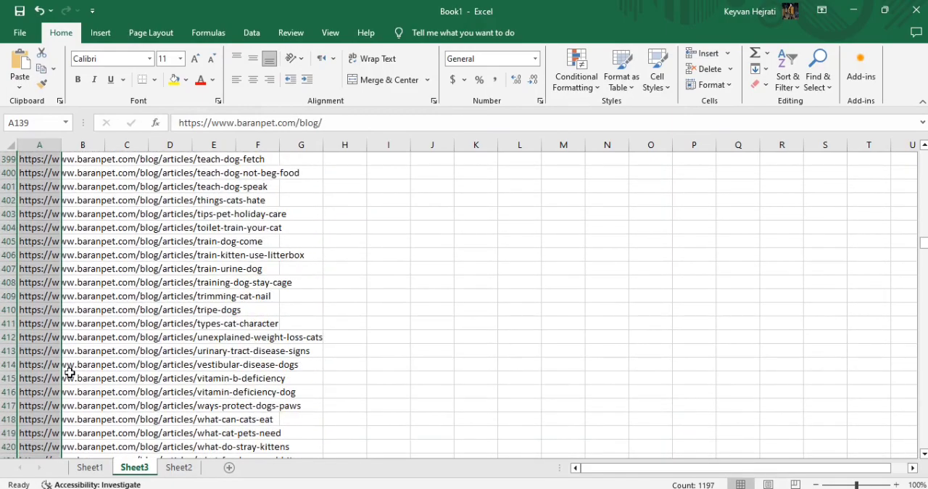
Return to Chrome and go from the petabad.com home page to its sitemap.xml to view the URL listing.
key("alt+Tab")
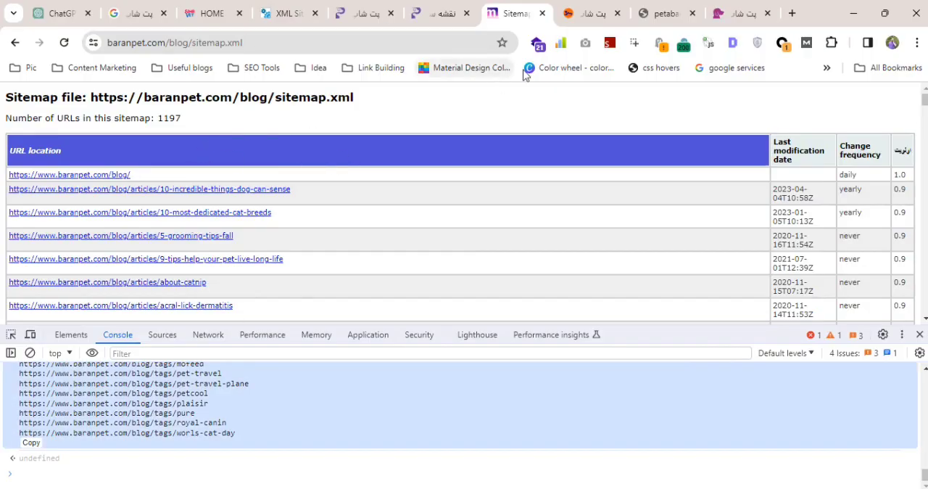
left_click(590, 13)
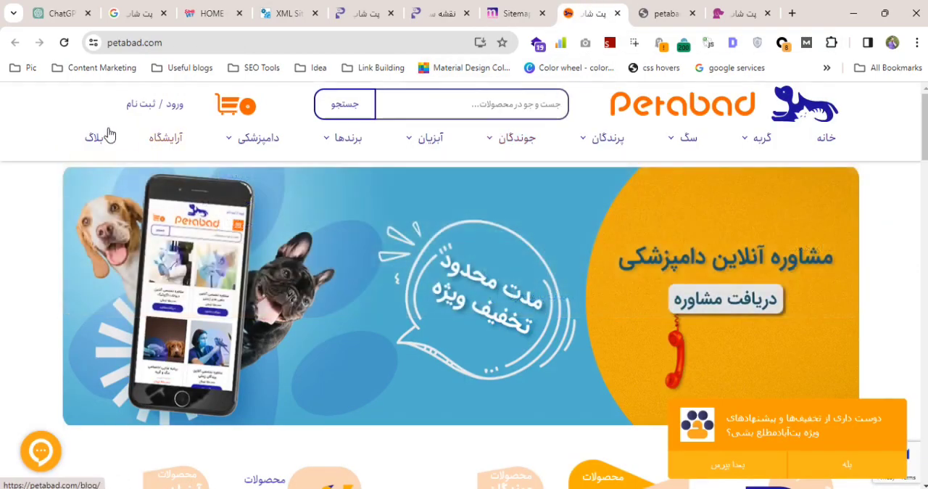
left_click(674, 14)
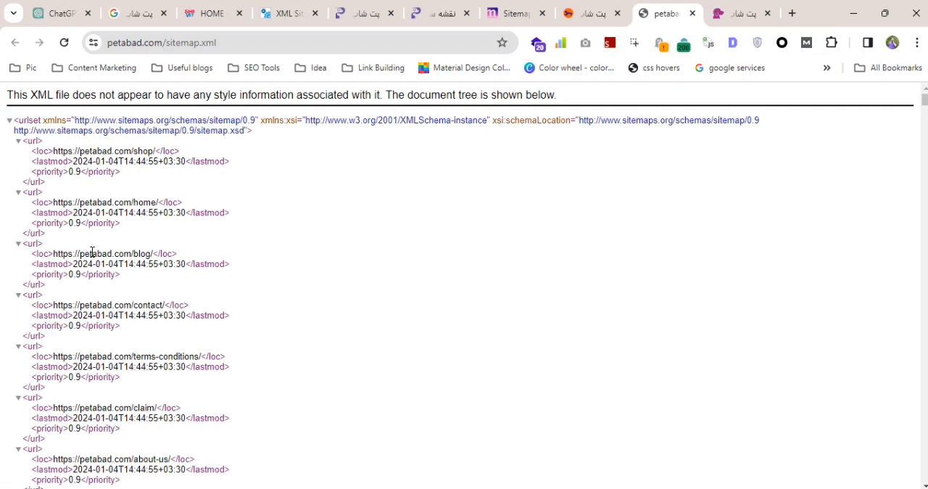
mouse_move(420, 488)
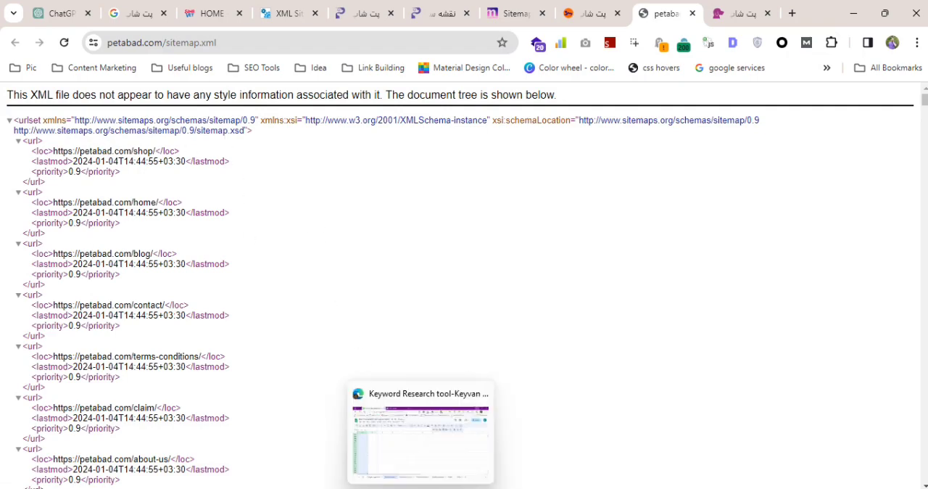
left_click(395, 434)
key("alt+Tab")
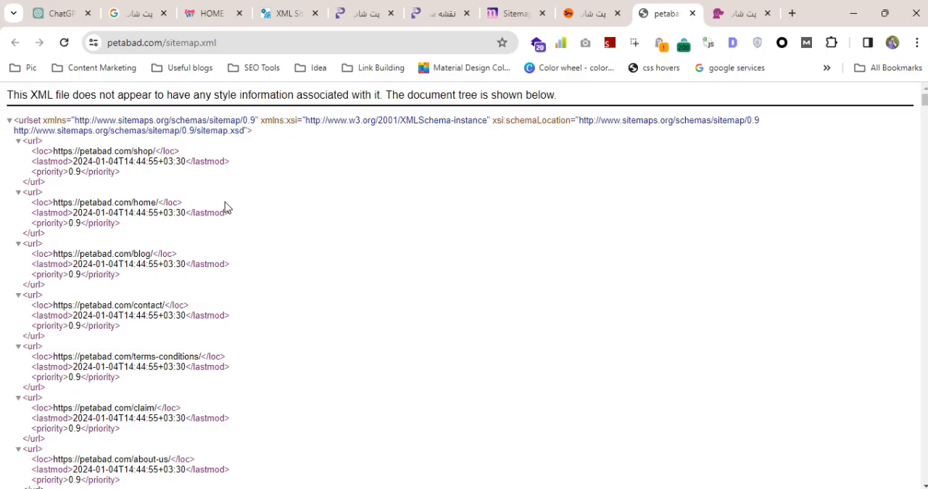
Inspect the petabad.com sitemap page and paste the URL-extraction script into the developer console.
right_click(109, 206)
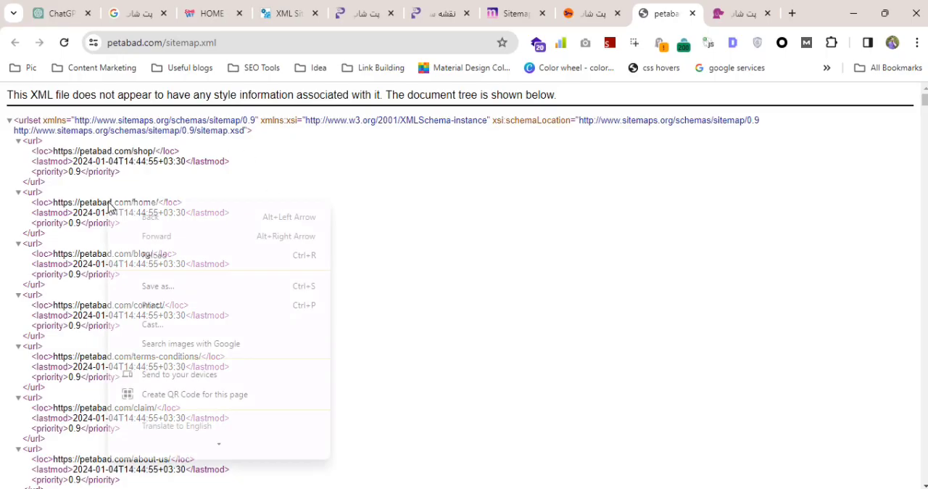
left_click(164, 448)
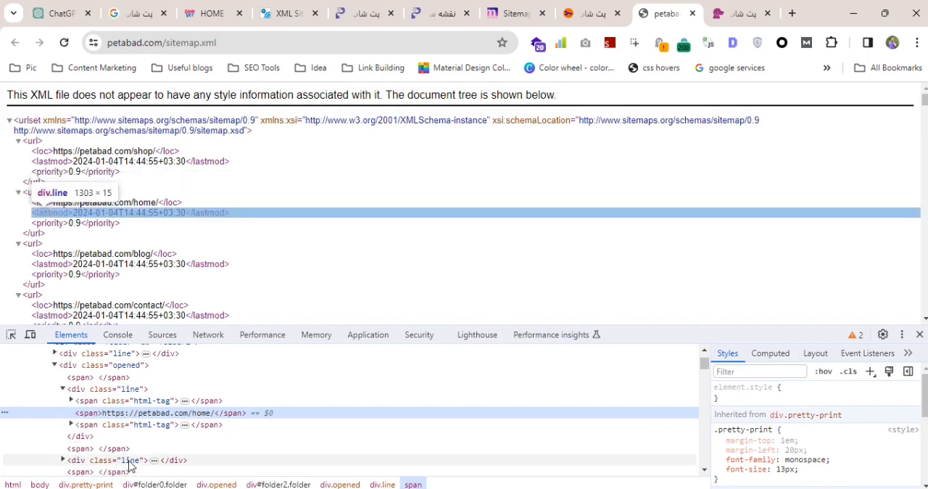
left_click(120, 335)
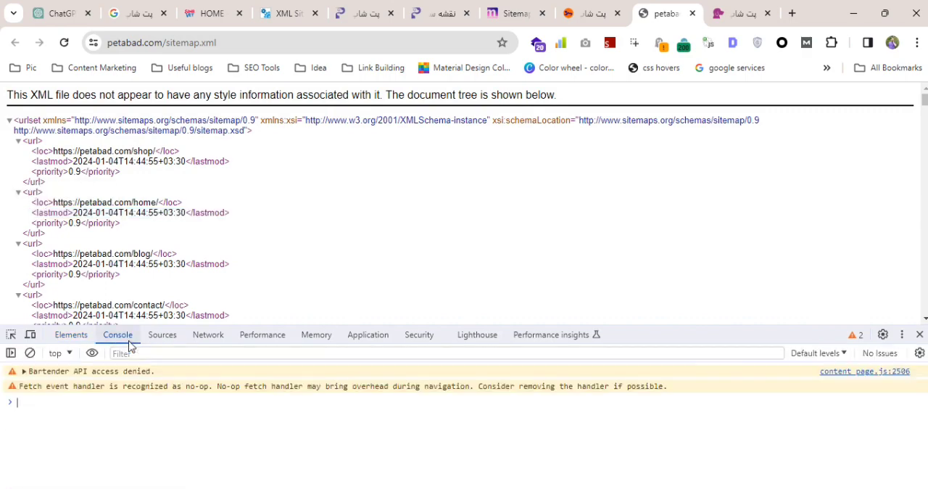
key("ctrl+v")
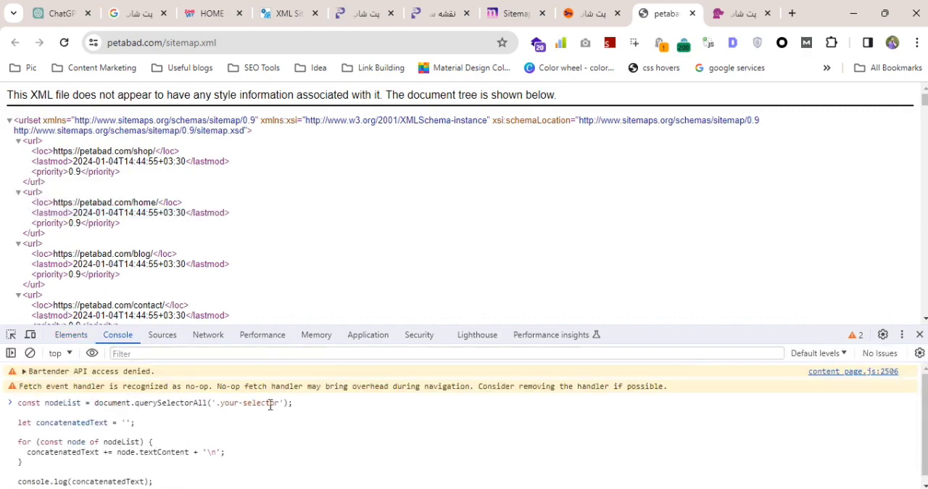
Replace the '.your-selector' placeholder in the script with '.line span' and run it.
left_click_drag(281, 405, 221, 406)
type("line span:nth")
key("Return")
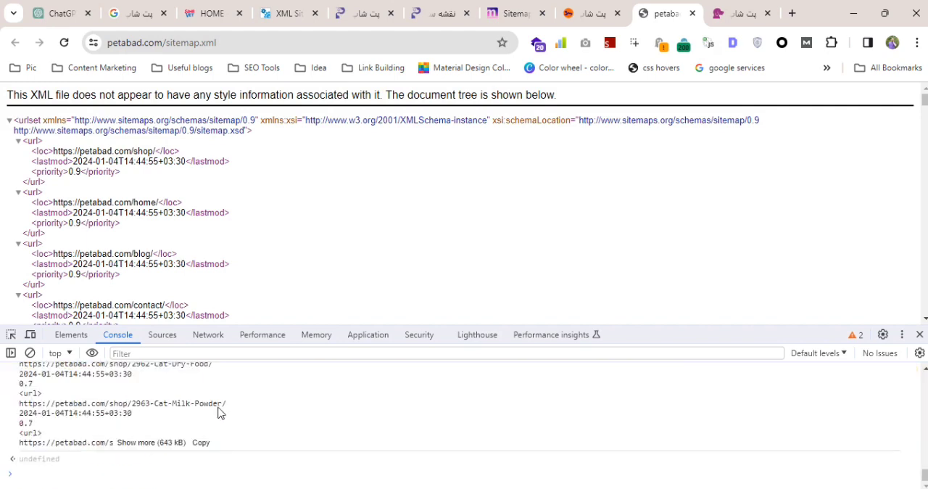
Expand the truncated petabad.com console output in full and copy all of it.
triple_click(171, 448)
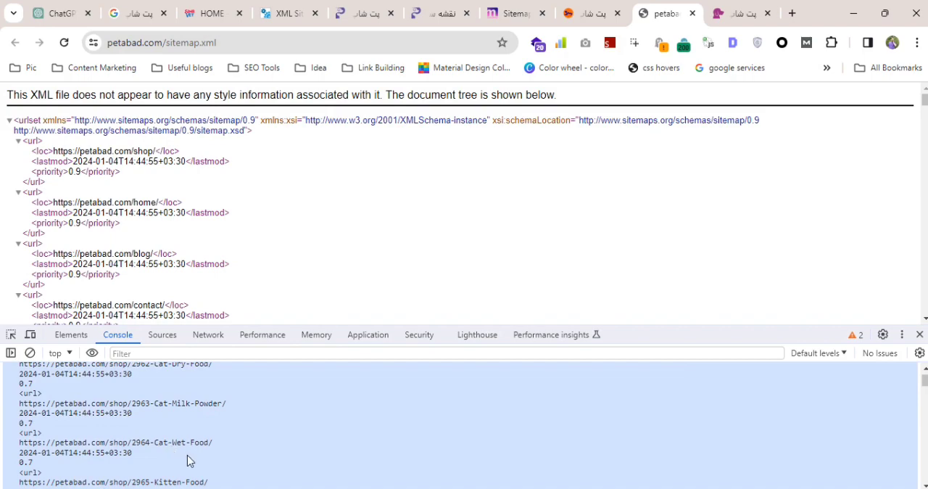
left_click_drag(924, 379, 924, 476)
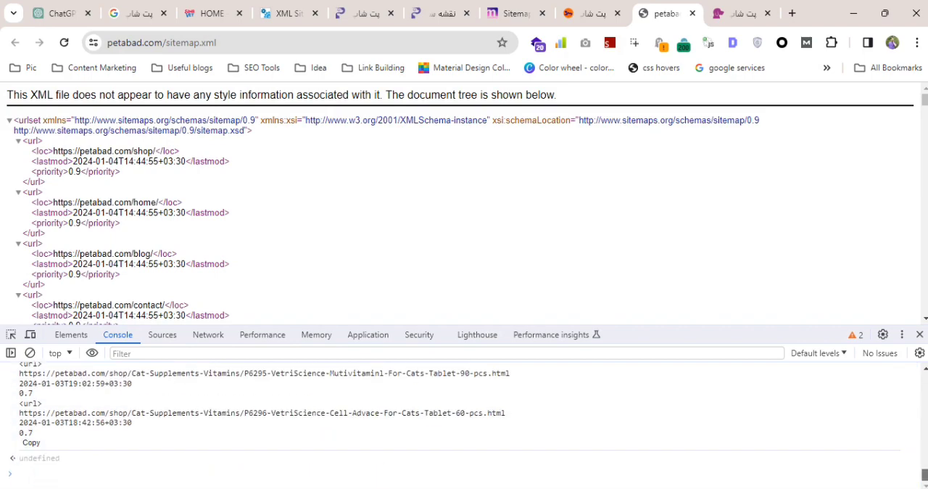
triple_click(32, 442)
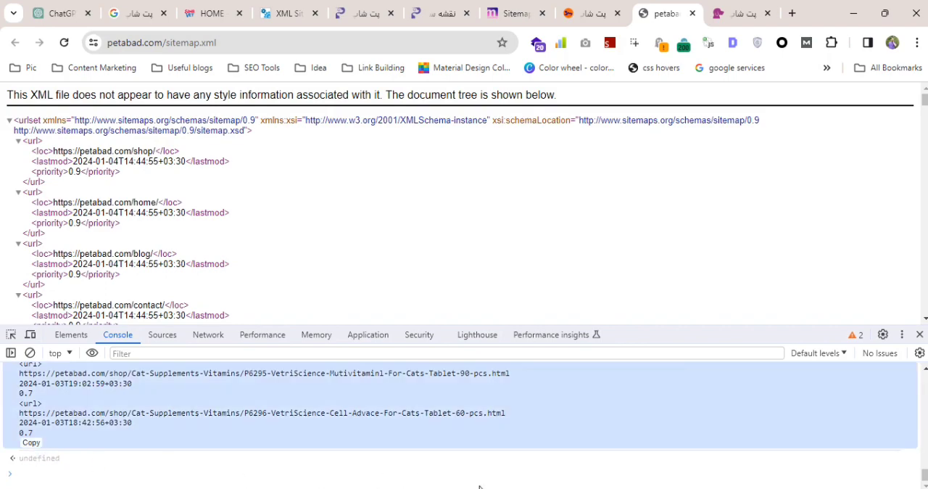
Paste the petabad.com output into Excel's Sheet3 from cell A1336, below the existing URLs, and go to the last pasted row.
key("alt+Tab")
scroll(42, 400, "down", 4)
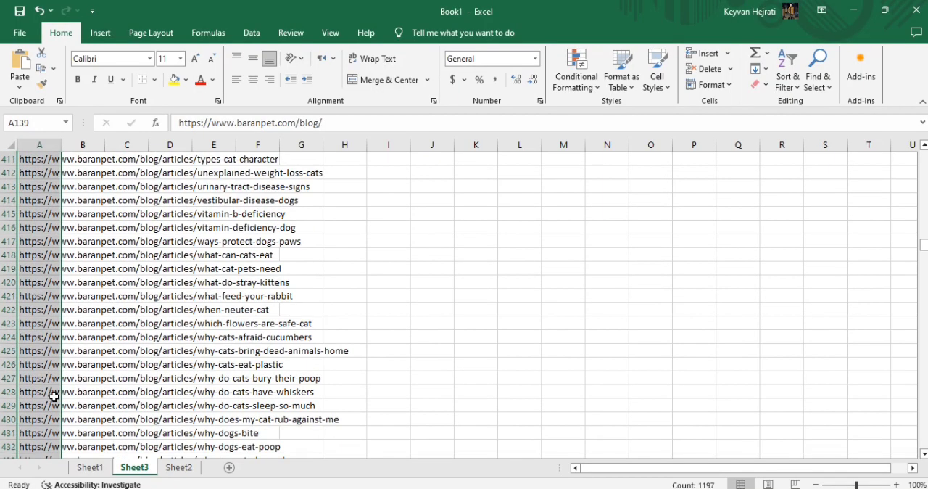
left_click(42, 403)
key("ctrl+Down")
scroll(42, 401, "down", 3)
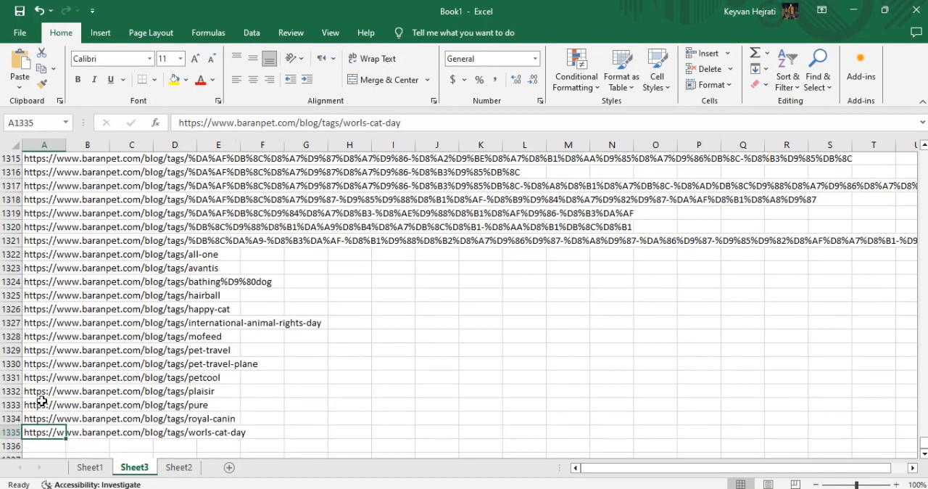
left_click(45, 335)
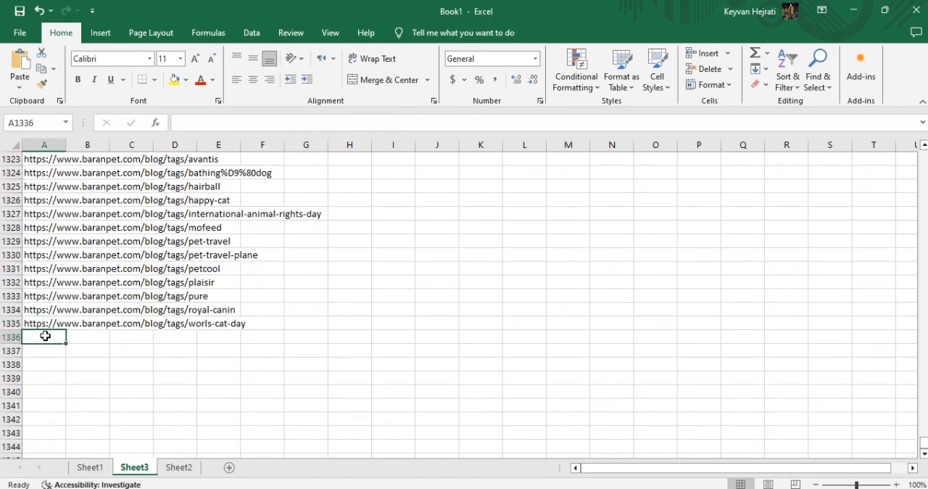
key("ctrl+v")
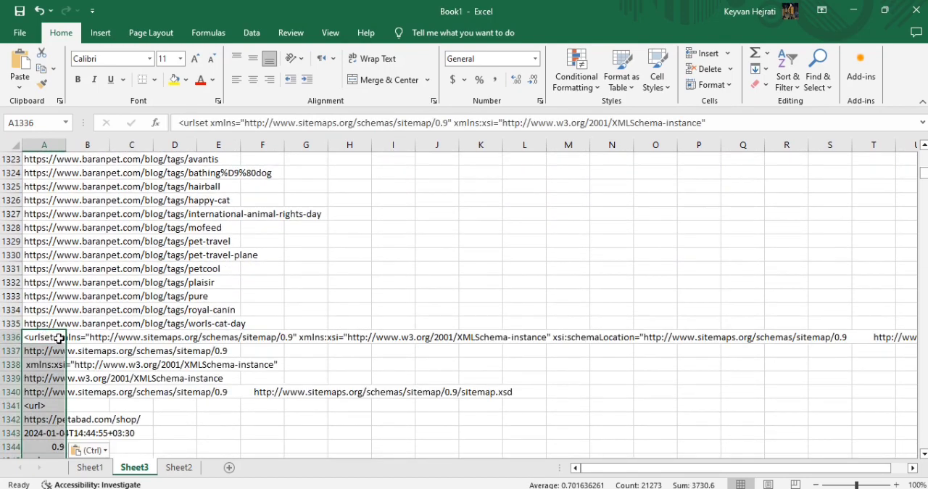
scroll(59, 351, "up", 2)
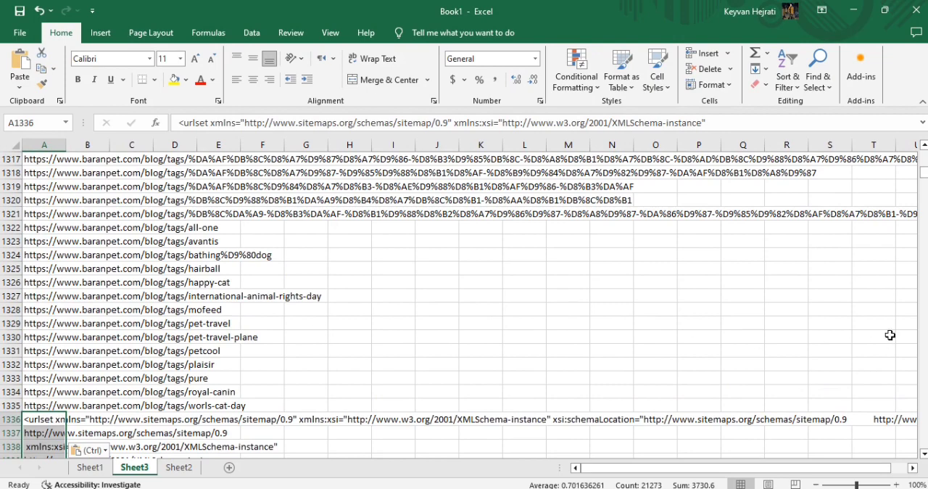
key("ctrl+Down")
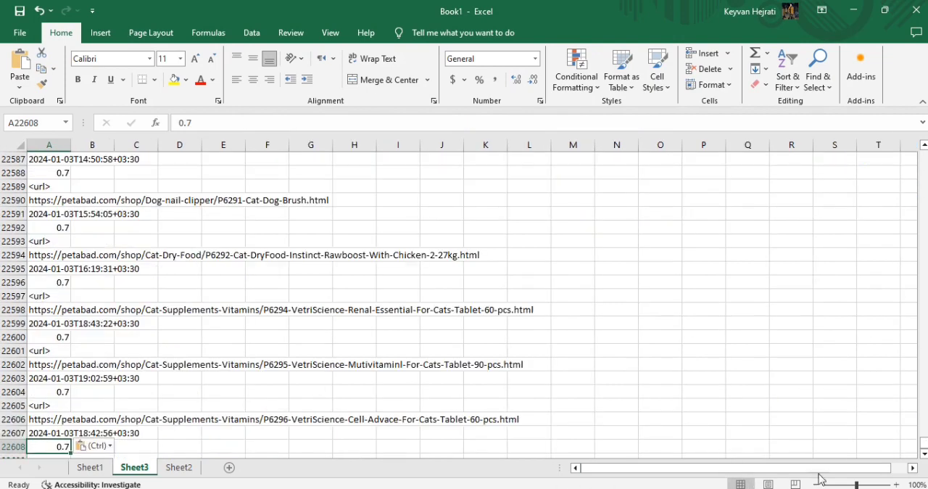
Insert a blank row above the first URL in Sheet3 and select cell A1.
left_click_drag(922, 443, 923, 154)
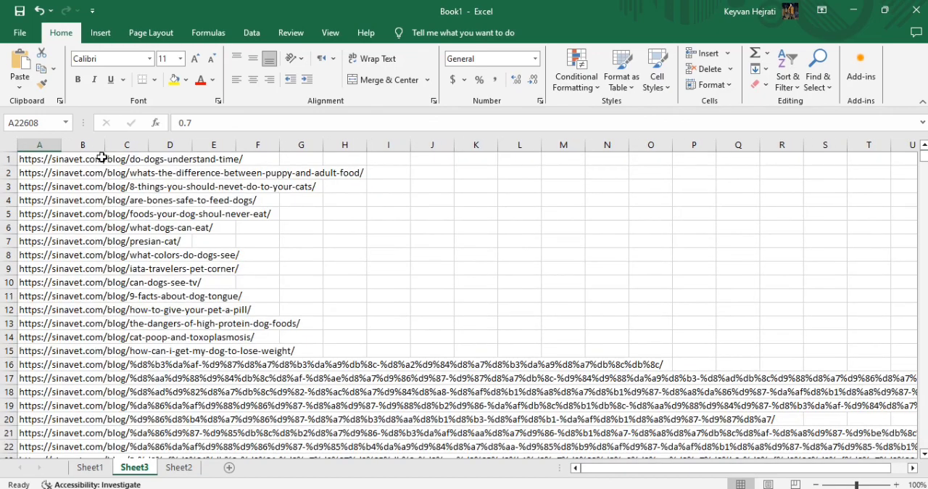
right_click(4, 158)
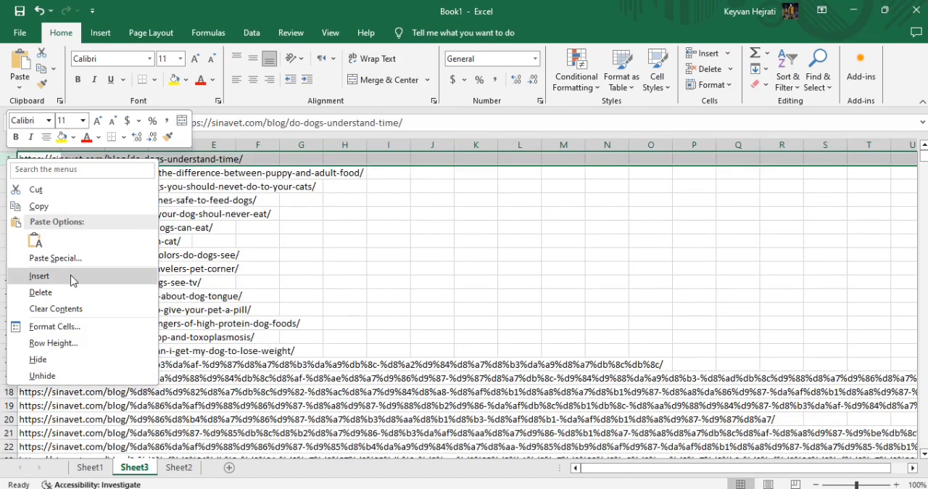
left_click(39, 275)
left_click(45, 159)
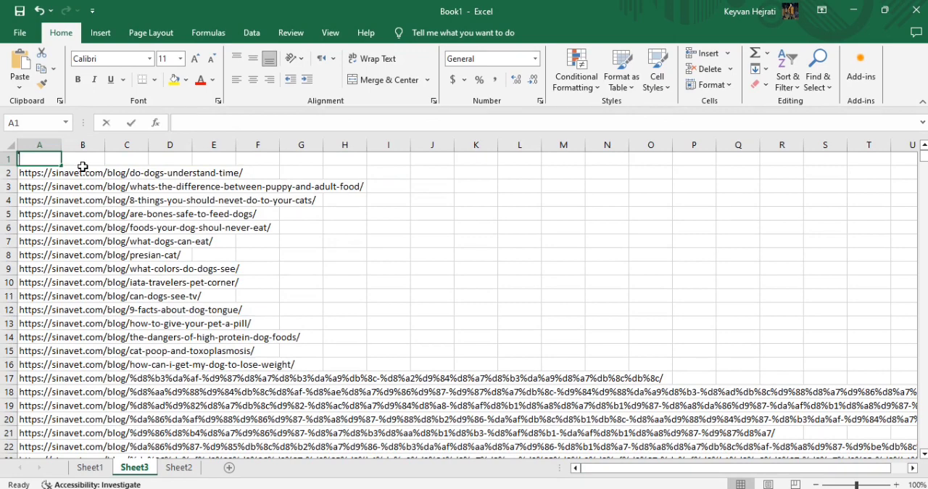
key("ctrl+shift+semicolon")
key("Escape")
Turn on filtering for column A and show only the rows whose text does not contain "http".
left_click(252, 32)
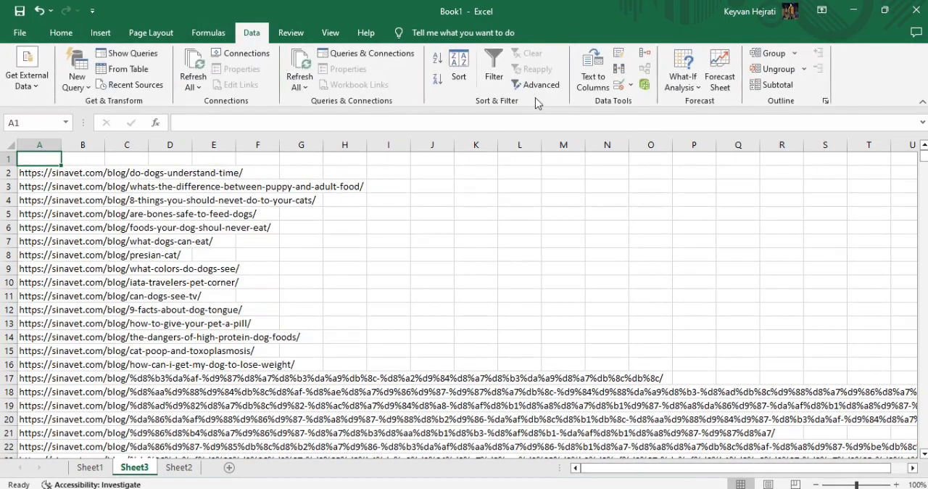
left_click(494, 69)
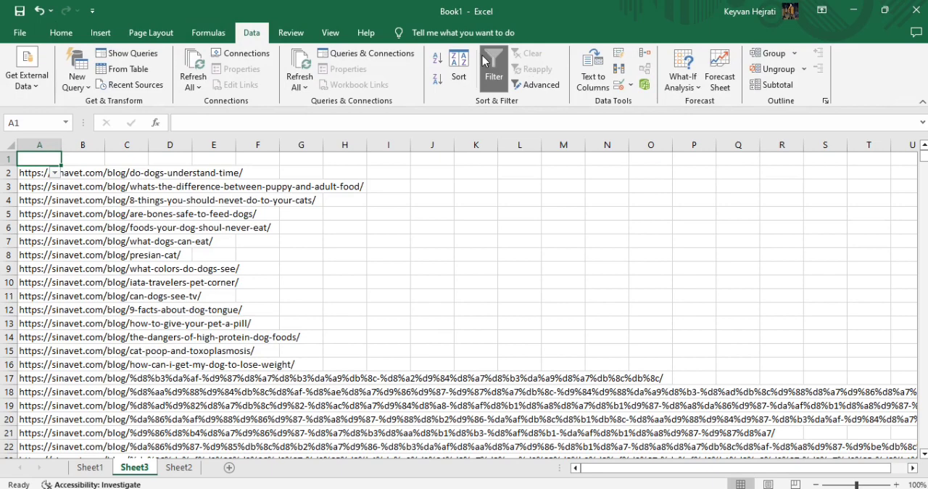
left_click(56, 174)
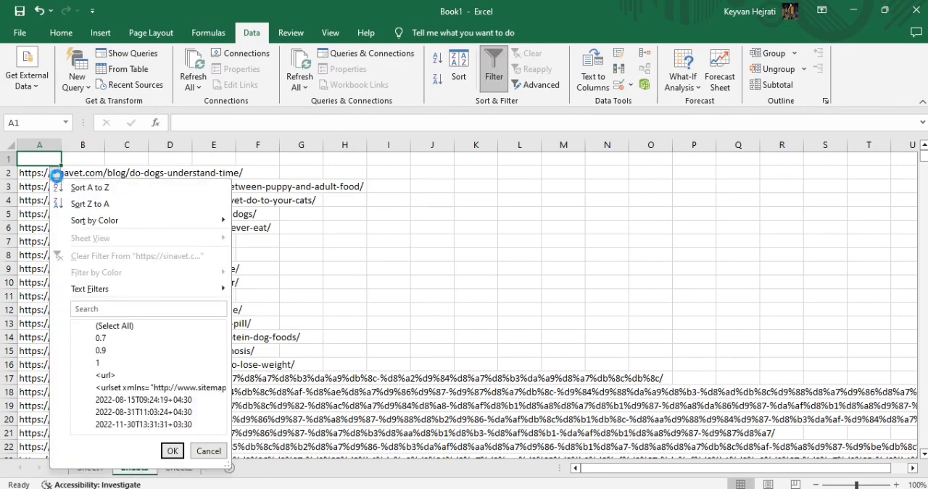
left_click(136, 291)
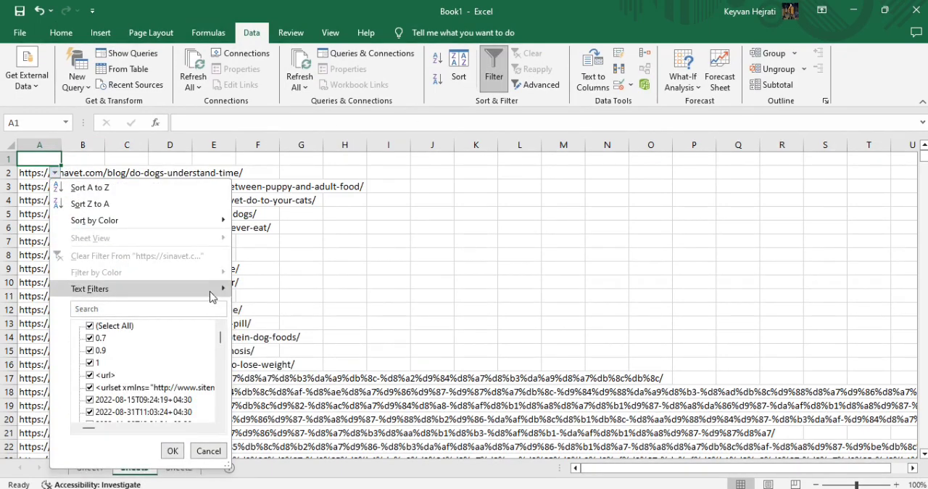
mouse_move(211, 293)
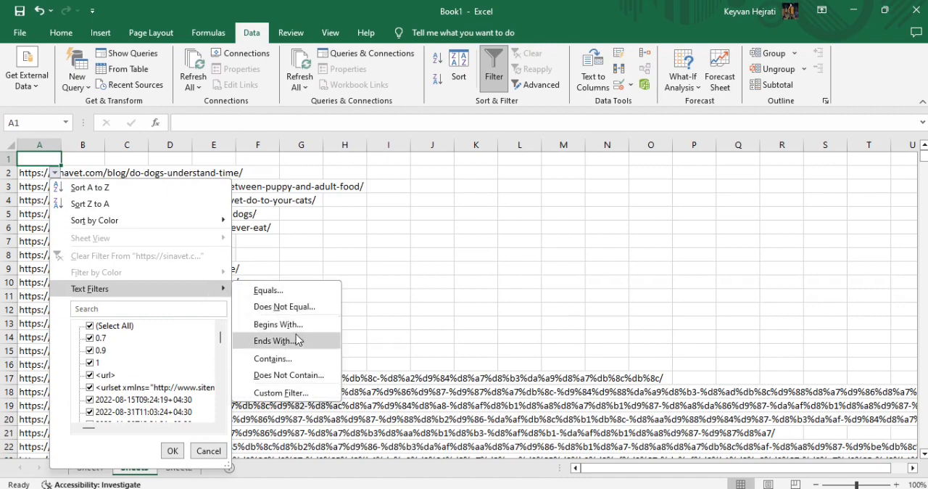
left_click(292, 358)
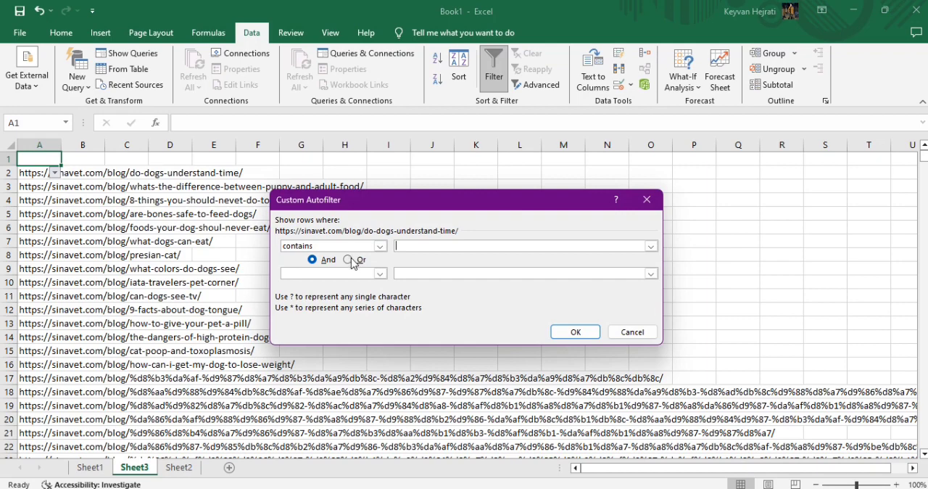
left_click(379, 246)
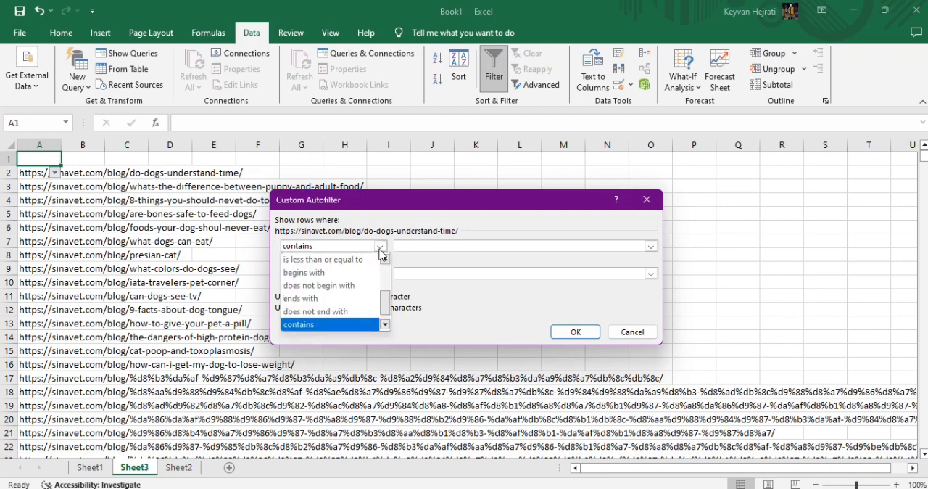
scroll(346, 320, "down", 1)
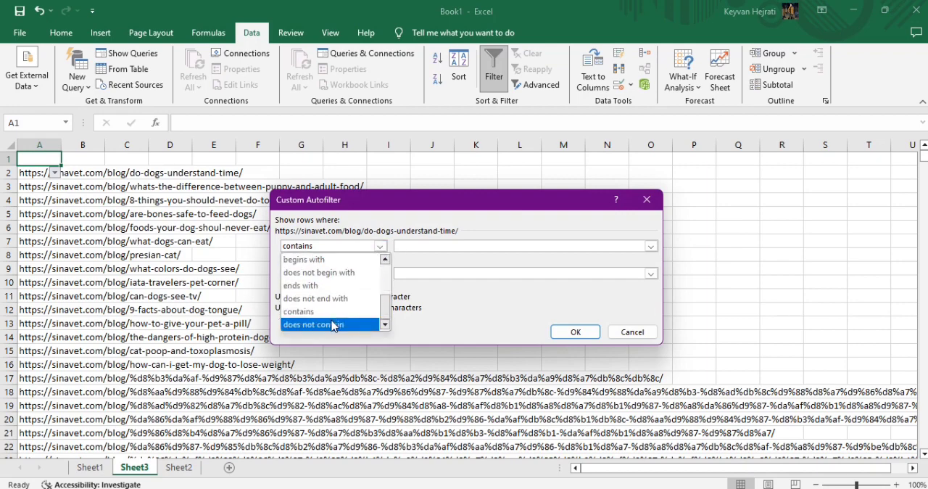
left_click(334, 323)
left_click(422, 248)
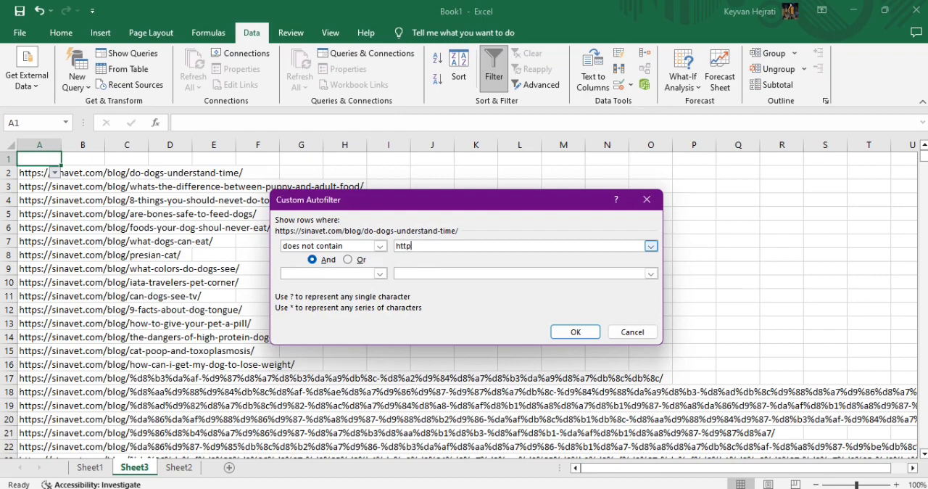
left_click(574, 331)
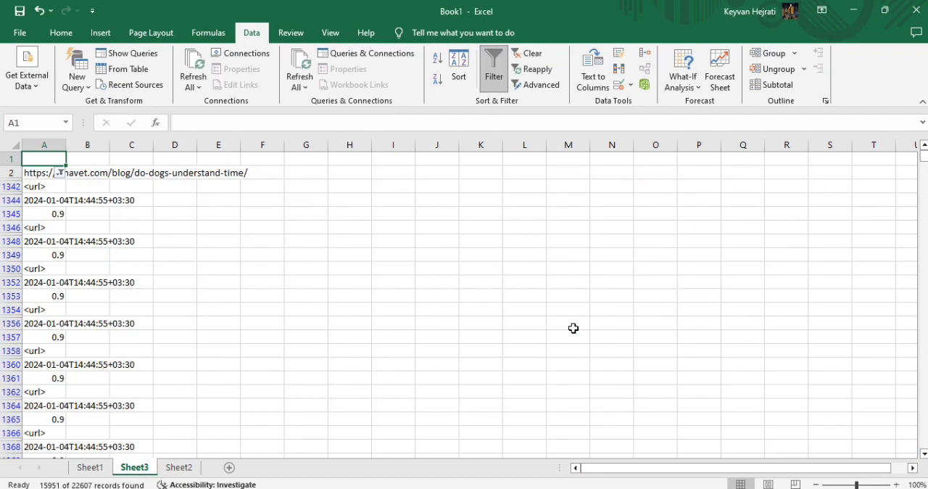
left_click(41, 174)
key("ctrl+shift+Down")
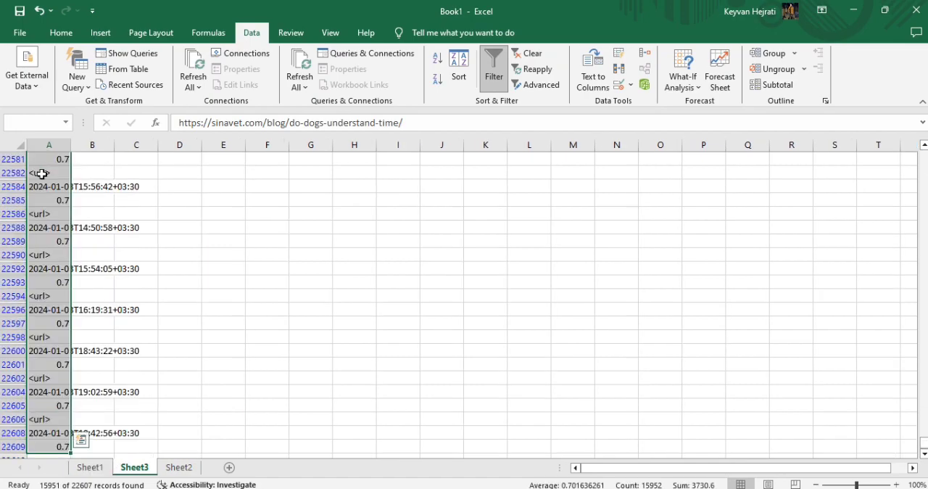
scroll(43, 196, "down", 6)
scroll(38, 232, "up", 5)
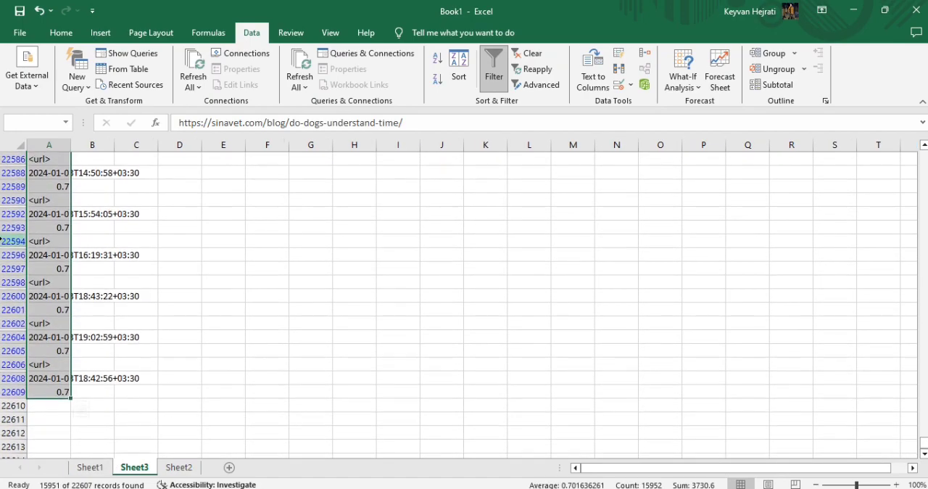
left_click(14, 227)
right_click(15, 229)
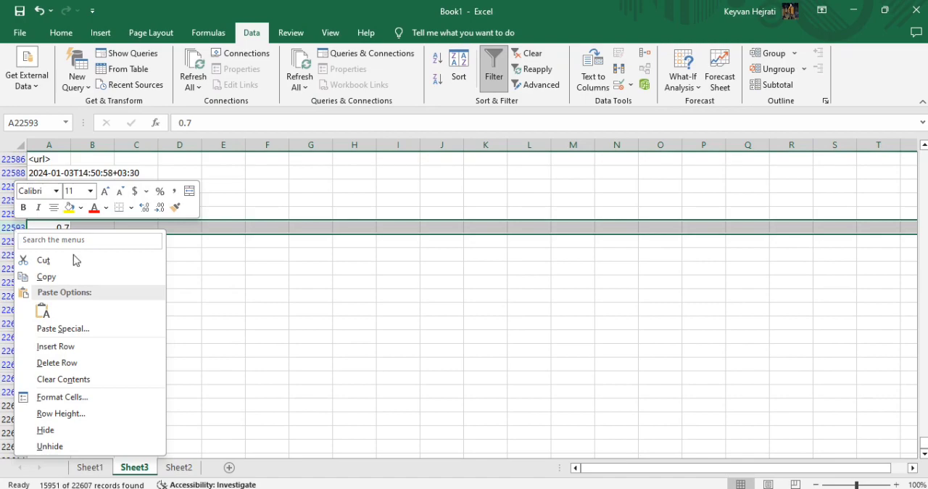
left_click(240, 271)
Delete all the filtered rows without "http" in Sheet3, from the last record up to row 2.
left_click(51, 387)
key("ctrl+shift+Up")
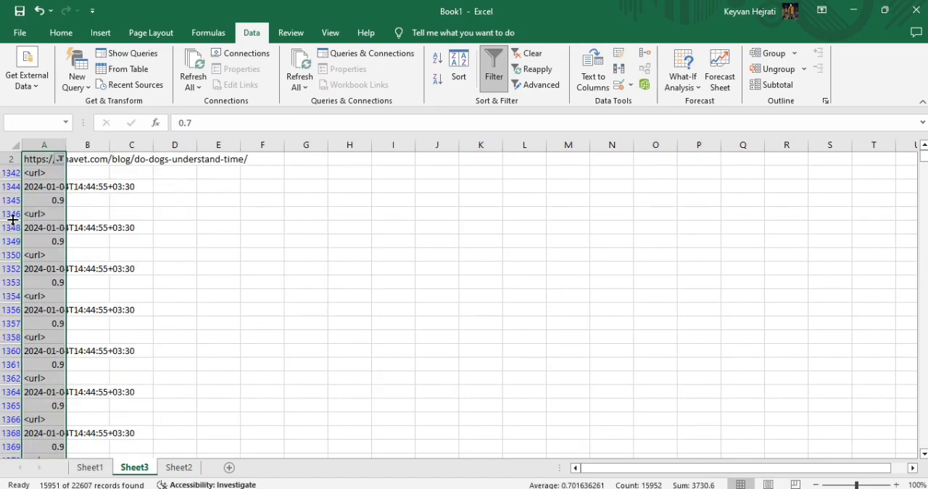
scroll(14, 182, "up", 1)
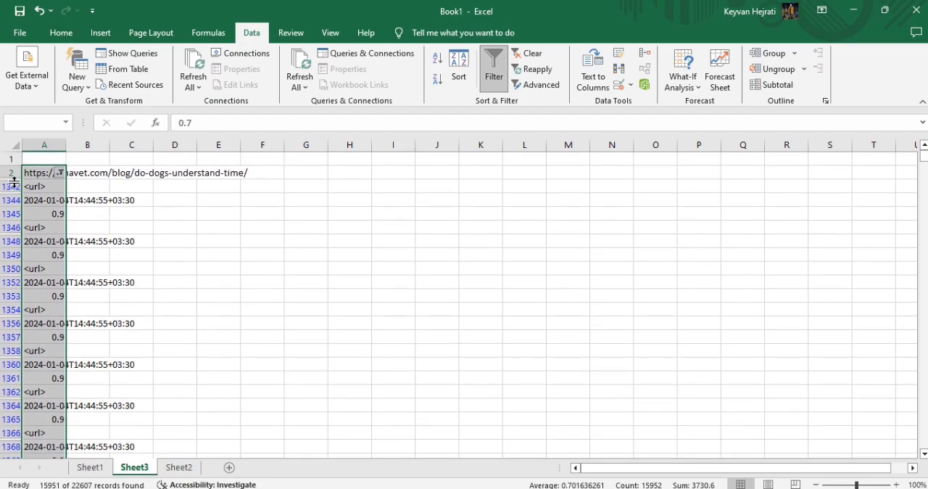
key("shift+space")
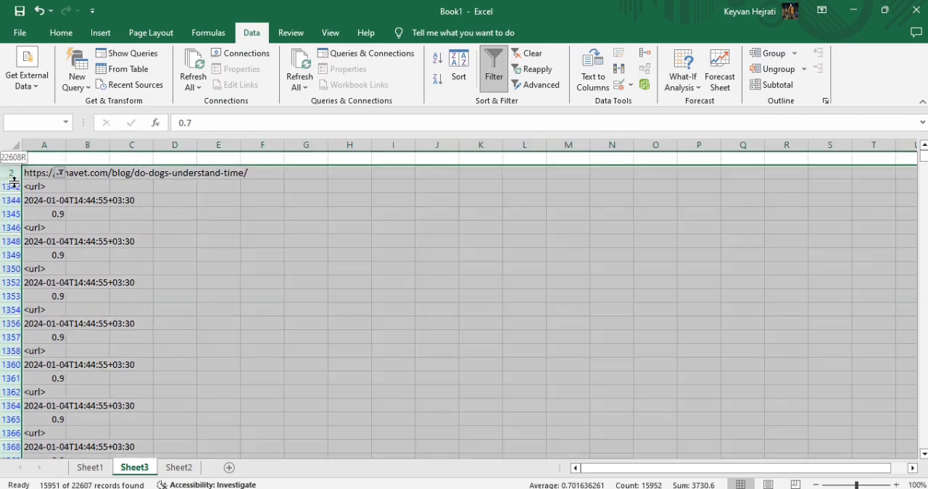
right_click(55, 203)
left_click(103, 332)
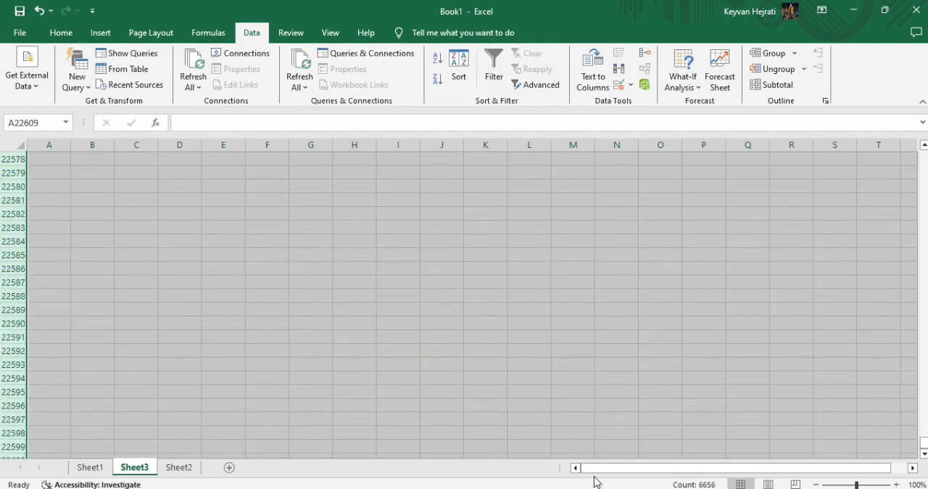
Review the remaining URLs in column A of Sheet3 from the first row to the last, including the petabad.com entries.
scroll(219, 333, "up", 6)
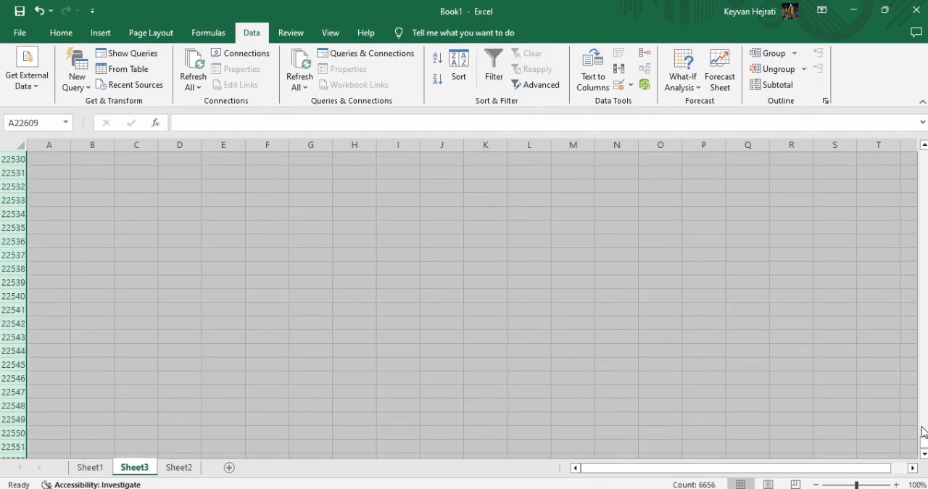
left_click_drag(924, 441, 922, 148)
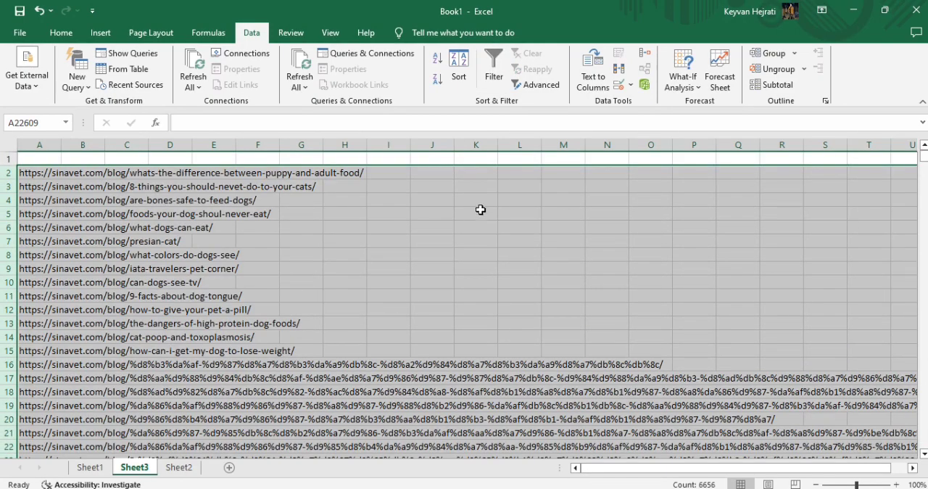
left_click(143, 245)
scroll(72, 232, "down", 11)
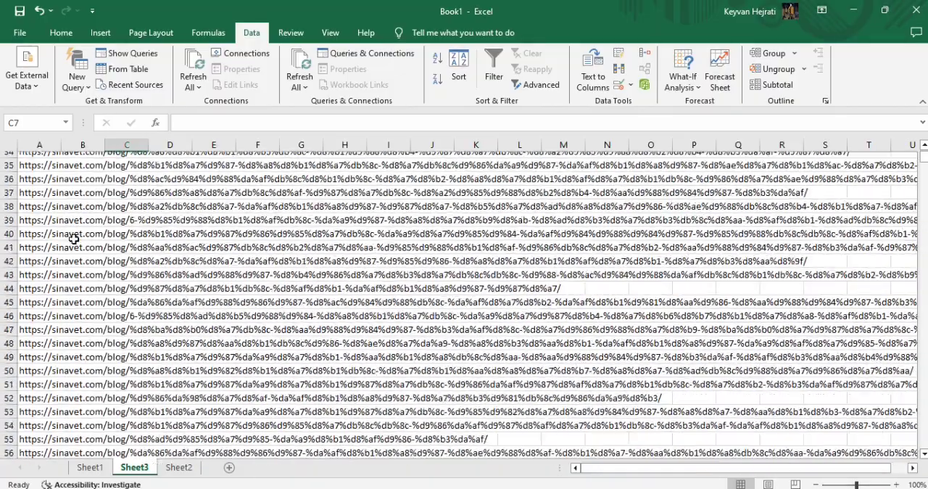
scroll(74, 239, "down", 20)
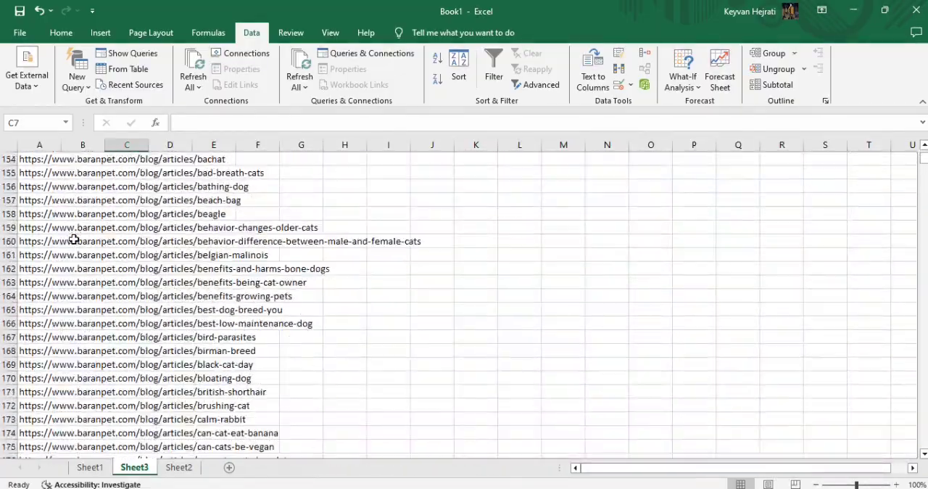
scroll(73, 239, "down", 20)
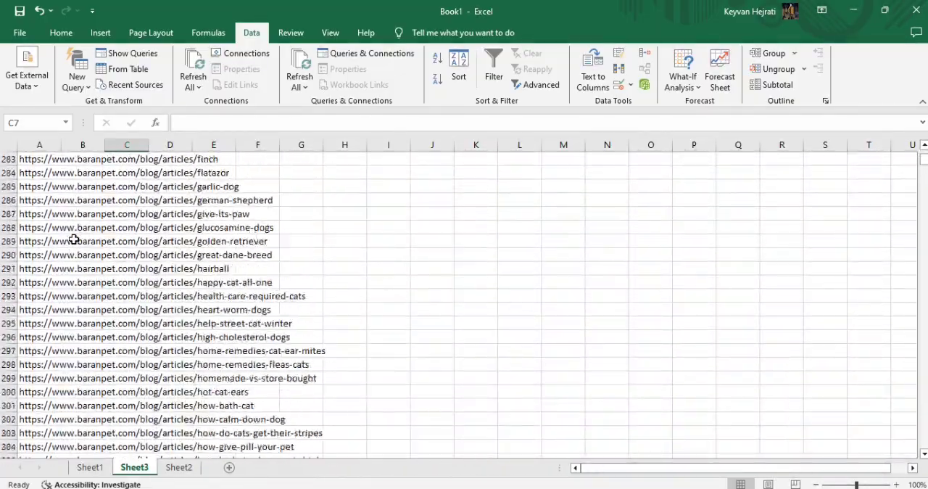
left_click(80, 327)
left_click(26, 324)
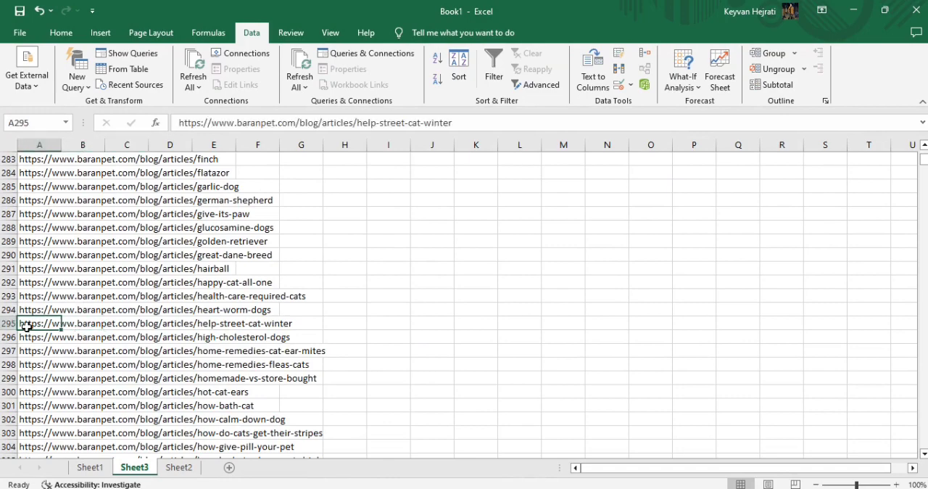
key("ctrl+Down")
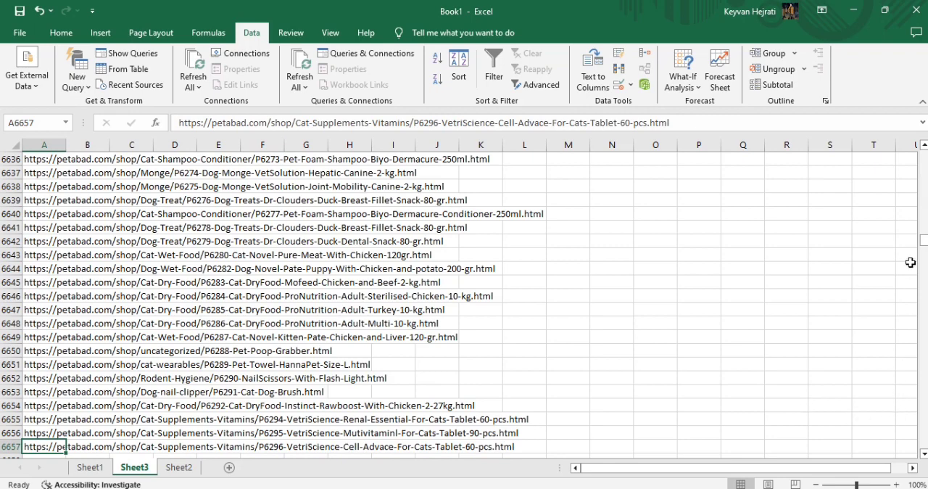
left_click_drag(923, 239, 923, 154)
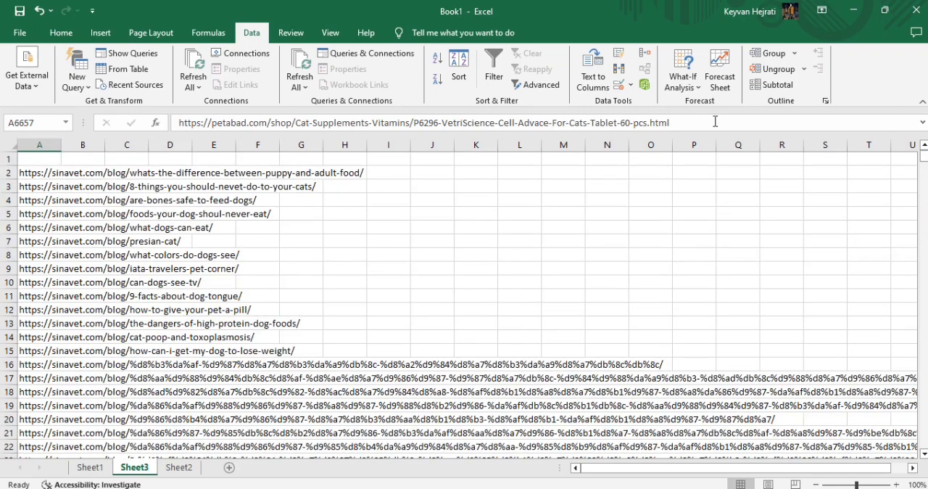
Enter the header "url" in cell A1 of Sheet3 and turn on filtering for the column.
left_click(49, 156)
type("url")
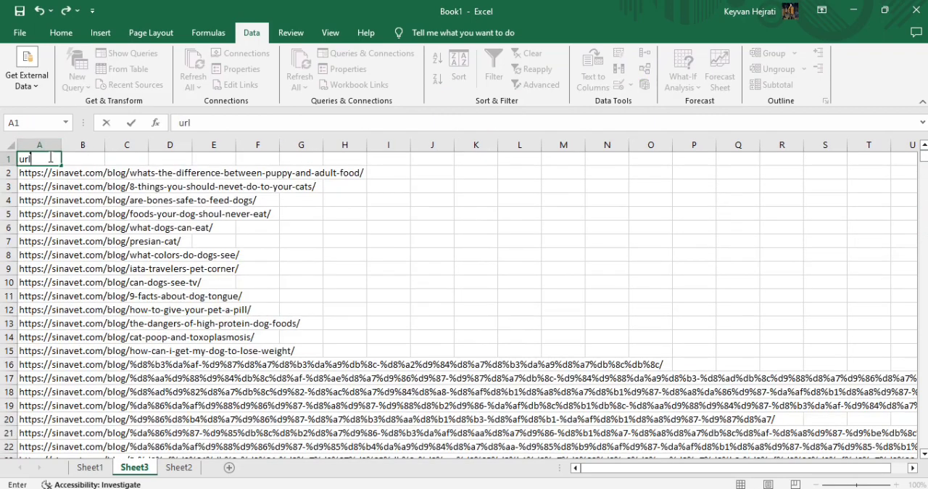
key("Return")
left_click(35, 156)
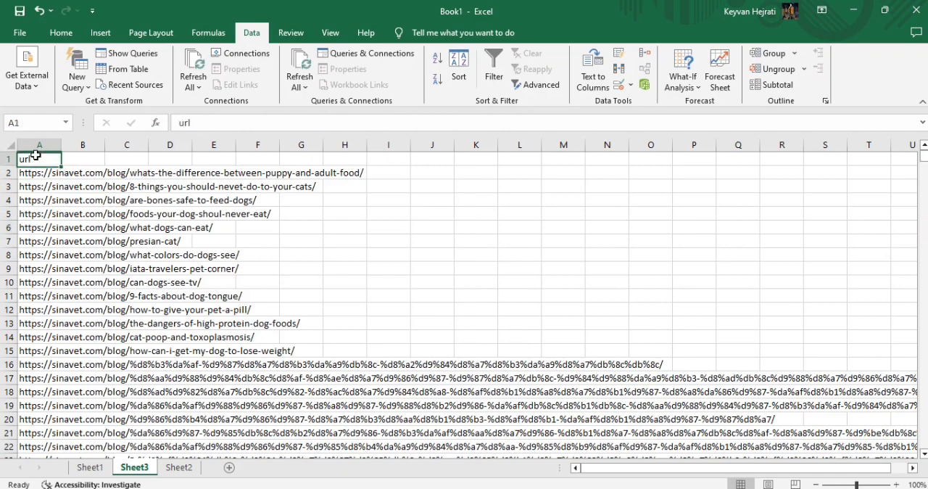
key("ctrl+shift+l")
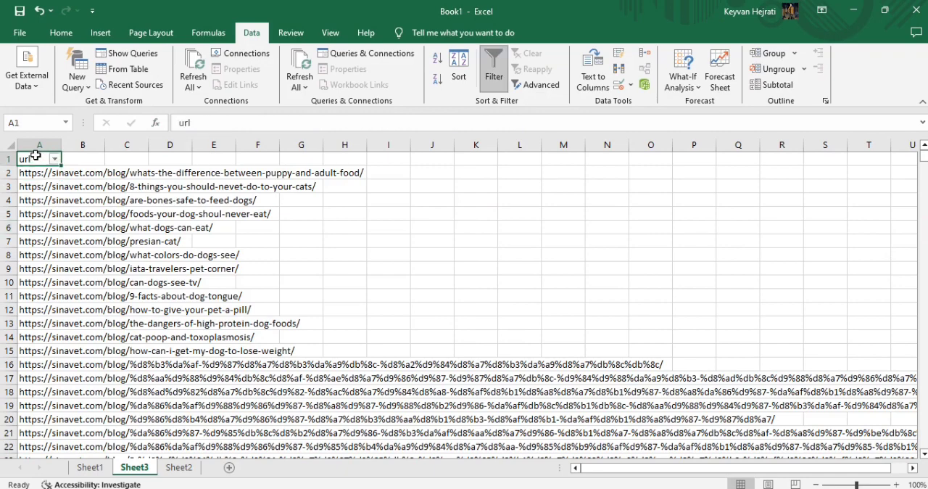
Set up a custom text filter on the url column with the first condition contains "shop".
left_click(54, 158)
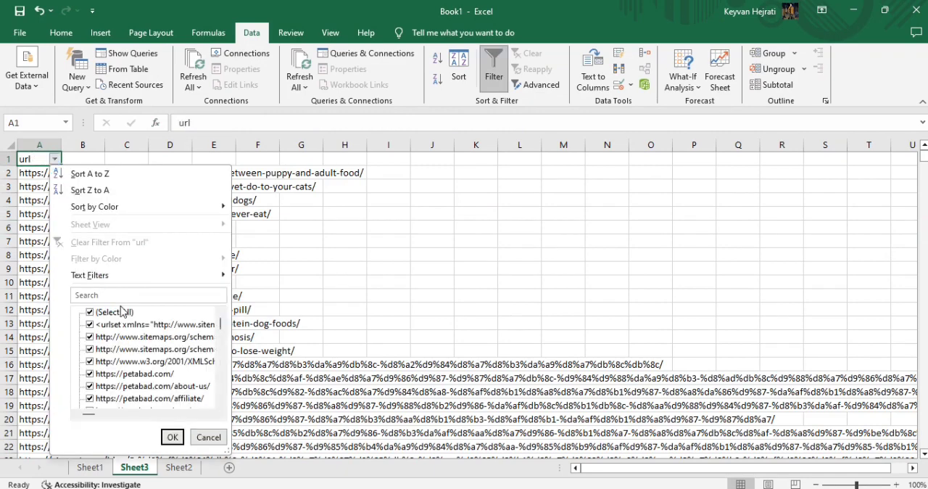
mouse_move(125, 275)
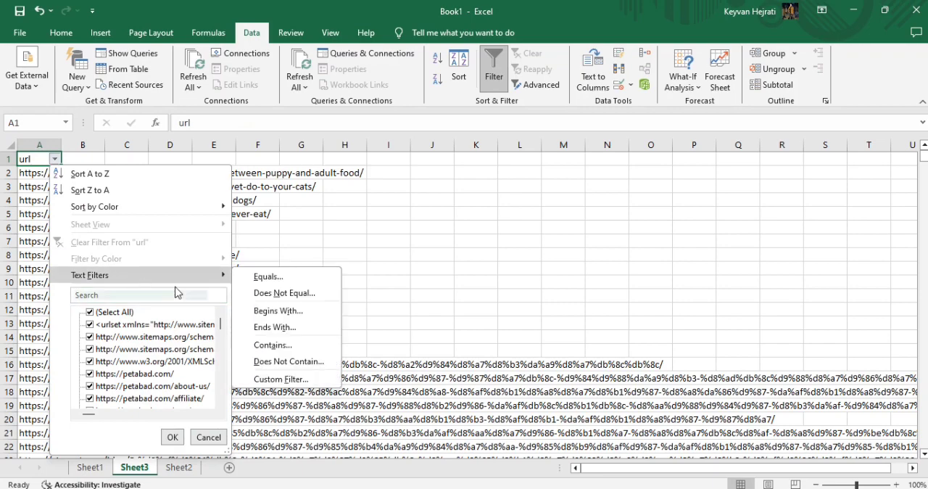
left_click(289, 360)
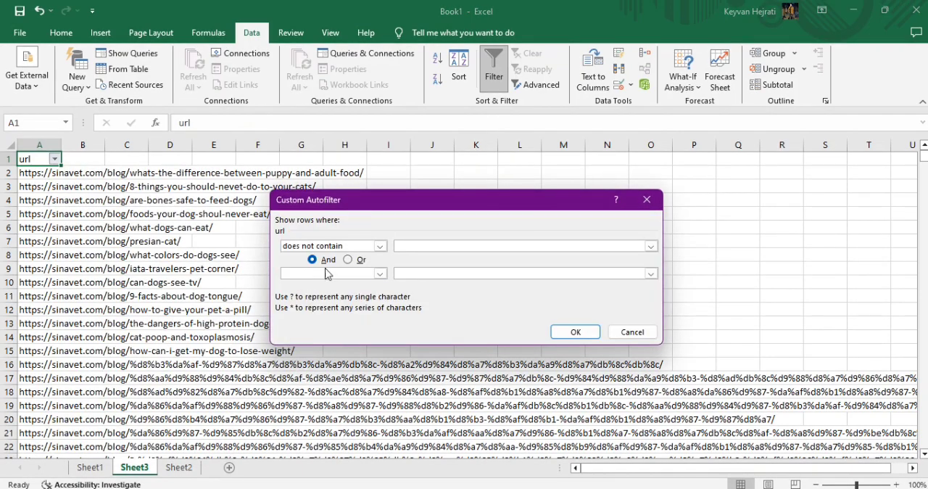
left_click(379, 246)
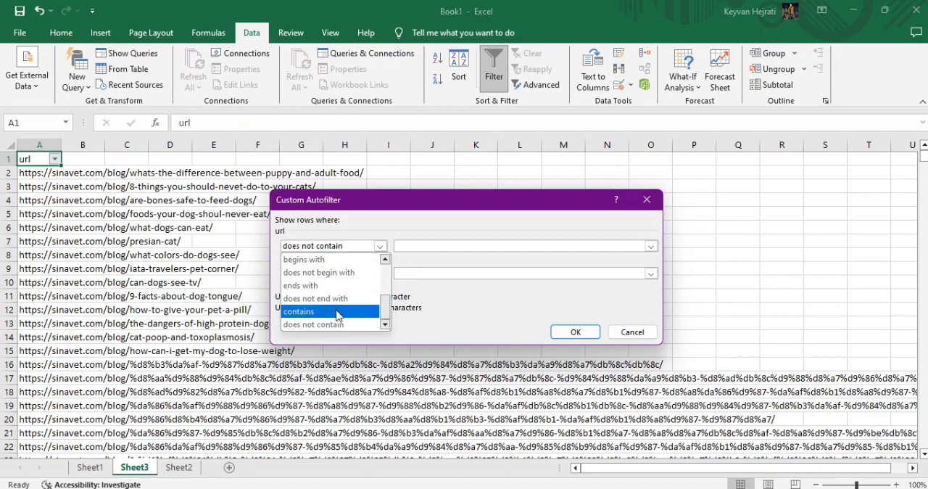
left_click(336, 312)
left_click(412, 249)
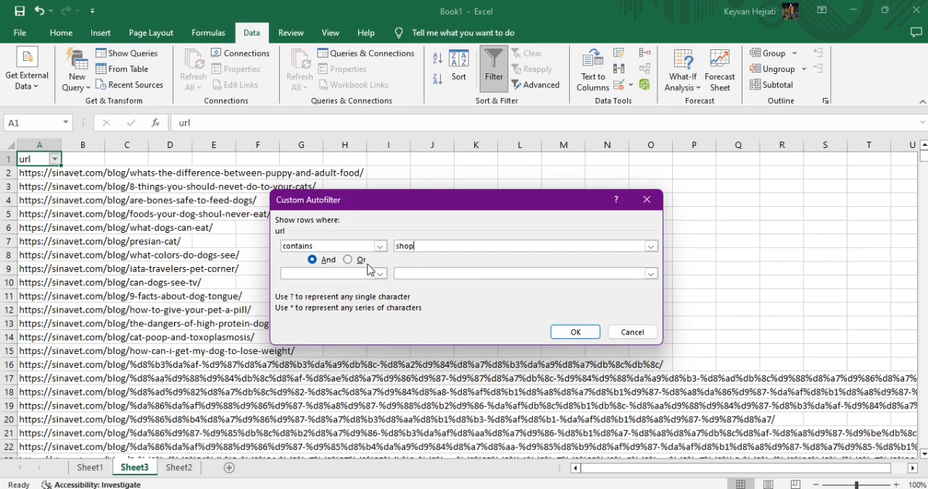
Add a second contains condition joined with Or that matches the tag-page URLs, and apply the filter.
left_click(348, 259)
left_click(379, 273)
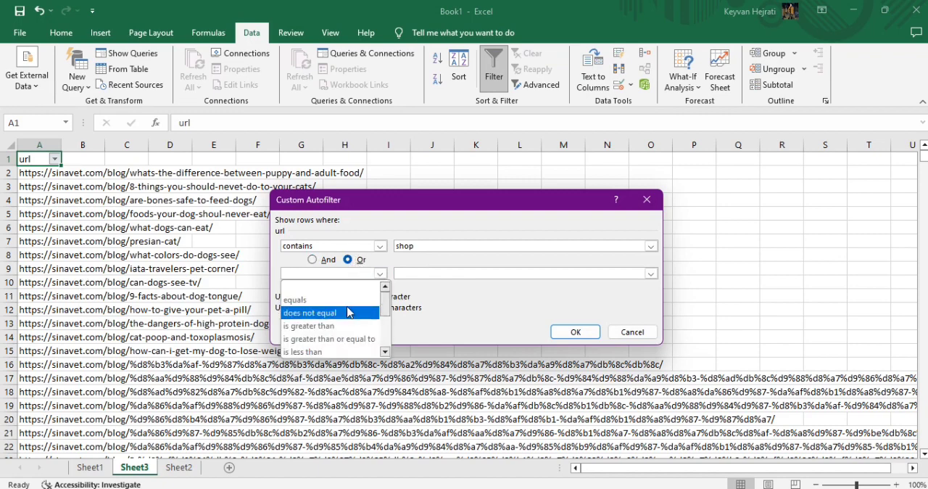
scroll(346, 326, "down", 2)
left_click(327, 339)
left_click(434, 272)
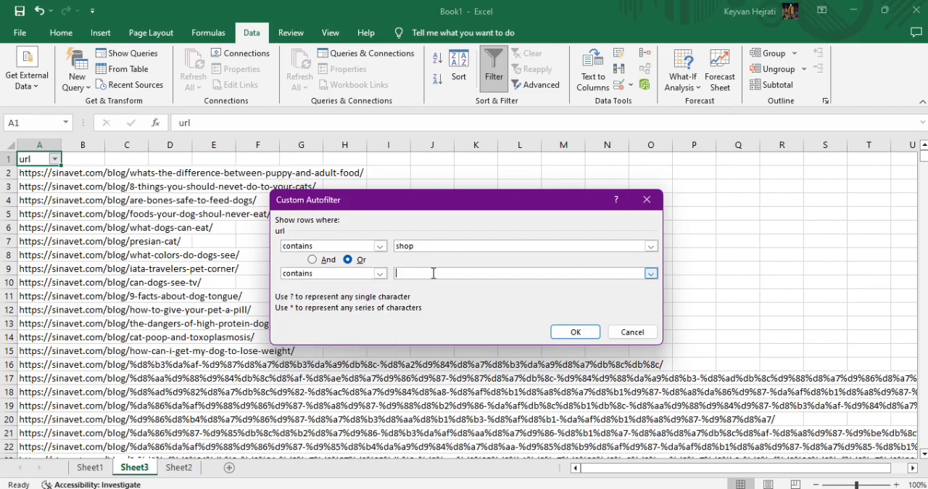
key("Return")
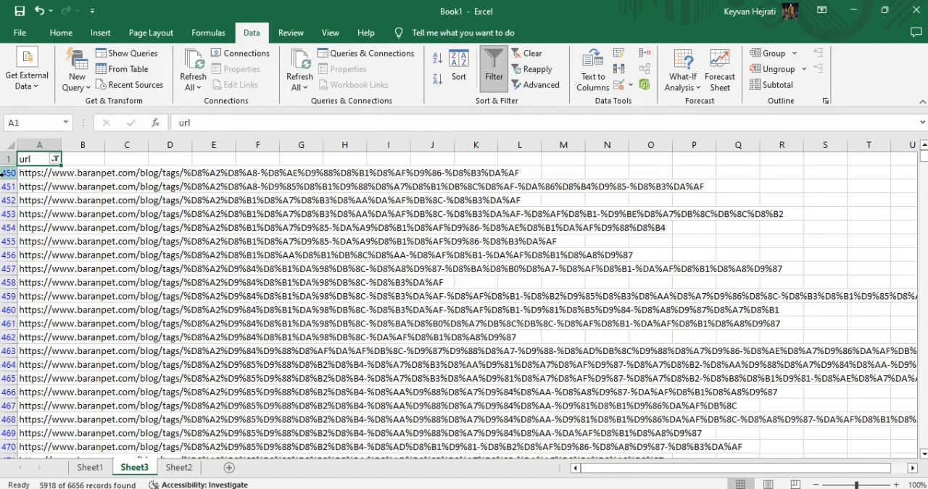
Delete all the filtered shop and tag rows, from row 450 through row 6657, and clear the filter from the url column.
left_click_drag(4, 172, 8, 447)
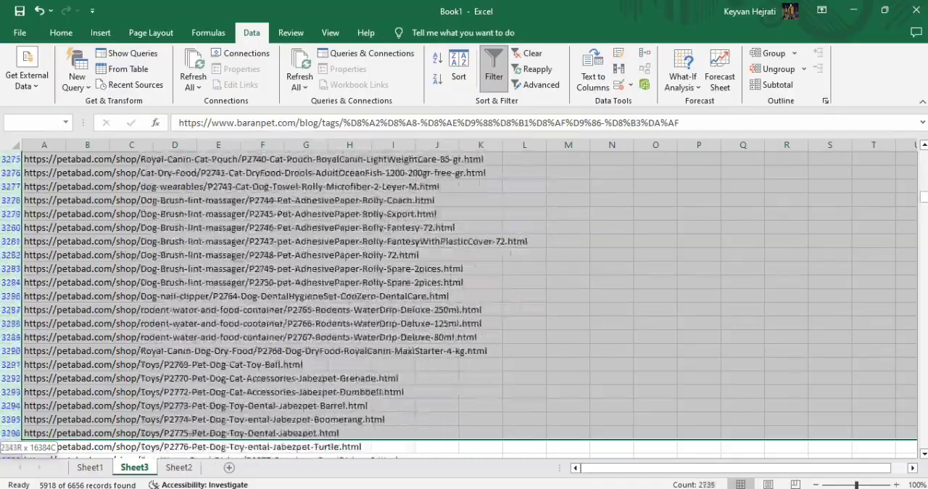
left_click_drag(8, 446, 8, 446)
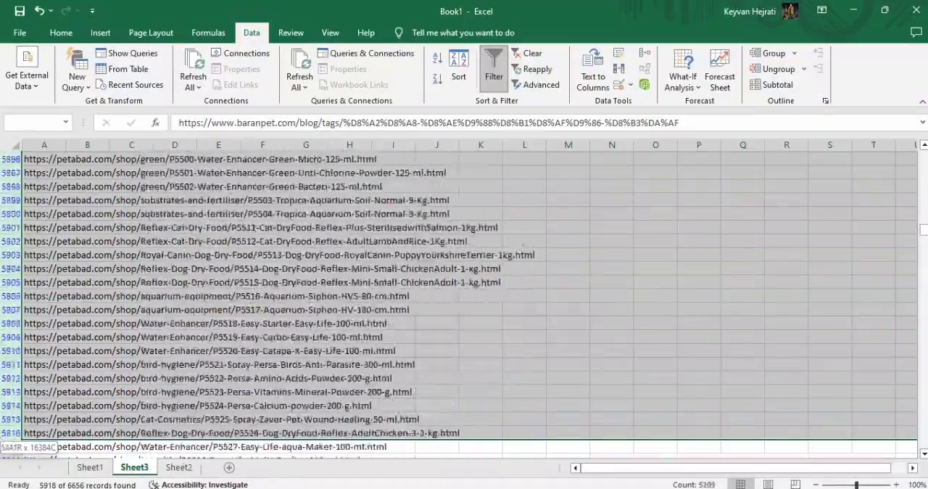
left_click_drag(7, 446, 12, 171)
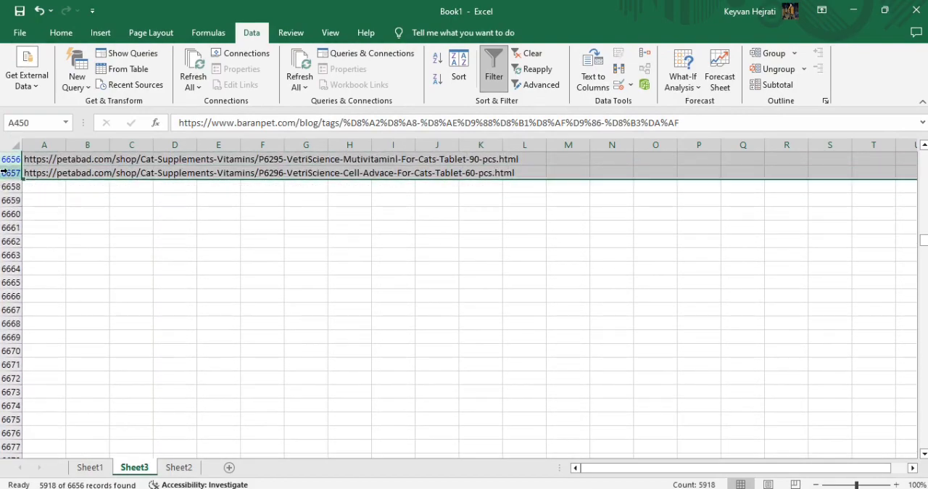
right_click(12, 171)
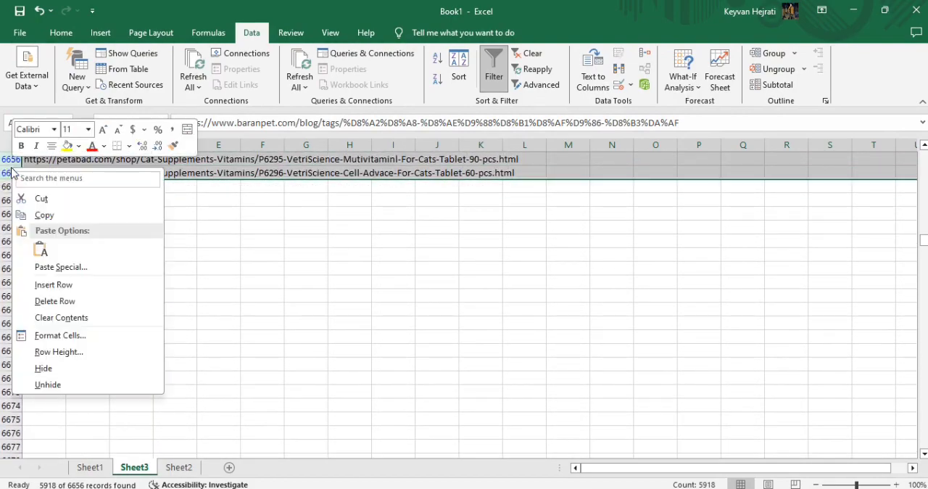
left_click(58, 305)
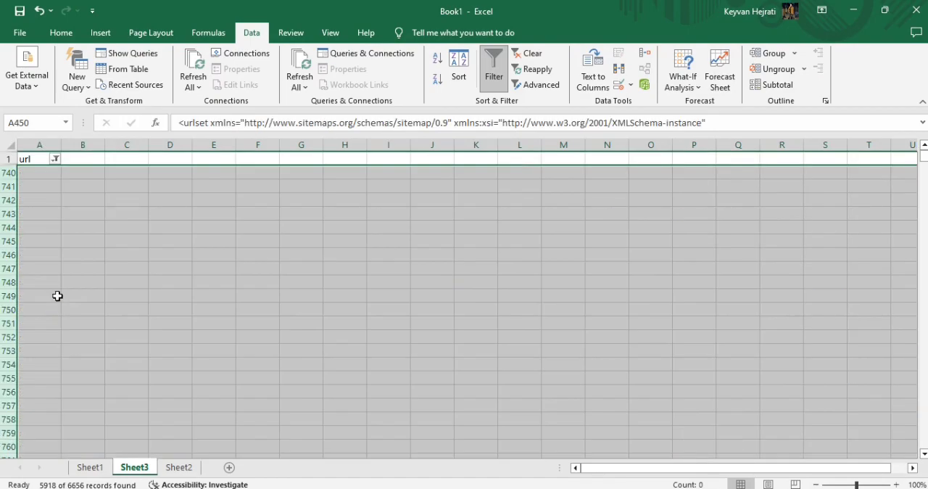
left_click(55, 159)
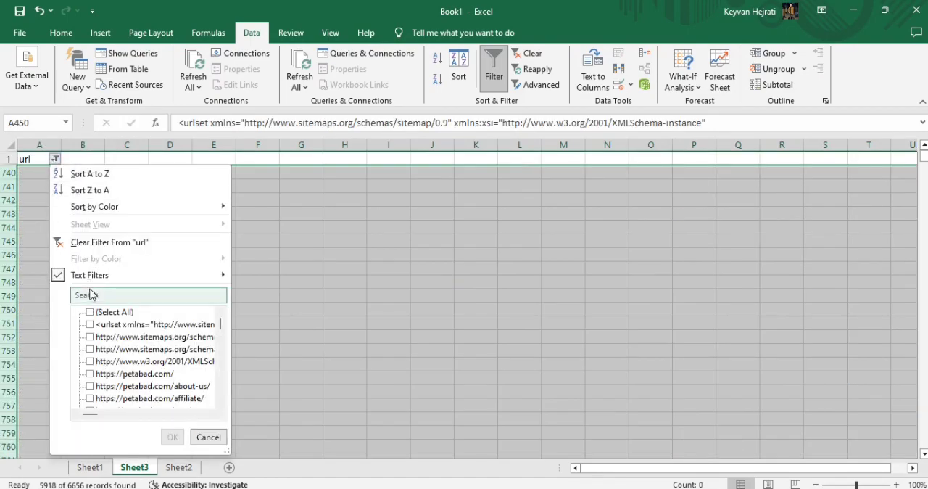
left_click(58, 239)
Select all remaining URLs from cell A2 down to the last one, review the blog articles and return to the first row.
left_click(37, 175)
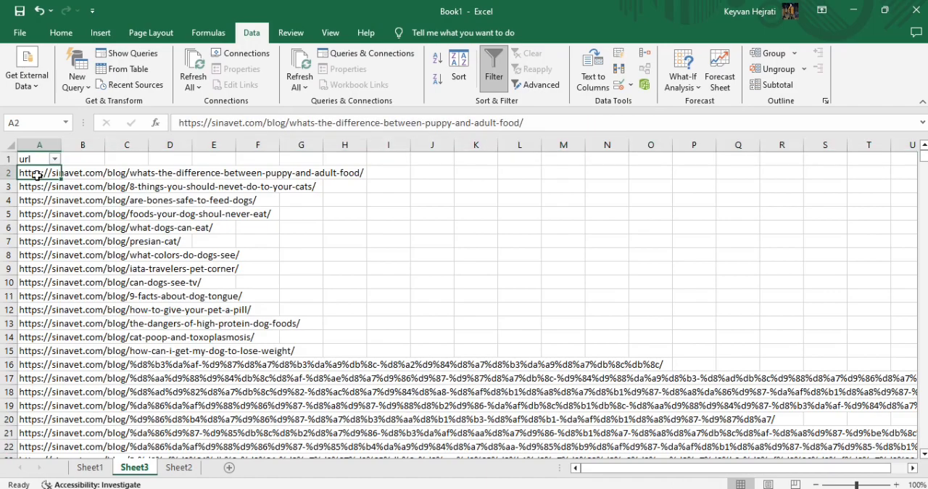
key("ctrl+shift+Down")
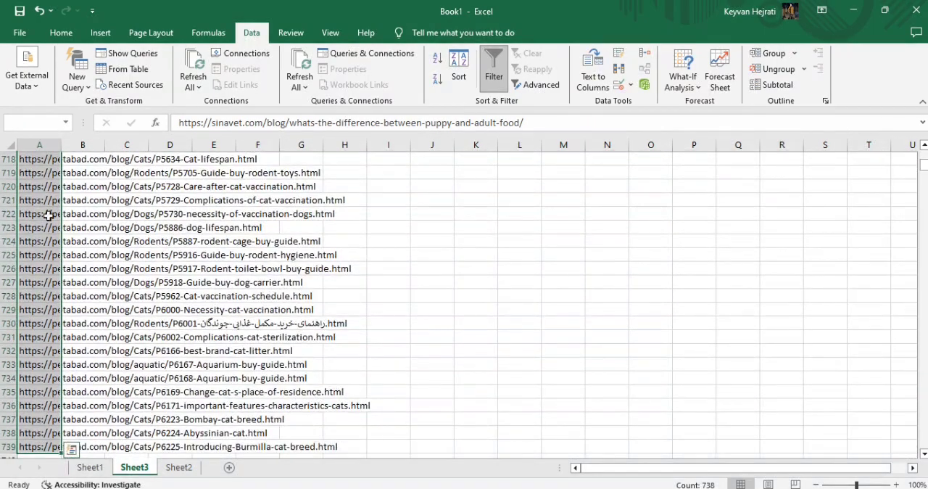
scroll(62, 261, "down", 2)
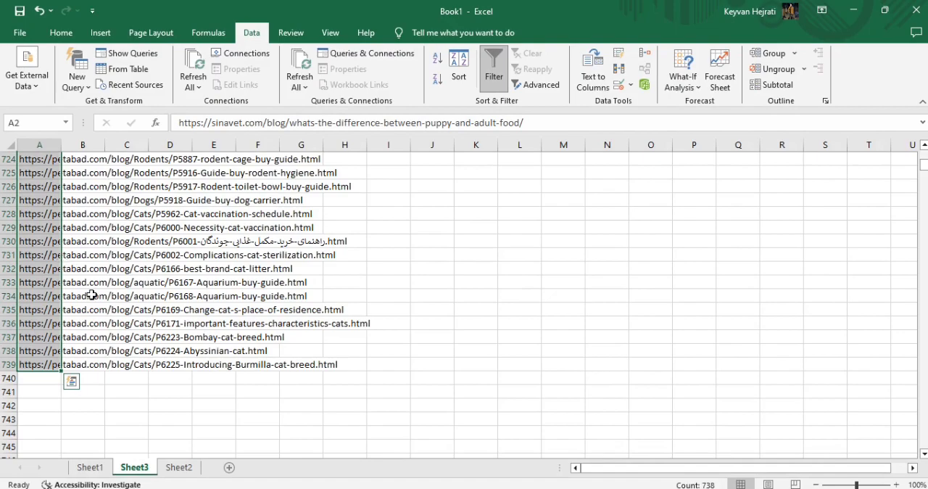
scroll(92, 295, "up", 20)
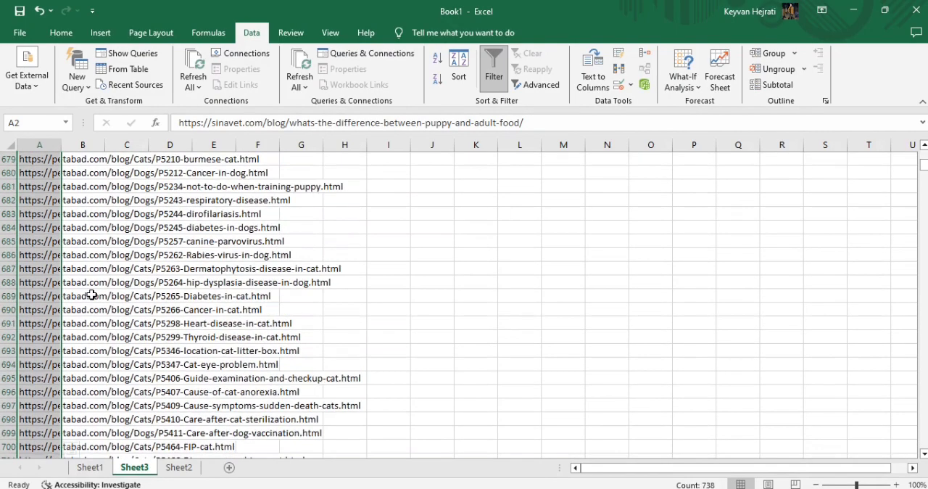
scroll(92, 294, "up", 20)
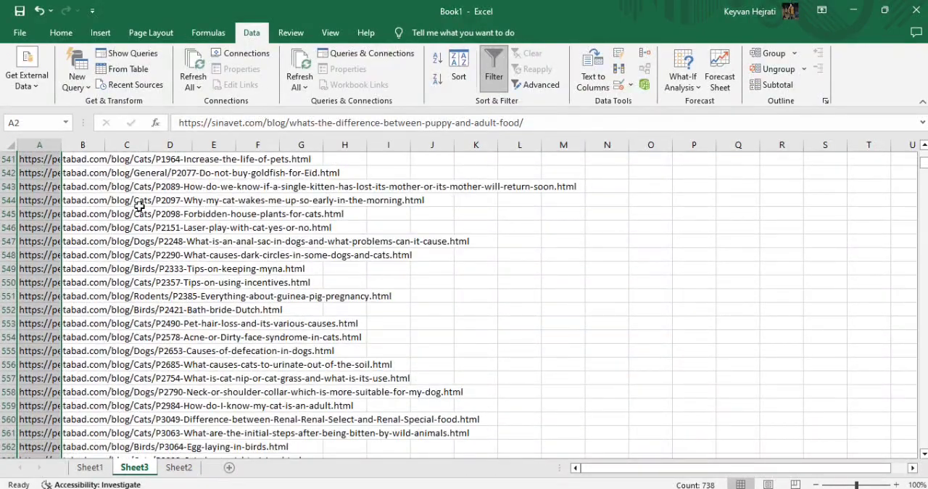
scroll(135, 203, "up", 2)
left_click_drag(925, 168, 924, 153)
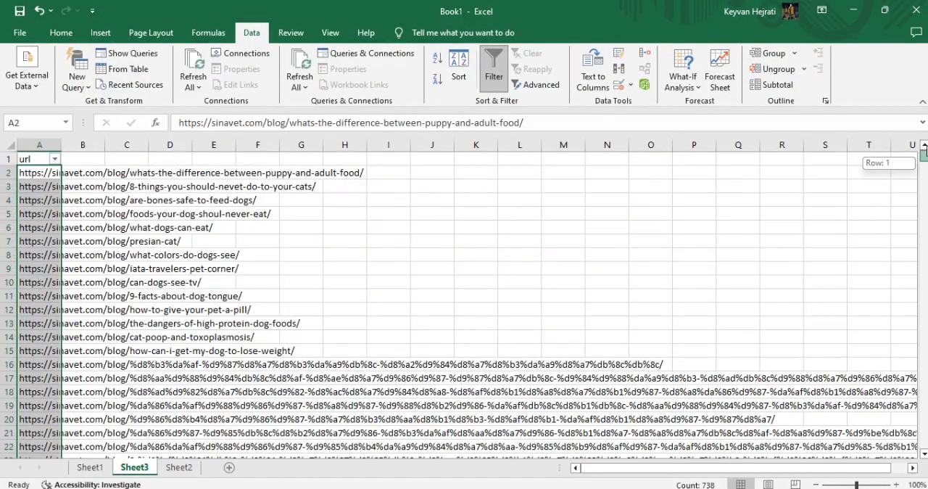
Switch to the Notepad++ notes and place the cursor on empty line 19 under the Excel formula heading.
left_click(82, 174)
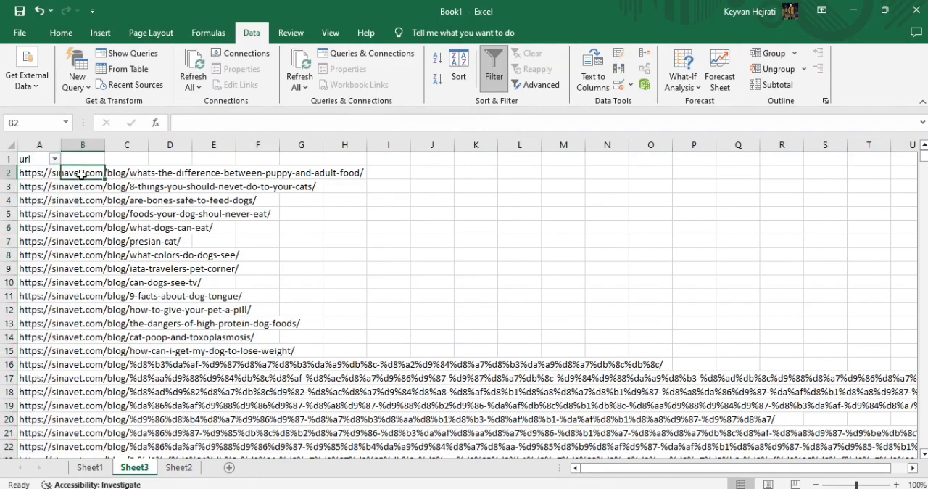
type("=")
key("alt+Tab")
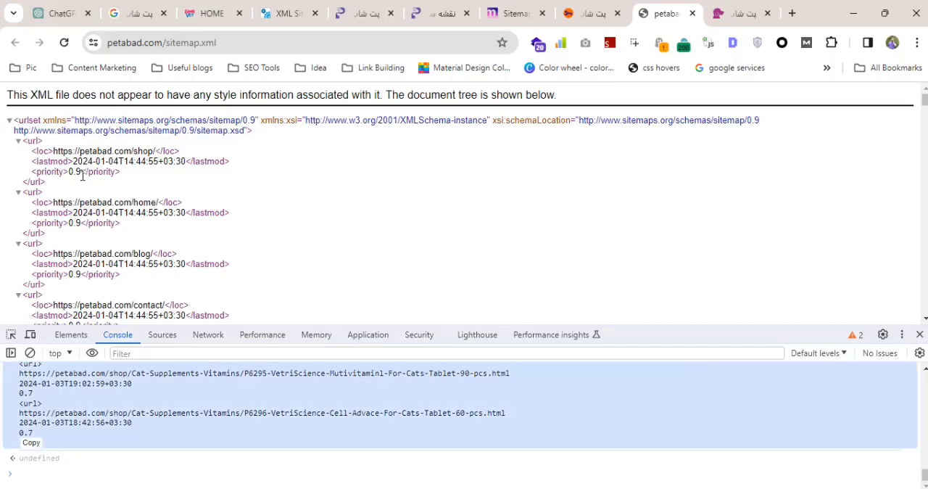
key("alt+Tab")
scroll(108, 290, "down", 5)
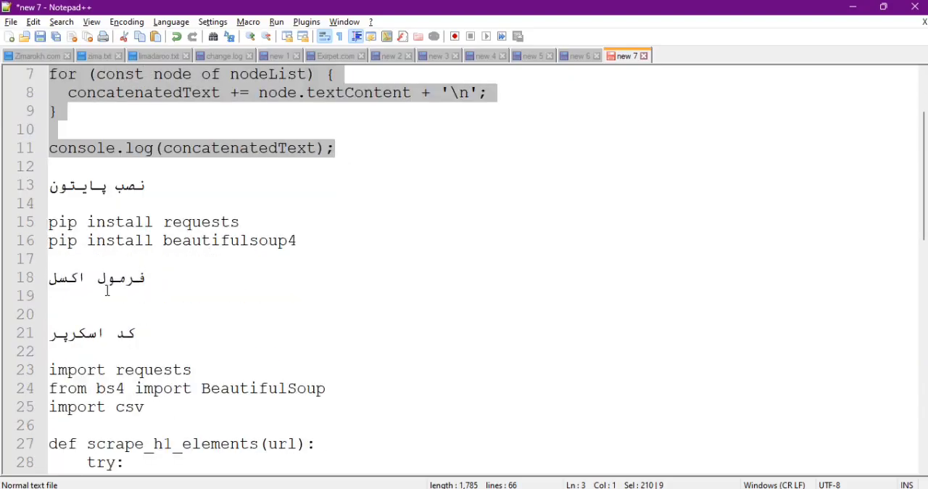
scroll(114, 270, "up", 1)
left_click(116, 189)
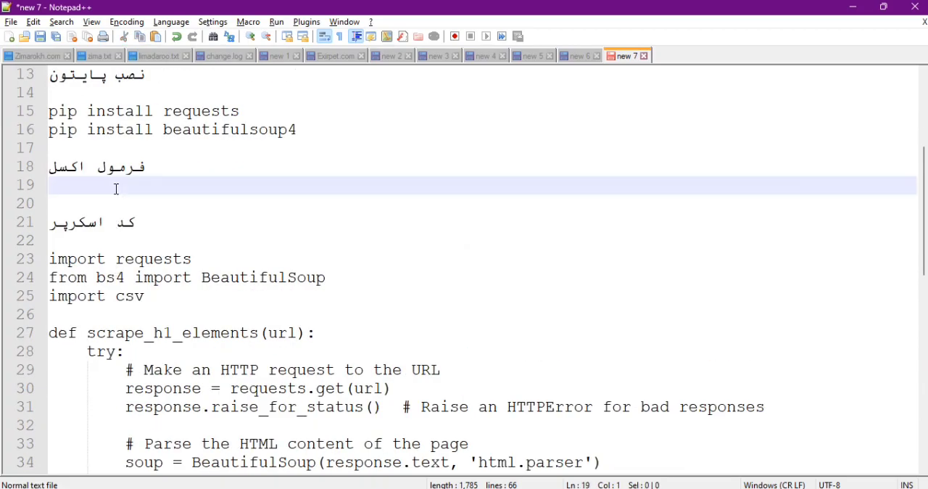
Switch to the keyword research Google Sheet and select the full CONCATENATE formula of cell B163 for copying.
key("alt+Tab")
key("alt+Tab")
key("Tab")
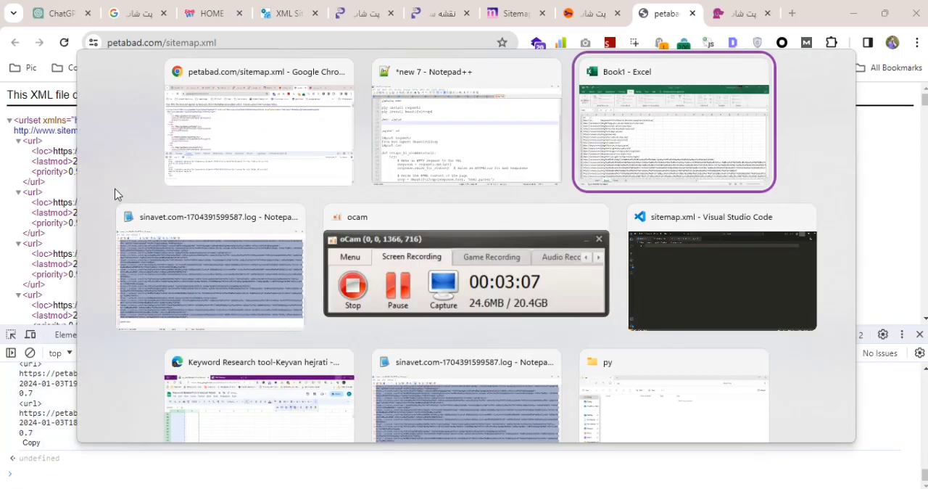
key("alt+Tab")
key("Tab")
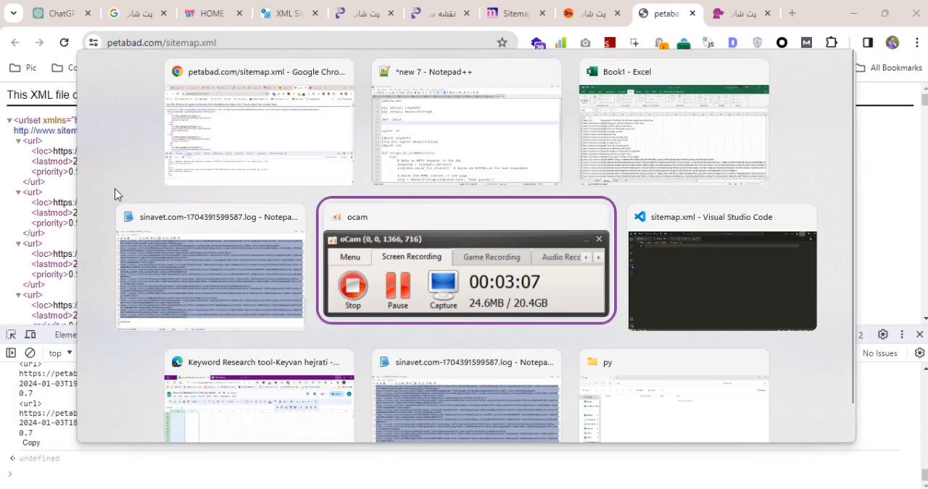
key("Tab")
key("Tab")
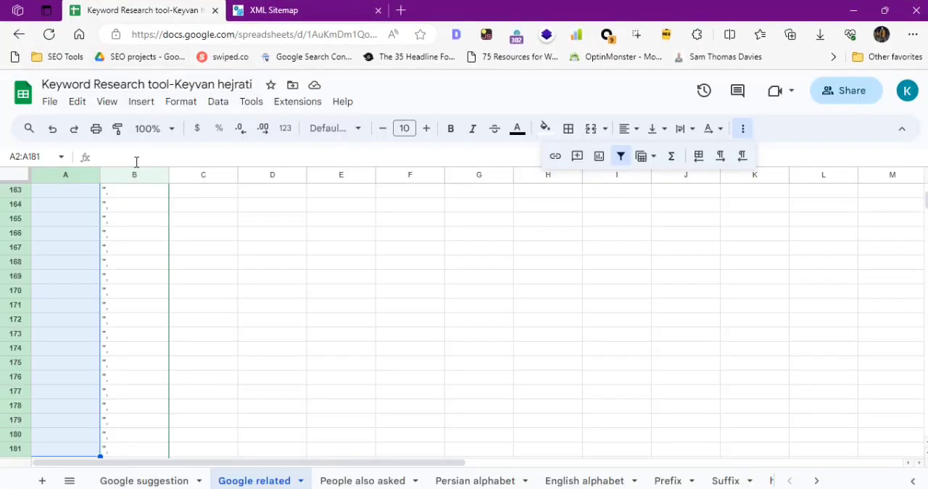
left_click(125, 199)
triple_click(169, 154)
key("ctrl+c")
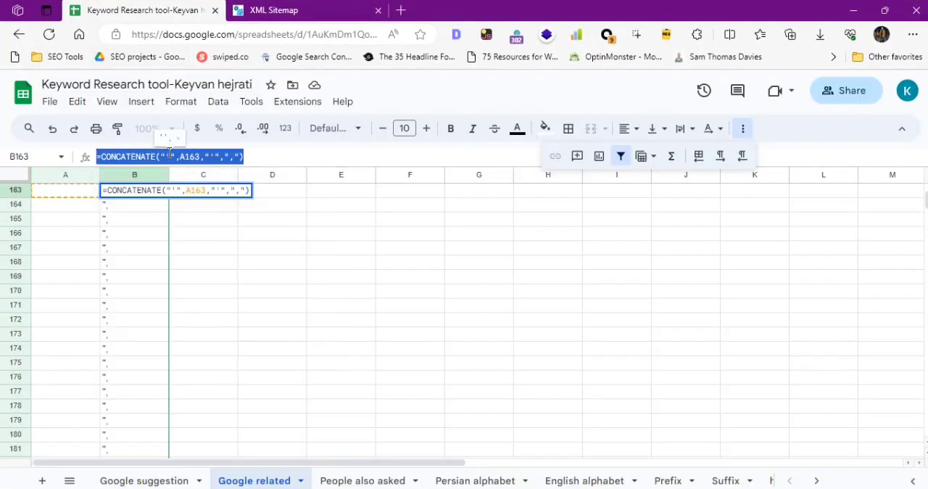
Paste =CONCATENATE("'",A163,"'",",") on line 19 of the Notepad++ notes, select it for copying and return to the Excel workbook.
key("alt+Tab")
key("alt+Tab")
key("Tab")
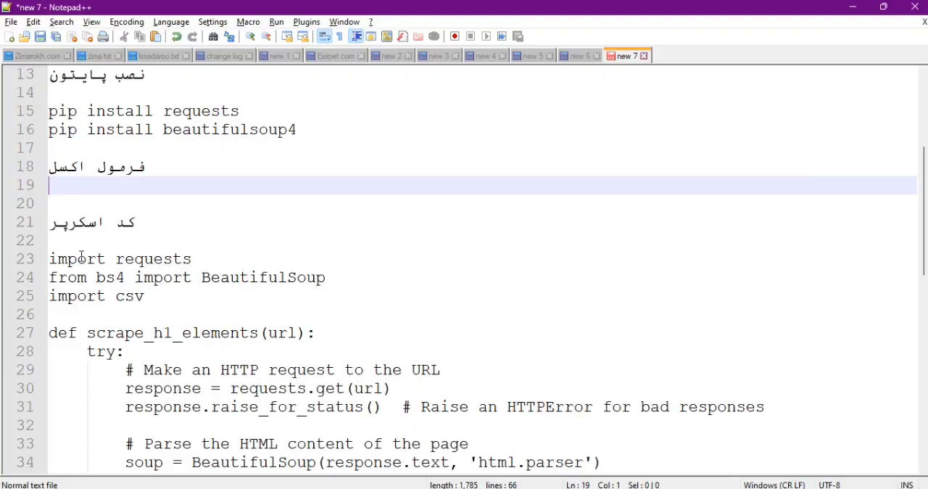
key("ctrl+v")
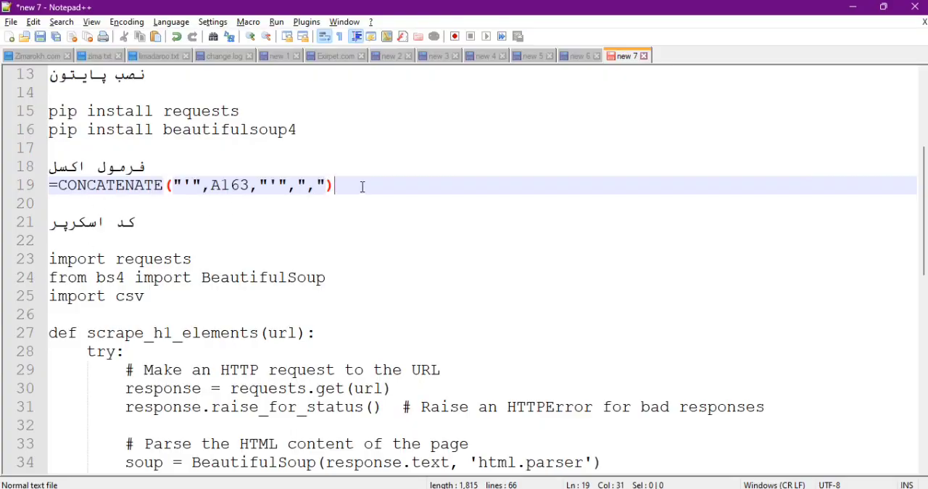
left_click_drag(363, 186, 41, 190)
key("alt+Tab")
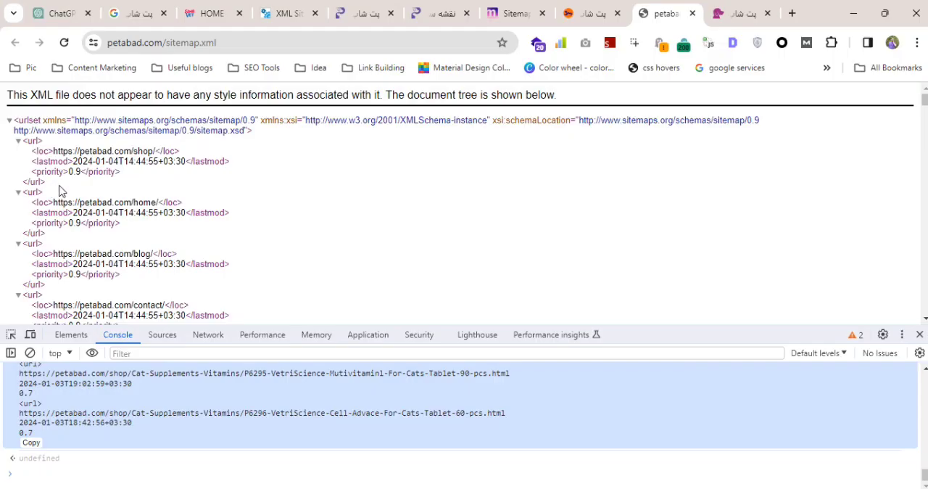
key("alt+Tab")
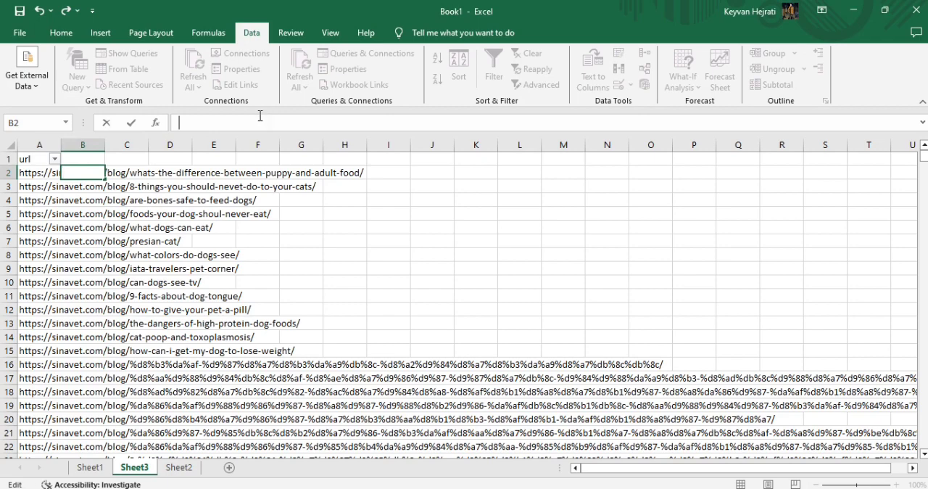
type("=CONCATENATE(\"\",A163,\"\",\",\")")
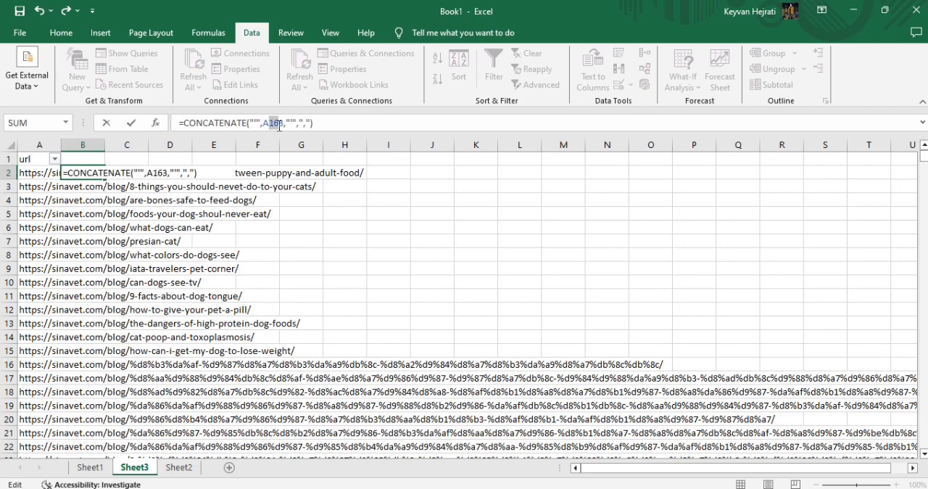
left_click_drag(283, 127, 283, 126)
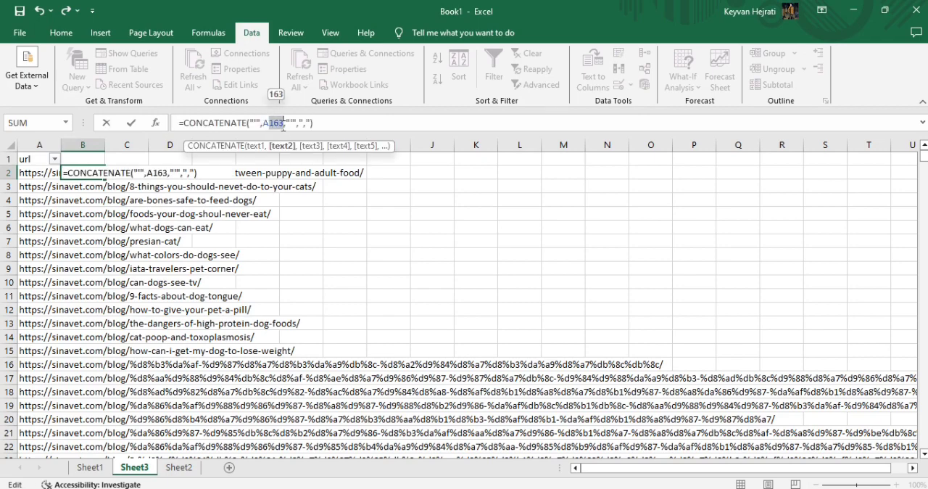
type("1")
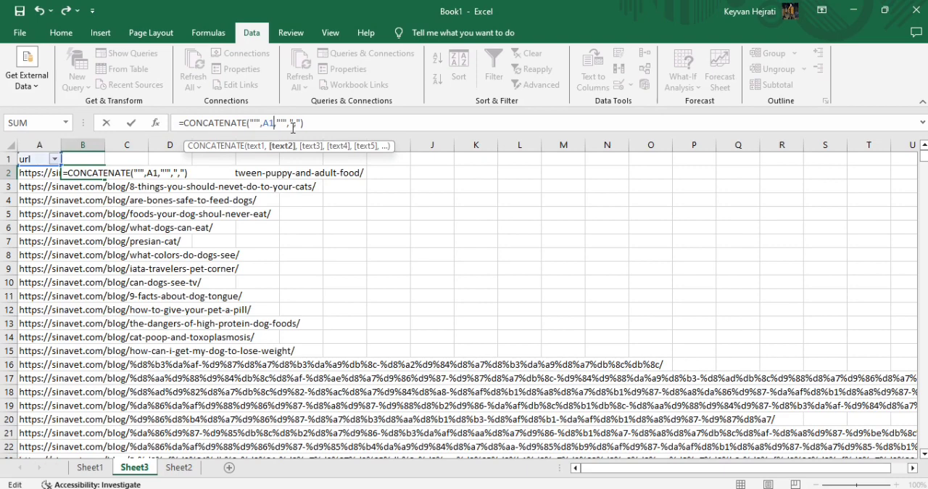
key("Escape")
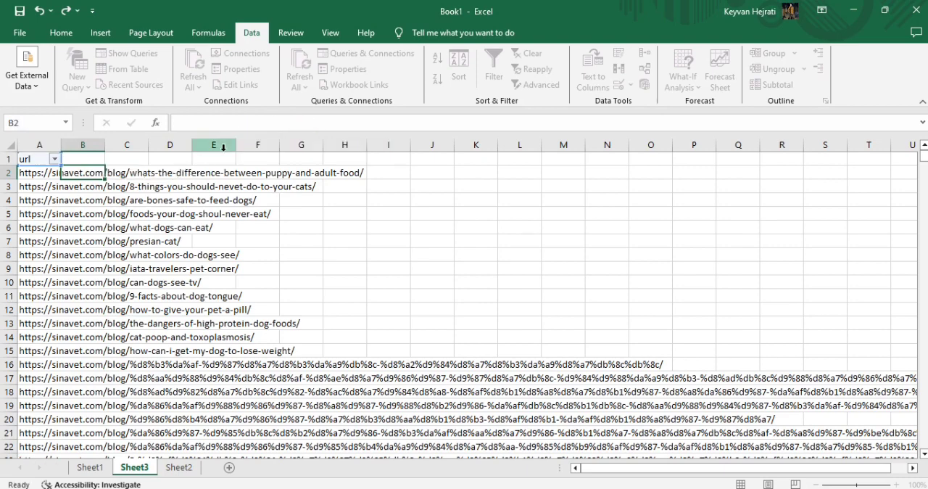
Enter the copied formula in cell B1 with its reference changed to A1: =CONCATENATE("'",A1,"'",",").
left_click(88, 161)
left_click(234, 125)
type("=CONCATENATE(\"\",A163,\"\",\",\")")
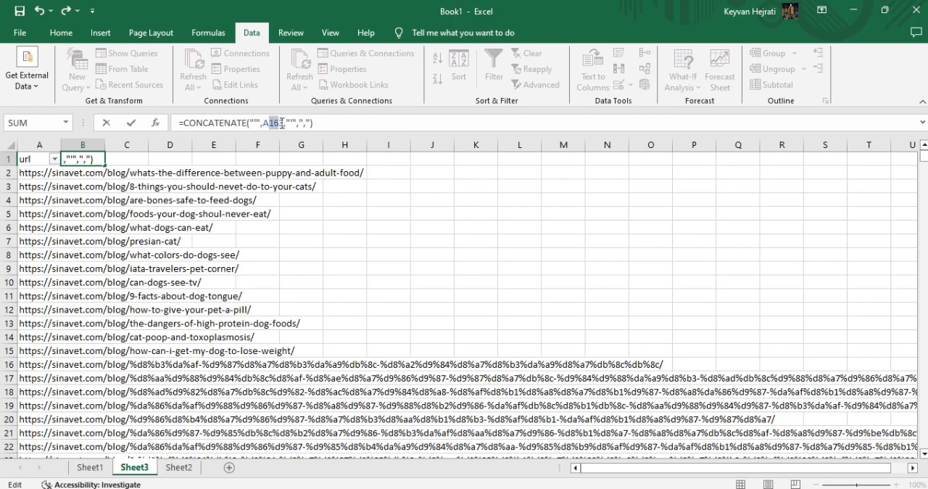
type("1")
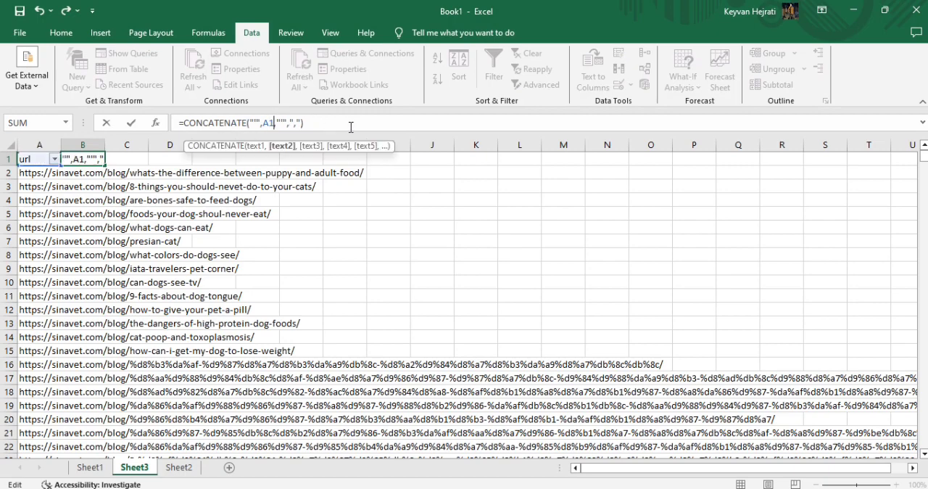
key("Return")
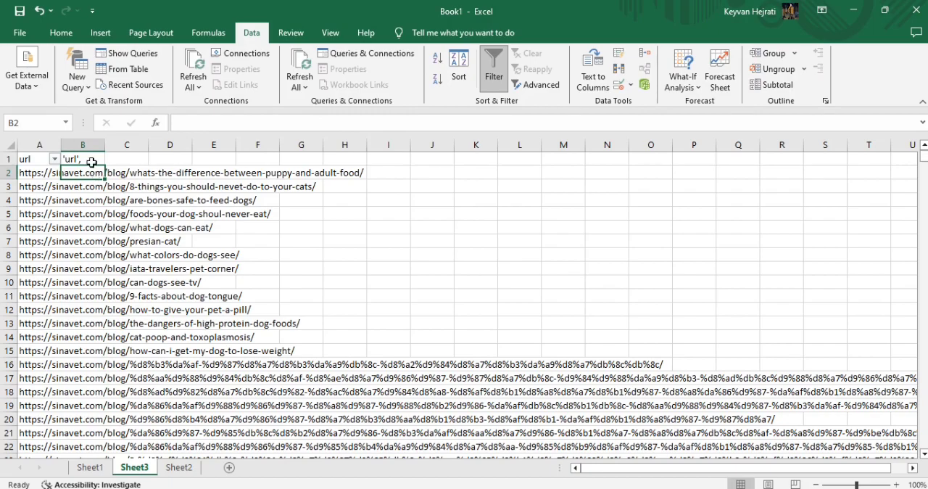
Fill the formula from B1 down column B to row 739 and check the quoted, comma-terminated URLs.
left_click(92, 161)
left_click(100, 173)
left_click(99, 161)
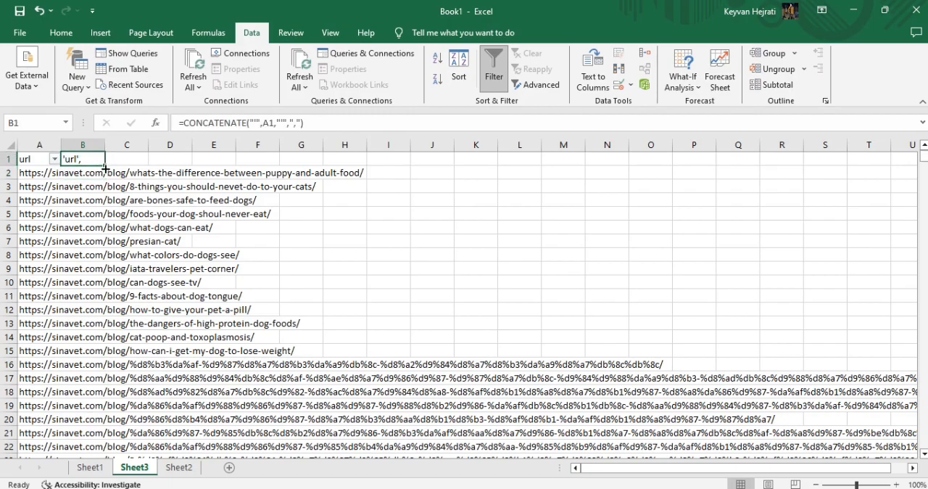
left_click_drag(105, 166, 102, 410)
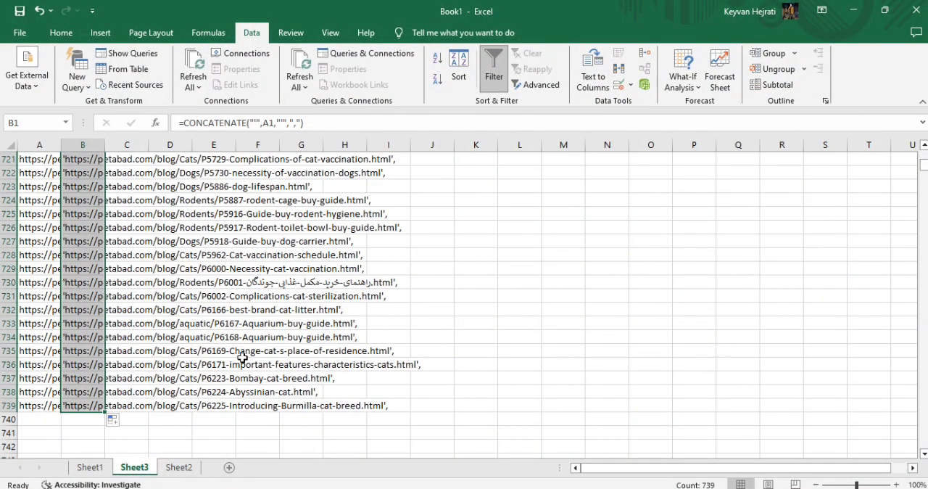
left_click(284, 281)
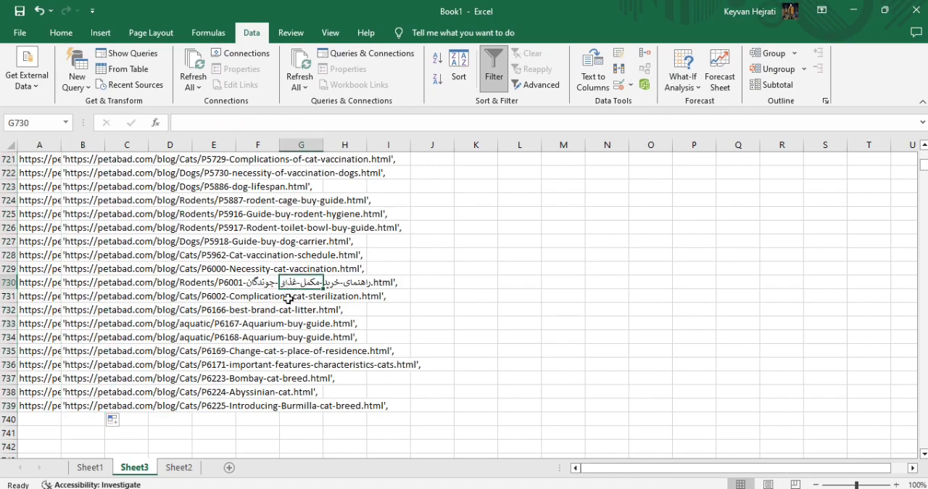
scroll(295, 290, "up", 20)
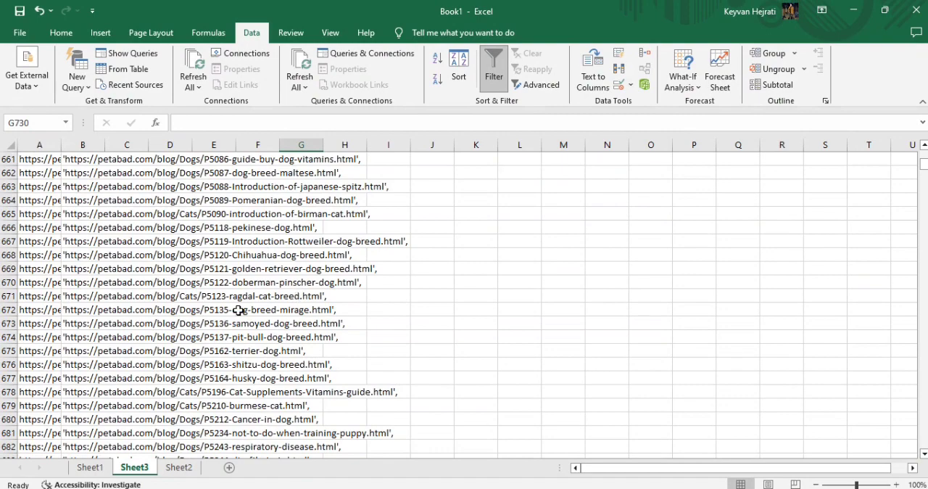
Switch to Chrome, search Google for "download python" and close the developer tools.
mouse_move(510, 488)
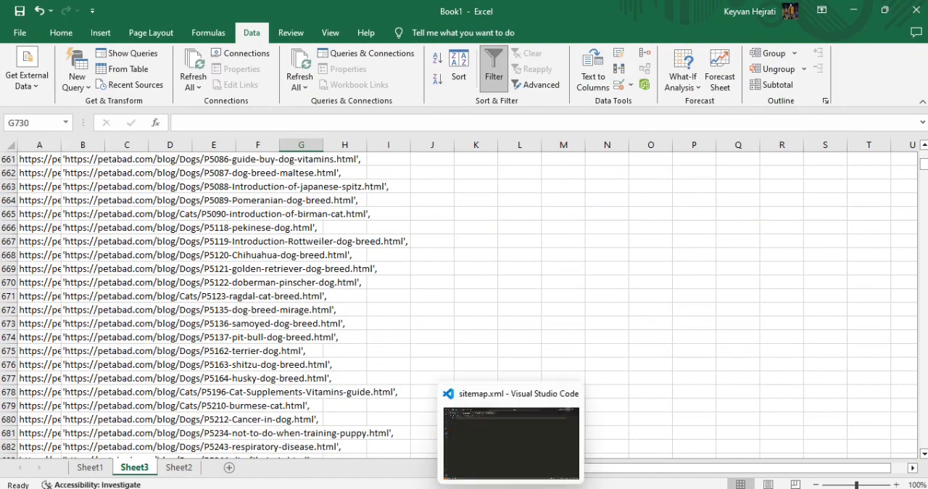
key("alt+Tab")
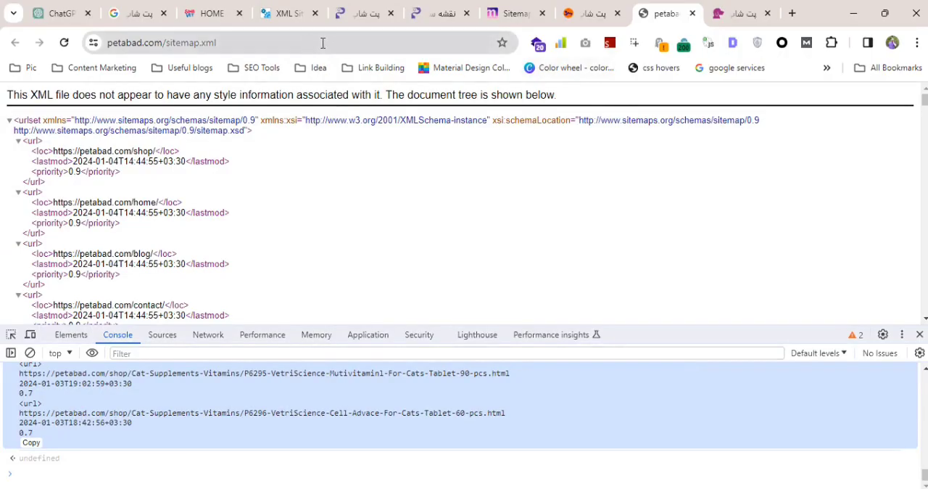
left_click(308, 43)
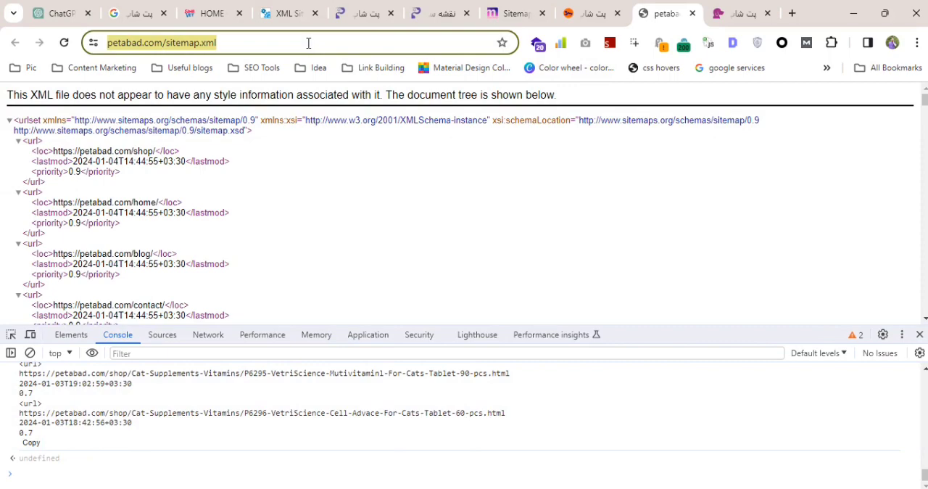
type("n")
type("wnload puthon")
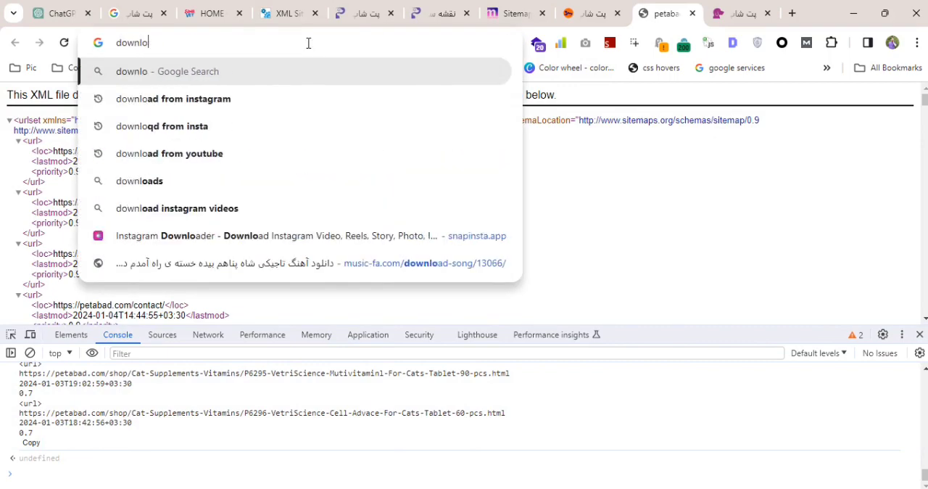
key("Return")
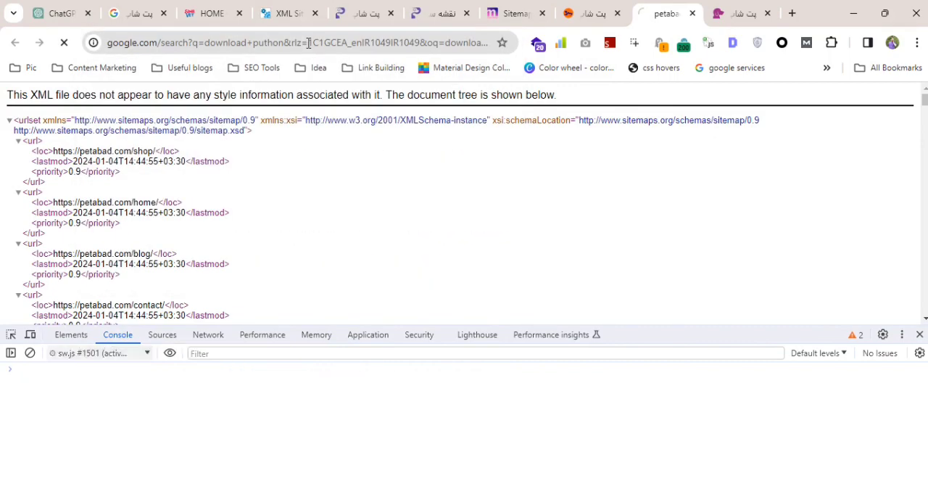
left_click(310, 226)
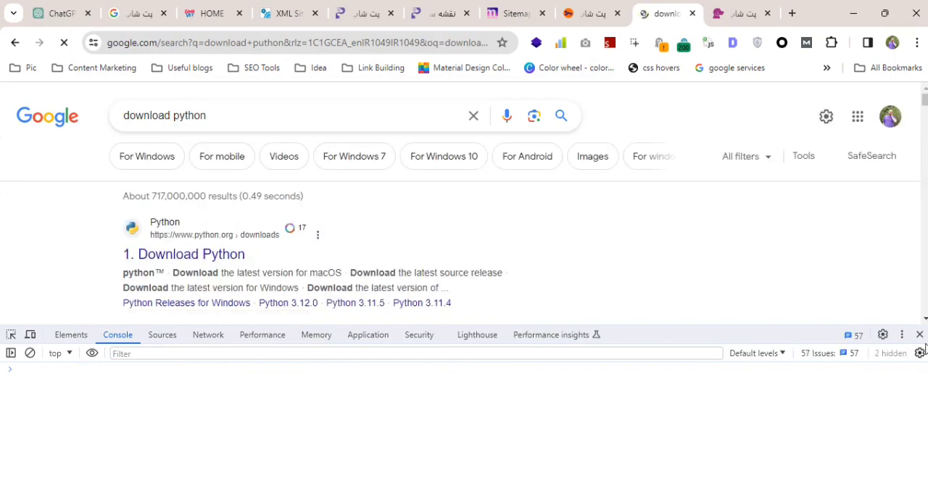
key("F12")
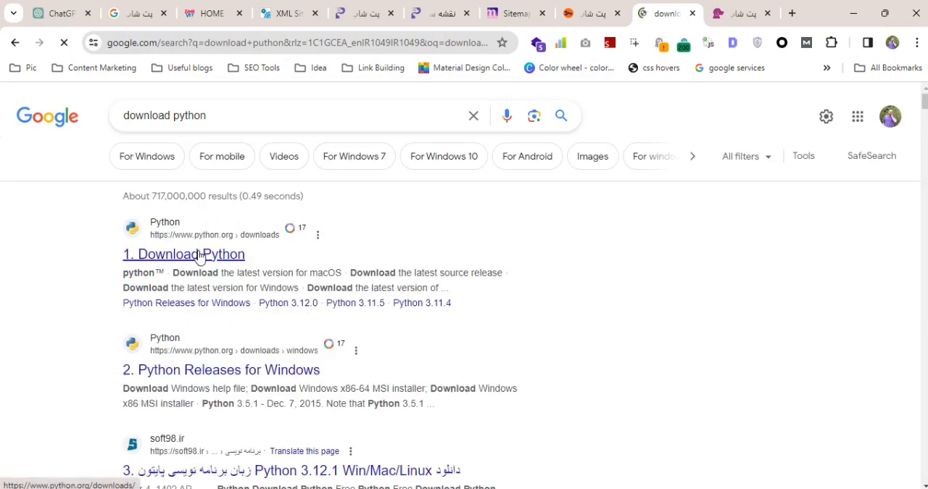
Open the Download Python page on python.org and look through the active releases and the list of specific releases.
left_click(200, 255)
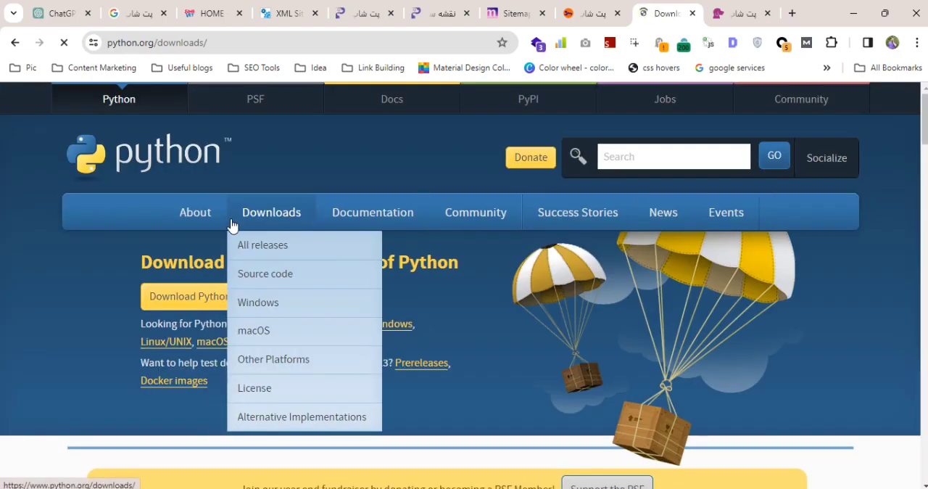
scroll(99, 279, "down", 5)
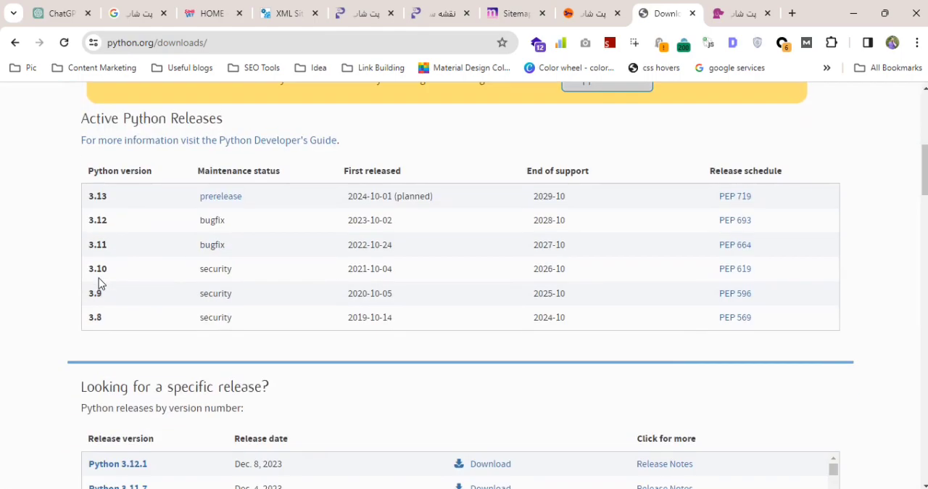
scroll(98, 277, "down", 4)
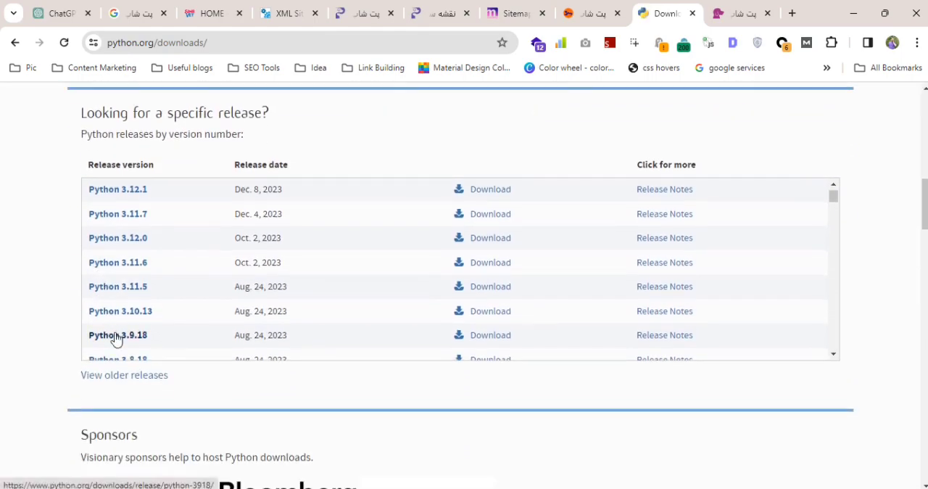
scroll(113, 331, "down", 4)
scroll(39, 319, "down", 5)
scroll(202, 284, "up", 7)
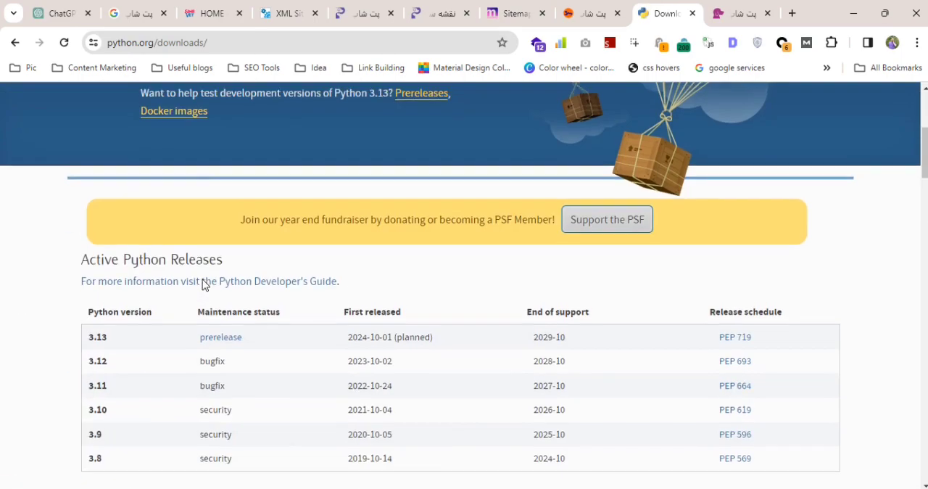
scroll(202, 279, "up", 10)
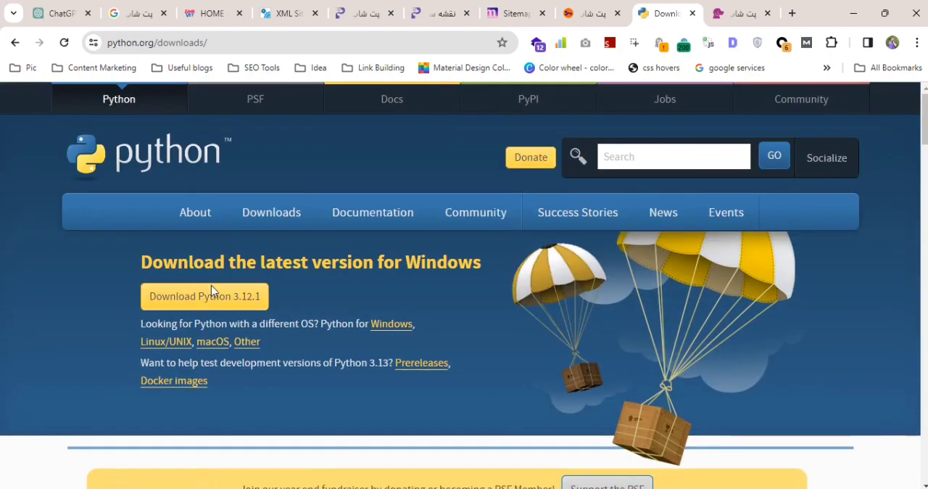
left_click(230, 297)
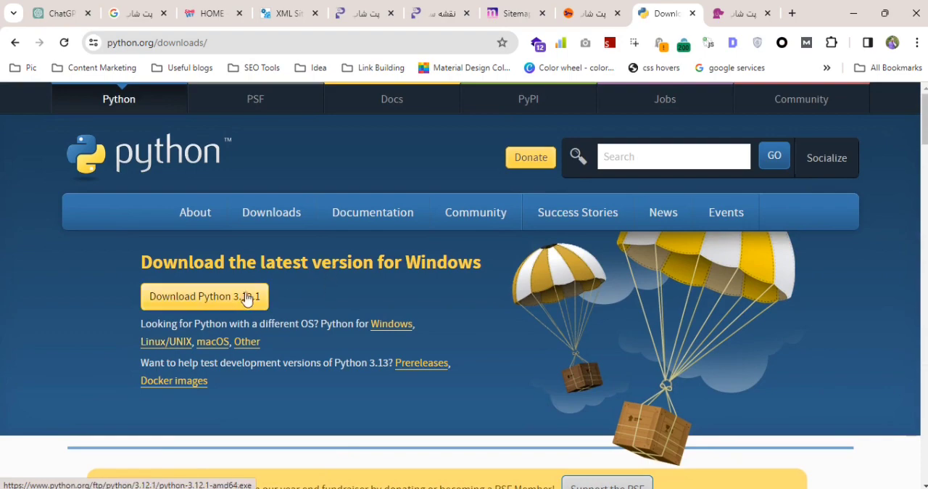
scroll(290, 290, "down", 4)
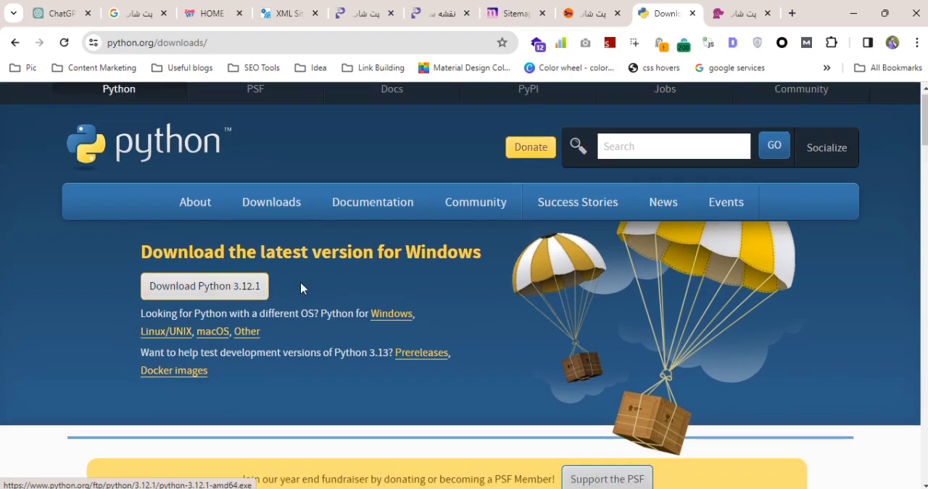
scroll(290, 288, "down", 4)
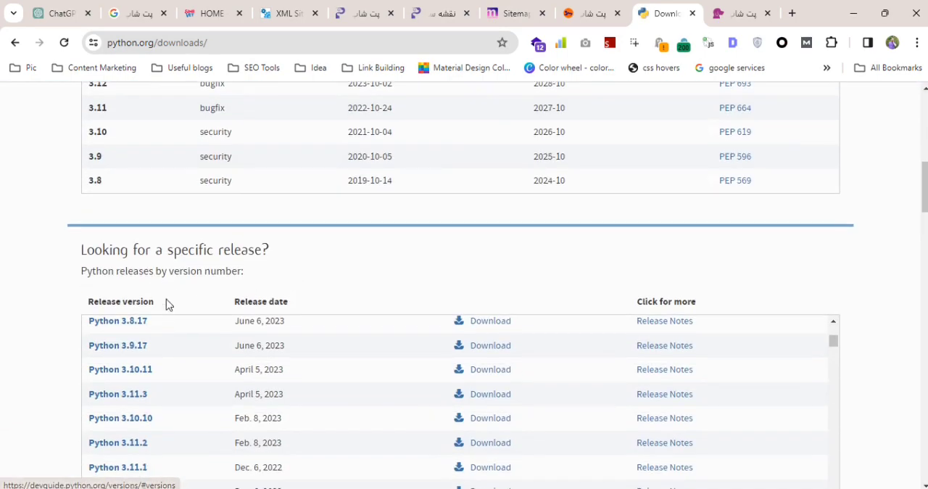
scroll(161, 325, "down", 8)
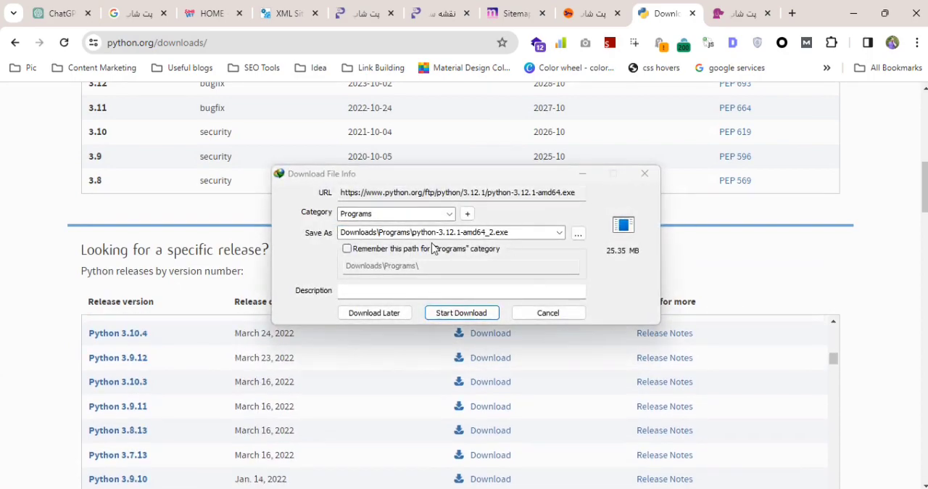
left_click(644, 174)
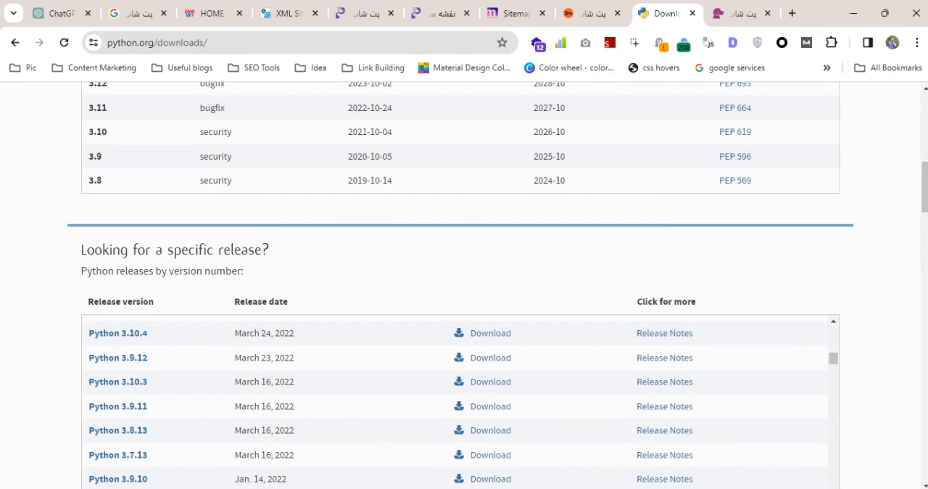
Open a Windows PowerShell terminal.
mouse_move(451, 487)
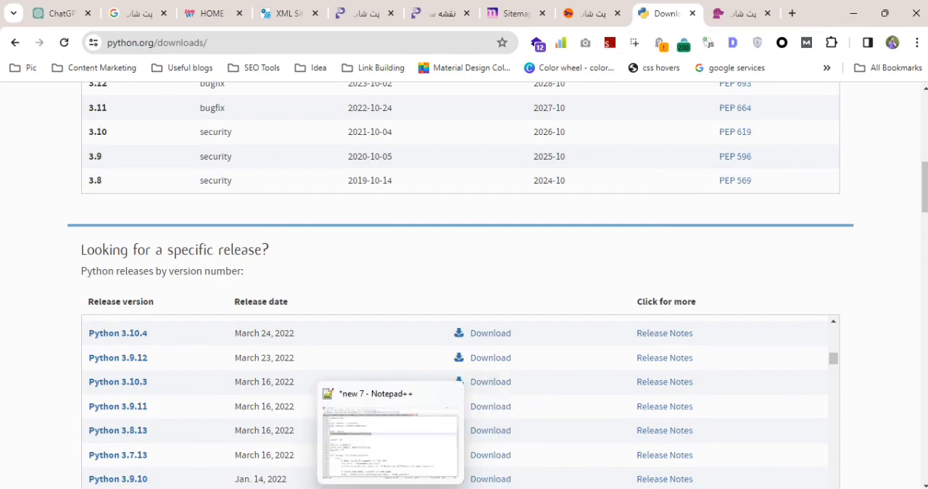
key("super+s")
type("term")
key("Return")
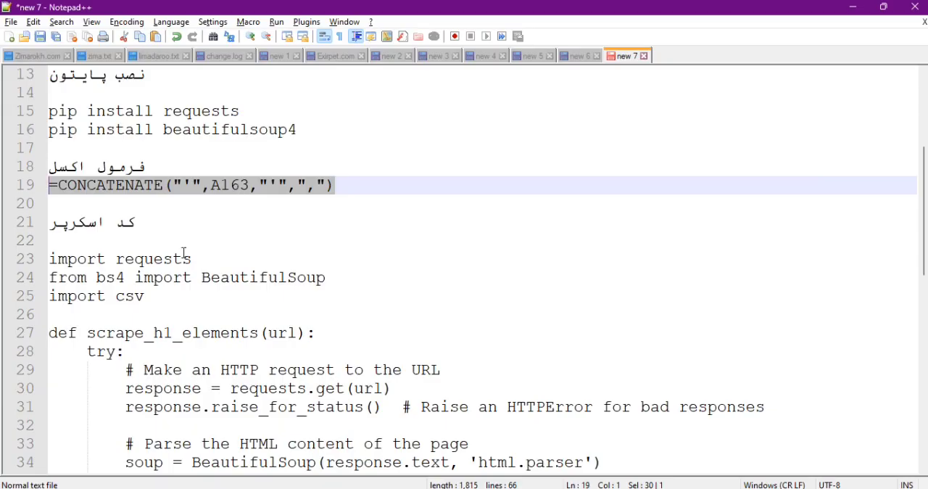
Copy the command pip install requests from the Notepad++ notes and run it in PowerShell.
scroll(183, 252, "down", 5)
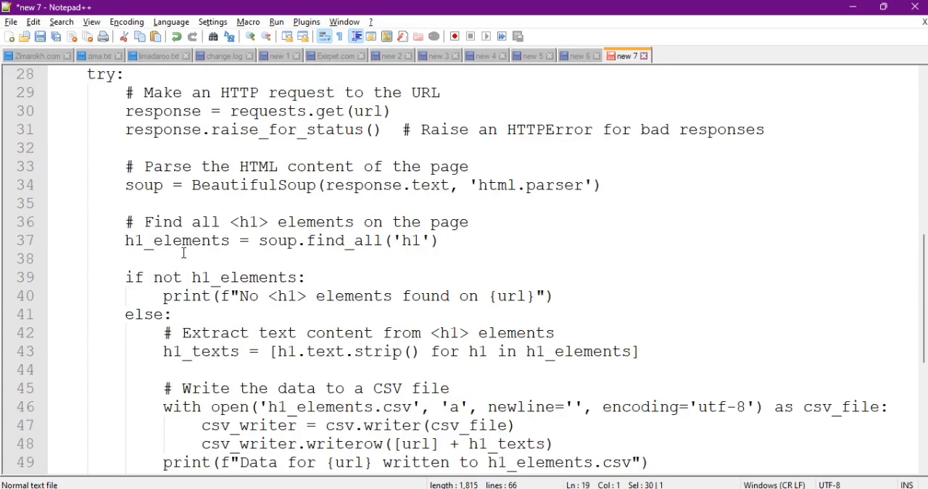
scroll(182, 251, "up", 7)
left_click_drag(257, 217, 41, 221)
key("alt+Tab")
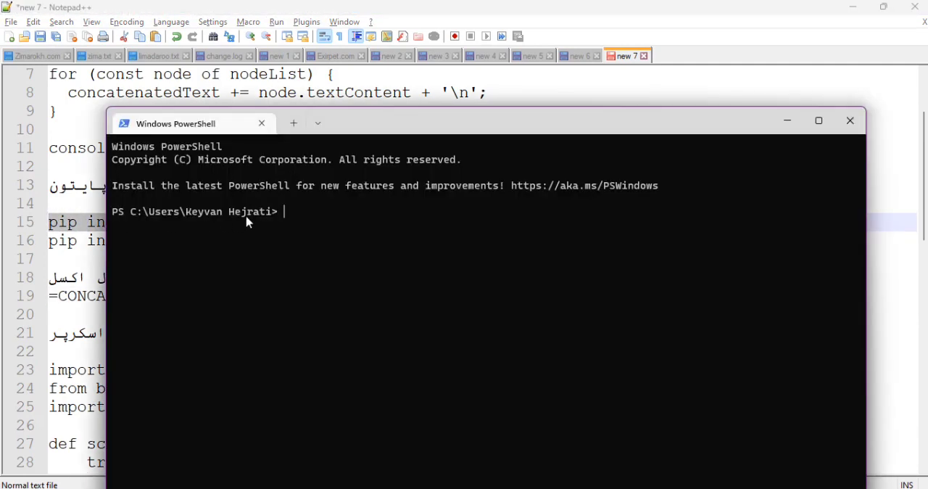
type("pip install requests")
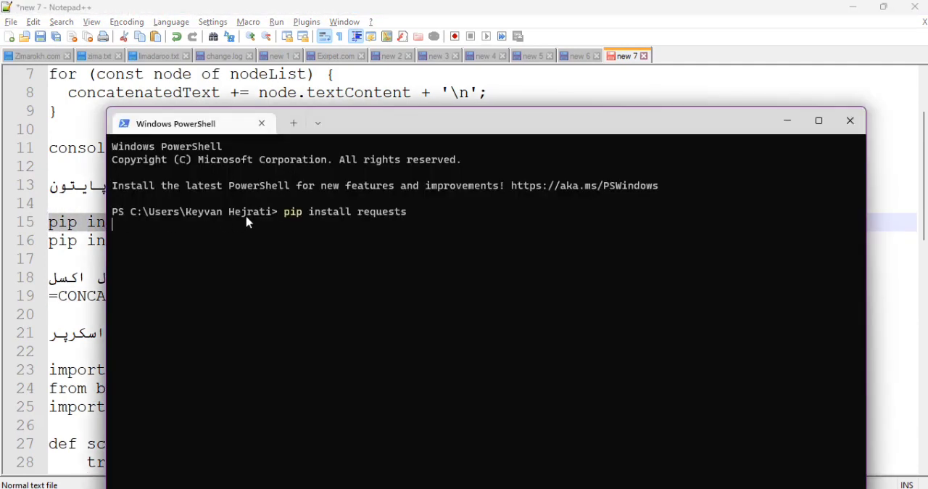
Copy pip install beautifulsoup4 from the Notepad++ notes, run it in PowerShell and close the terminal.
key("alt+Tab")
left_click_drag(307, 240, 17, 239)
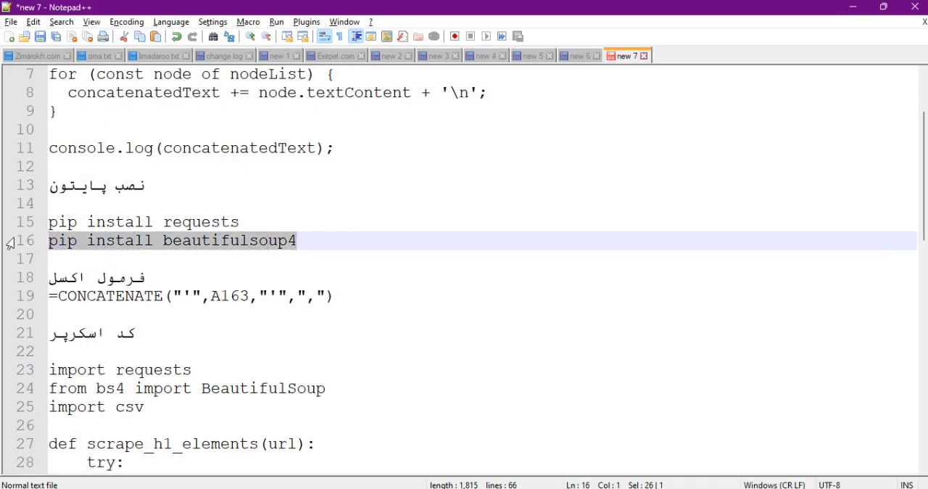
key("alt+Tab")
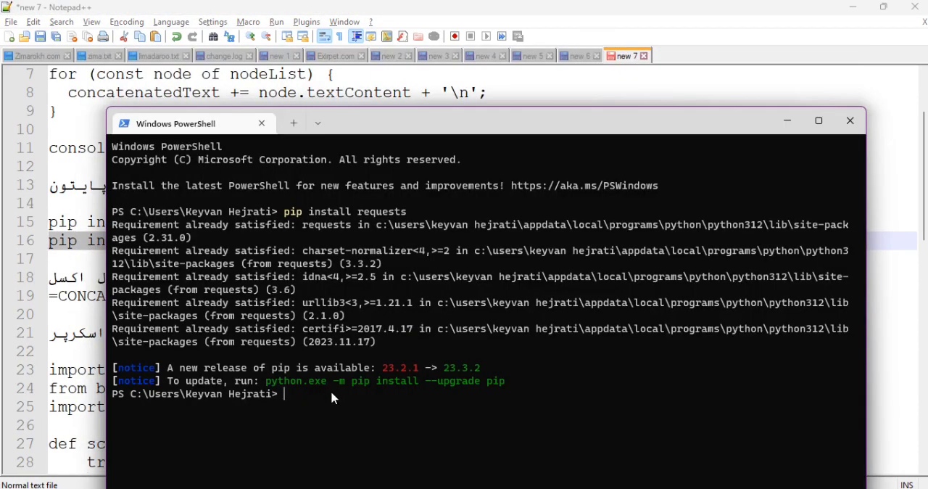
type("pip install beautifulsoup4")
key("Return")
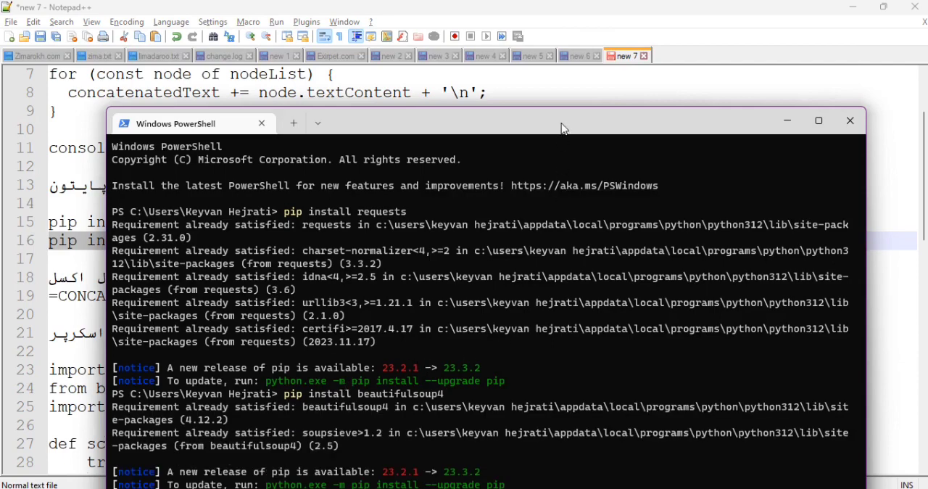
left_click_drag(561, 128, 553, 45)
left_click(843, 36)
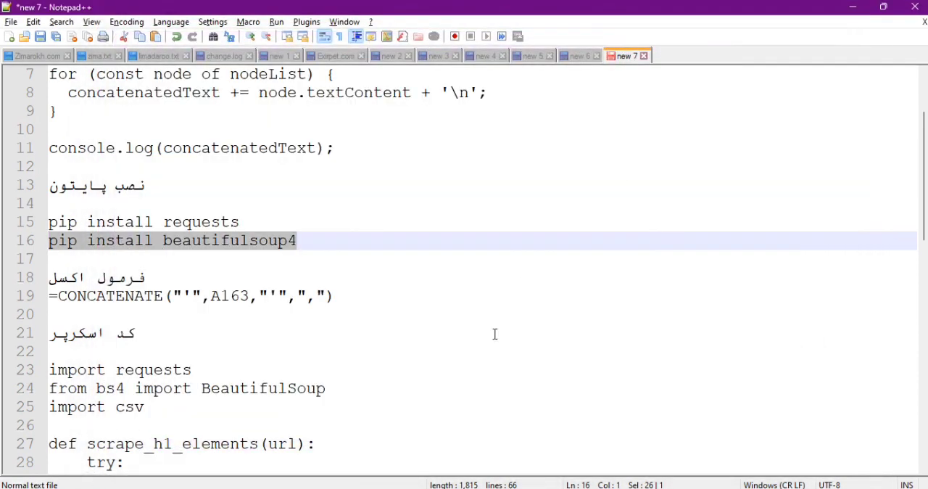
Create a new file in Visual Studio Code and paste the whole H1 scraper script from the Notepad++ notes, starting at import requests.
left_click(209, 488)
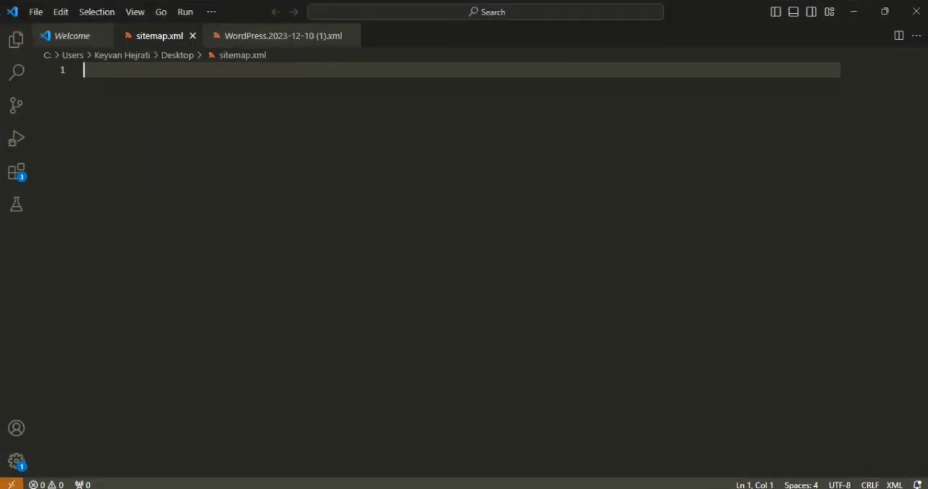
key("ctrl+n")
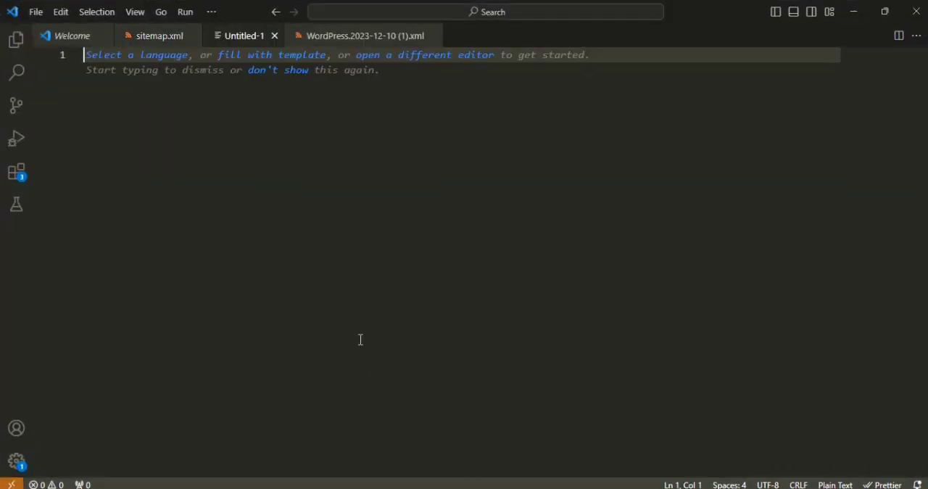
key("alt+Tab")
key("alt+Tab")
key("Tab")
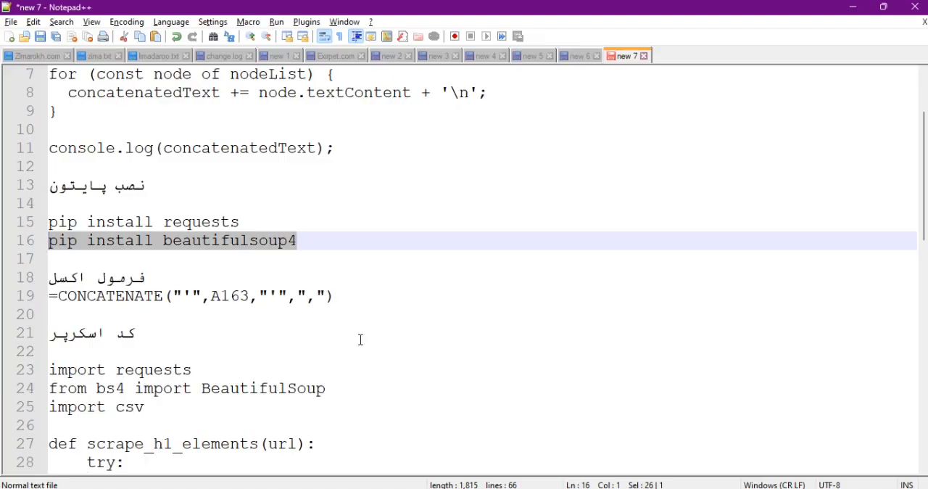
scroll(152, 281, "down", 2)
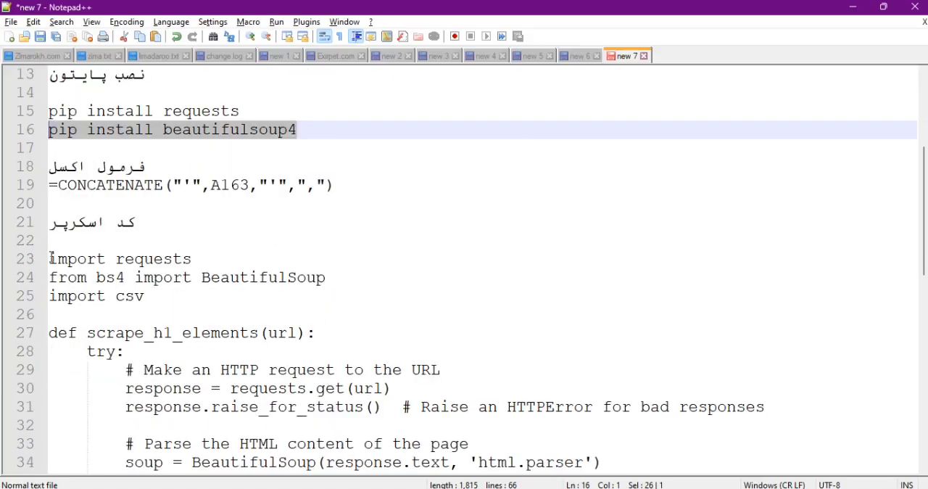
left_click_drag(50, 258, 58, 478)
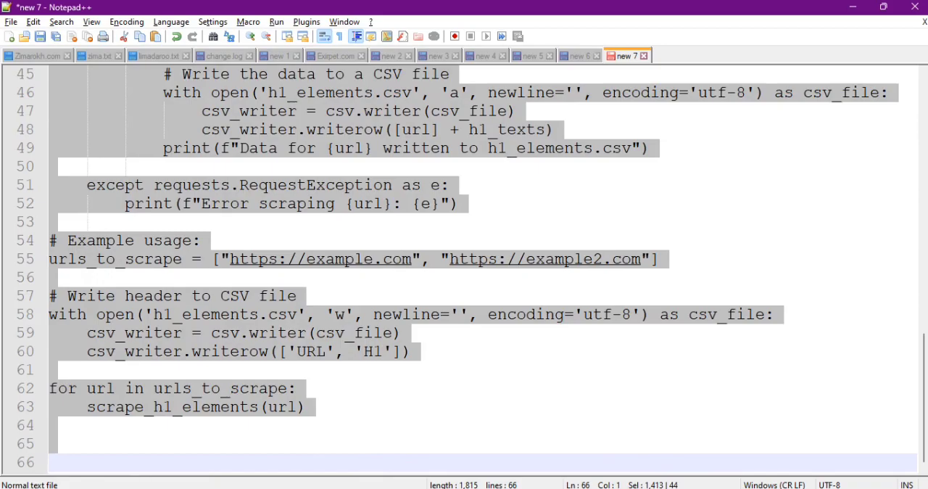
key("alt+Tab")
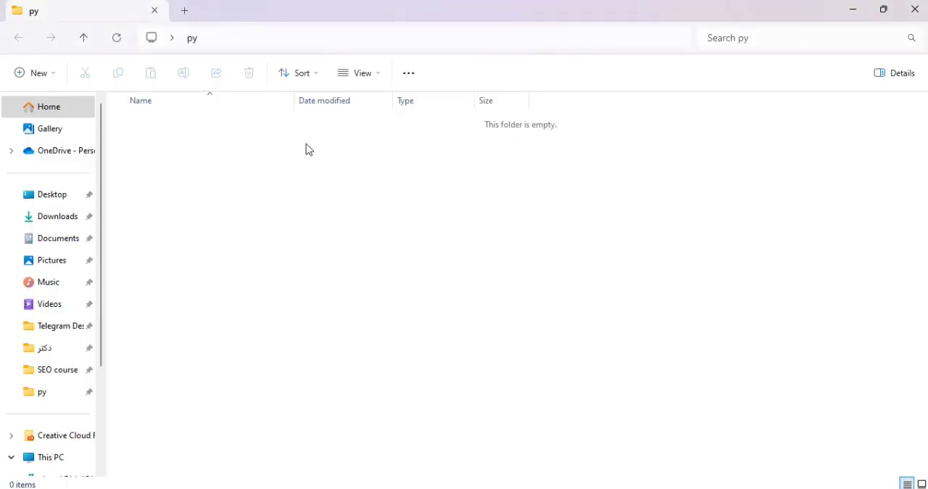
left_click(496, 487)
key("ctrl+v")
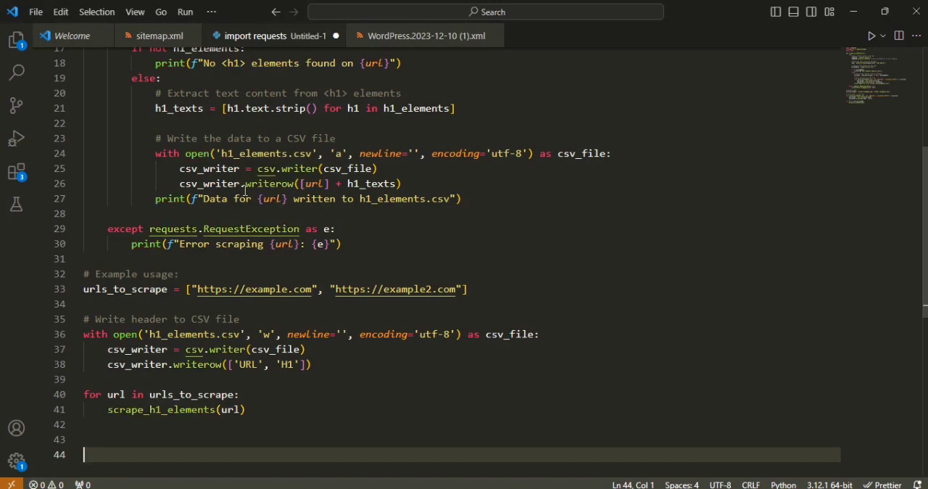
Save the script as scraper.py in the py folder on the Desktop.
key("ctrl+s")
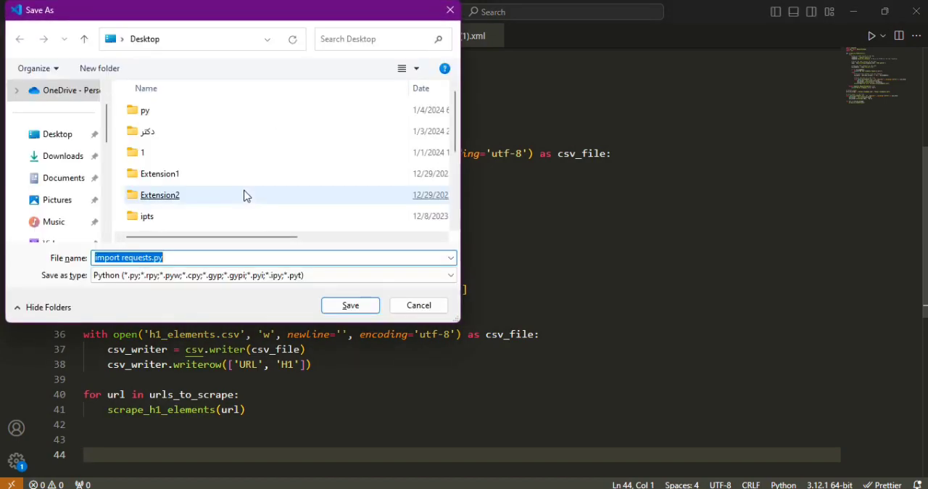
double_click(132, 109)
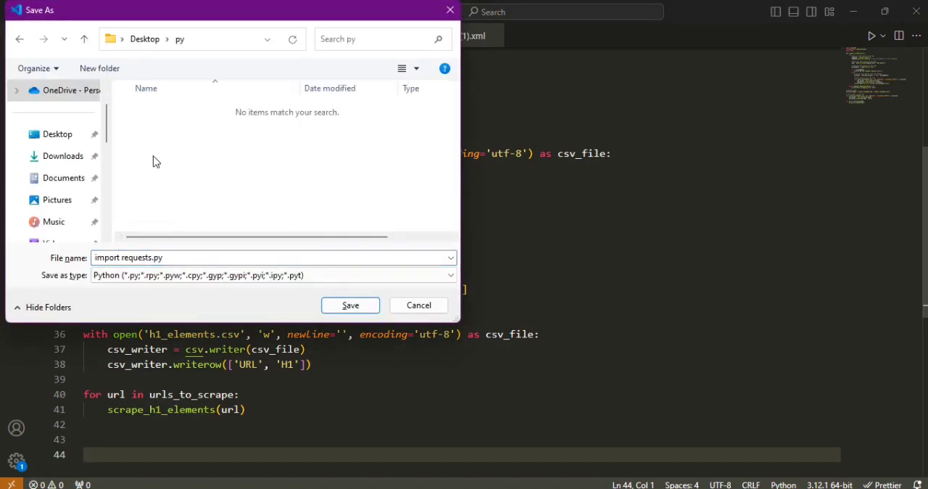
left_click(172, 257)
left_click(149, 257)
left_click_drag(152, 256, 62, 263)
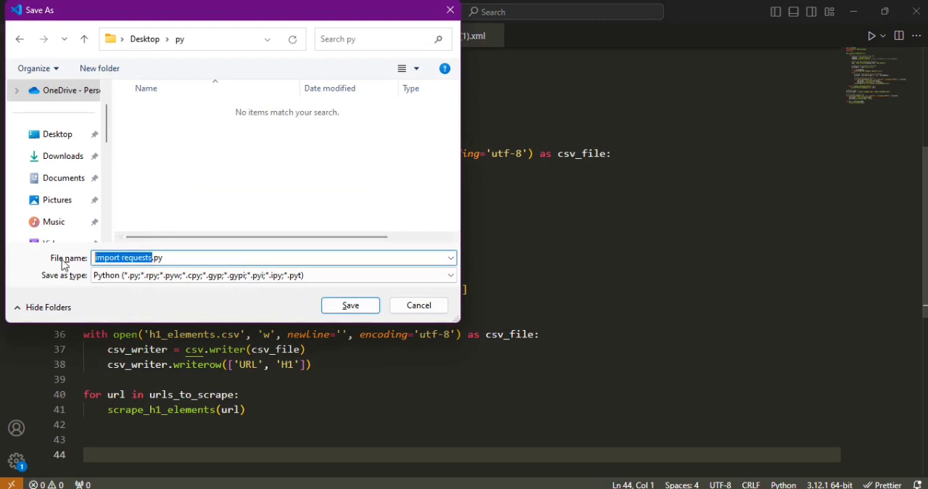
type("scraper")
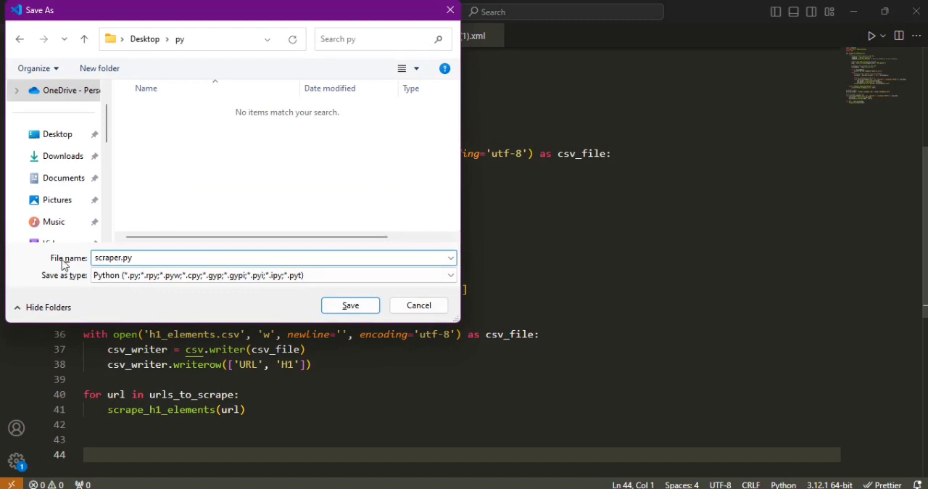
left_click(351, 305)
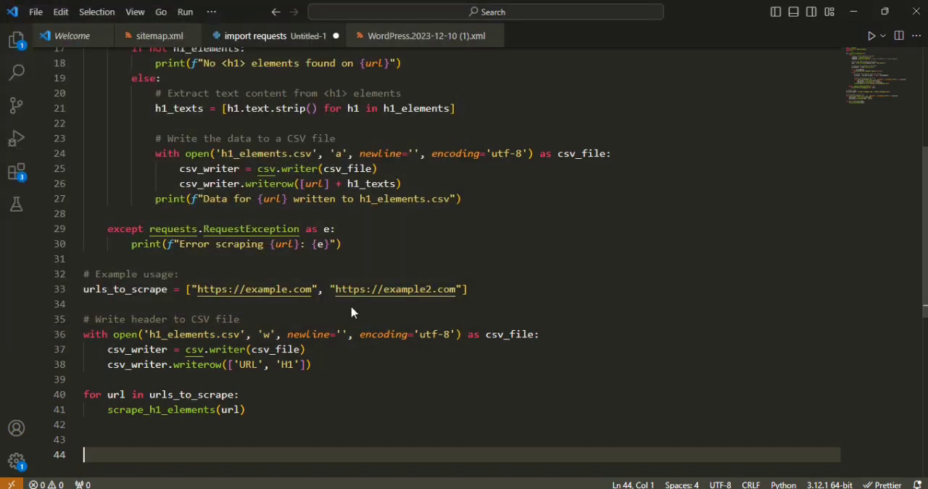
scroll(340, 305, "up", 5)
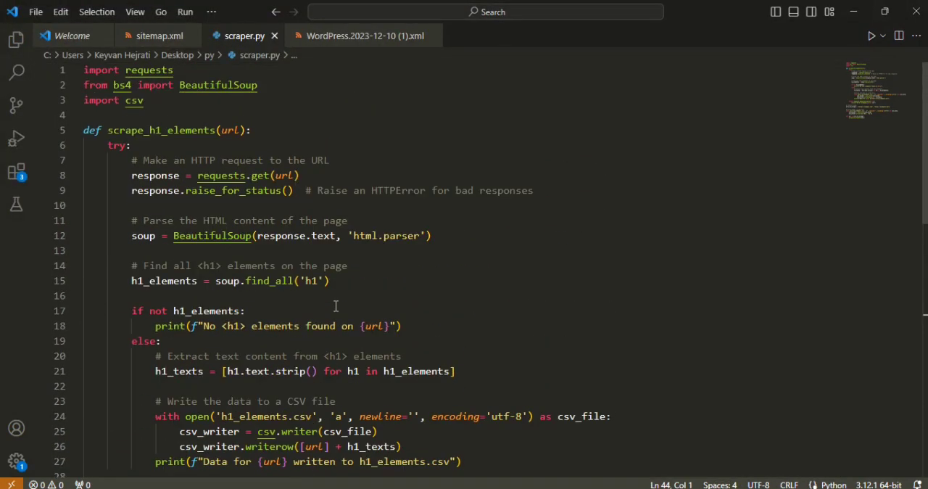
Switch to the Book1 workbook in Excel and copy the quoted URLs in column B of Sheet3, from B2 to the last entry.
key("alt+Tab")
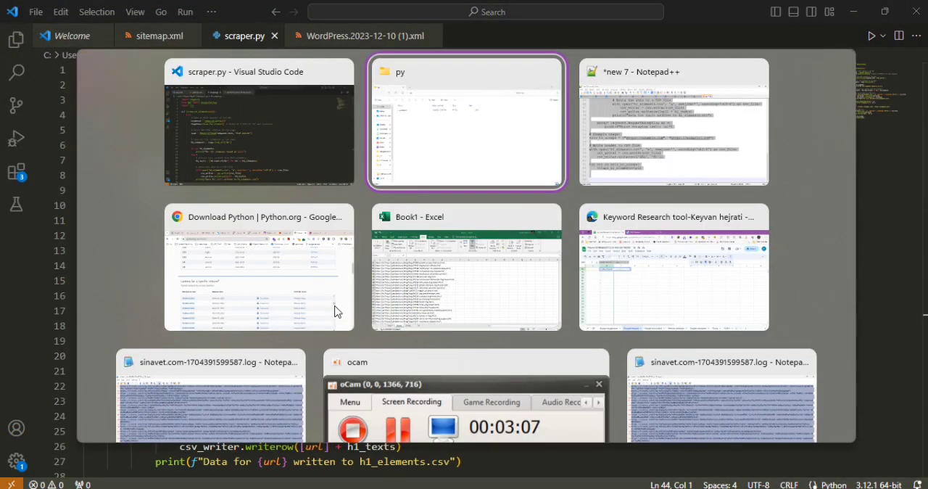
key("alt+Tab")
key("alt+Tab")
key("alt+Tab")
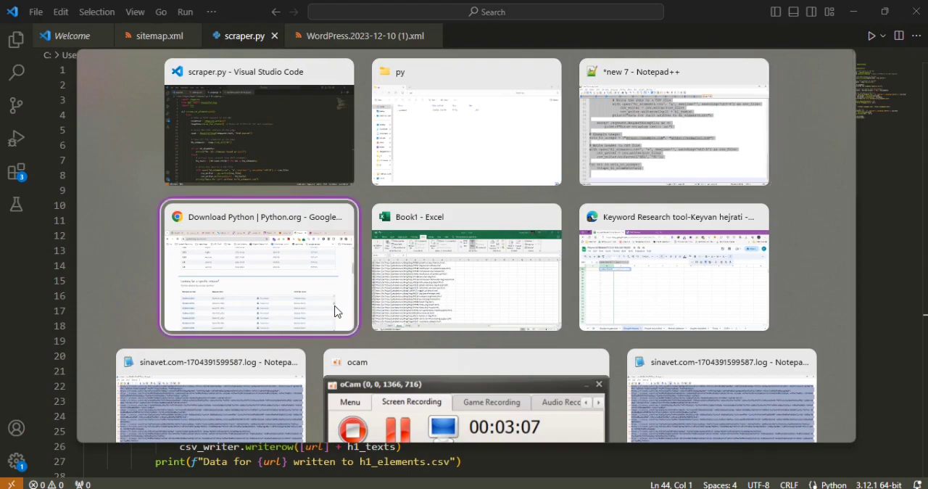
scroll(119, 218, "up", 11)
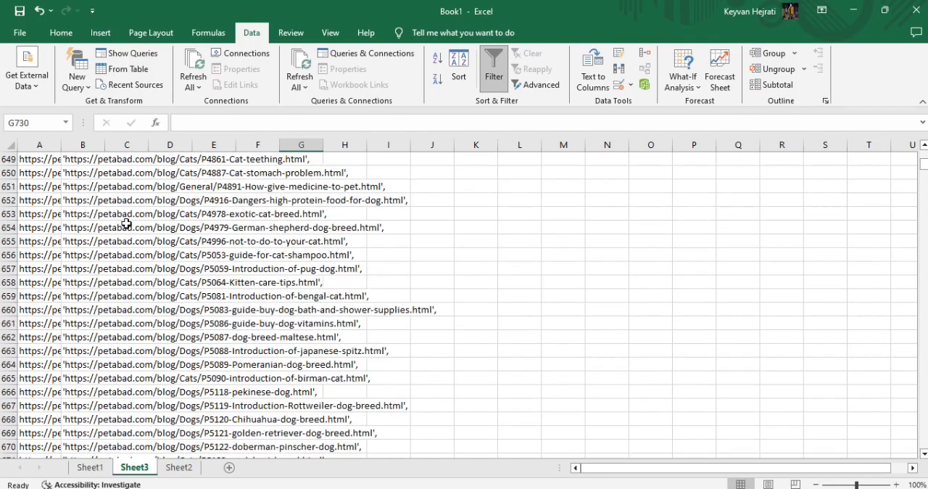
scroll(126, 223, "up", 5)
left_click(79, 159)
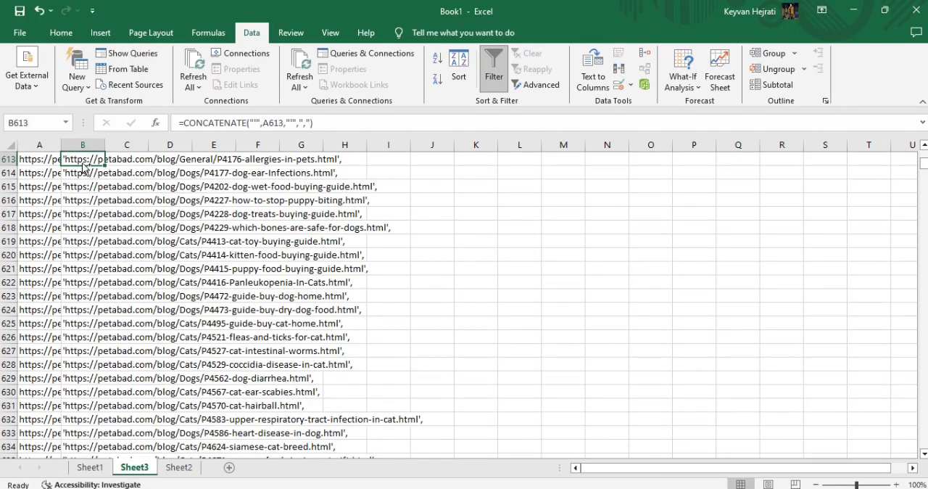
key("ctrl+Up")
key("Down")
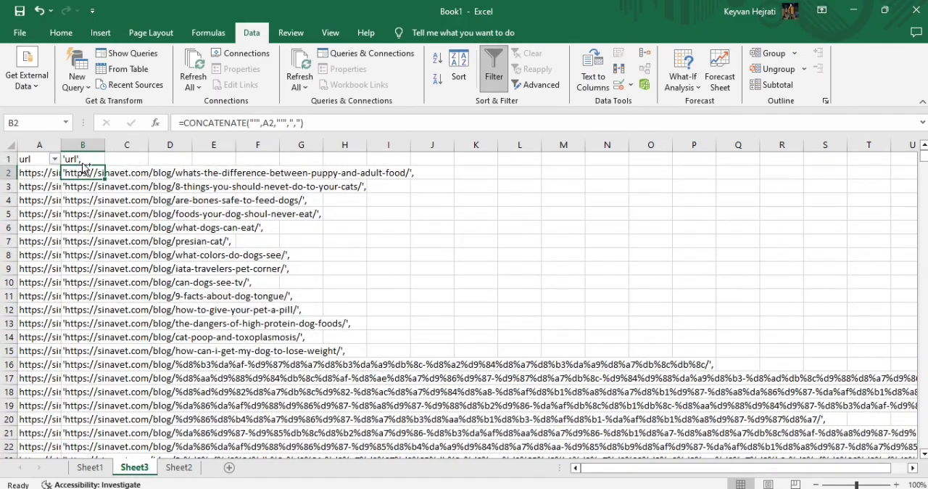
key("ctrl+shift+Down")
key("ctrl+c")
Switch to scraper.py in Visual Studio Code and replace the two example addresses in urls_to_scrape with the copied blog URLs.
key("alt+Tab")
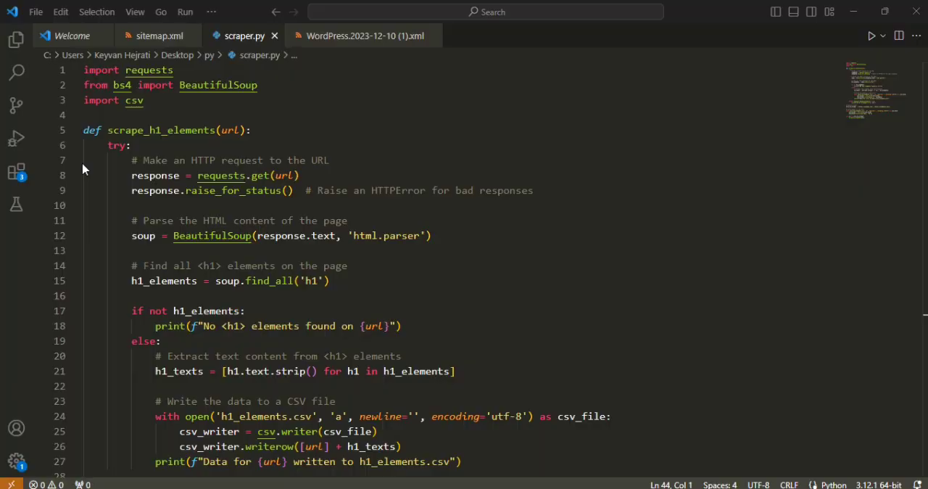
scroll(423, 273, "down", 3)
scroll(426, 280, "down", 2)
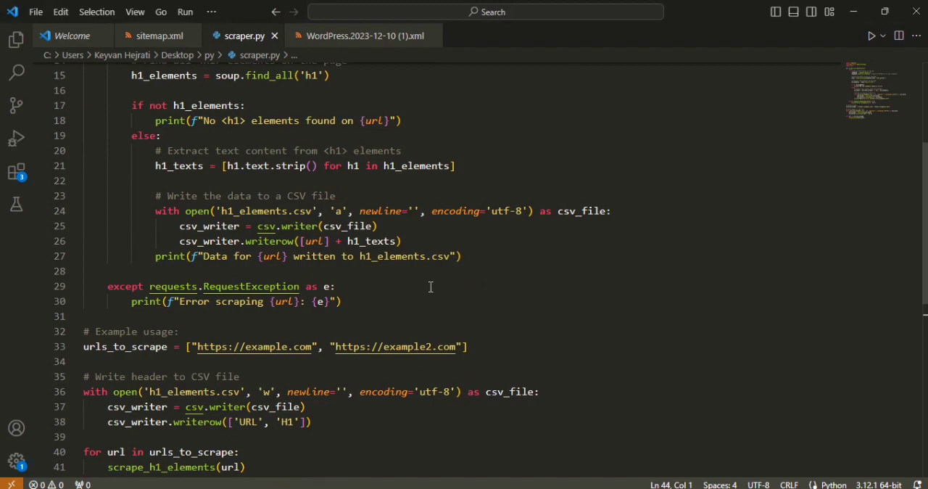
left_click(461, 347)
left_click_drag(464, 347, 189, 351)
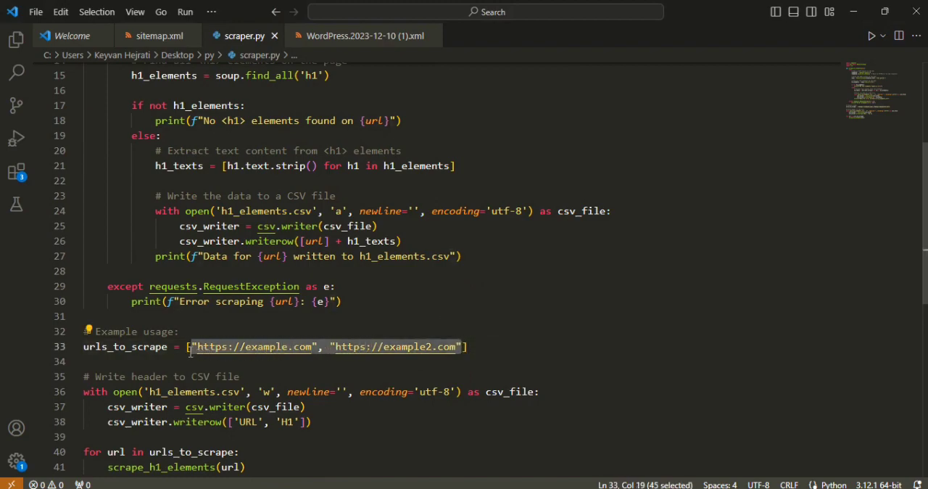
key("ctrl+v")
scroll(331, 253, "down", 3)
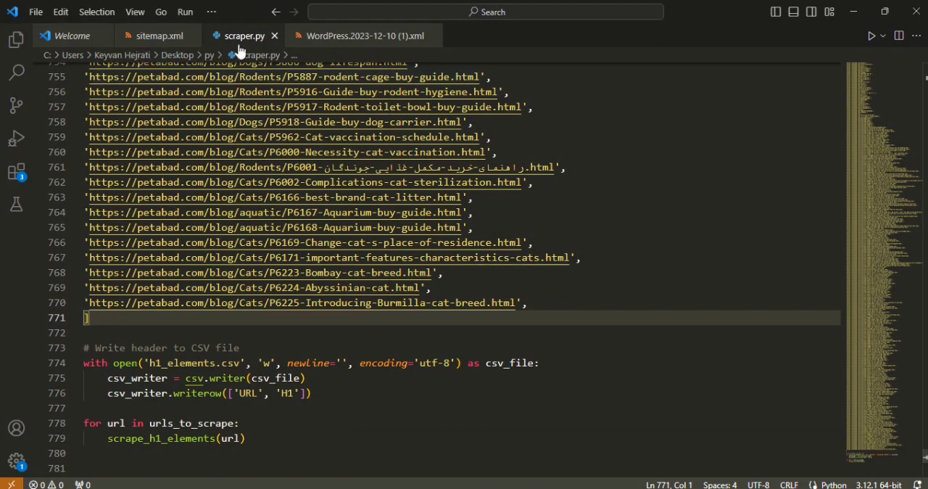
Open a terminal in the py folder and run python .\scraper.py.
key("alt+Tab")
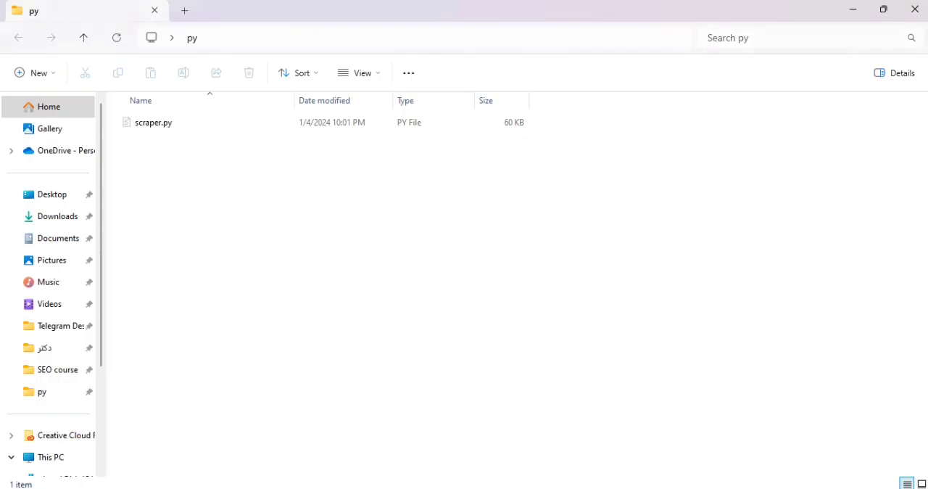
right_click(203, 189)
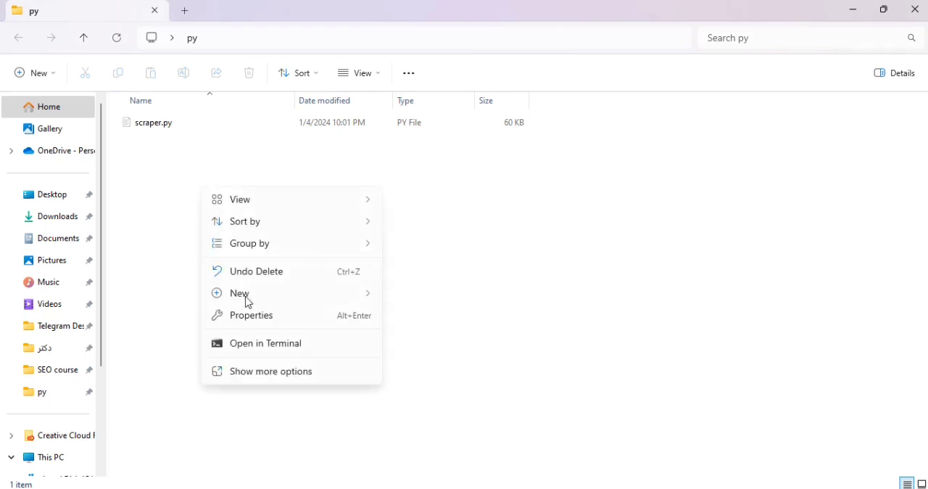
left_click(261, 348)
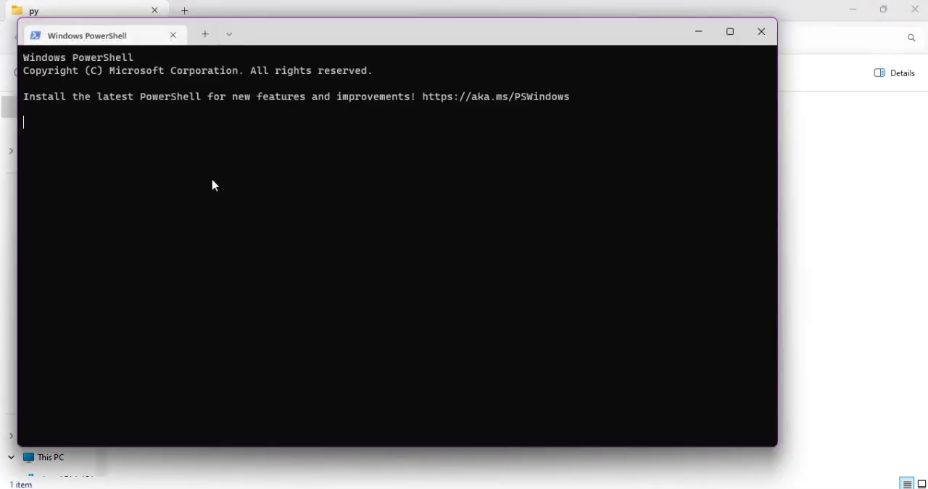
type("python .\\")
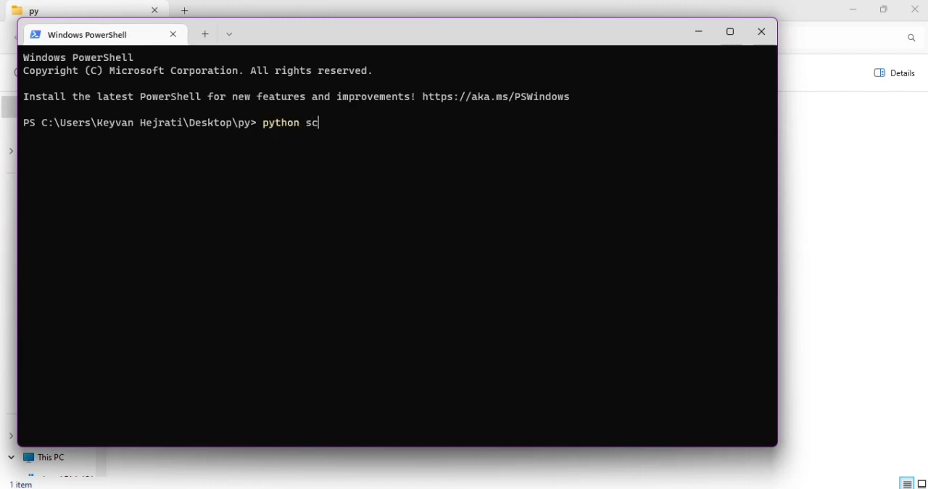
type("scra")
key("Tab")
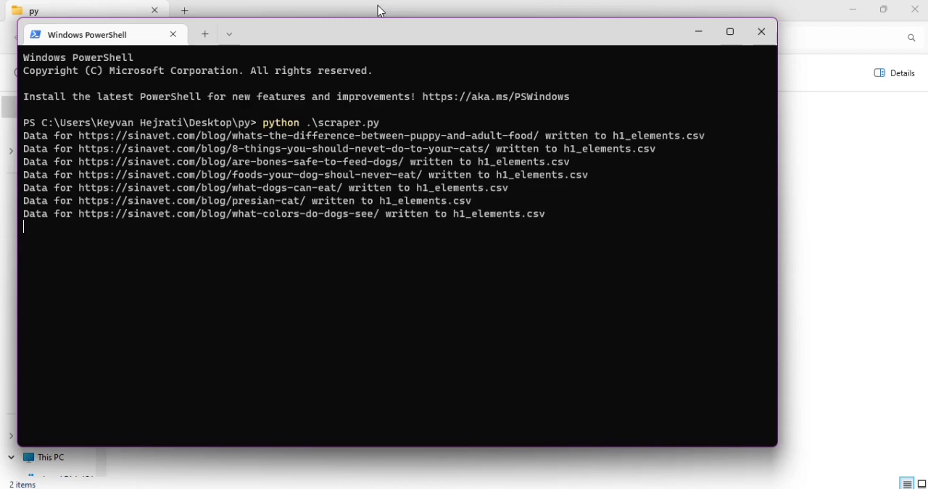
Check the py folder for the h1_elements.csv output file and return to the running PowerShell window.
left_click(377, 5)
left_click(190, 130)
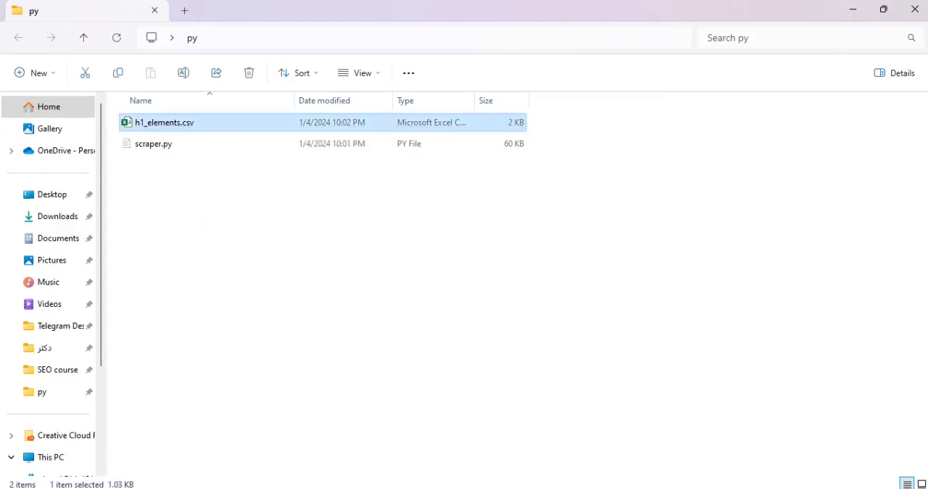
key("alt+Tab")
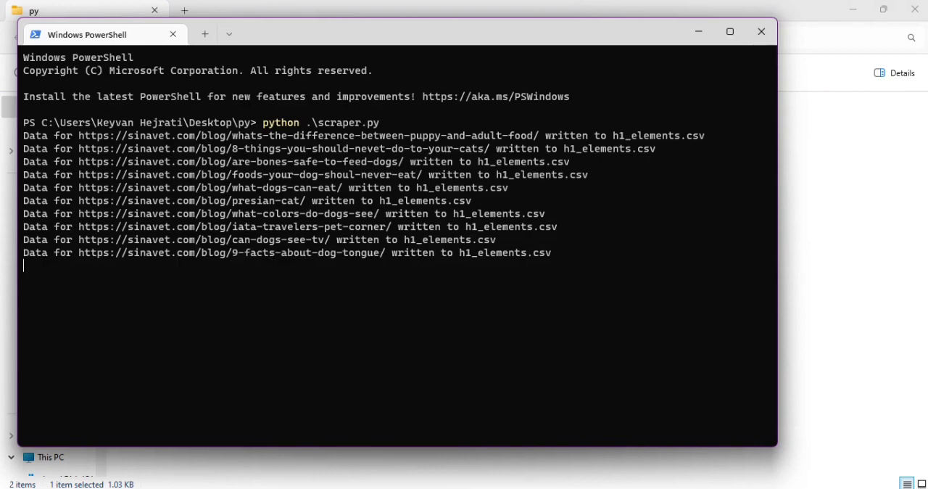
mouse_move(586, 488)
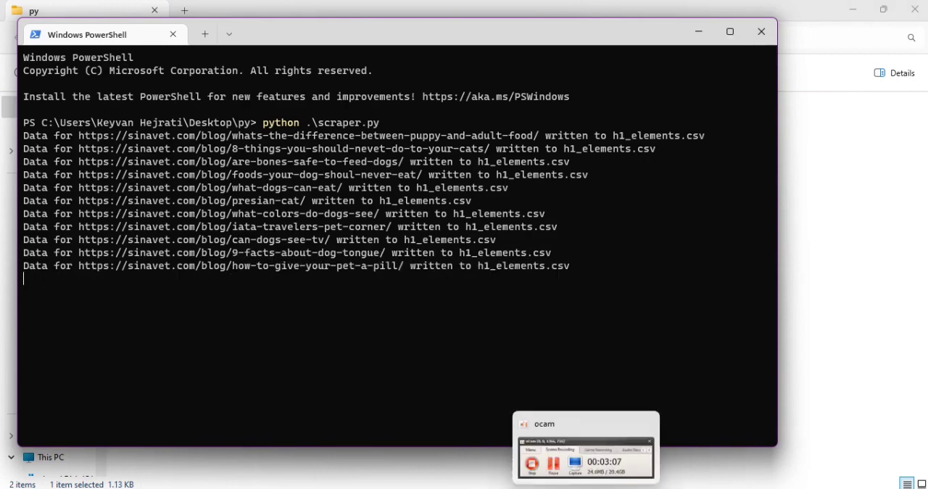
left_click(586, 488)
left_click(464, 279)
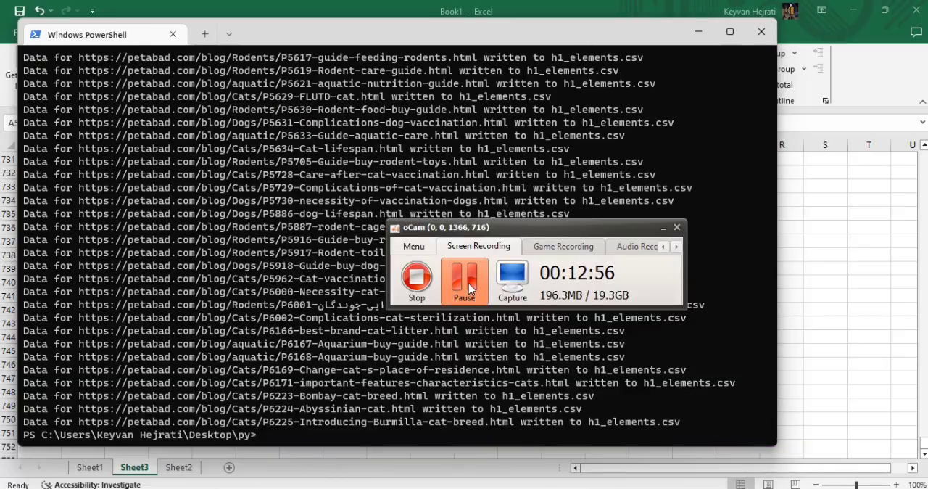
left_click(662, 227)
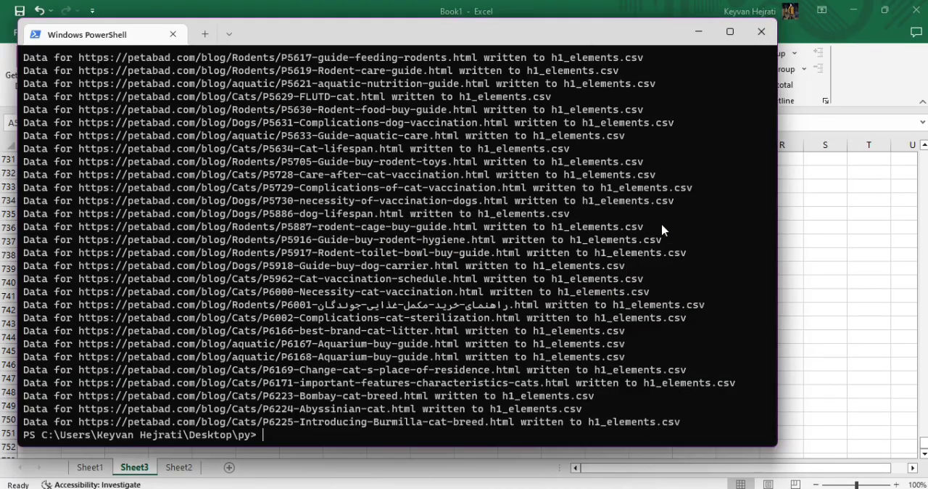
Switch to Book1 in Excel, add a new worksheet and start a text import of h1_elements.csv from the py folder.
left_click(817, 201)
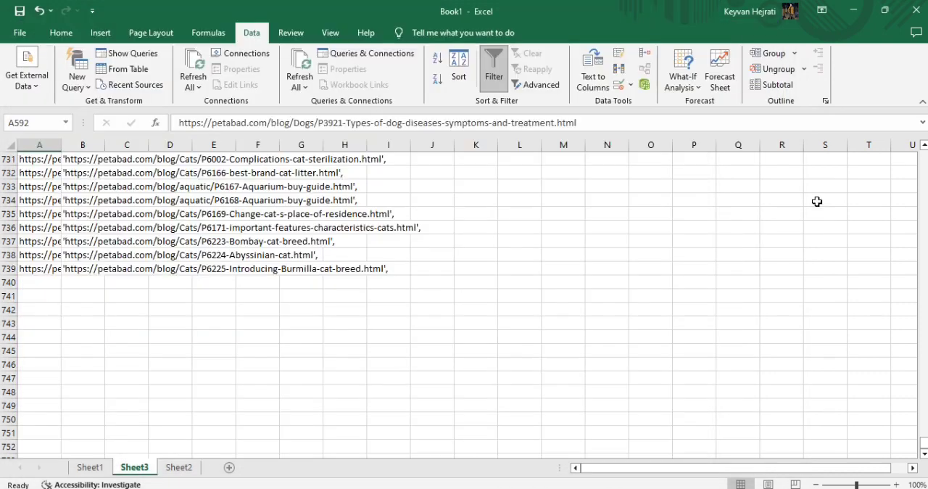
left_click(229, 467)
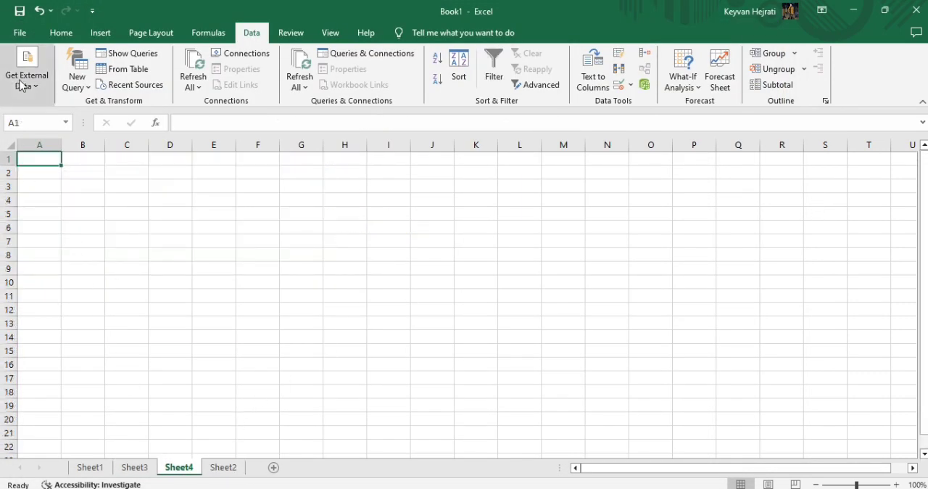
left_click(41, 89)
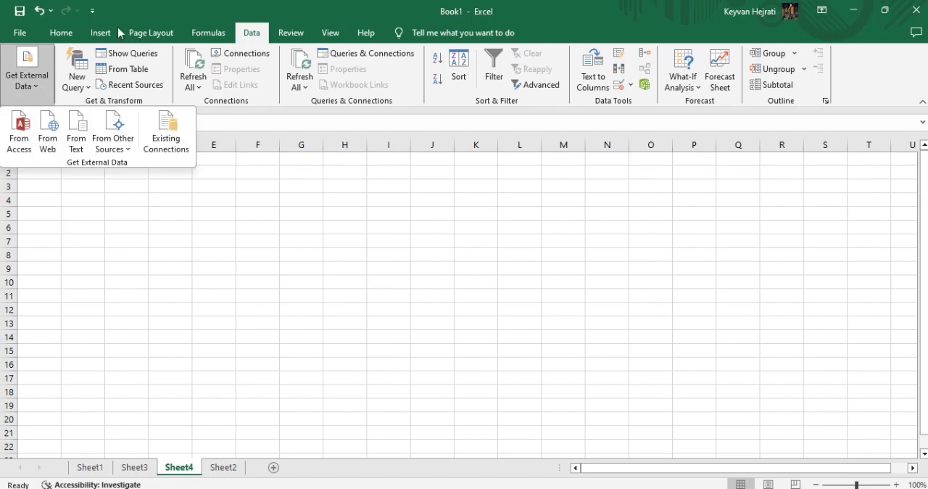
left_click(76, 32)
left_click(249, 34)
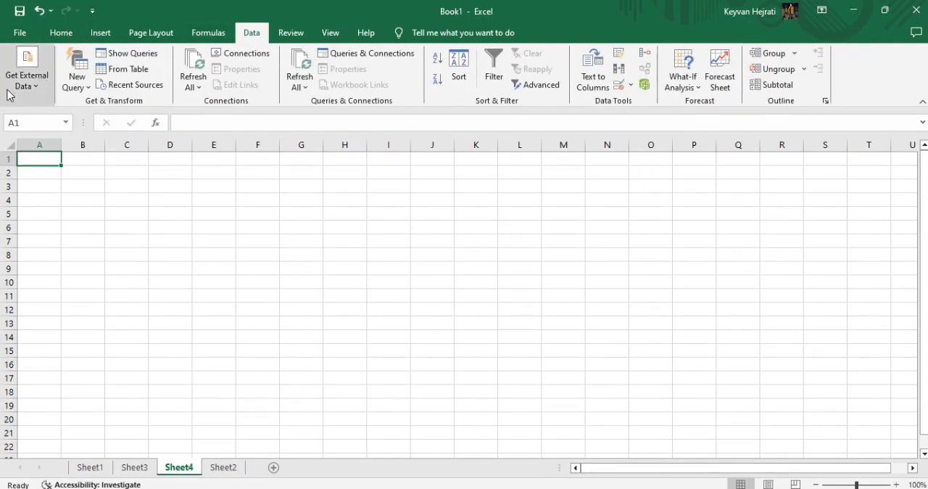
left_click(31, 86)
left_click(82, 138)
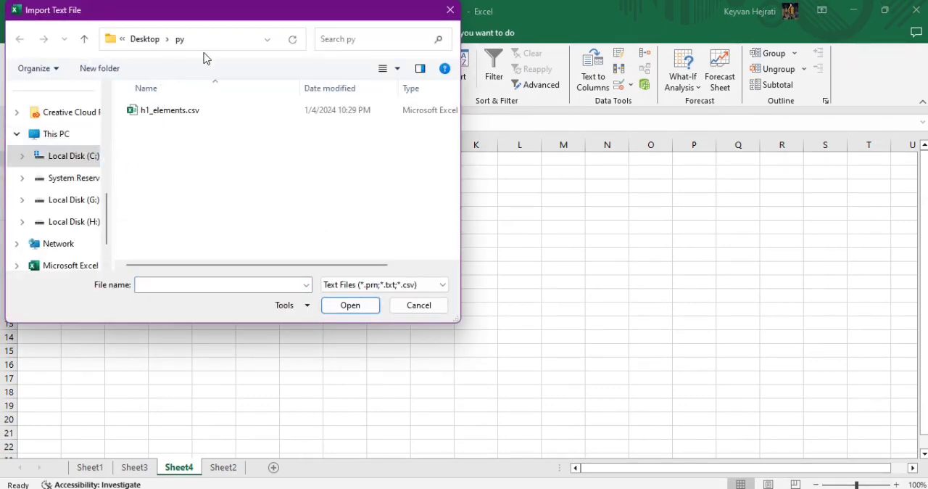
left_click(173, 116)
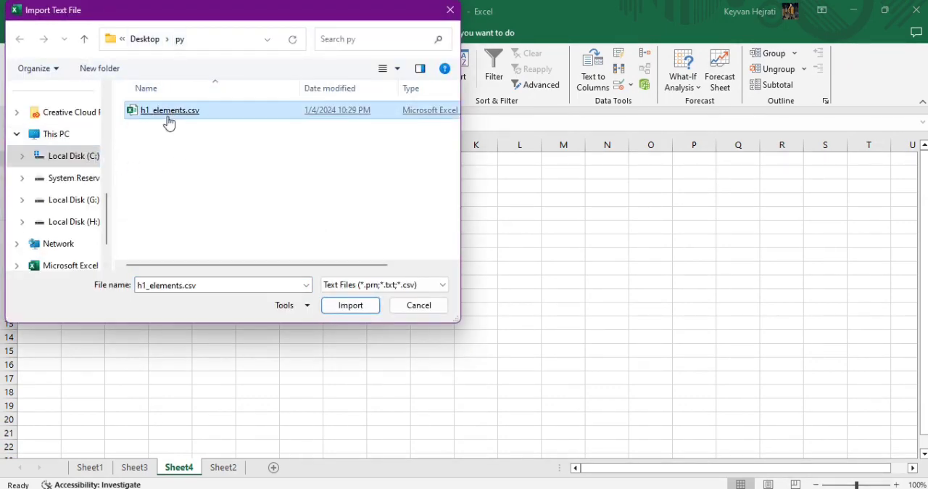
double_click(171, 114)
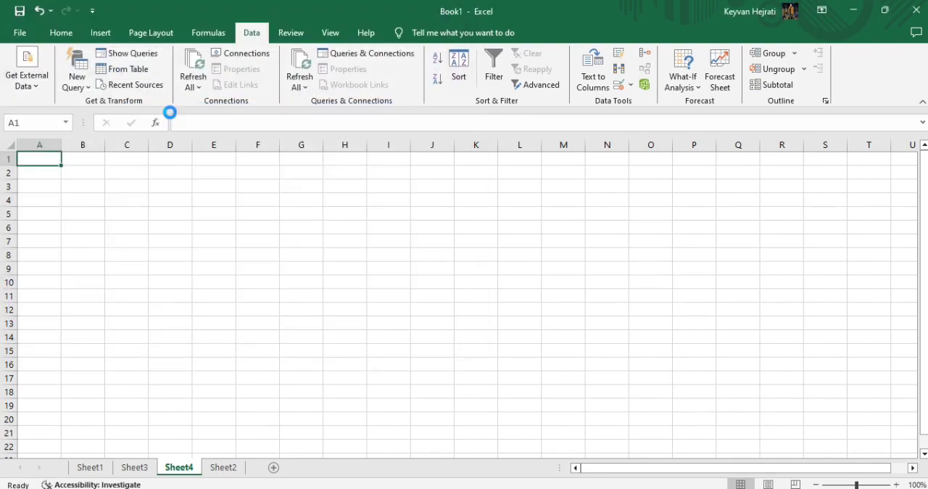
Import the file as delimited data with tab, semicolon and comma delimiters into cell A1 of the existing worksheet.
left_click(319, 183)
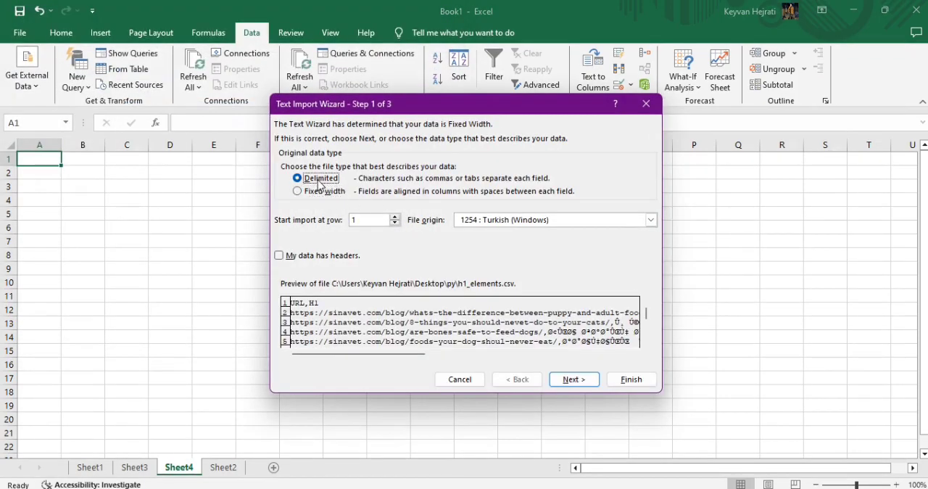
left_click(585, 385)
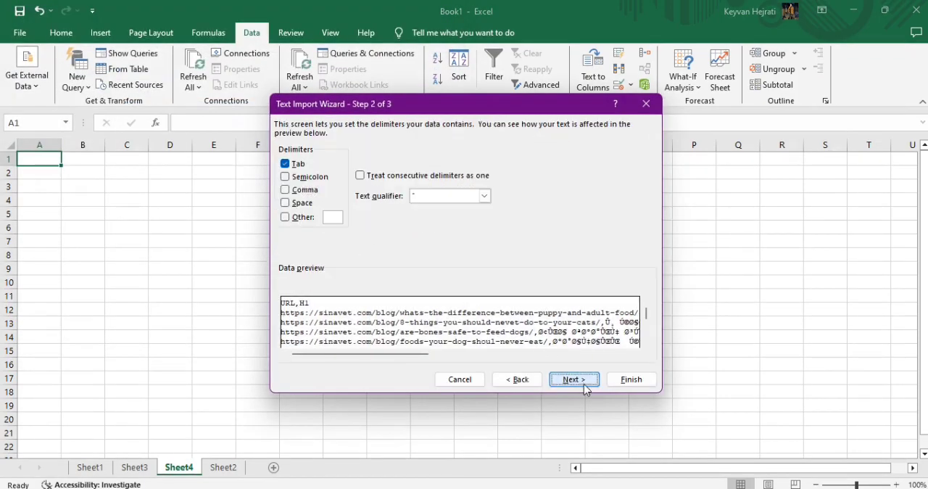
left_click(302, 178)
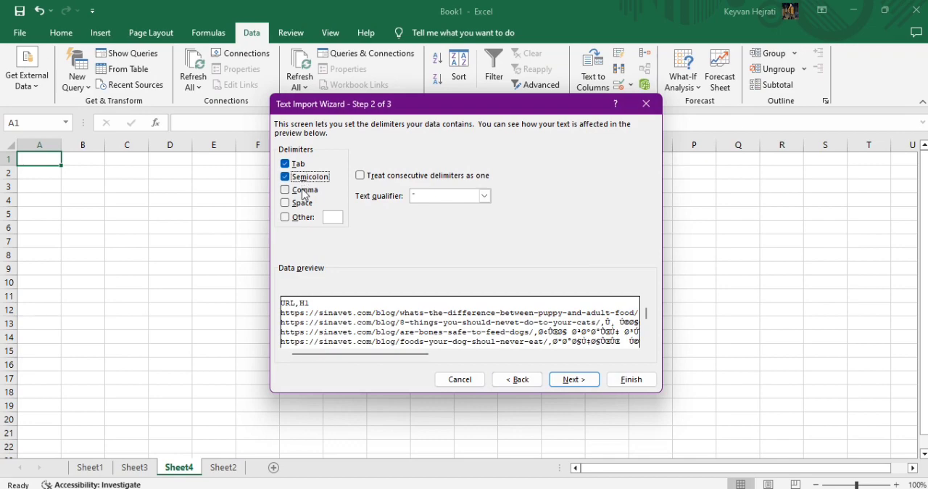
left_click(302, 192)
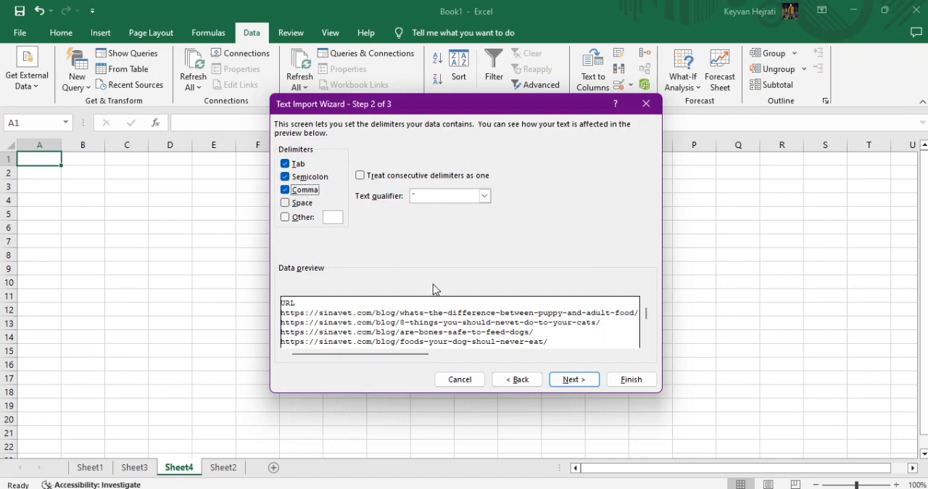
left_click(569, 385)
left_click(625, 379)
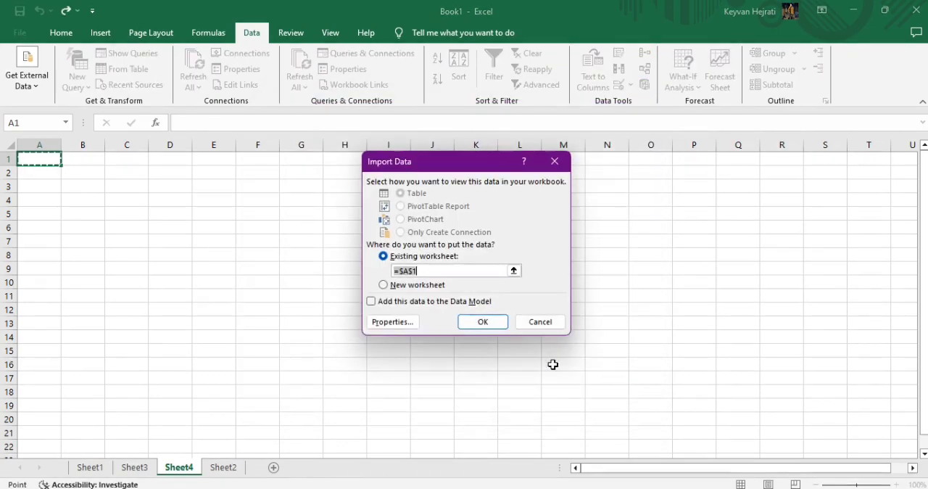
left_click(482, 321)
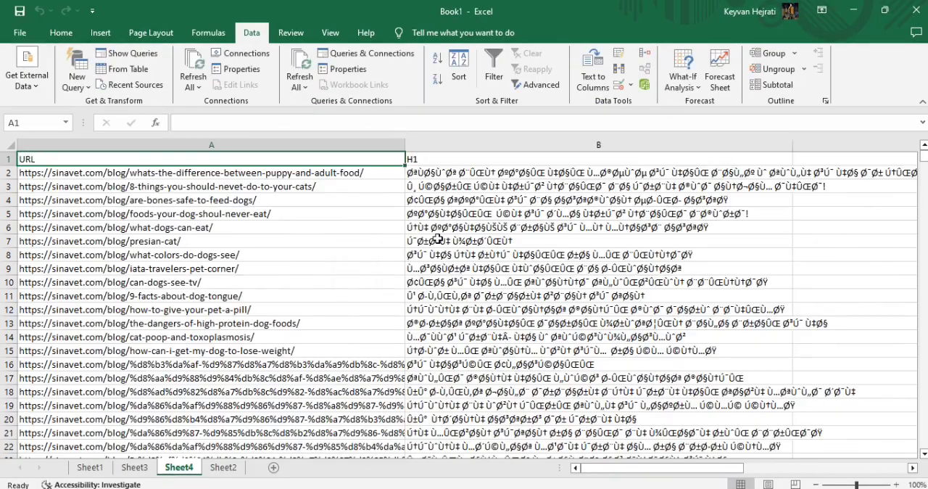
Skim the imported rows, add another worksheet after Sheet2 and start a second text import of h1_elements.csv there.
scroll(435, 226, "down", 5)
scroll(435, 226, "down", 18)
scroll(435, 226, "up", 5)
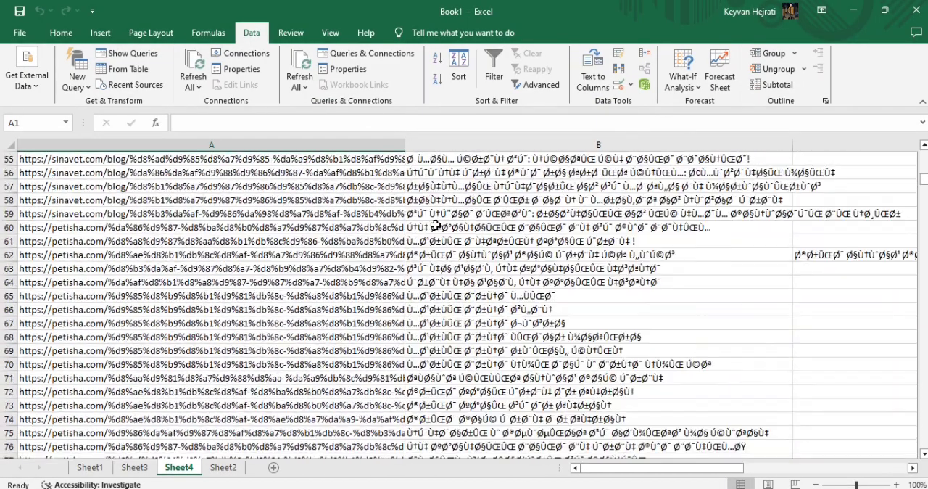
scroll(435, 226, "down", 10)
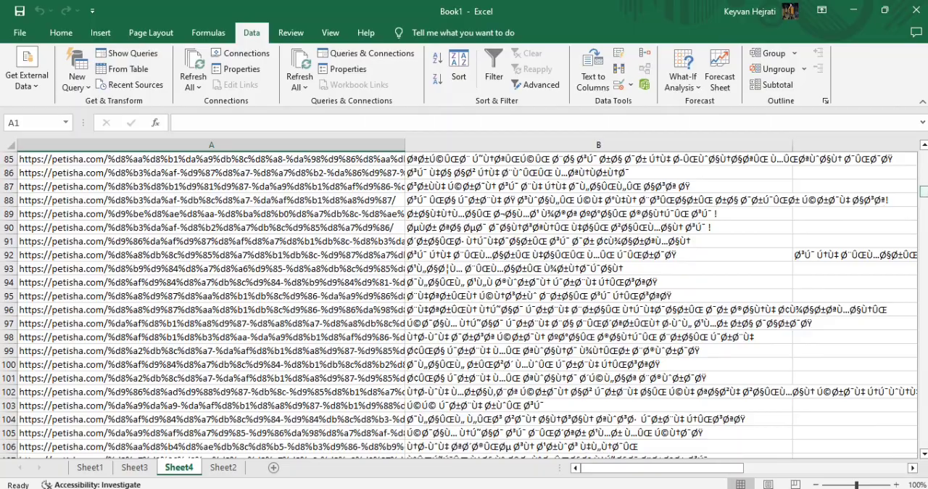
left_click_drag(922, 191, 922, 442)
left_click(235, 469)
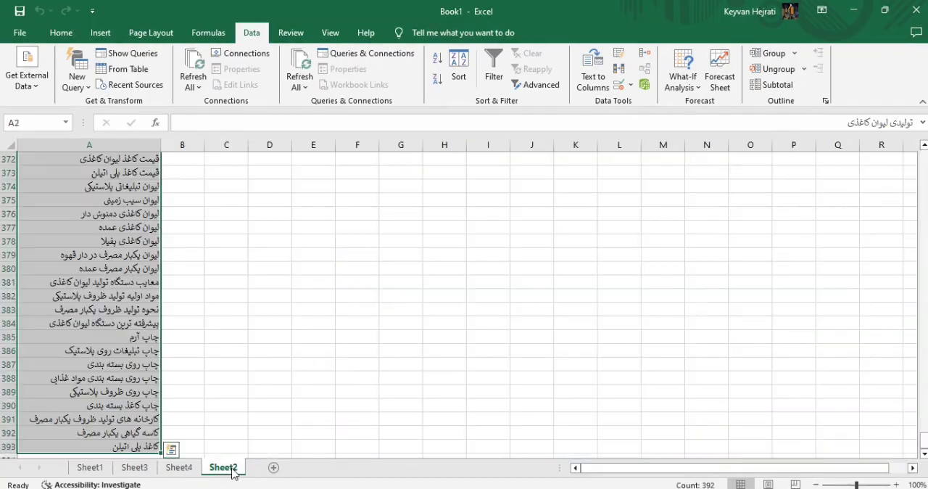
left_click(273, 467)
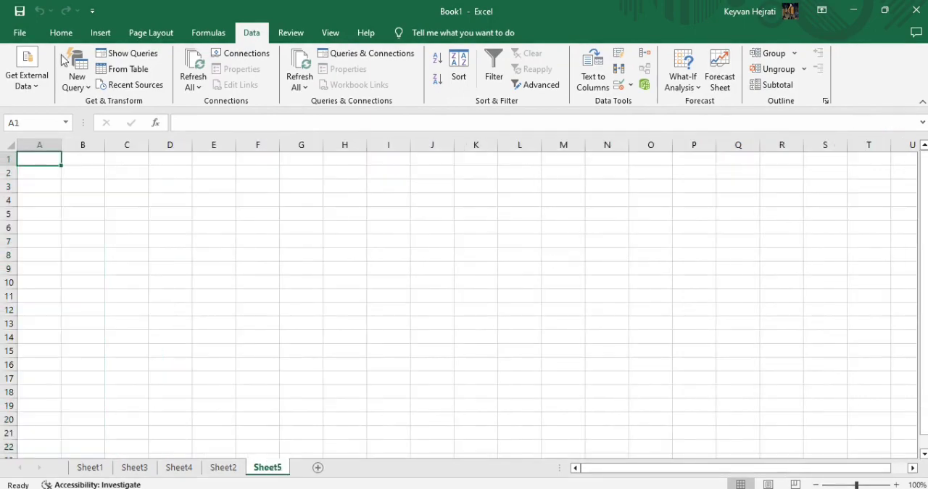
left_click(29, 80)
left_click(77, 125)
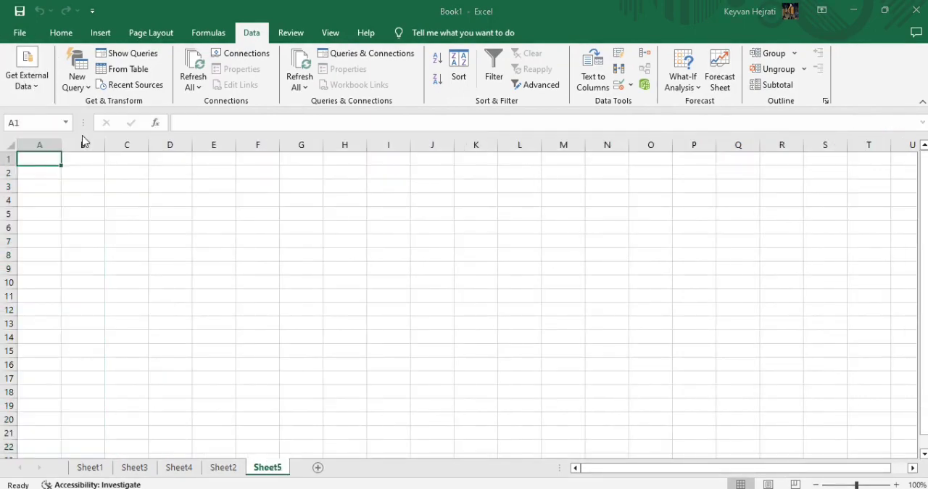
double_click(181, 117)
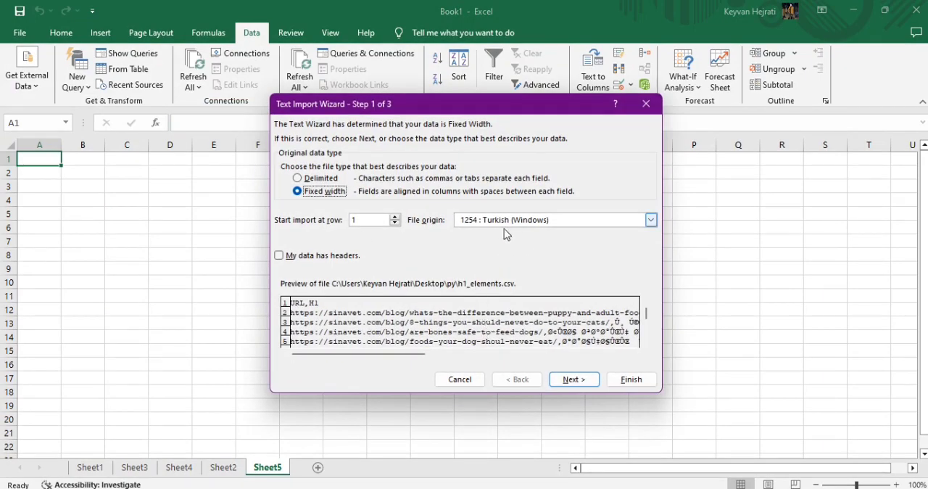
Set the text import to delimited data with 65001 : Unicode (UTF-8) as the file origin.
left_click(323, 181)
left_click(650, 219)
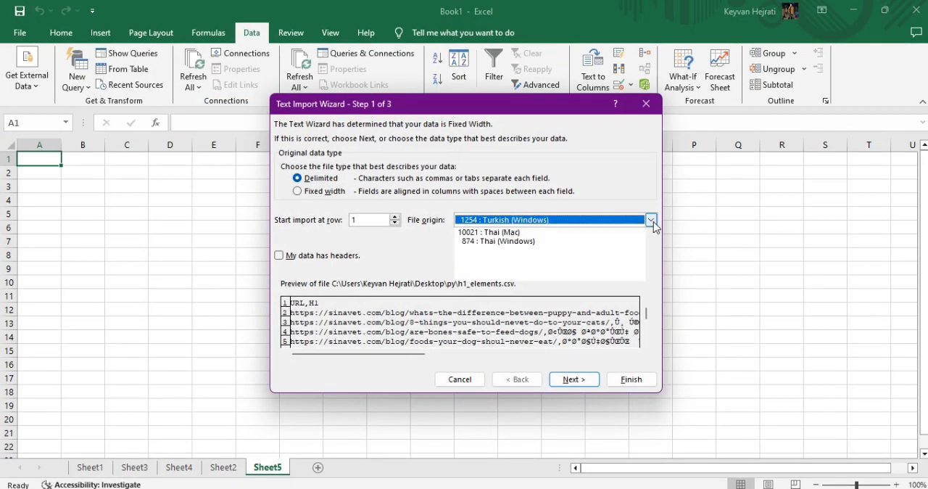
scroll(613, 253, "down", 3)
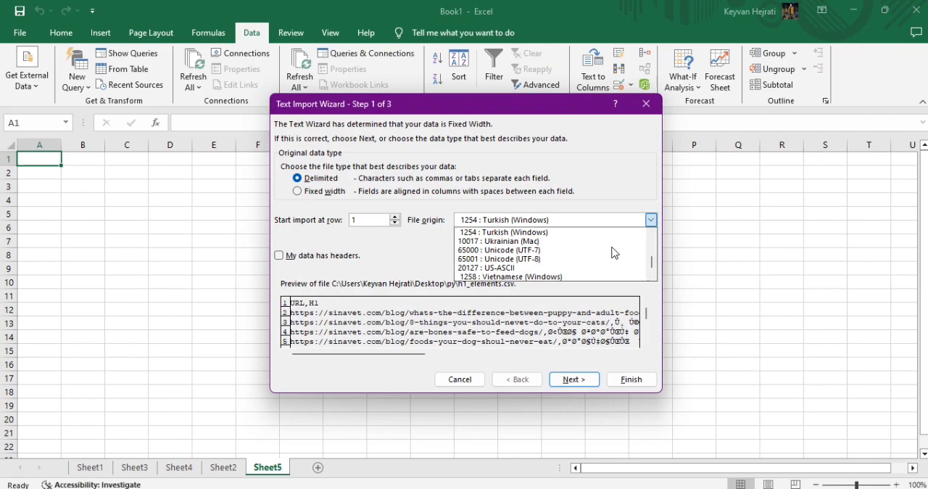
left_click(570, 258)
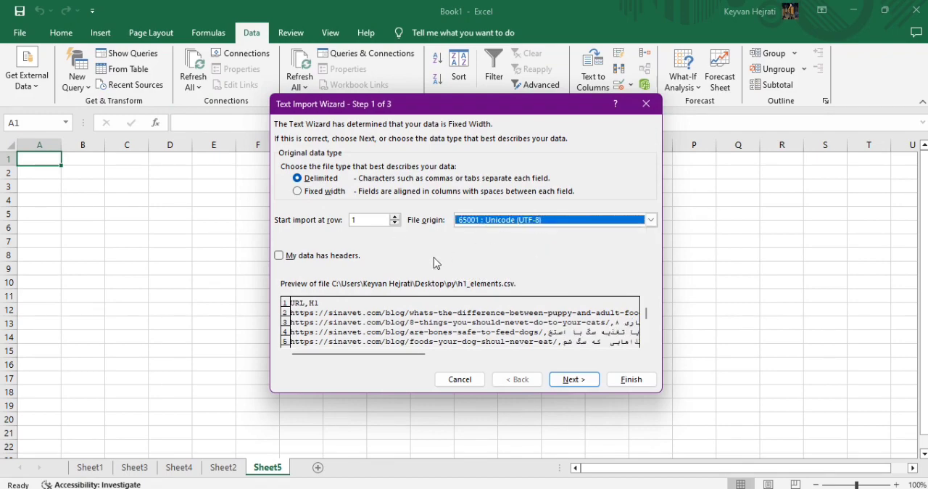
Split the data by tab, semicolon and comma, keep the General column format and import it into cell A1 of Sheet5.
left_click(564, 380)
left_click(311, 177)
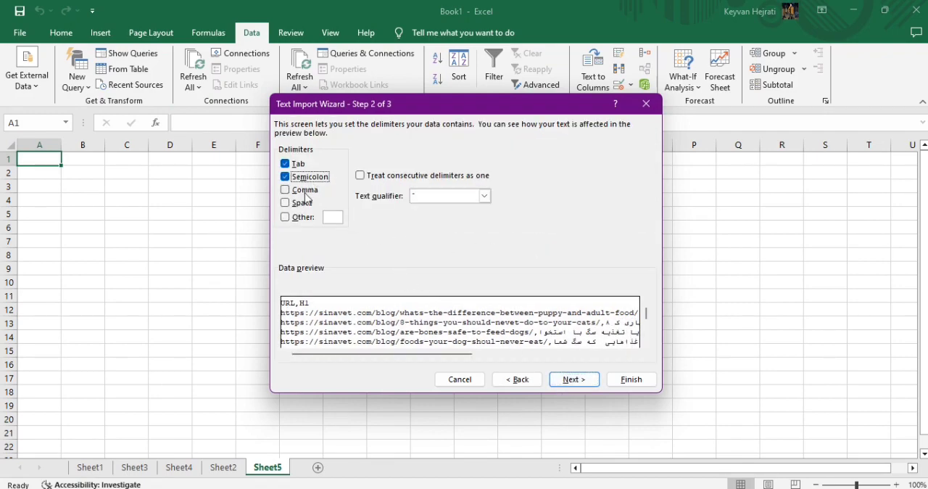
left_click(305, 190)
left_click(585, 381)
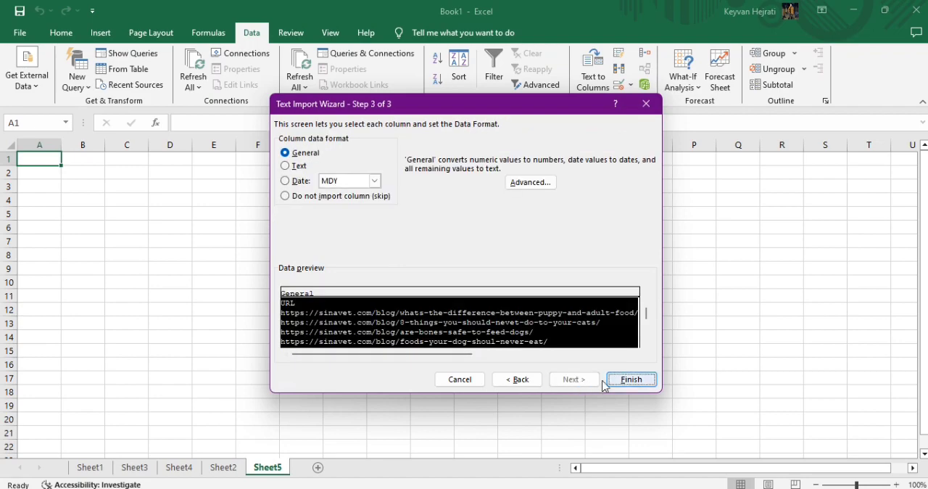
left_click(630, 379)
left_click(484, 322)
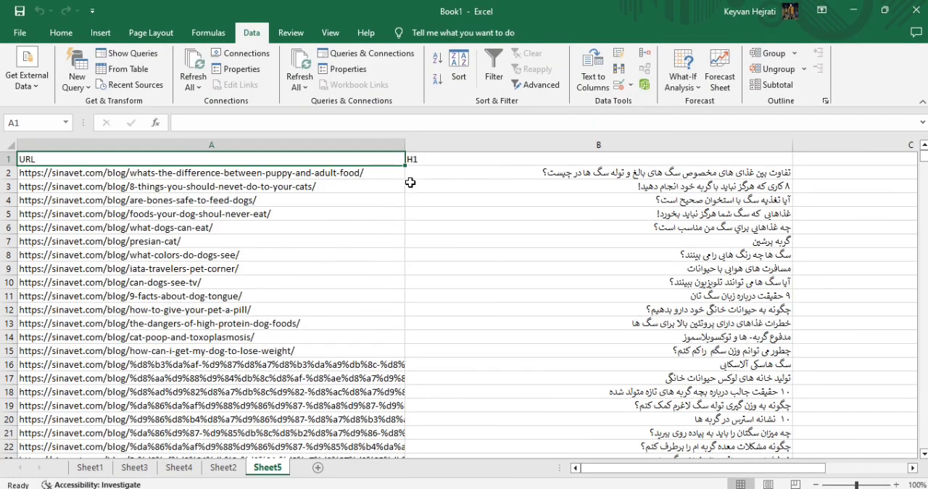
Center and bold the URL and H1 header cells in row 1.
left_click_drag(482, 157, 294, 148)
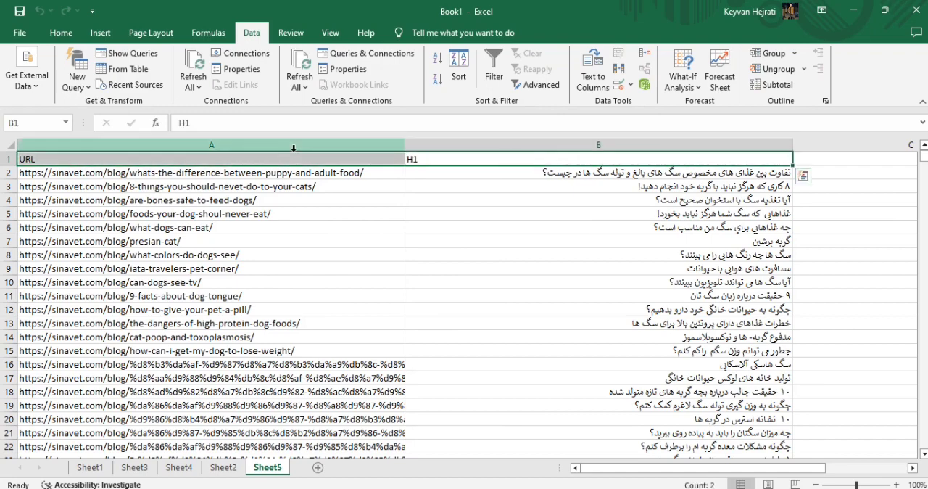
left_click(62, 33)
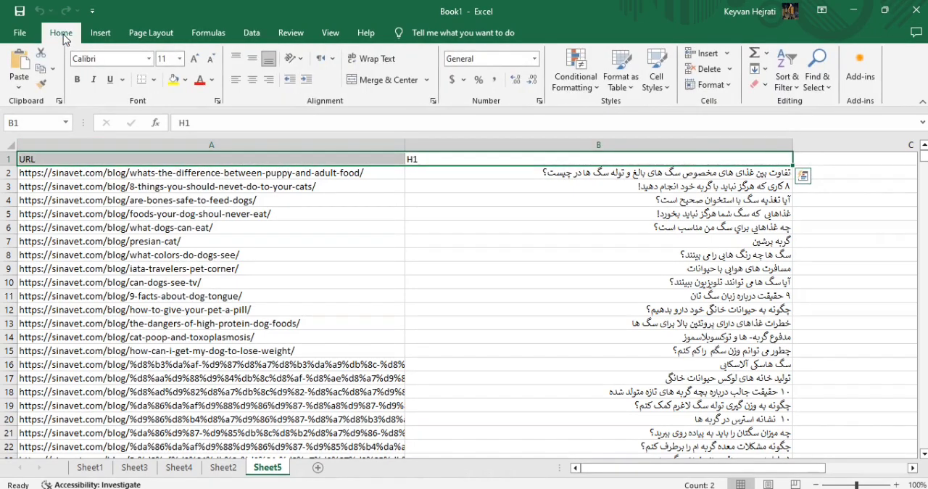
left_click(253, 79)
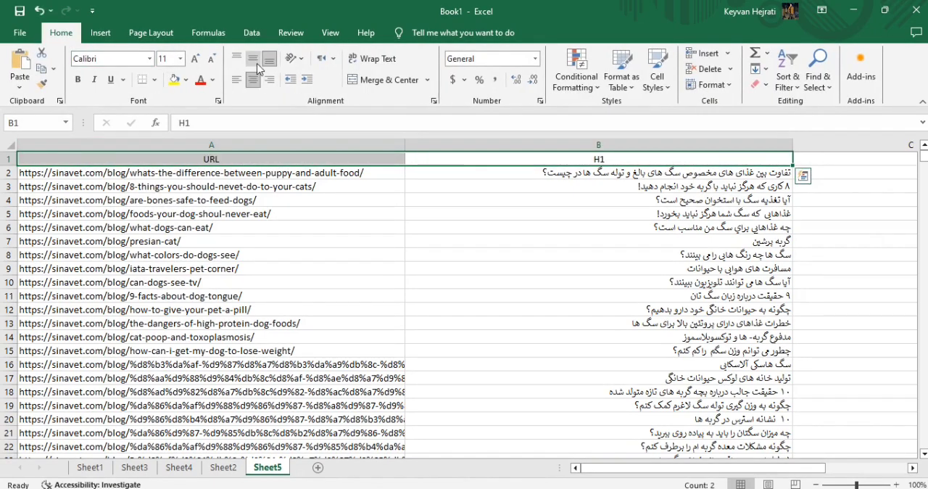
left_click(81, 84)
left_click(625, 176)
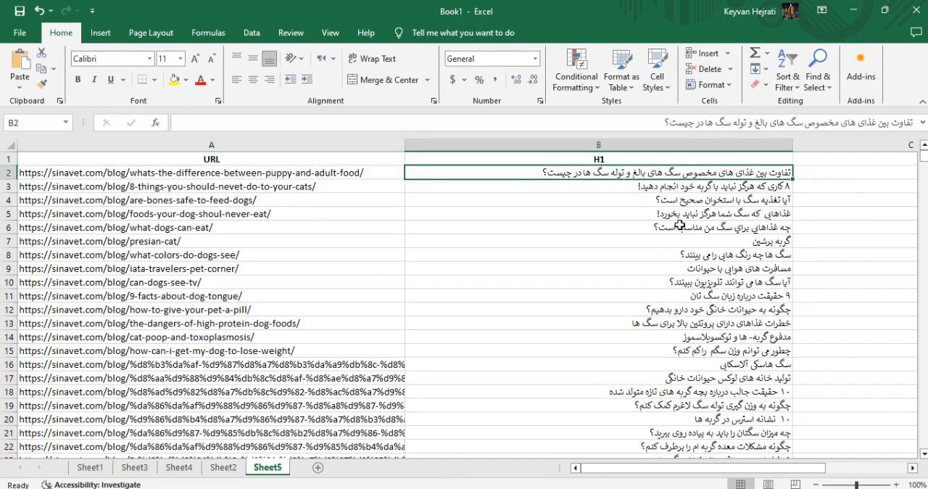
Look through the imported rows, comparing where the headings sit across columns B, C and D for each site.
scroll(605, 223, "down", 20)
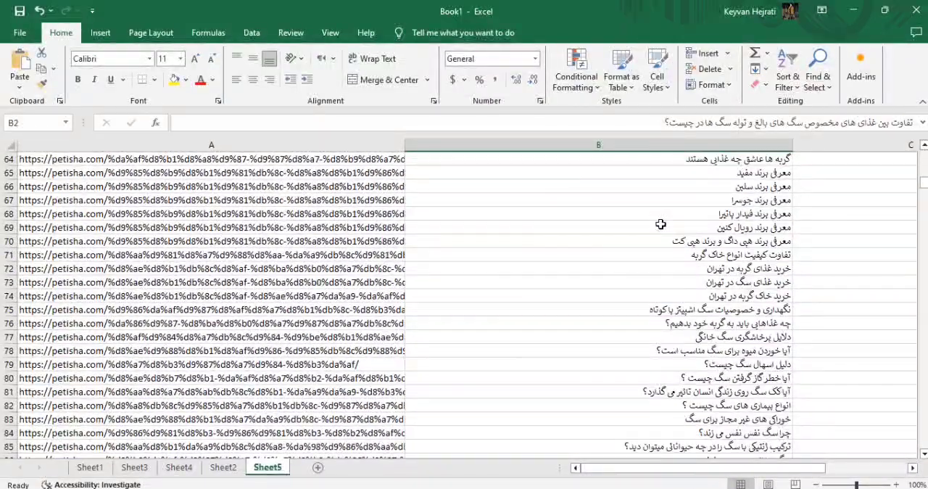
scroll(692, 194, "down", 12)
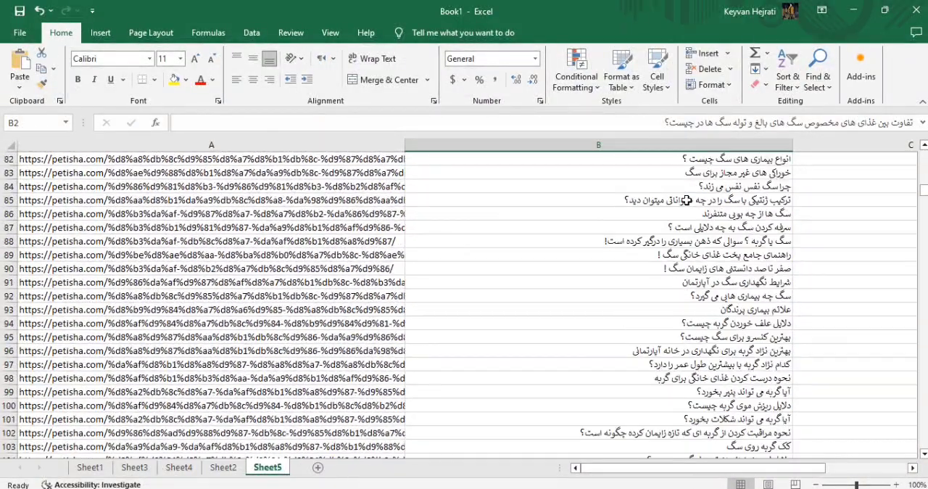
scroll(692, 239, "down", 9)
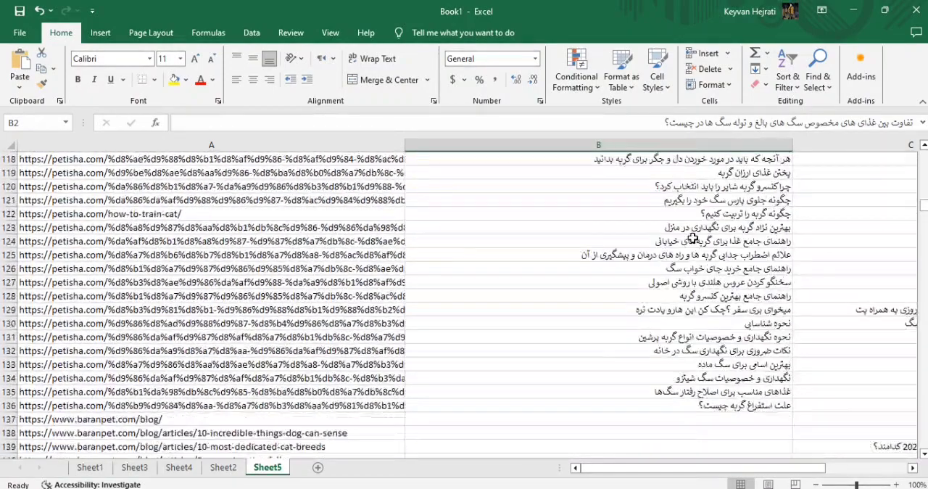
scroll(692, 239, "down", 7)
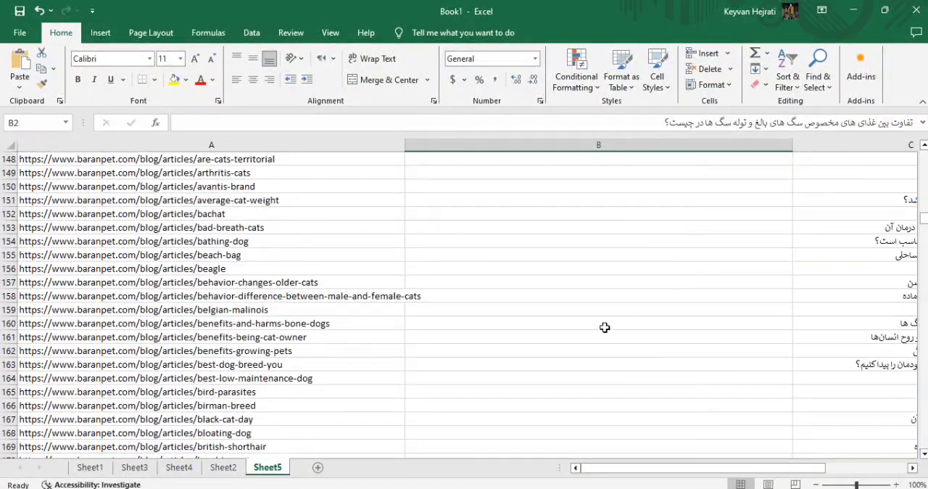
left_click_drag(598, 471, 642, 469)
scroll(648, 343, "up", 6)
scroll(648, 342, "up", 20)
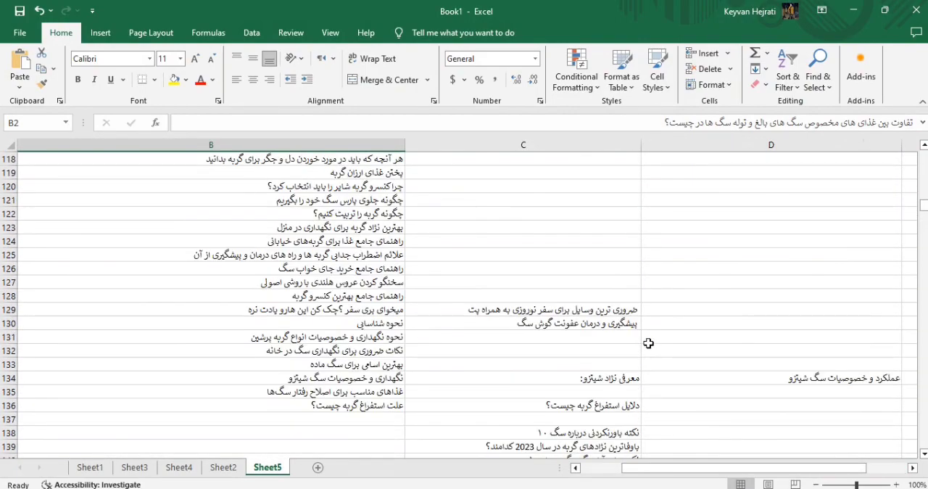
scroll(648, 343, "up", 5)
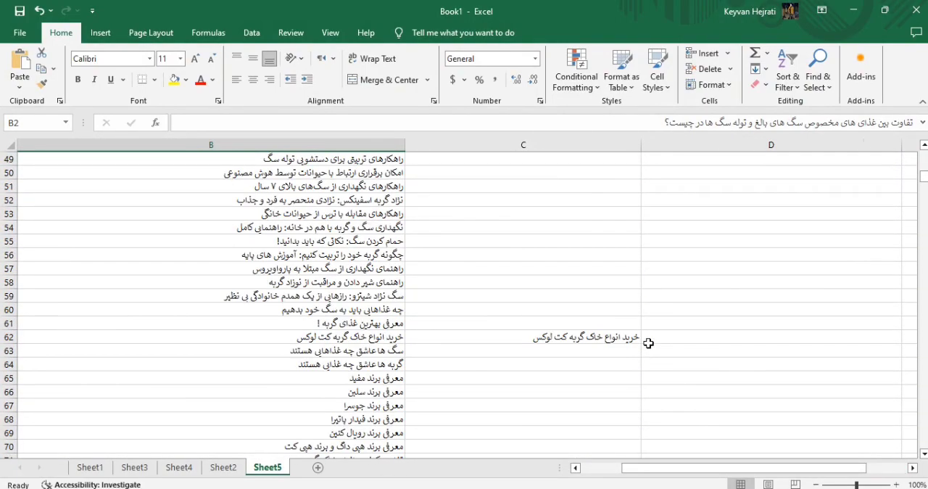
scroll(479, 337, "down", 20)
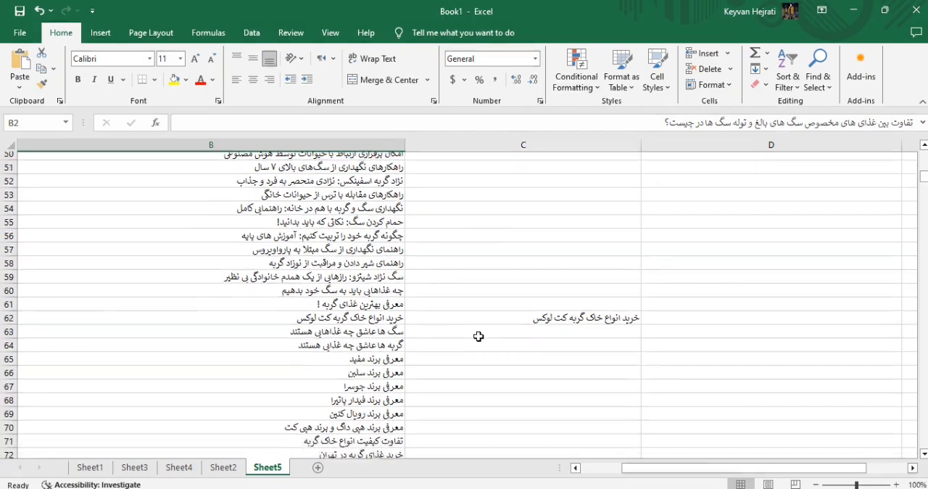
scroll(478, 337, "down", 5)
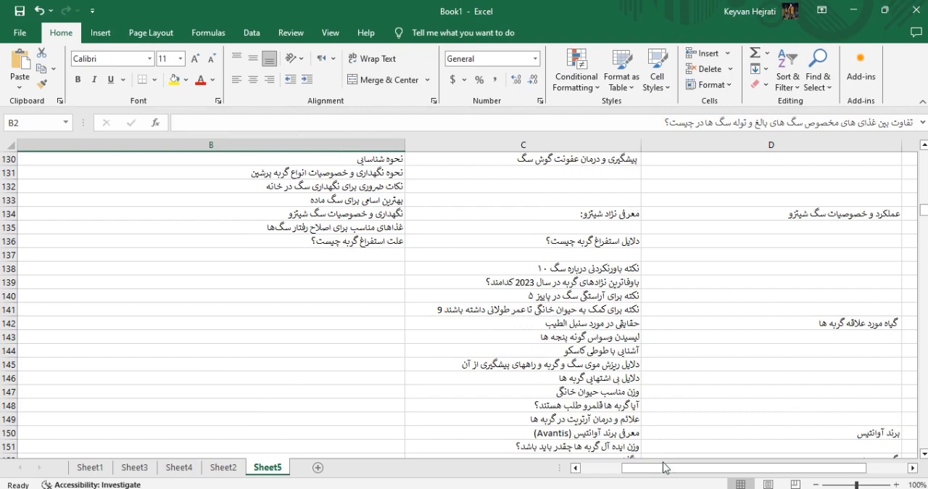
Narrow column A and move the baranpet.com headings from C138:C447 into column B starting at B138.
left_click_drag(665, 466, 595, 465)
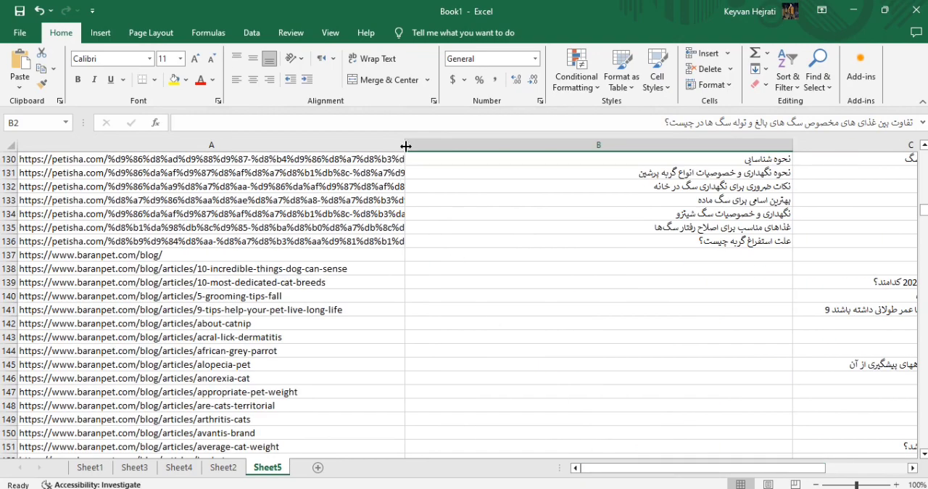
left_click_drag(406, 146, 231, 147)
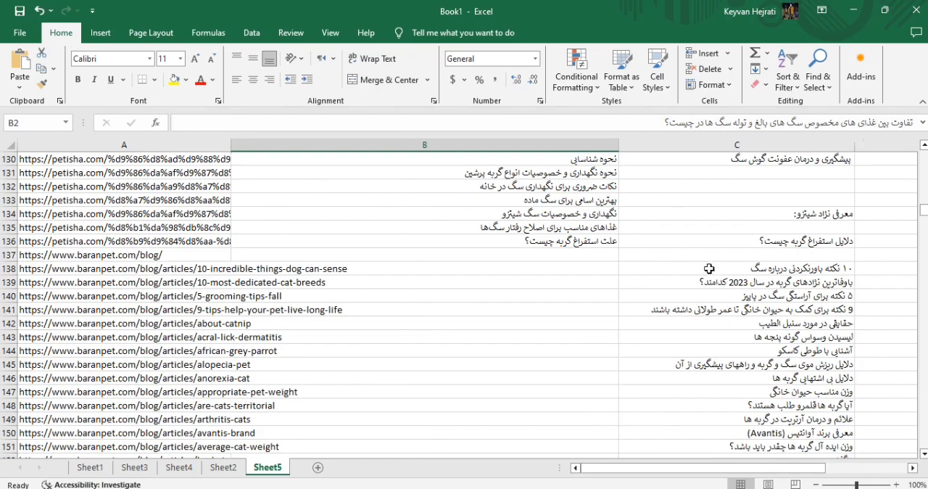
left_click(760, 272)
key("ctrl+shift+Down")
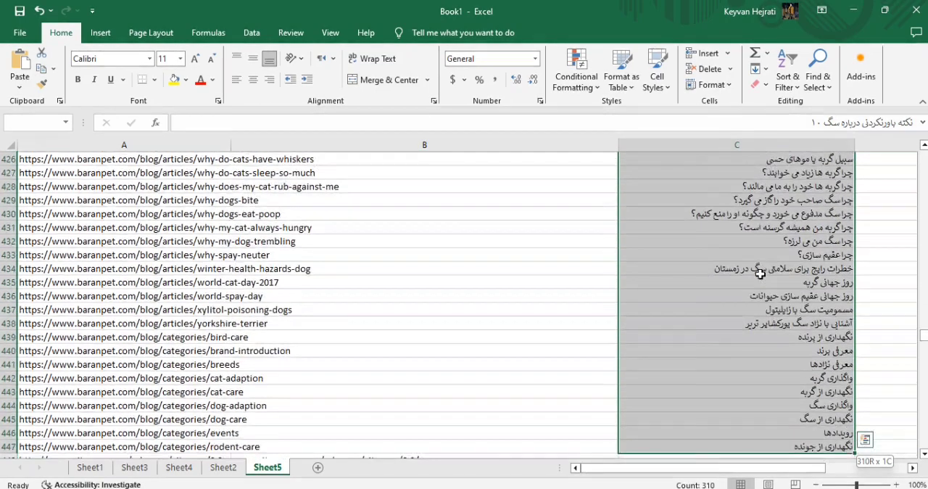
scroll(775, 292, "down", 10)
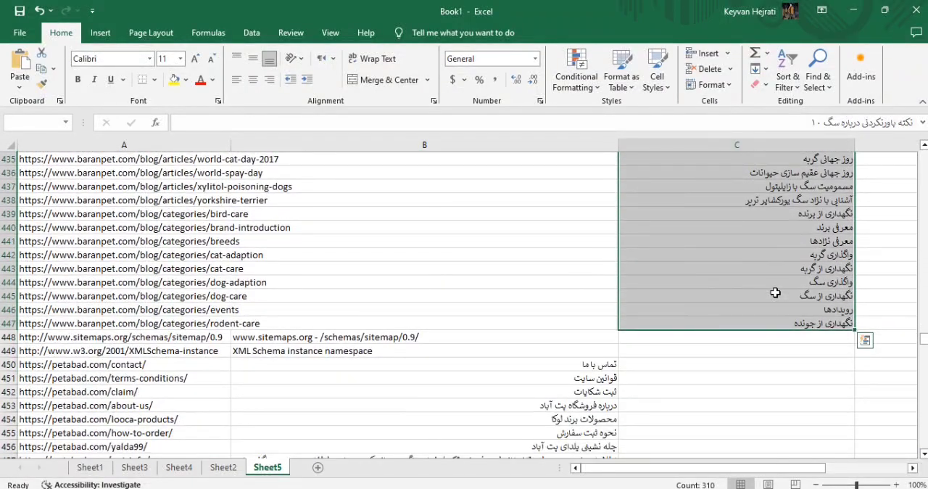
key("ctrl+c")
scroll(601, 319, "up", 20)
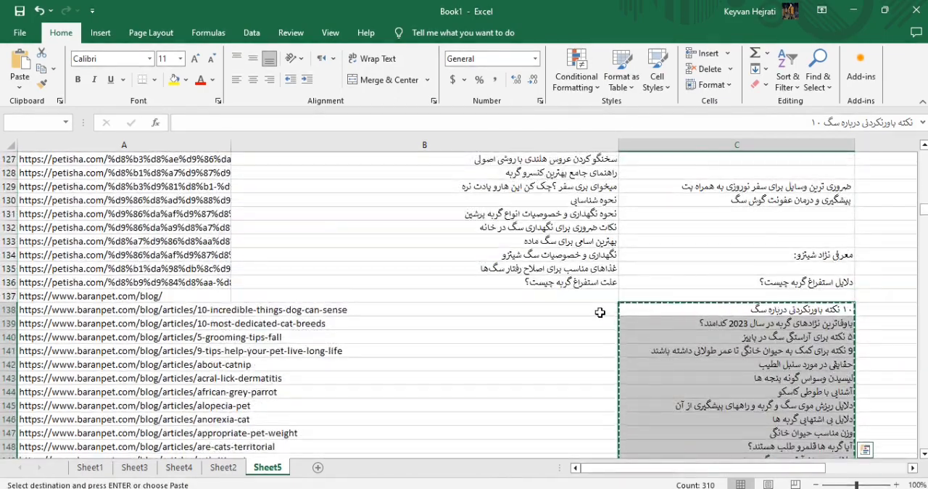
left_click(600, 312)
key("ctrl+v")
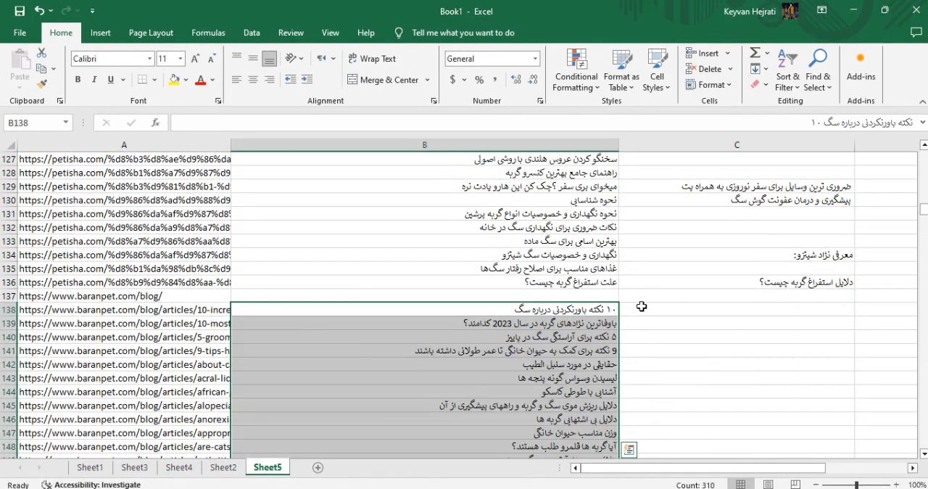
Delete rows 448 and 449, which hold the sitemaps.org and w3.org entries.
scroll(609, 308, "down", 20)
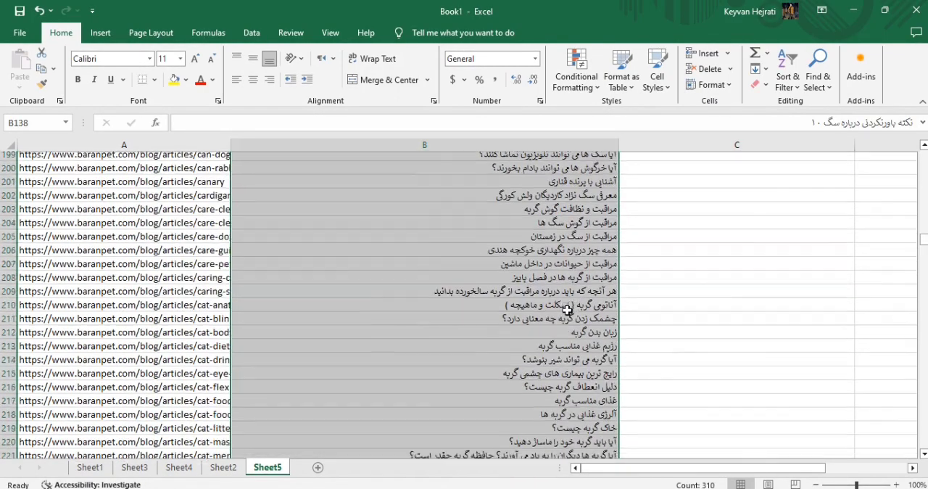
scroll(567, 309, "down", 20)
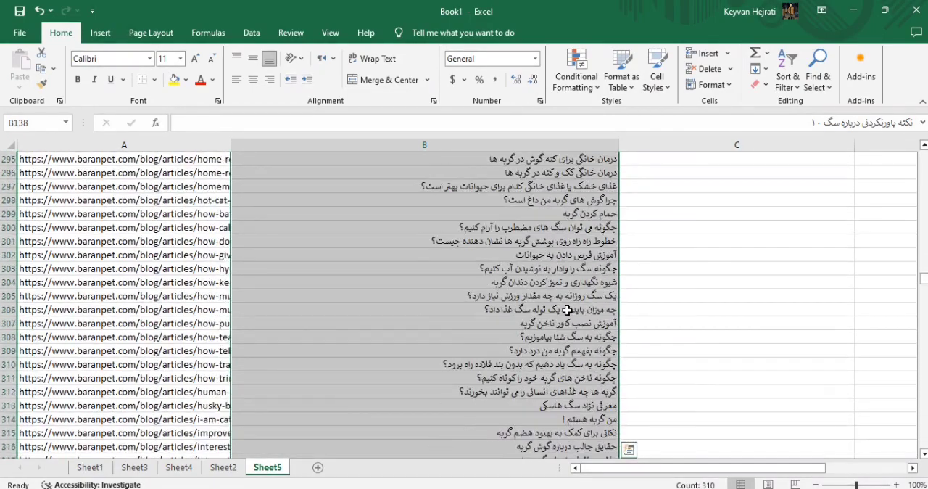
scroll(566, 309, "down", 20)
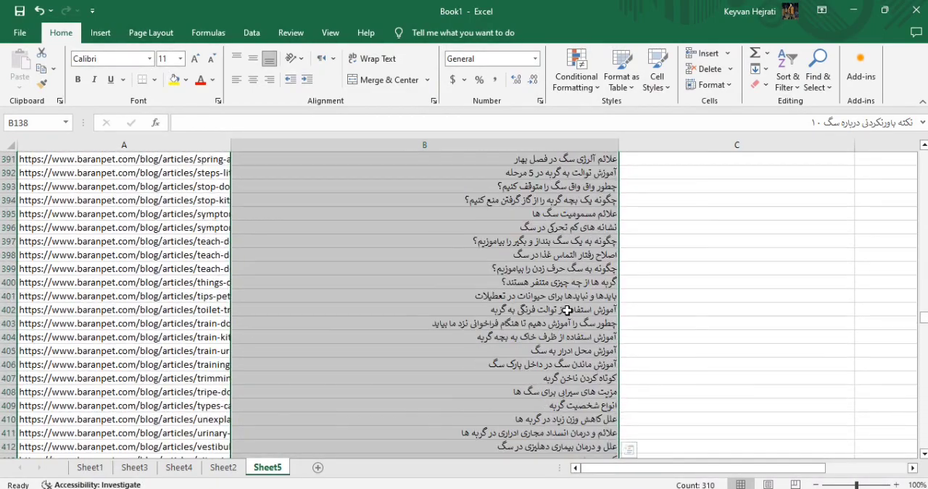
scroll(567, 309, "down", 16)
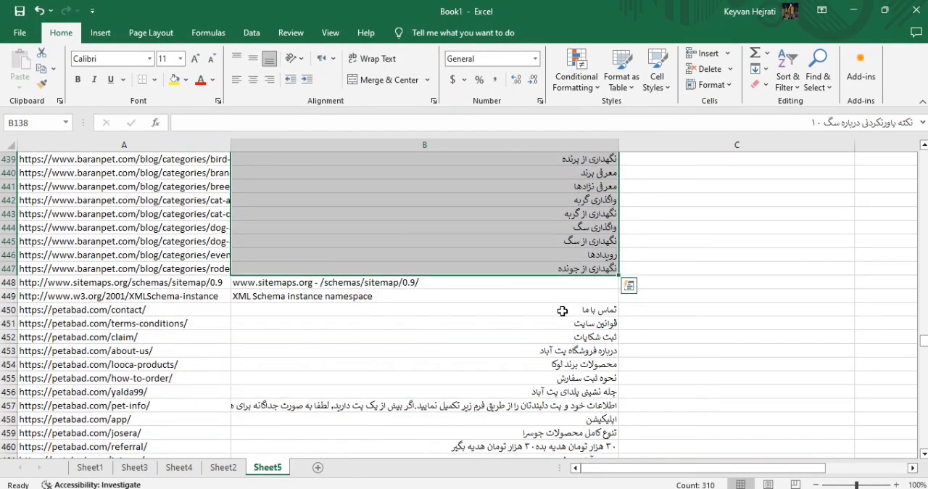
left_click_drag(10, 284, 11, 294)
right_click(11, 295)
left_click(73, 197)
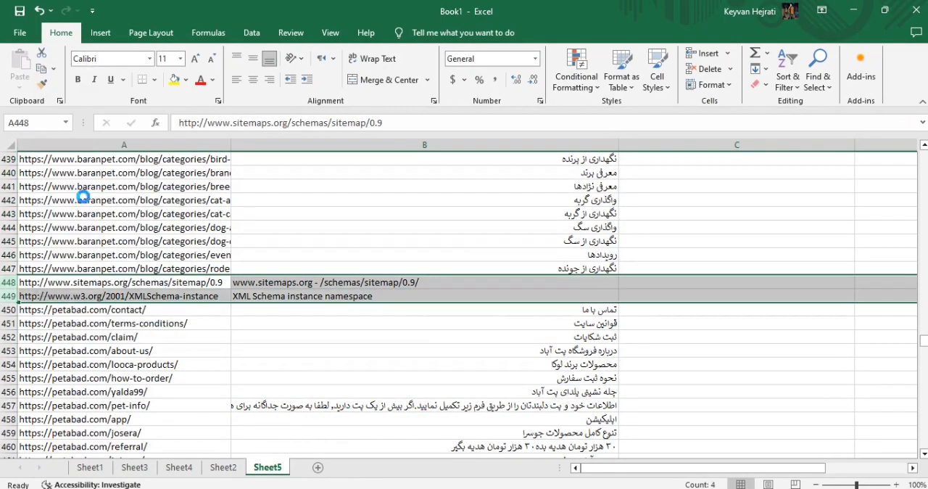
Clear all leftover heading fragments from columns C and D.
scroll(584, 317, "down", 4)
scroll(583, 317, "down", 12)
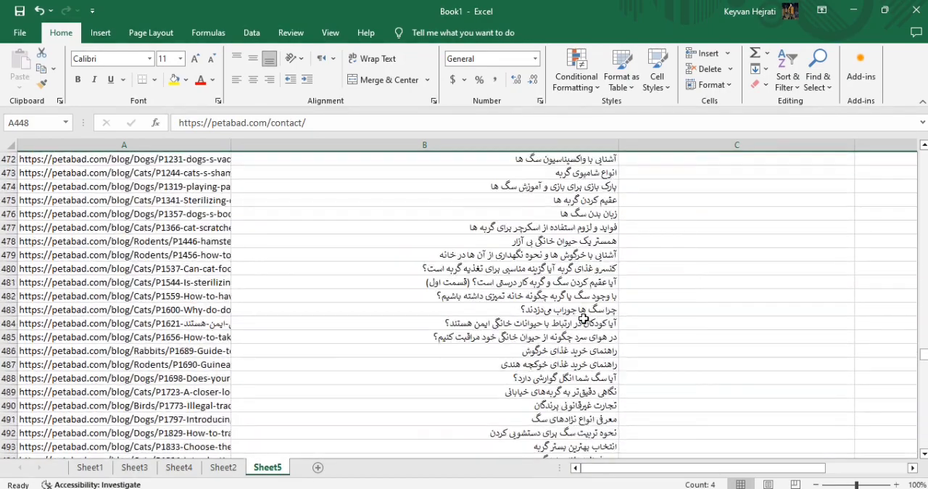
scroll(584, 316, "down", 3)
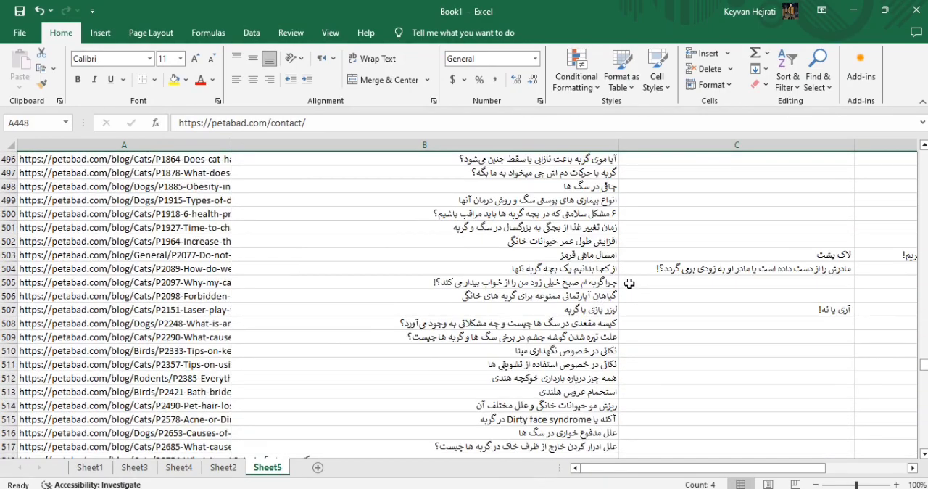
left_click(733, 146)
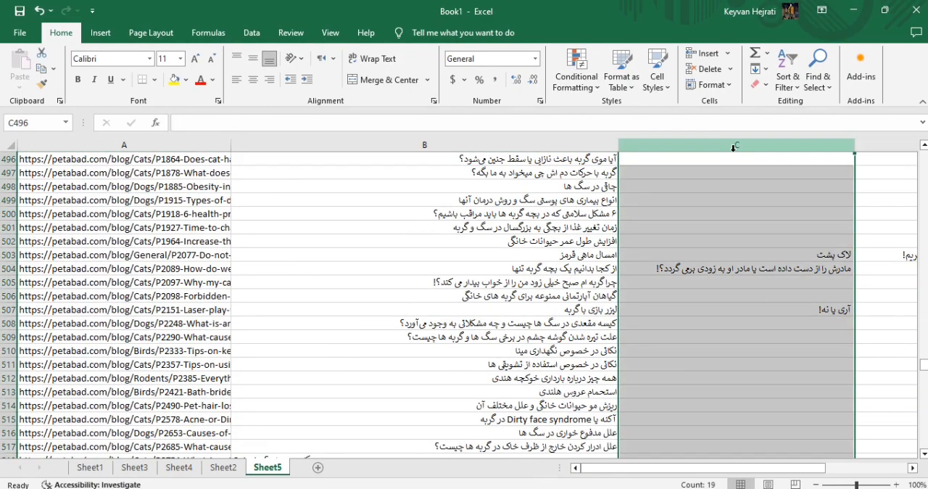
key("Delete")
left_click(899, 142)
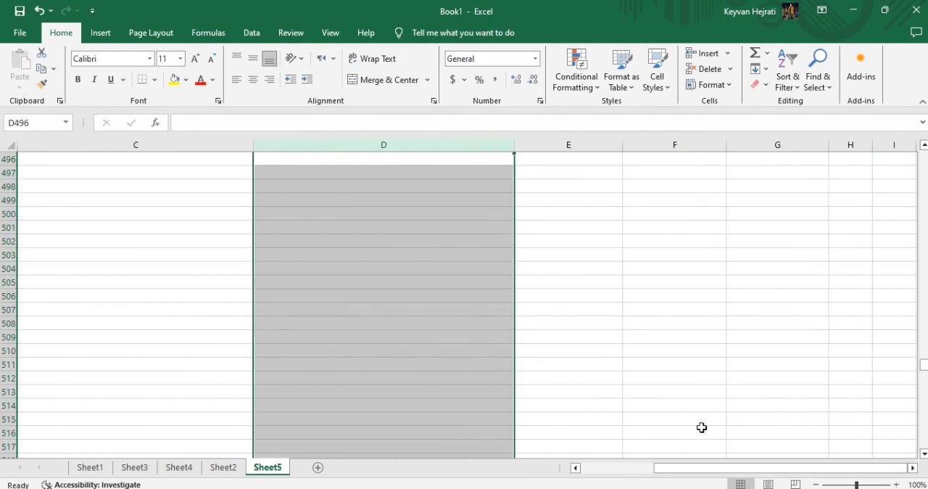
left_click_drag(720, 472, 645, 472)
Set all of column B to right-to-left text direction and right-align its headings.
scroll(483, 299, "down", 7)
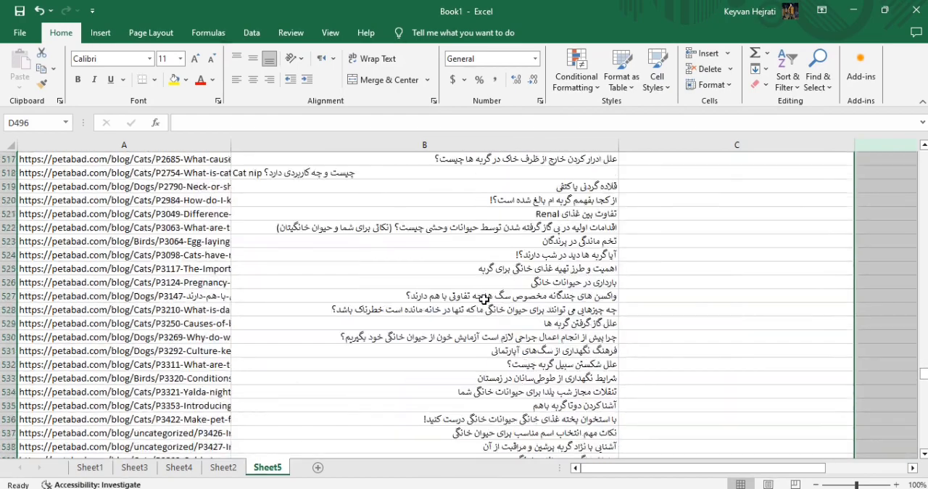
scroll(483, 300, "up", 1)
left_click(424, 144)
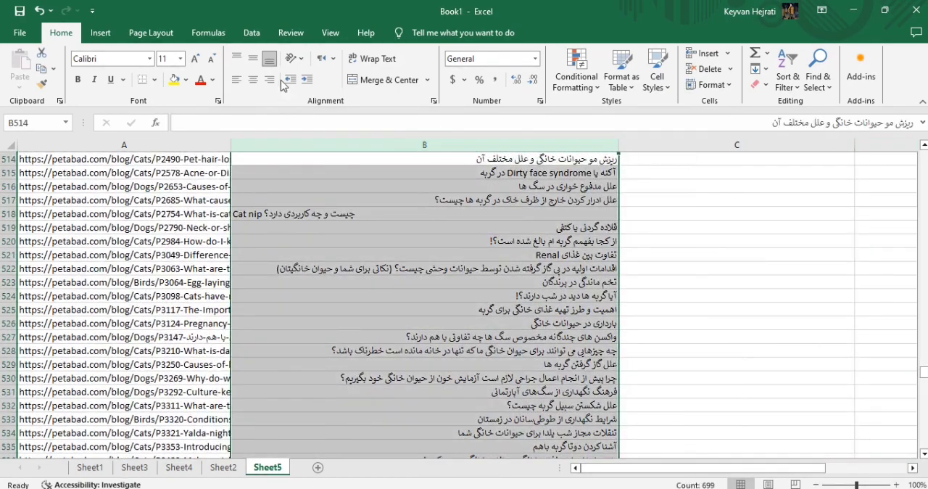
left_click(334, 57)
left_click(345, 92)
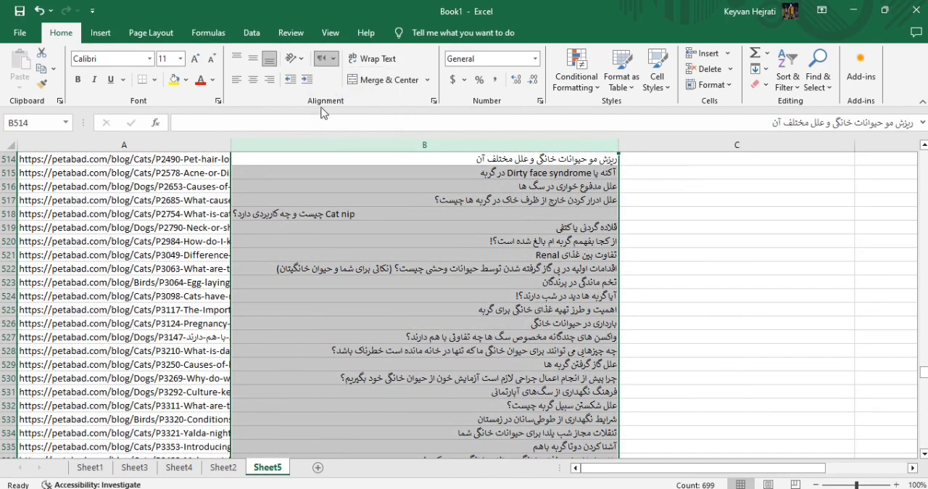
left_click(270, 82)
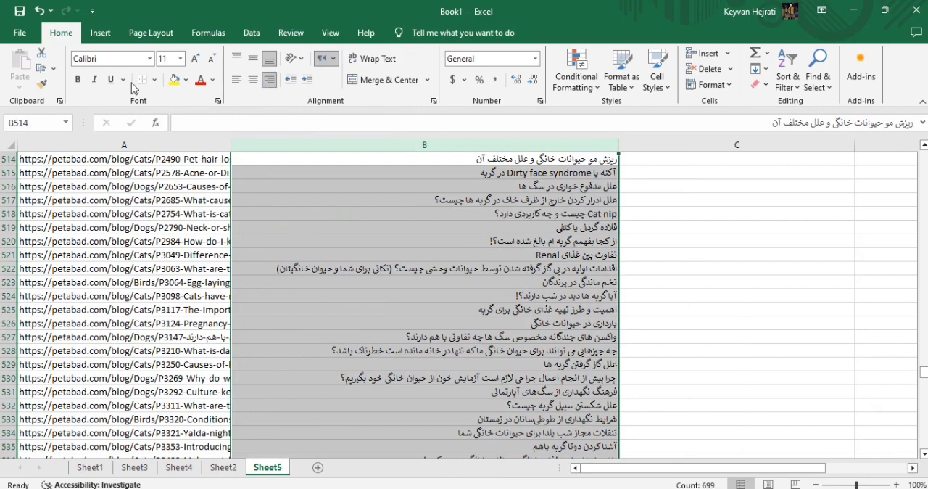
Change the font of the headings in column B to IRANSans at size 10.
left_click(131, 56)
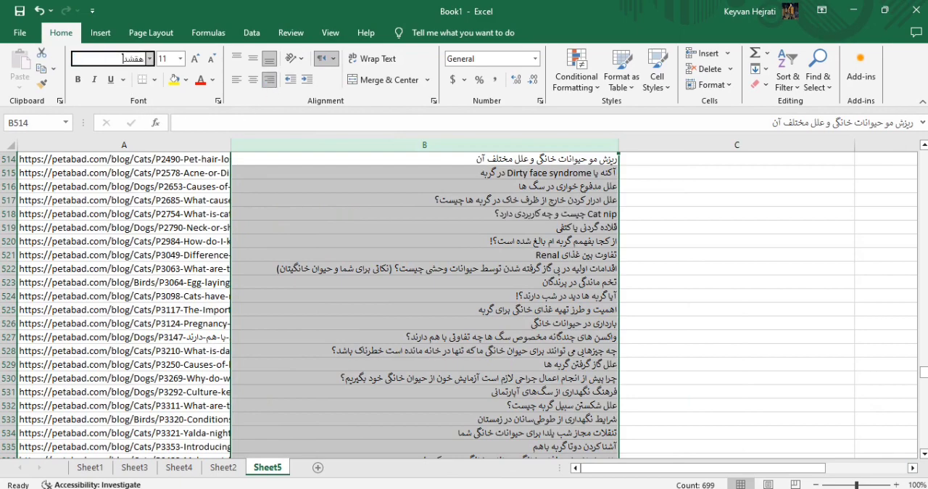
type("IRANSans")
key("Return")
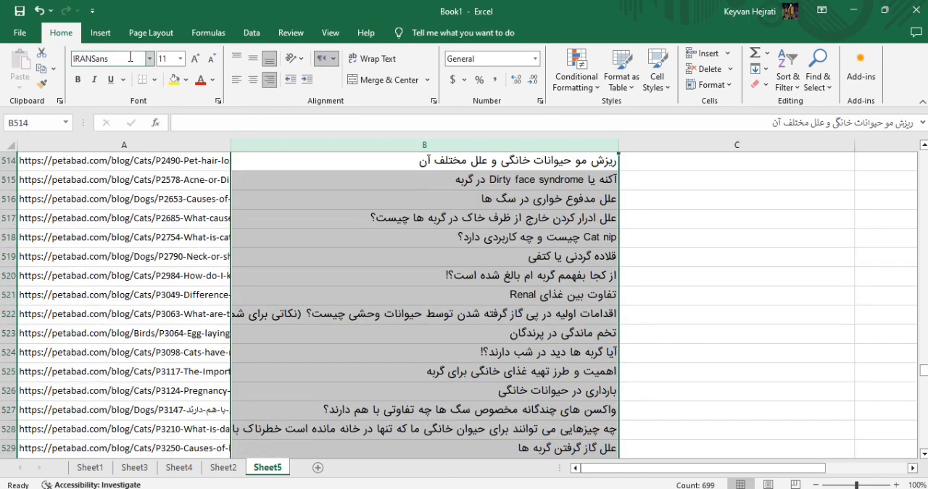
left_click(211, 58)
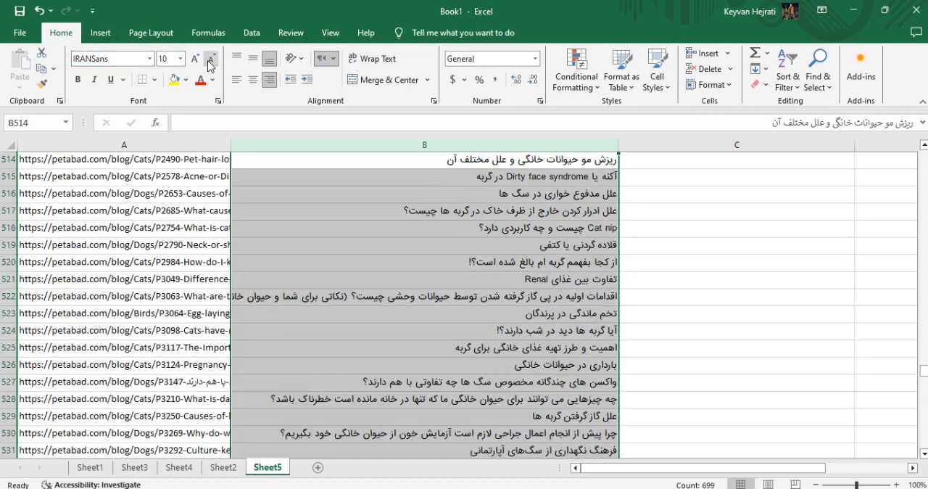
Format the whole sheet as a table in the light-blue banded Medium style, keeping the header row and removing the external data connections.
left_click(358, 210)
left_click(10, 144)
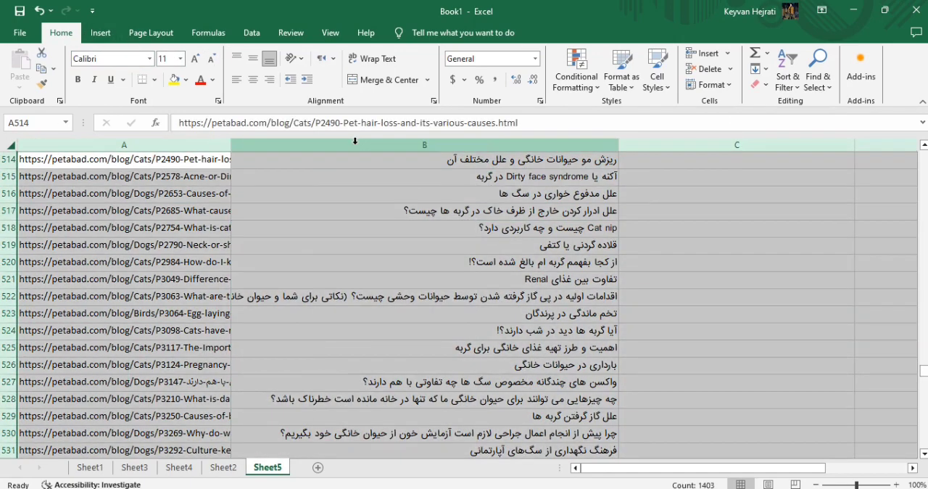
left_click(632, 87)
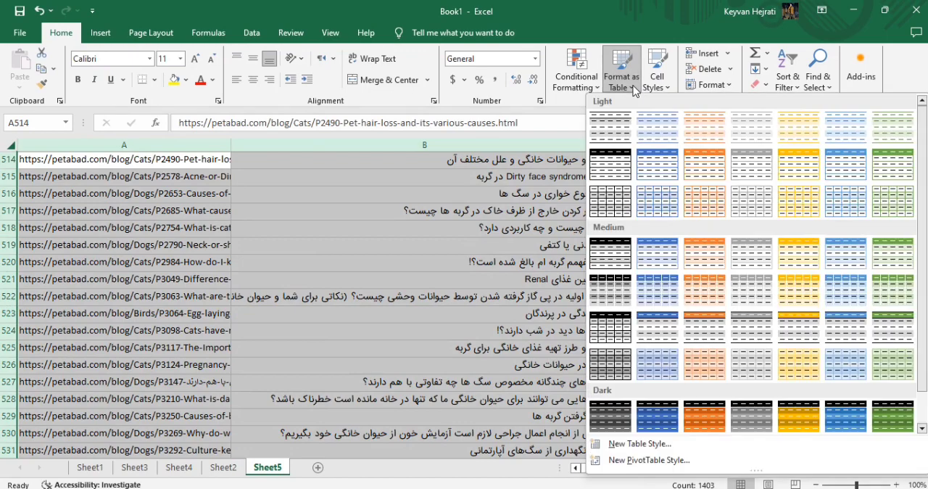
left_click(845, 250)
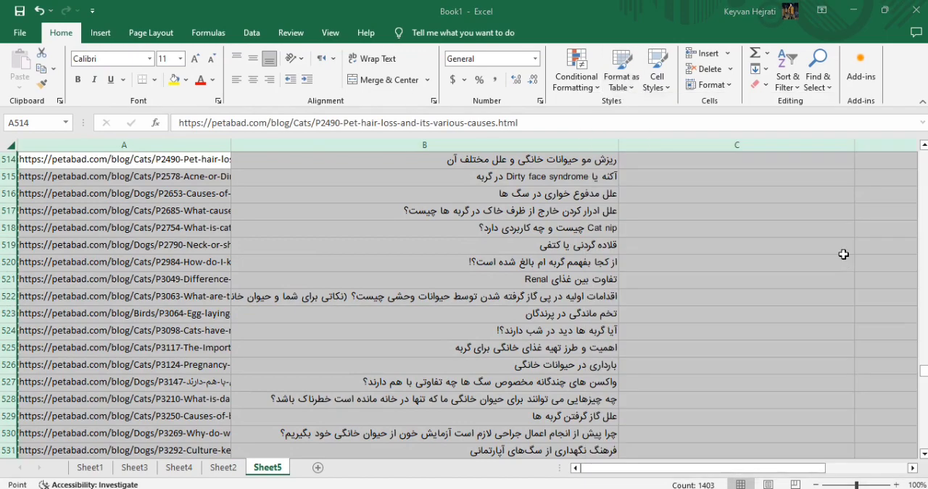
left_click(451, 297)
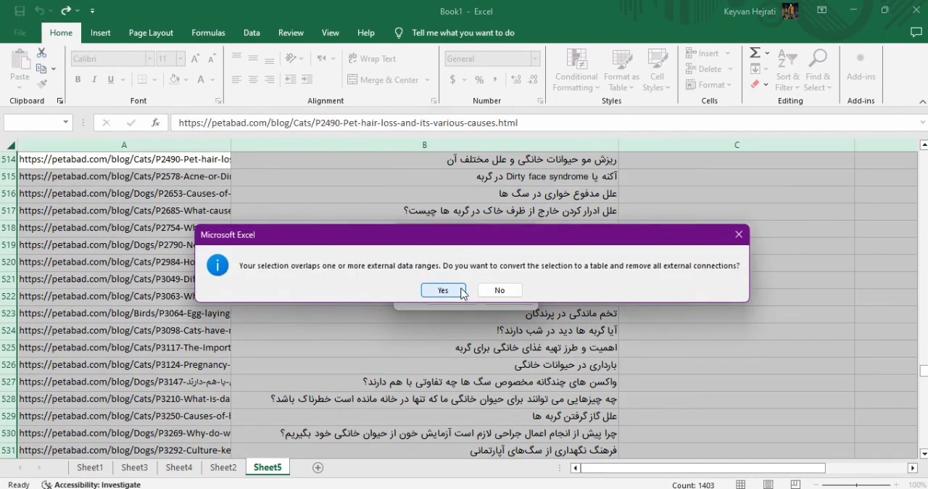
left_click(443, 290)
left_click(425, 275)
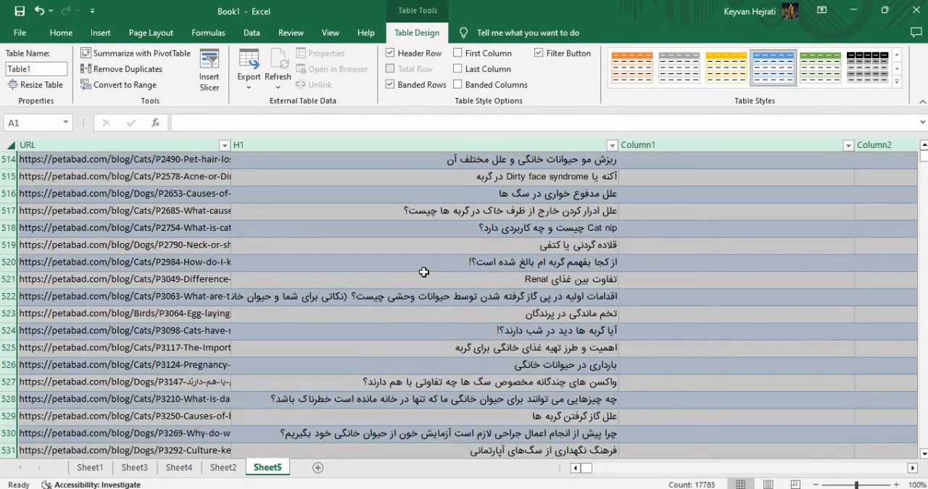
left_click(427, 276)
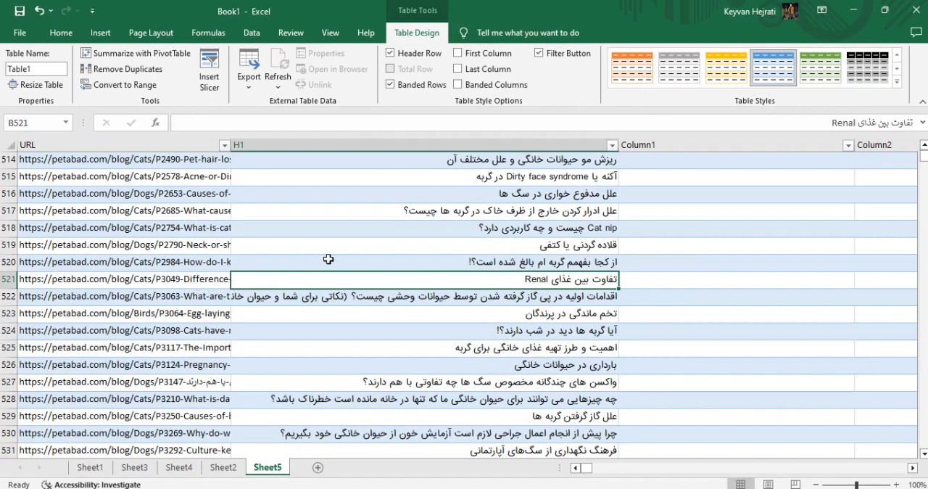
Look through the formatted table from the header row down to the last URL entry.
scroll(400, 250, "up", 20)
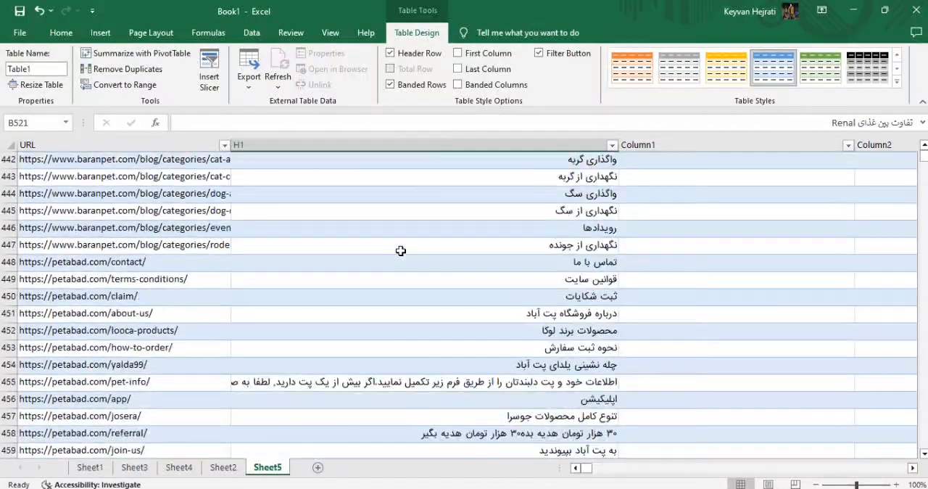
left_click(587, 212)
scroll(659, 253, "up", 5)
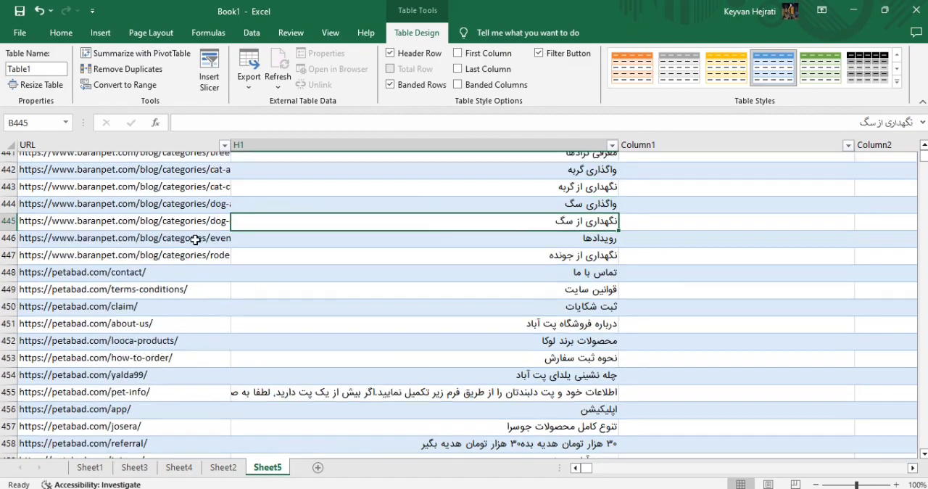
left_click_drag(925, 165, 924, 149)
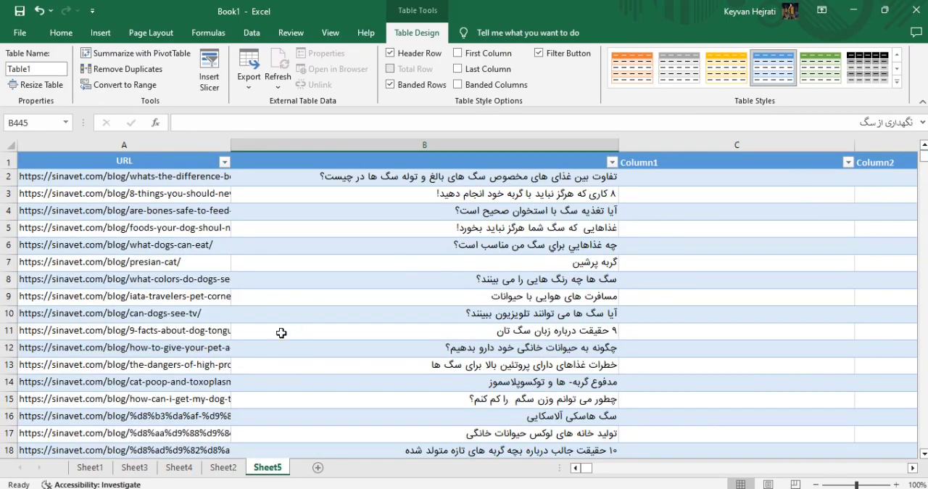
scroll(210, 340, "down", 4)
left_click(132, 343)
key("ctrl+Down")
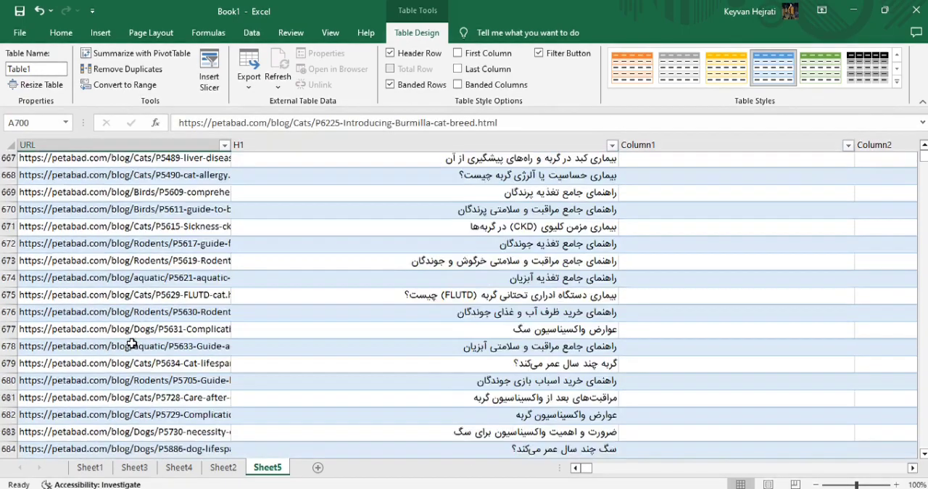
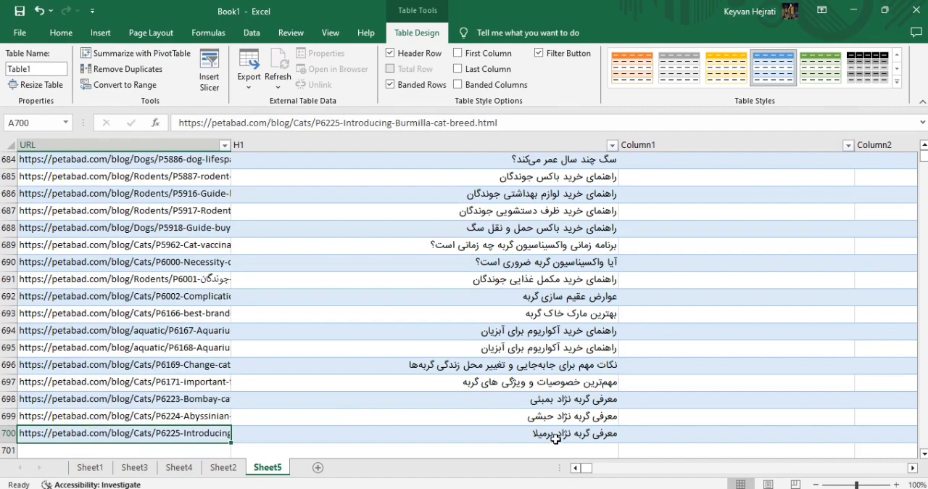
Find the gap in the H1 column and delete row 137, the baranpet.com/blog/ entry that has no heading.
left_click(555, 437)
key("ctrl+shift+Up")
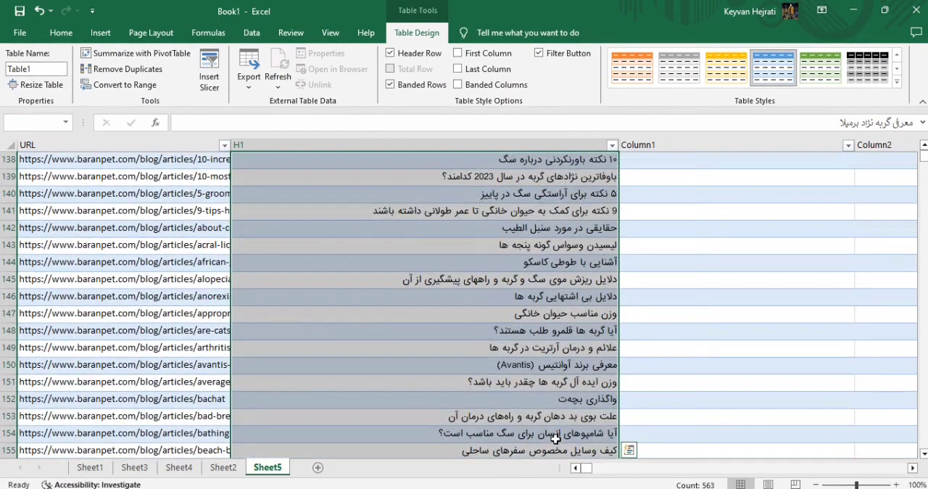
left_click(586, 261)
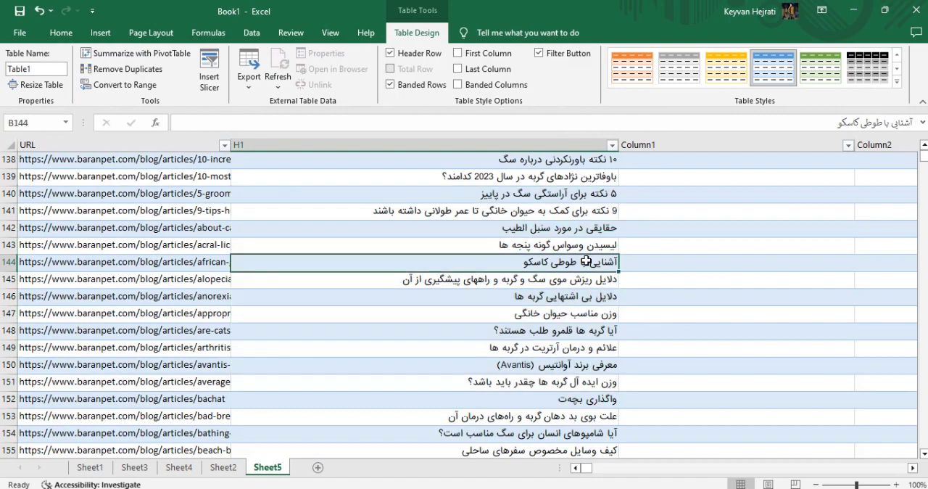
left_click(550, 161)
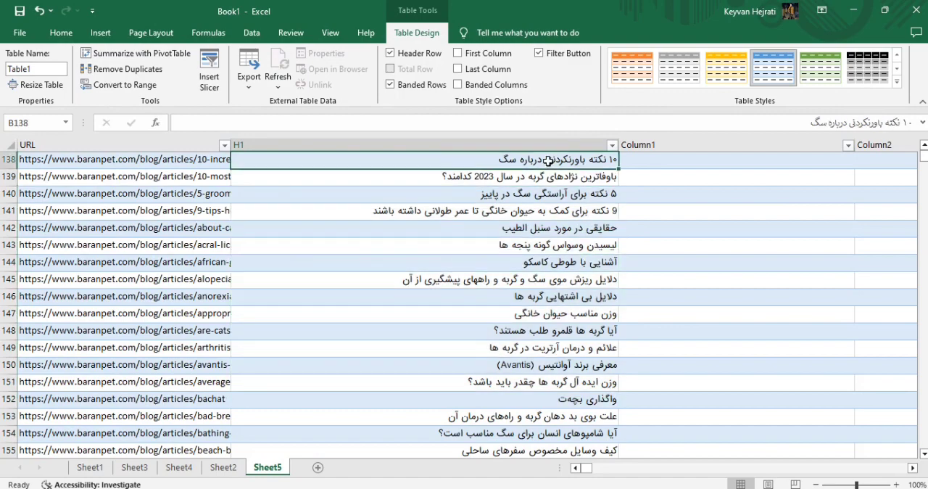
scroll(549, 160, "down", 6)
scroll(516, 218, "up", 10)
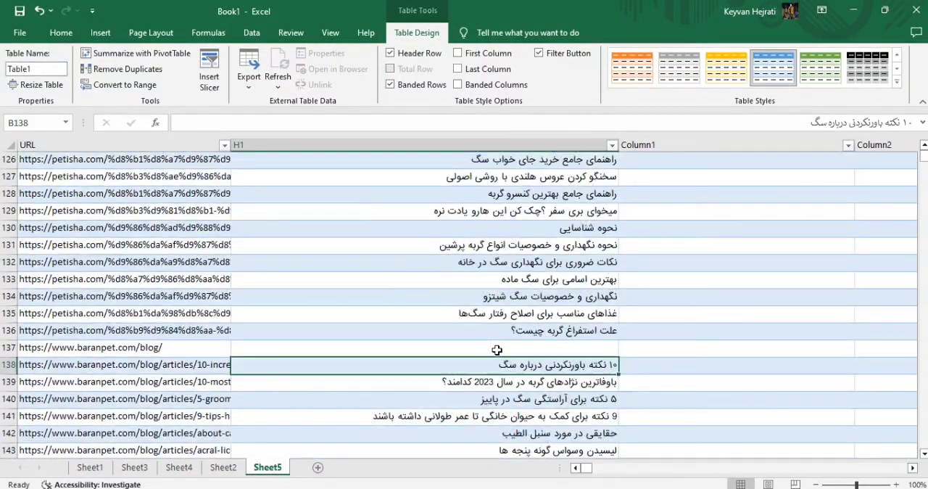
right_click(7, 348)
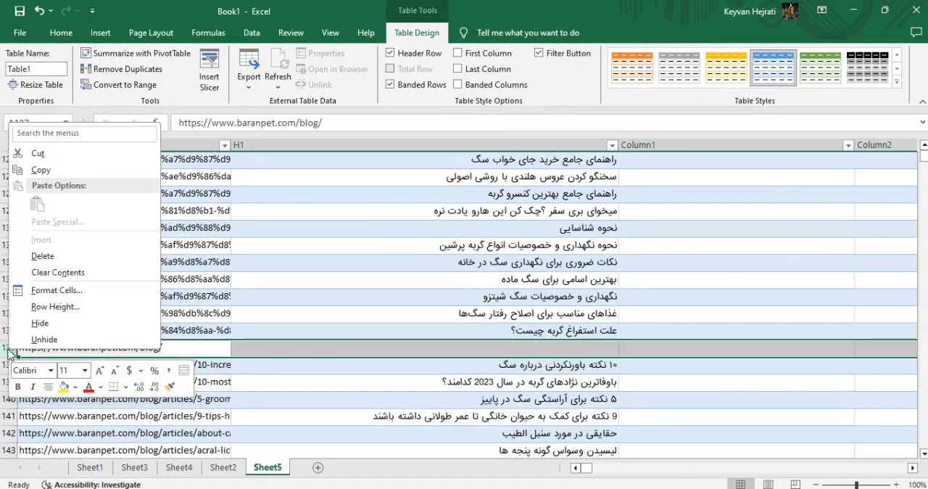
left_click(92, 262)
left_click(132, 277)
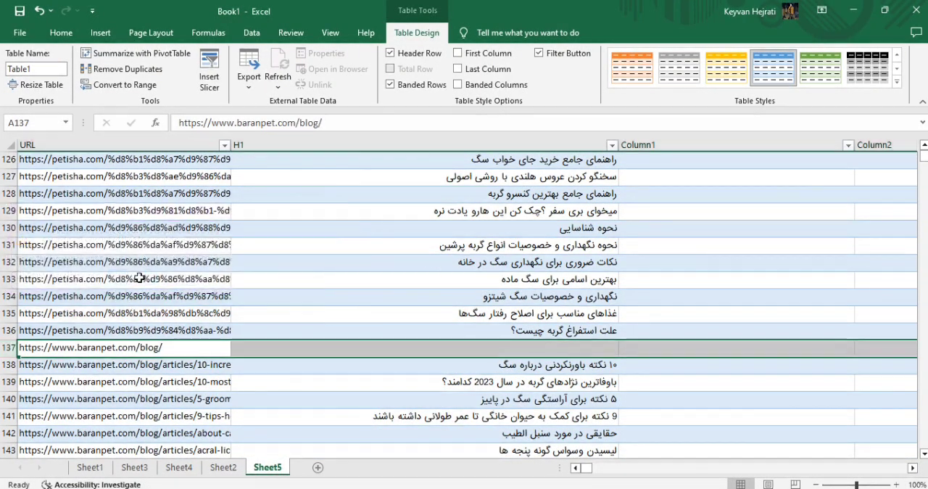
Select the H1 headings from B2 through B80 and copy them.
scroll(269, 343, "up", 20)
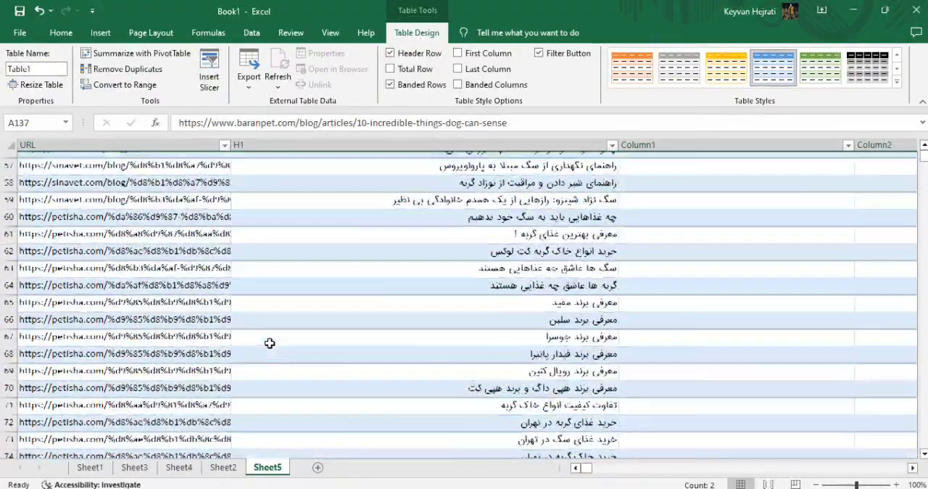
scroll(269, 343, "up", 7)
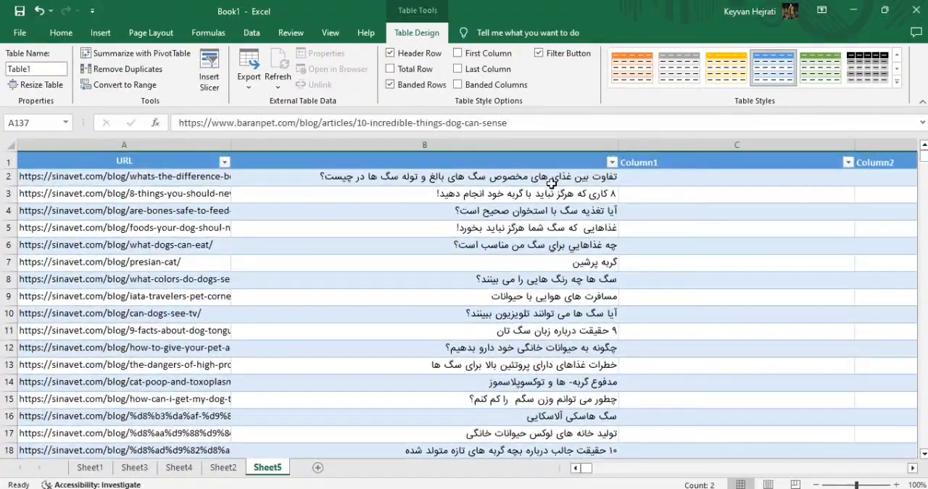
left_click(552, 184)
scroll(549, 217, "down", 20)
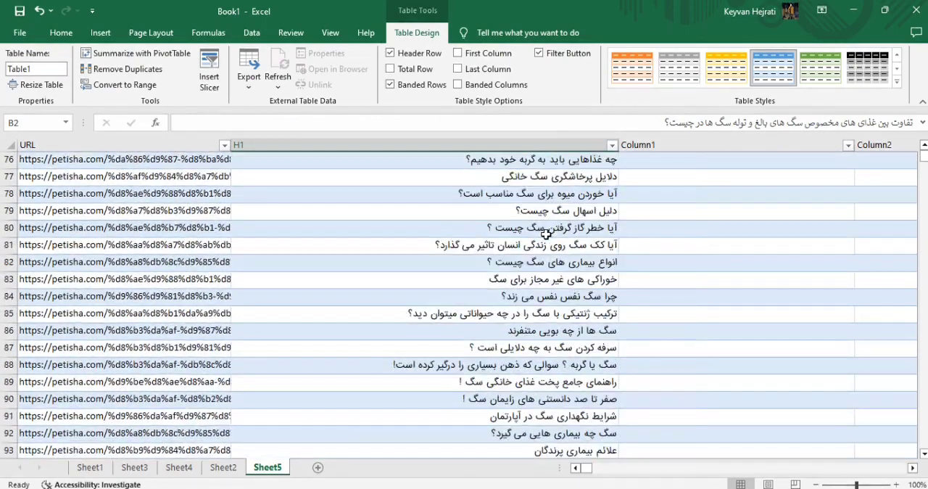
left_click(477, 227, "shift")
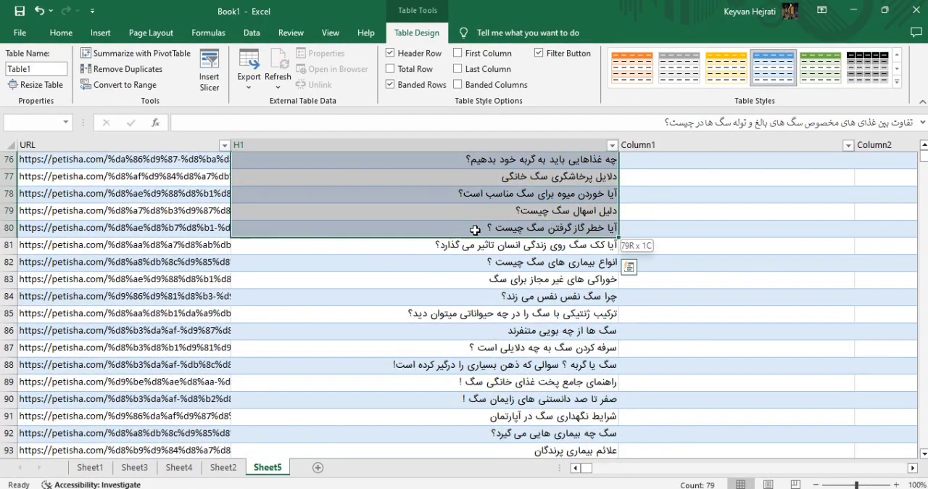
key("ctrl+c")
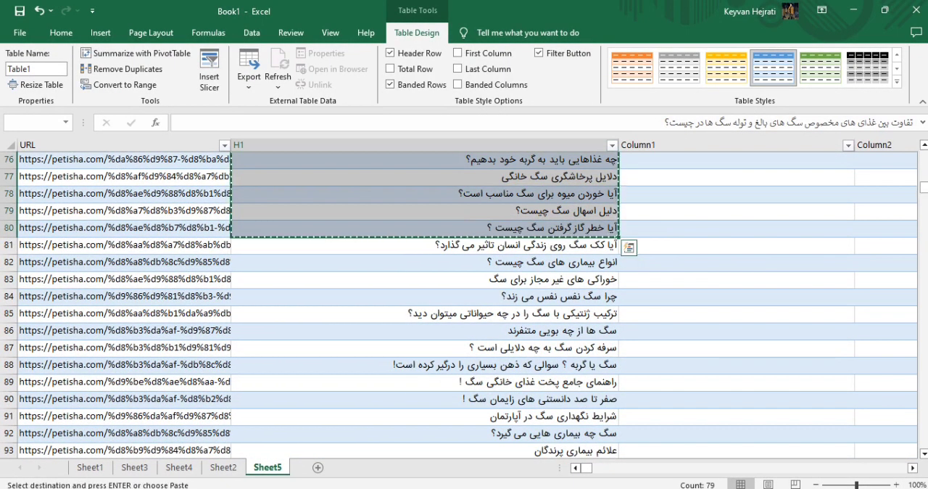
Switch to Notepad++, insert a blank line under the Persian ChatGPT prompt title, and remove the indent before the "Convert the following sentences" prompt.
left_click(341, 480)
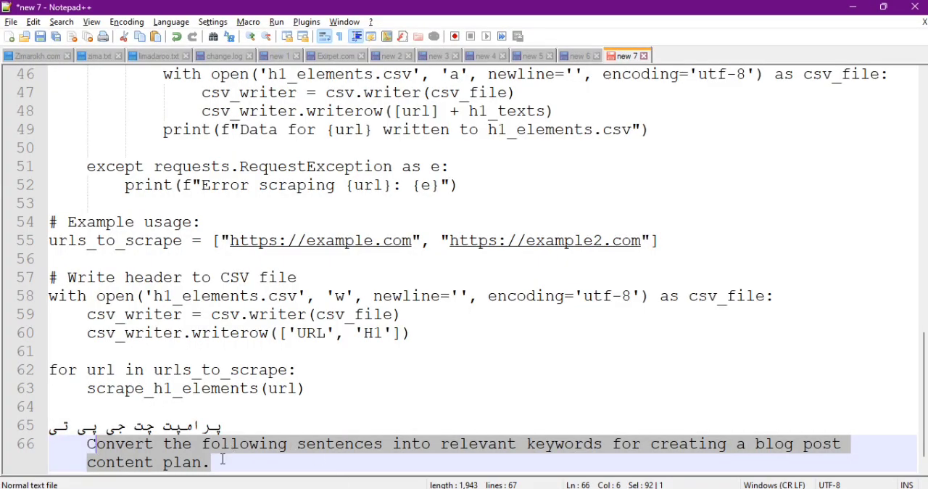
left_click(246, 407)
left_click(246, 426)
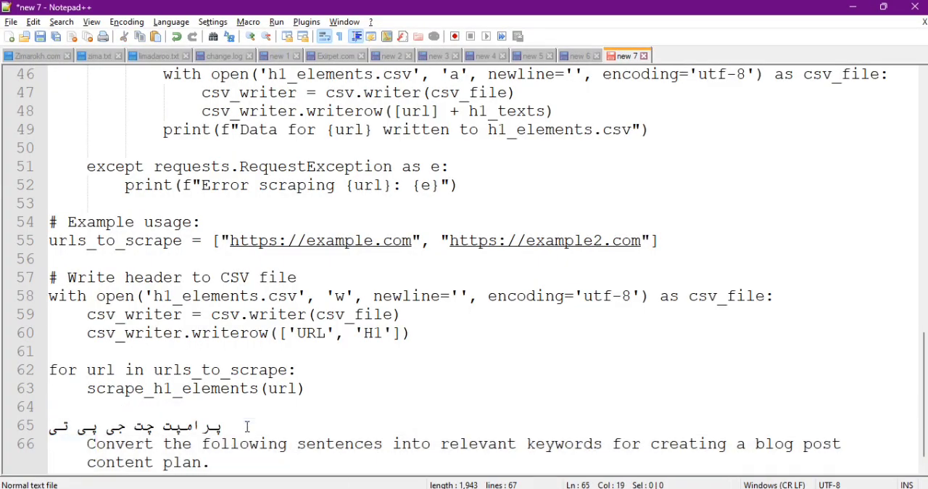
key("Return")
scroll(237, 433, "down", 1)
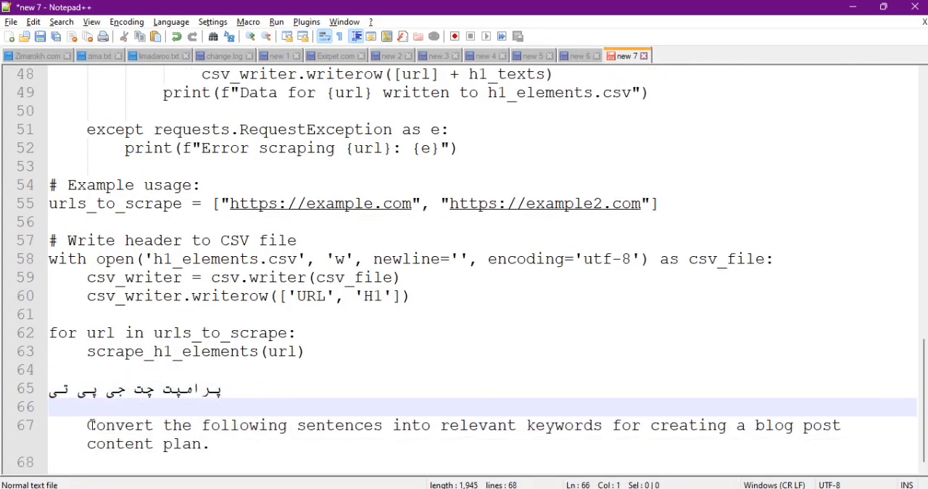
left_click_drag(89, 425, 41, 428)
key("BackSpace")
Copy the prompt "Convert the following sentences into relevant keywords for creating a blog post content plan." into the ChatGPT message in Chrome.
left_click_drag(111, 441, 27, 426)
key("alt+Tab")
key("alt+Tab")
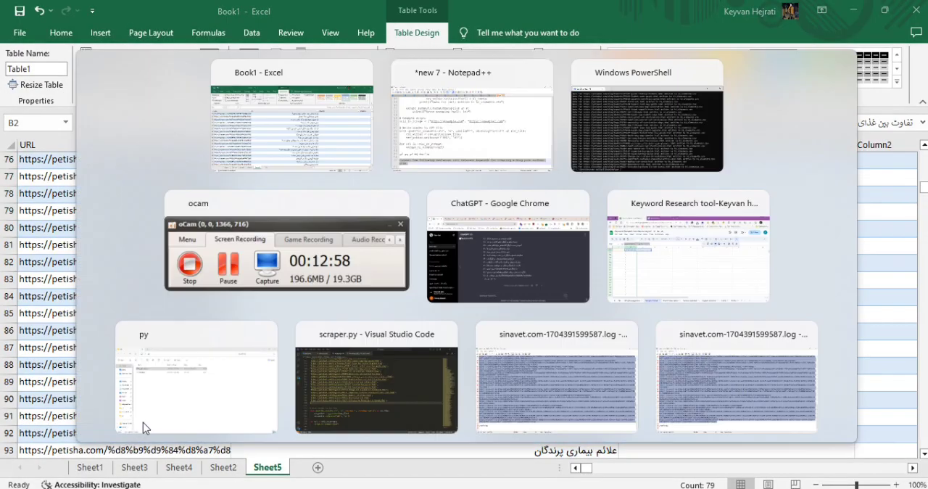
key("alt+Tab")
Copy the headings in B2:B80 from Excel again, add them on a new line below the ChatGPT prompt, and send the message.
key("alt+Tab")
key("alt+Tab")
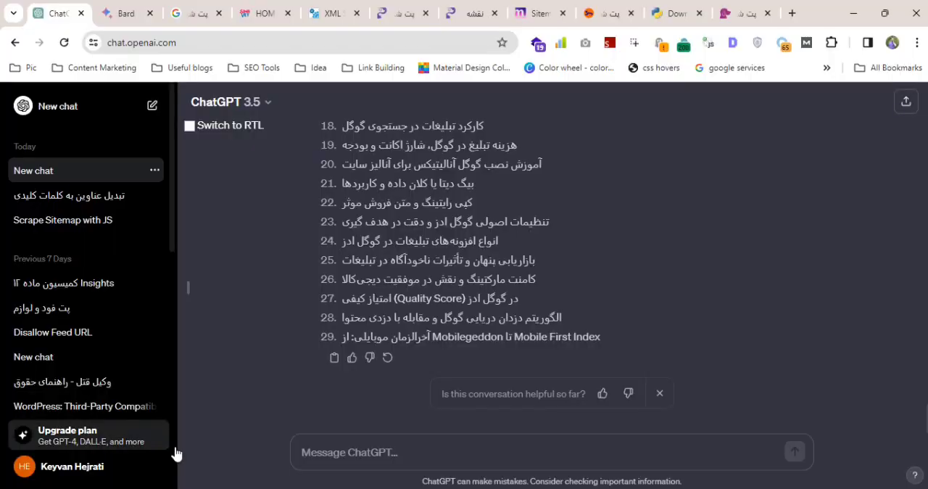
key("ctrl+v")
key("alt+Tab")
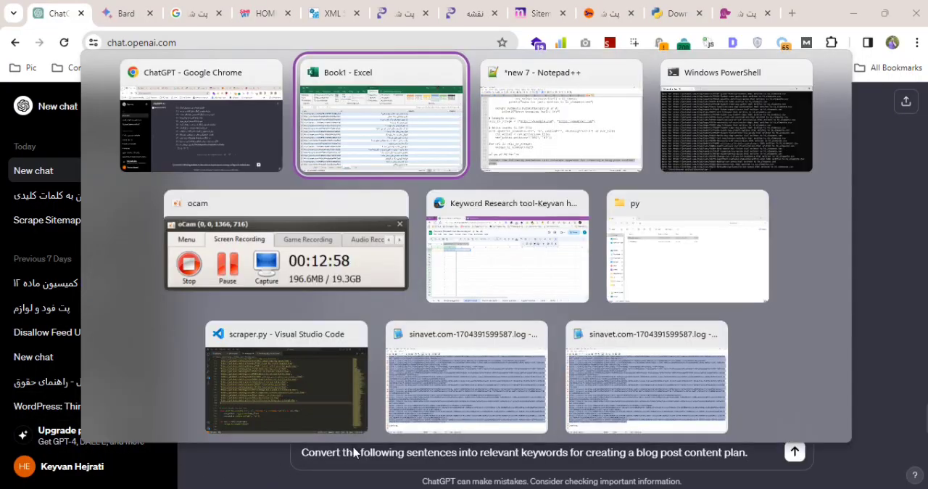
key("shift+Down")
key("shift+Down")
key("shift+Down")
key("shift+Down")
key("ctrl+c")
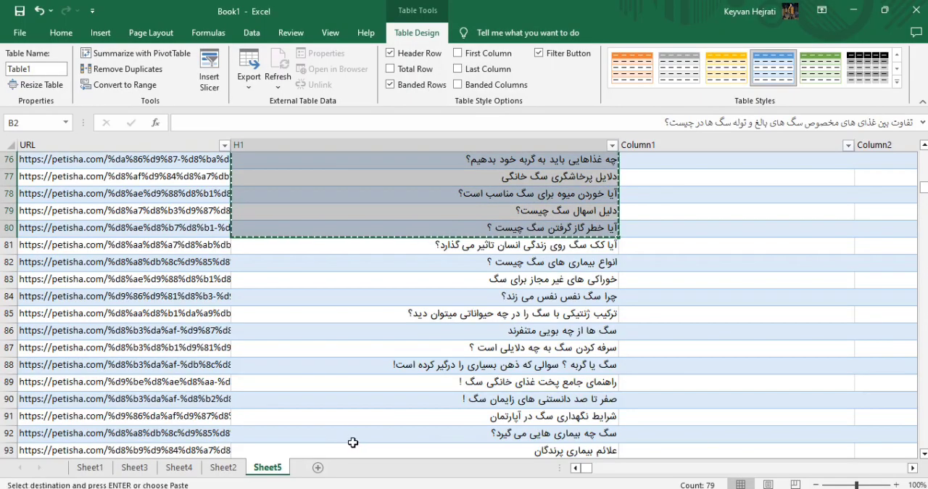
key("alt+Tab")
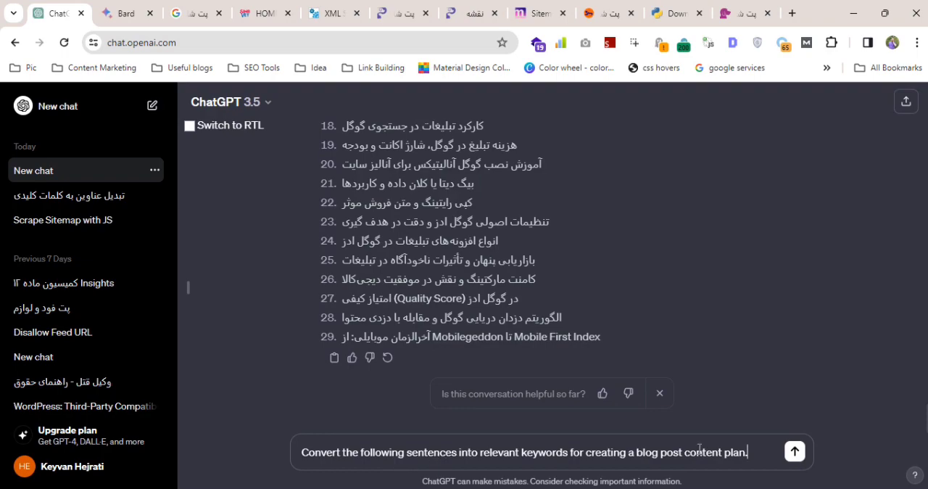
key("shift+Return")
key("ctrl+v")
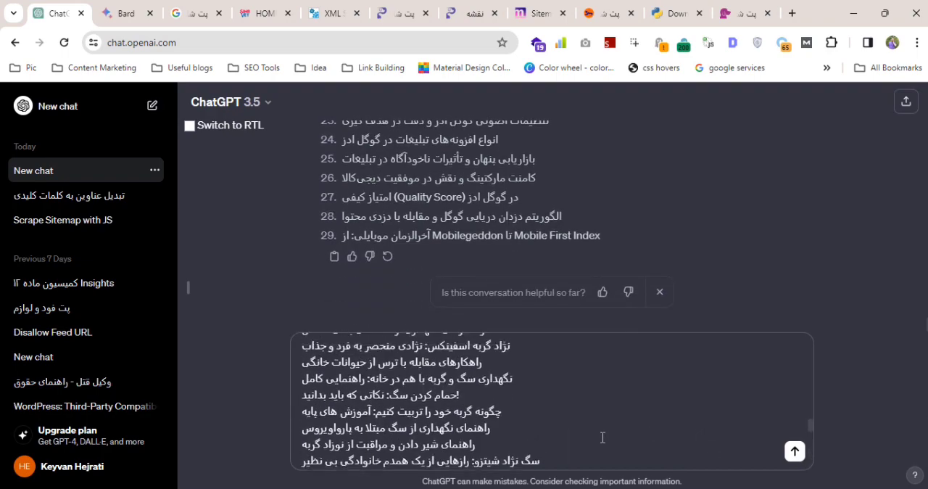
scroll(602, 437, "up", 10)
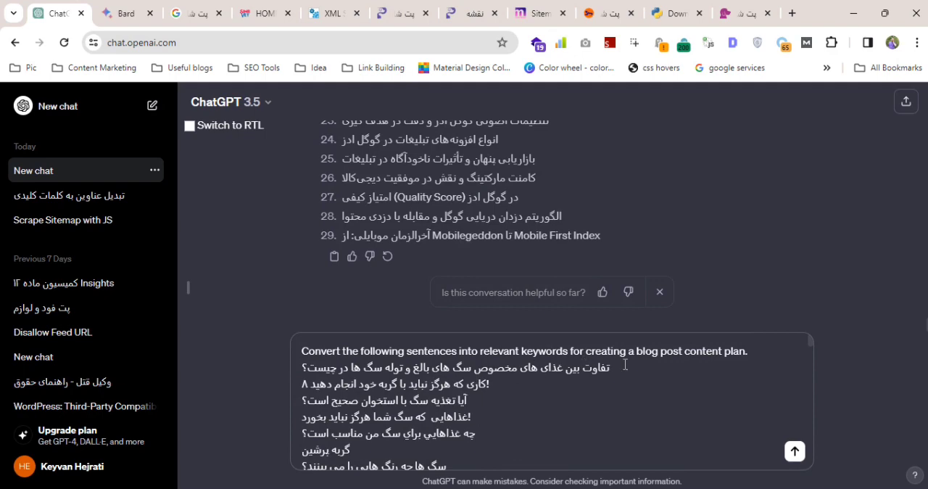
left_click(793, 457)
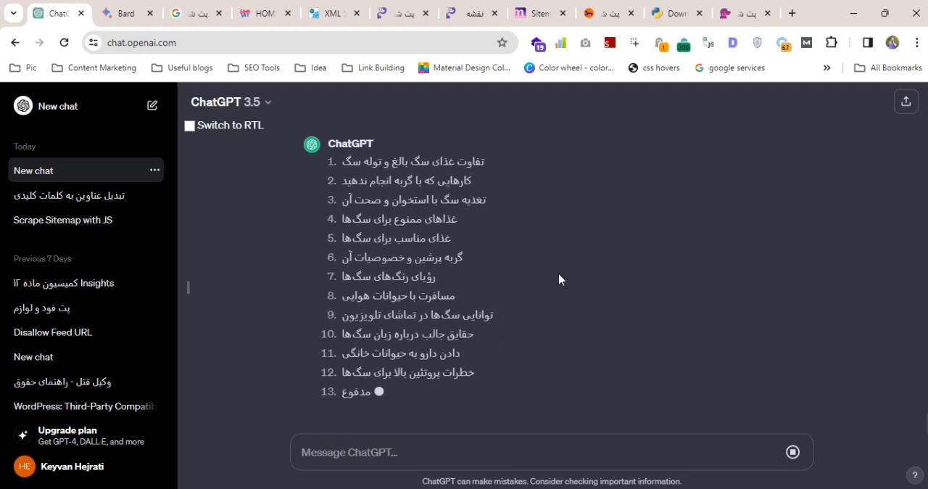
Copy the sent prompt with its headings from the ChatGPT conversation and submit it in the open Bard chat.
key("alt+Tab")
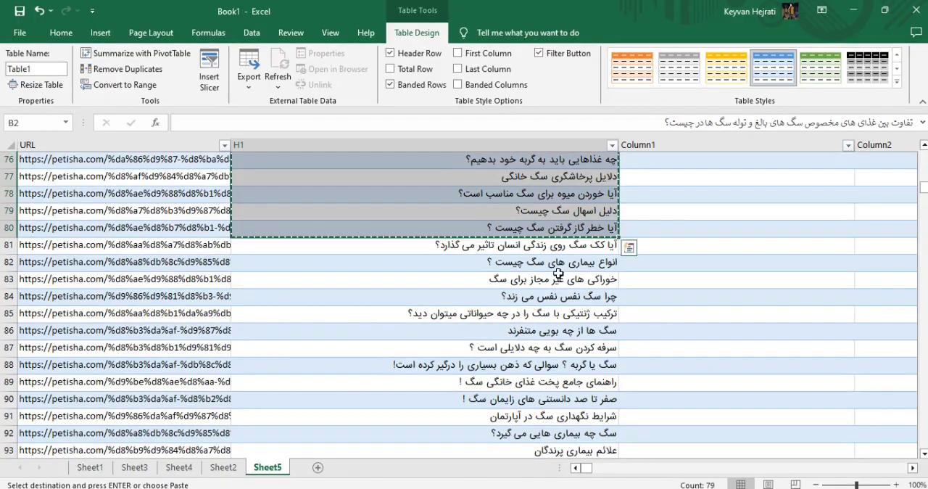
key("alt+Tab")
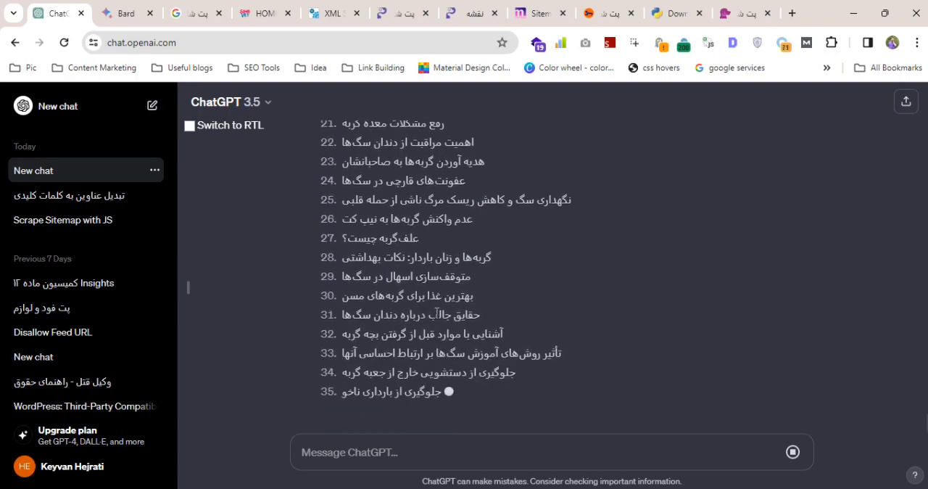
scroll(460, 335, "up", 15)
left_click_drag(329, 310, 322, 281)
left_click(128, 13)
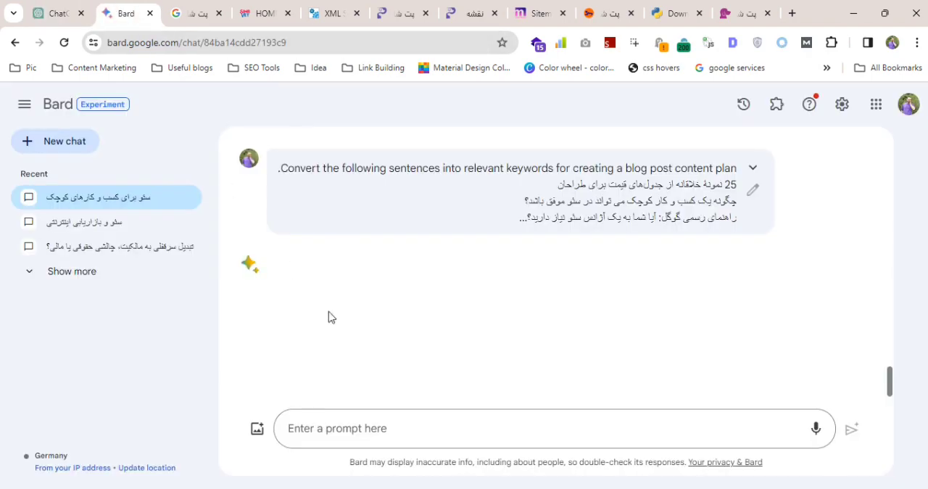
left_click(427, 427)
key("ctrl+v")
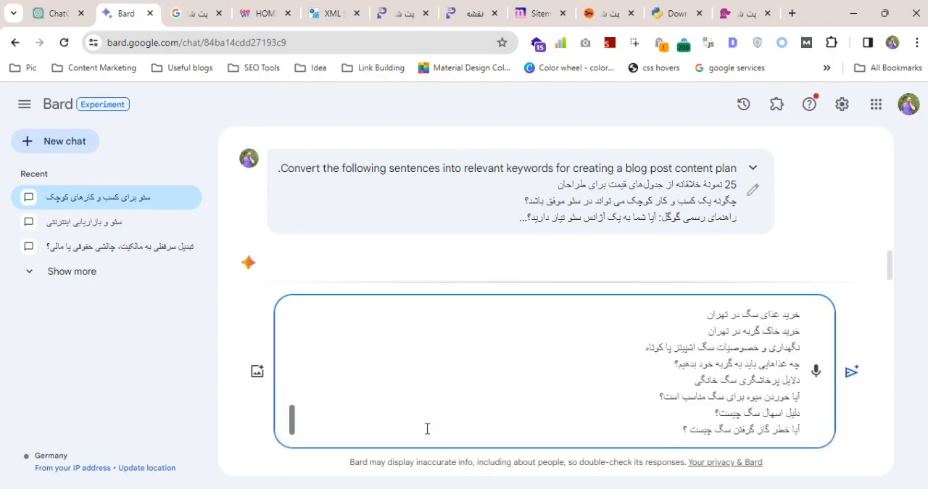
key("Return")
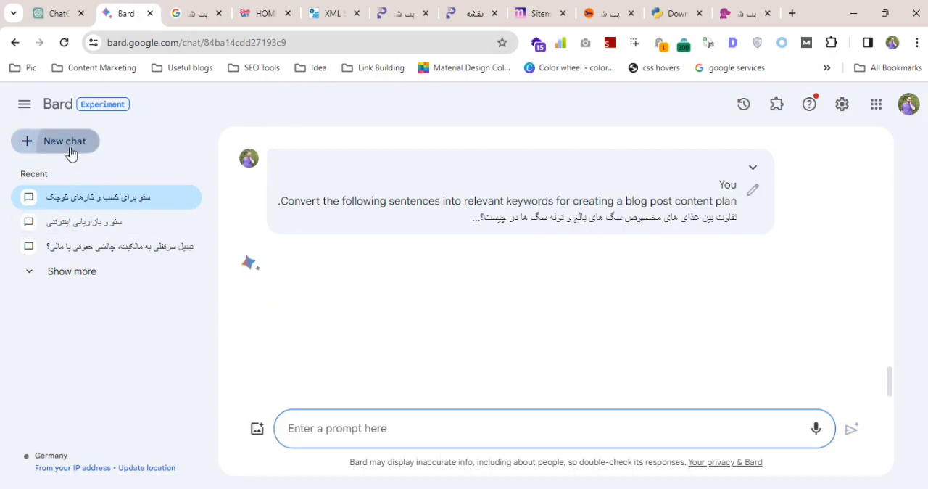
Start a new Bard chat and submit the copied keyword-conversion prompt with its headings there.
left_click(71, 150)
left_click(373, 425)
key("ctrl+v")
key("Return")
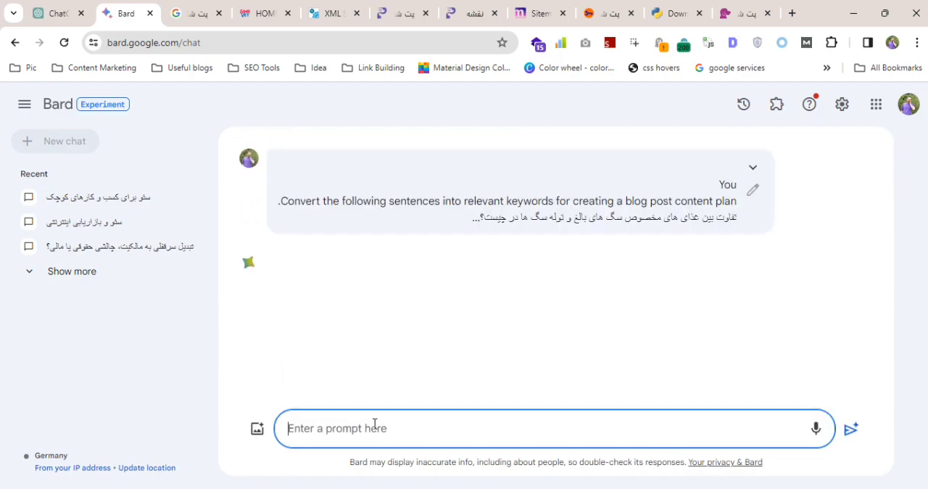
Return to the ChatGPT conversation, have it continue generating the keyword list, and stop the generation.
left_click(61, 16)
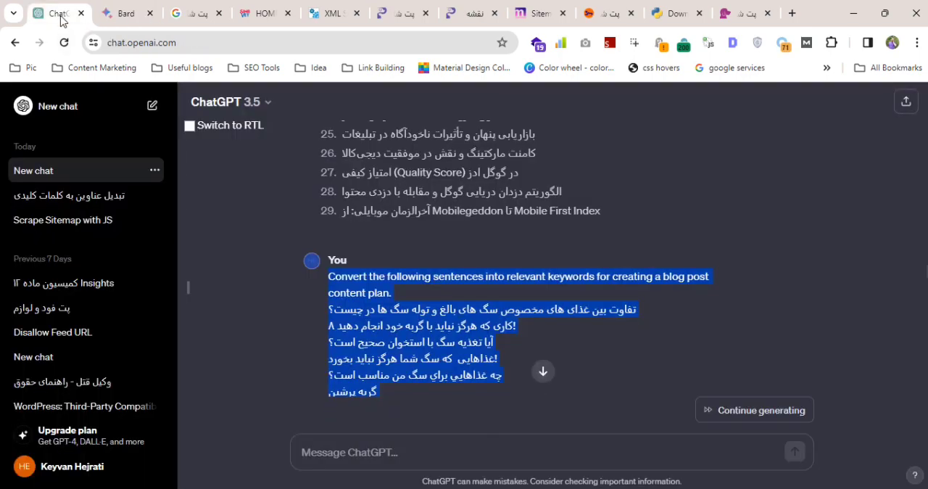
left_click(547, 373)
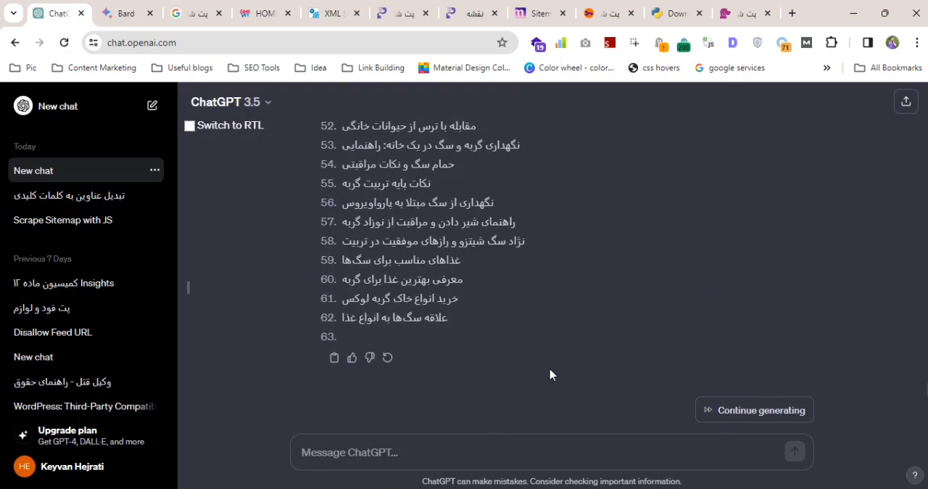
left_click(763, 411)
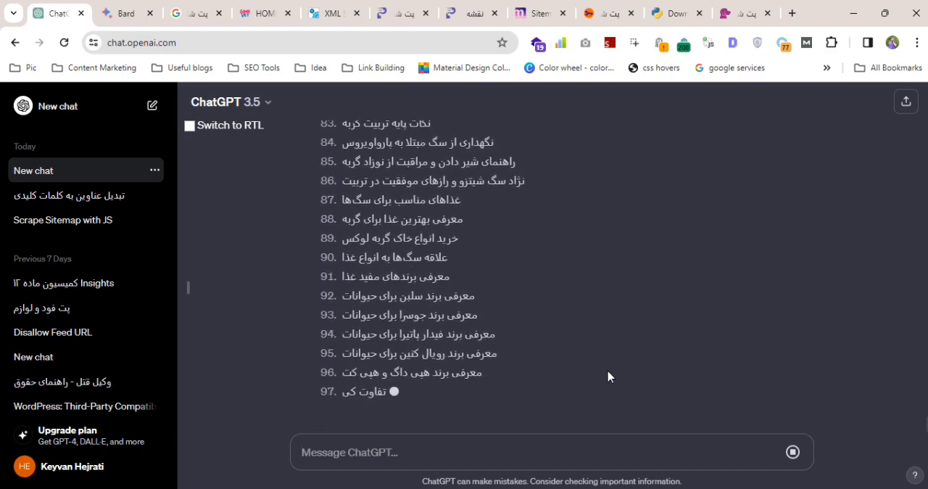
left_click(793, 453)
Compare ChatGPT's keyword list with the original H1 headings in the Excel table and in the sent prompt.
scroll(434, 305, "up", 5)
scroll(435, 305, "up", 10)
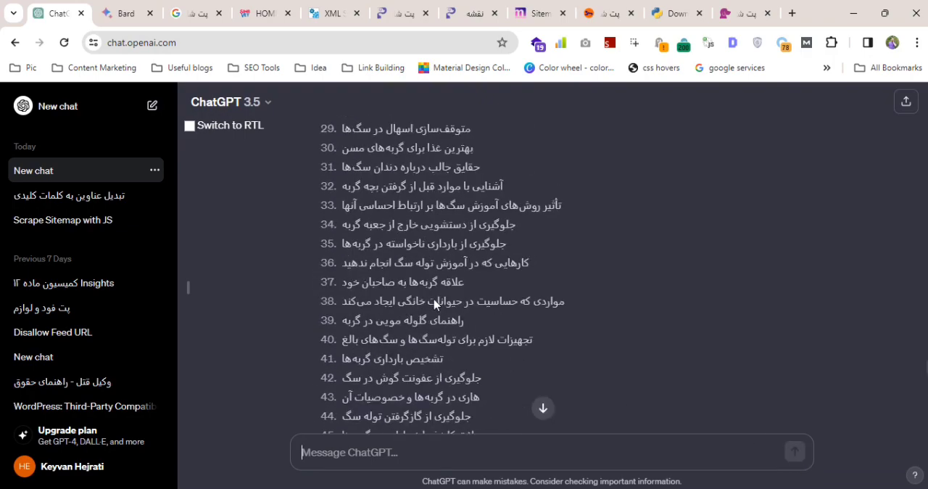
key("alt+Tab")
scroll(368, 297, "up", 6)
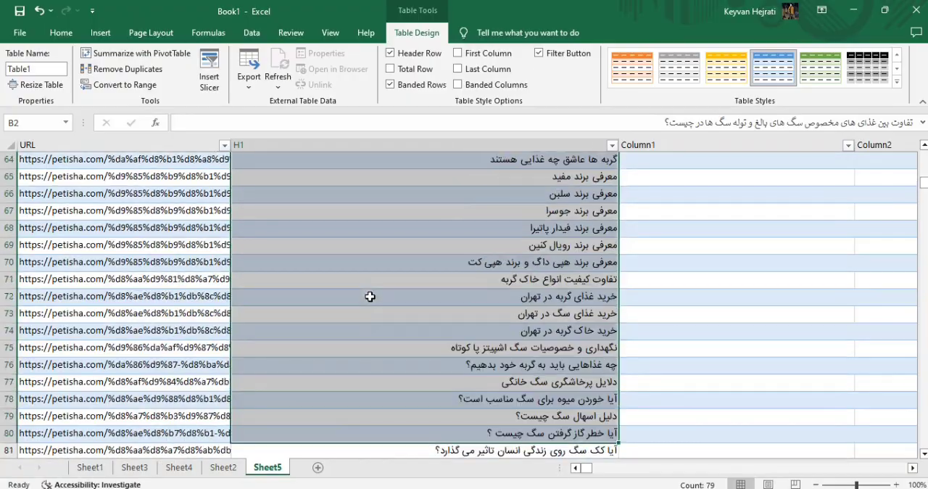
scroll(368, 297, "down", 6)
key("ctrl+c")
key("alt+Tab")
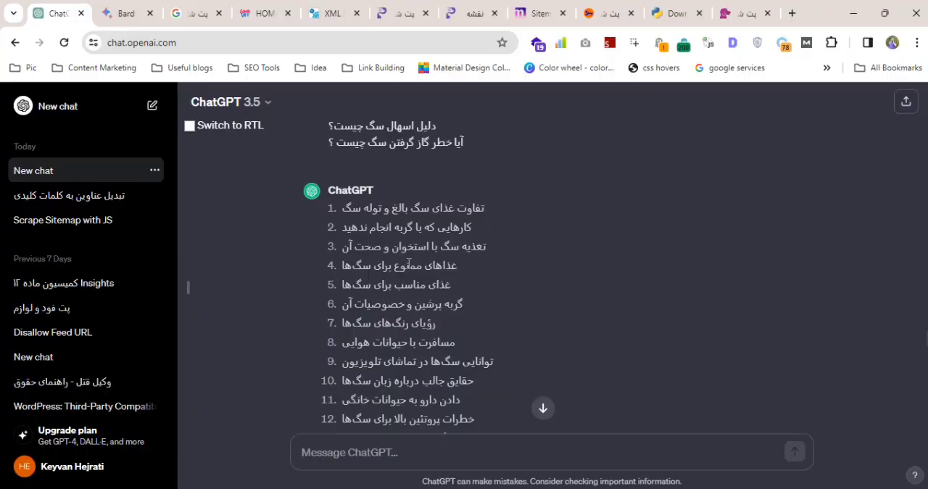
scroll(416, 419, "up", 10)
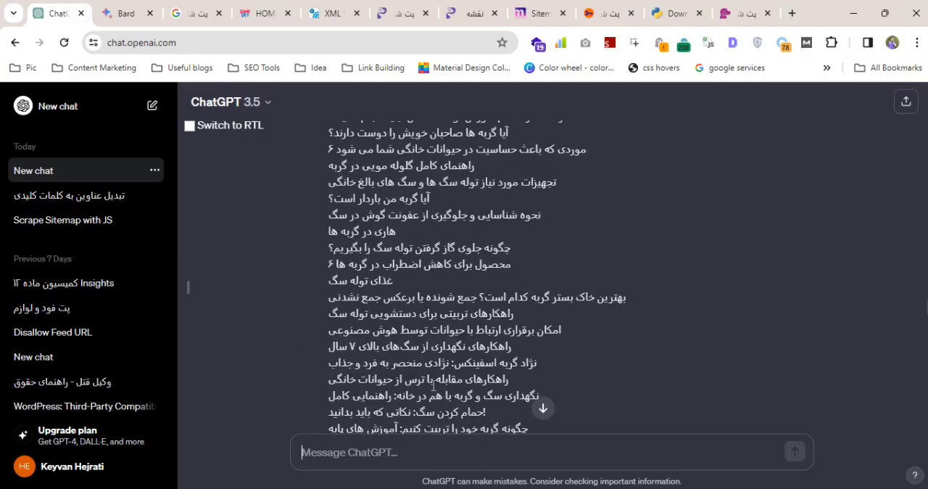
Paste the copied H1 headings into the ChatGPT message and copy the keyword-conversion prompt from line 67 in Notepad++.
left_click(380, 447)
key("ctrl+v")
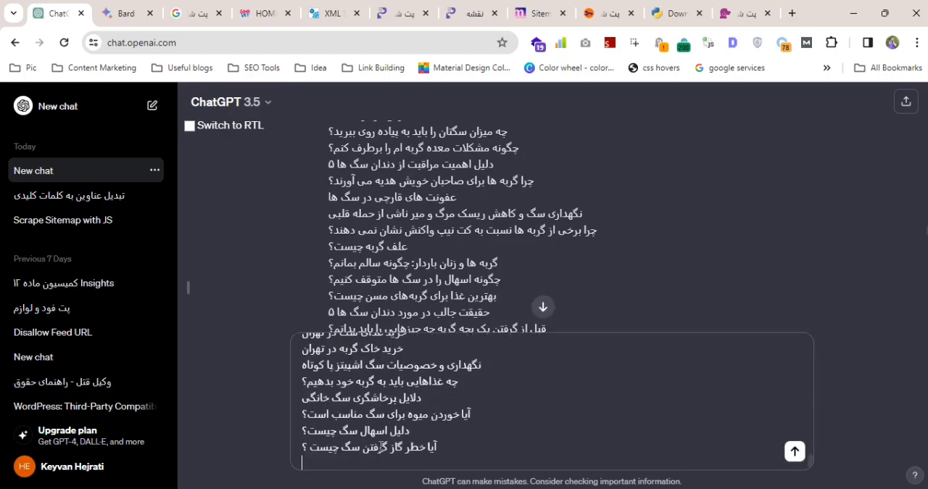
key("alt+Tab")
key("alt+Tab")
key("Tab")
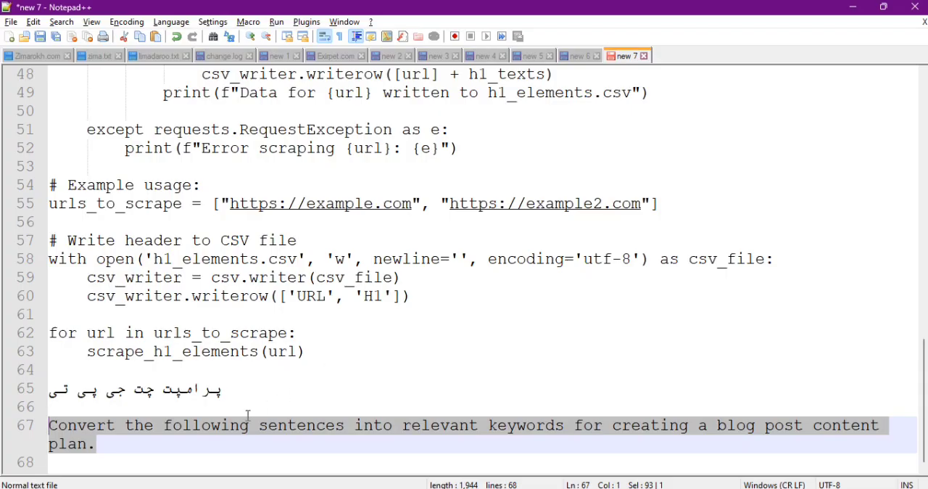
Insert the copied keyword-conversion prompt on its own line above the pasted headings in the ChatGPT message.
key("alt+Tab")
scroll(311, 409, "up", 6)
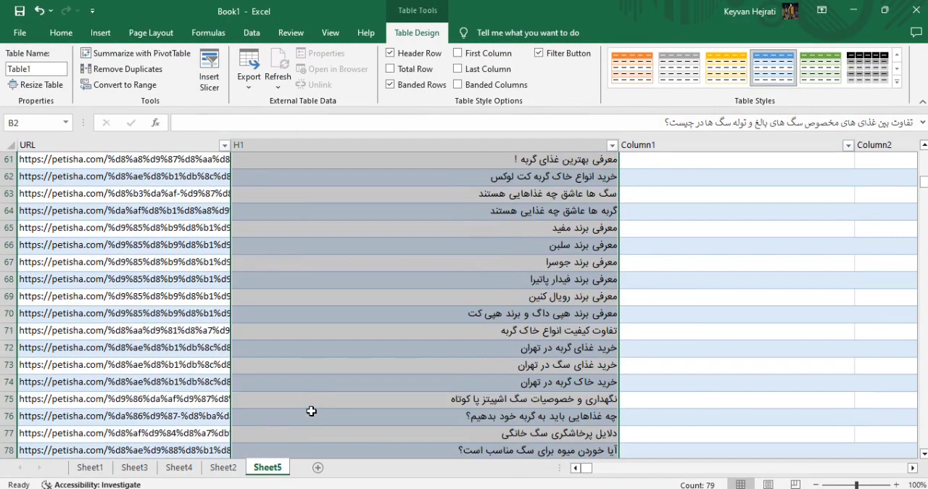
key("alt+Tab")
key("Tab")
scroll(322, 437, "up", 10)
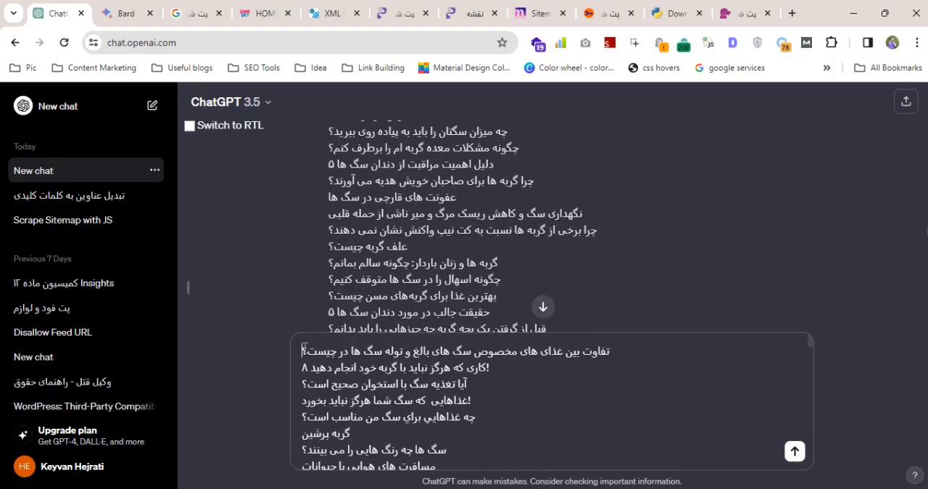
key("shift+Return")
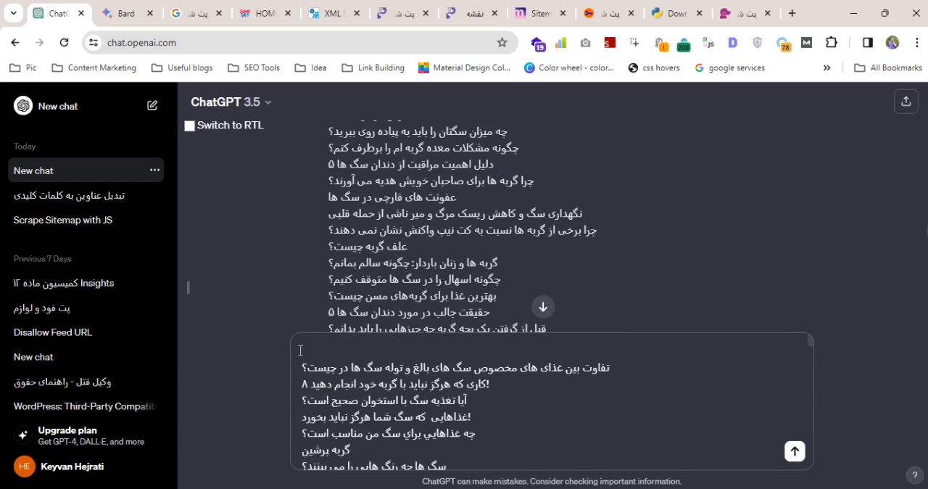
key("ctrl+v")
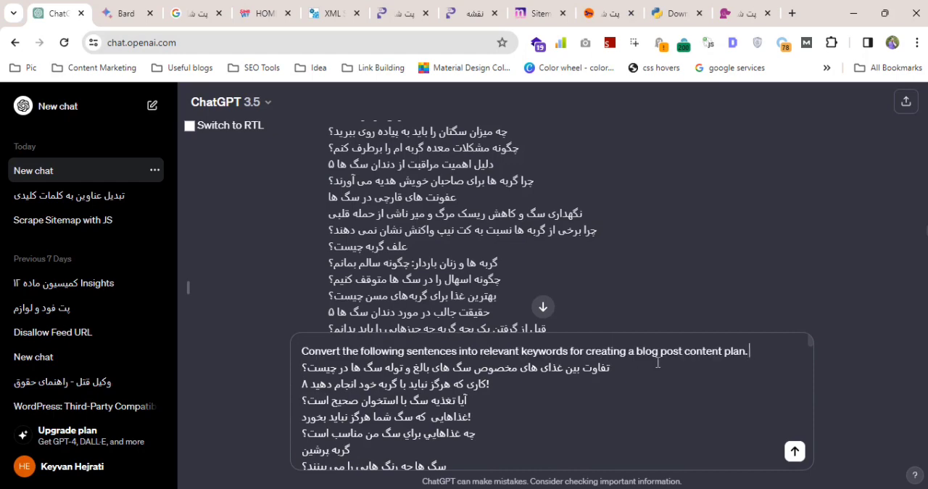
Add the line "remove duplicate ones." between the prompt and the headings and send the message to ChatGPT.
key("shift+Return")
type("remove duplicate ones.")
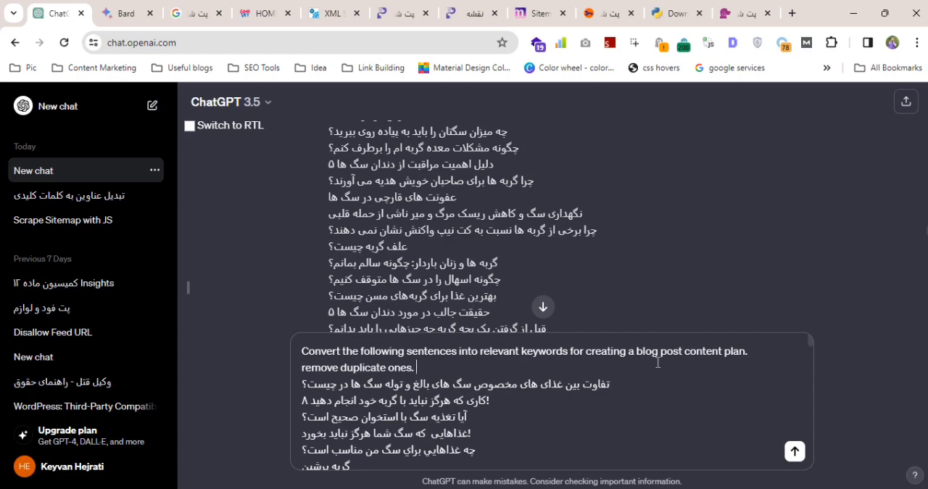
key("Return")
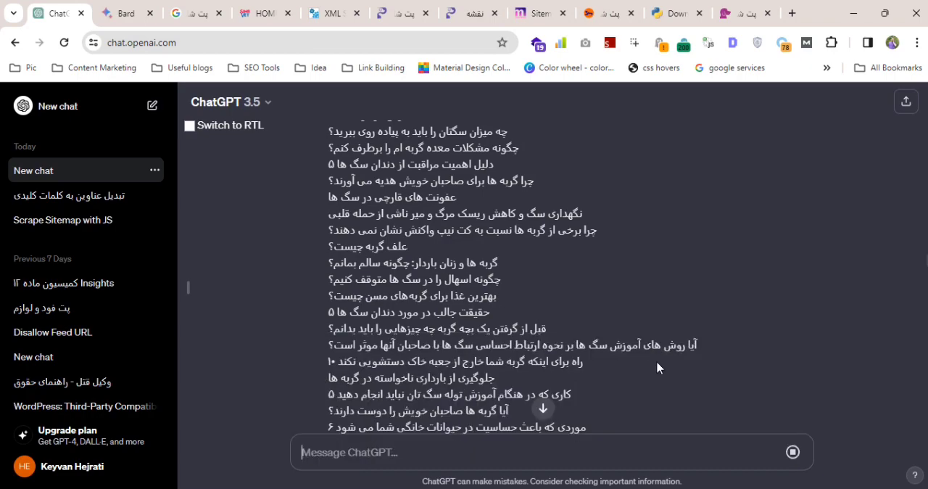
left_click(542, 408)
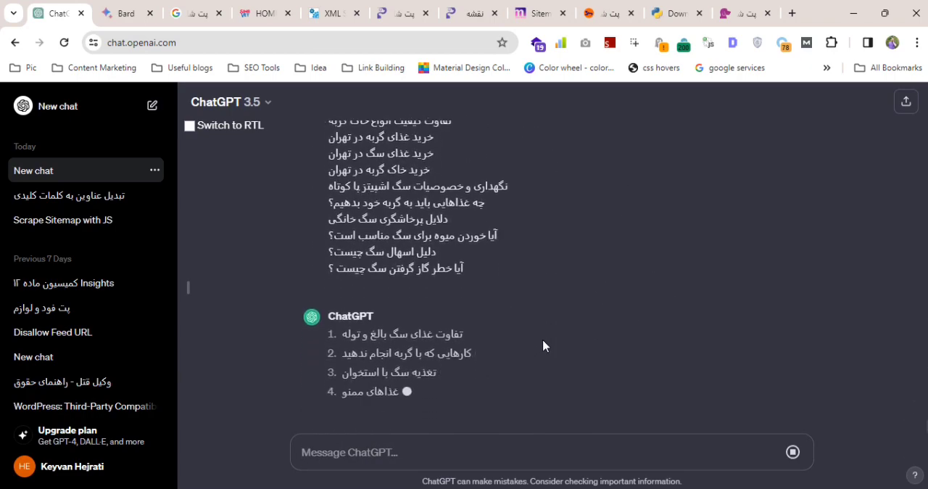
Switch to Bard, review its previous answer, and set the drafted prompt's English instruction line to left-to-right direction.
left_click(127, 13)
scroll(754, 261, "down", 3)
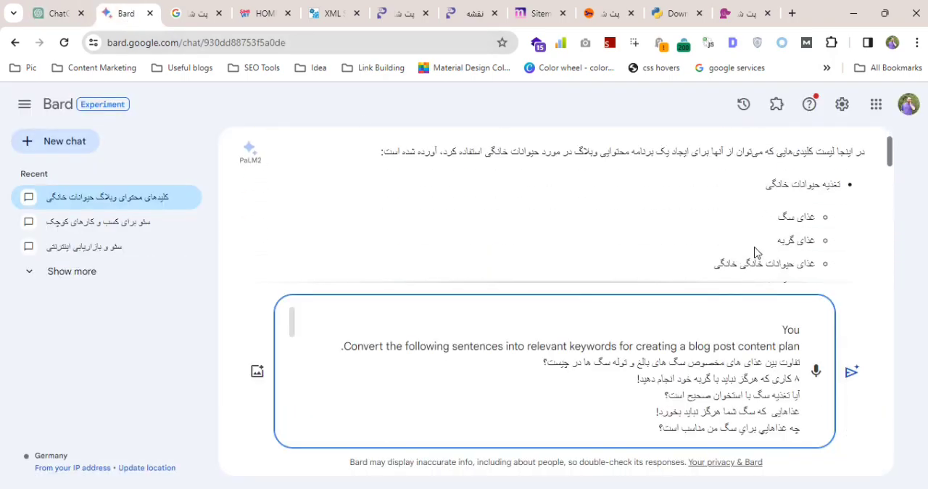
scroll(764, 226, "down", 2)
scroll(765, 222, "down", 5)
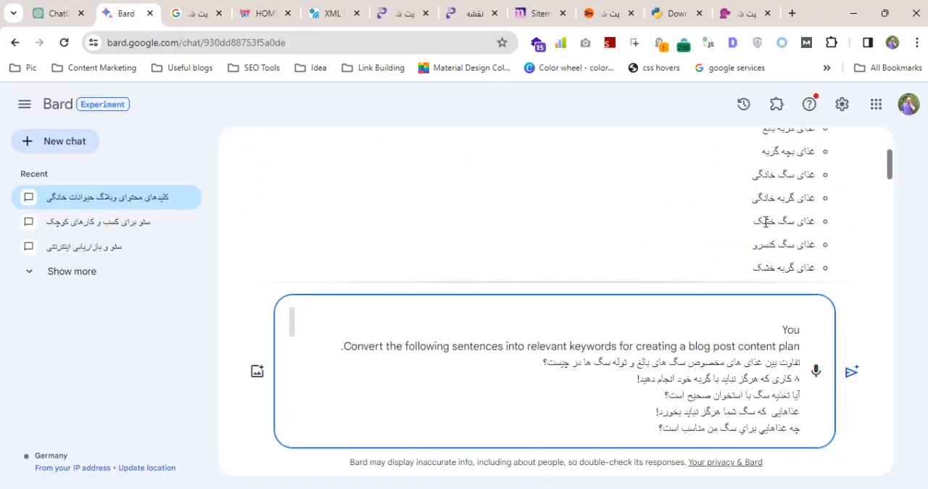
scroll(765, 222, "down", 10)
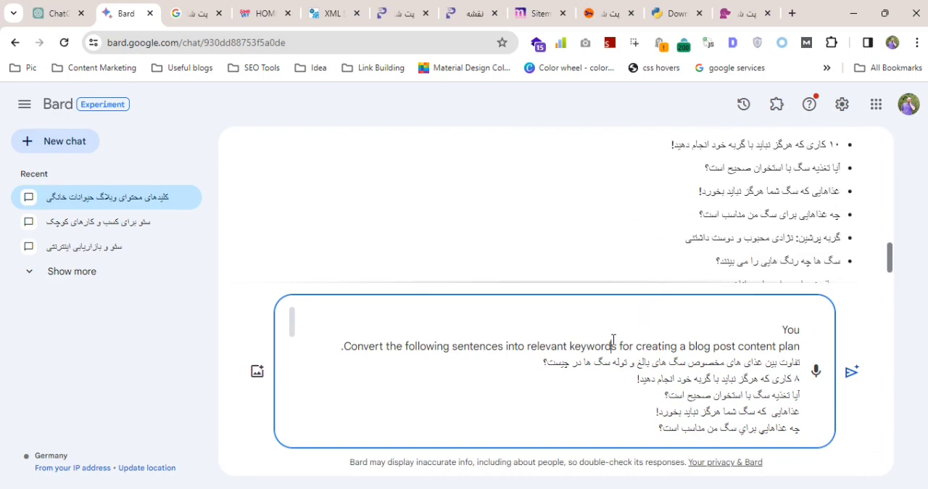
key("ctrl+shift")
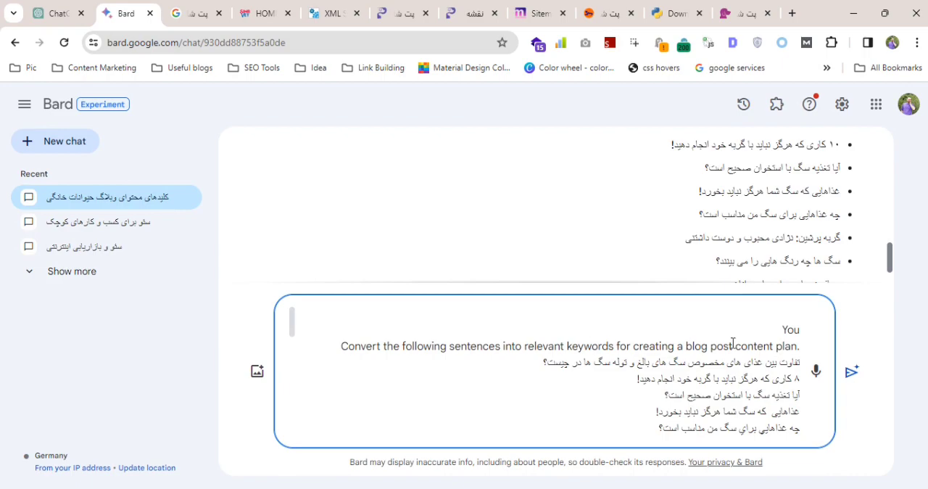
Start a final line below the headings in the Bard prompt reading "crate a table. 1st column given sentences and 2nd".
scroll(777, 350, "down", 10)
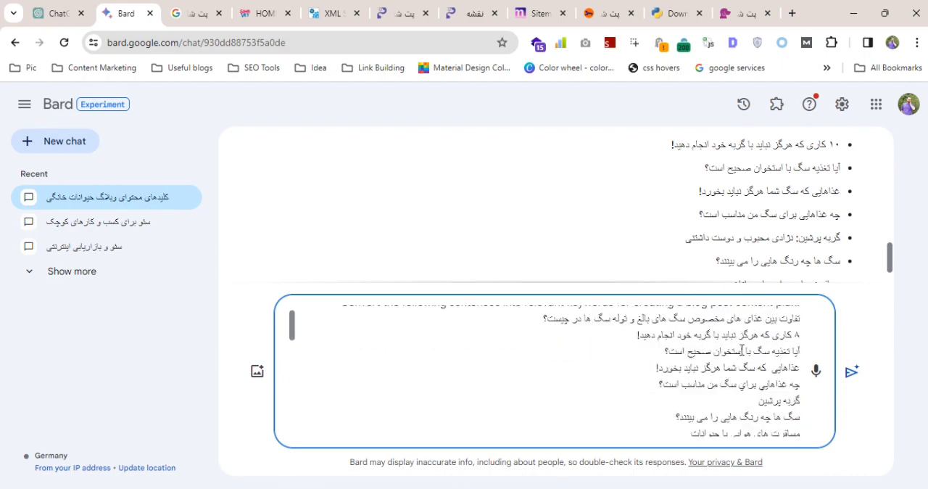
scroll(742, 350, "down", 3)
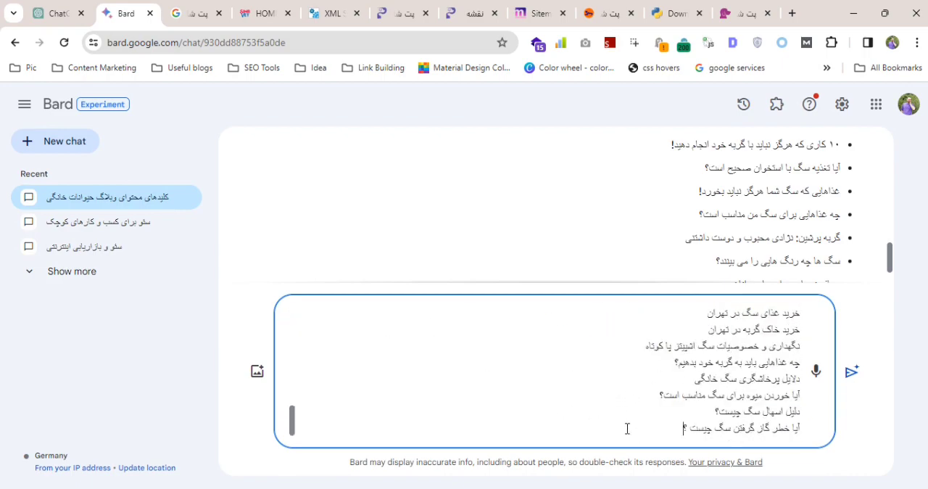
key("shift+Return")
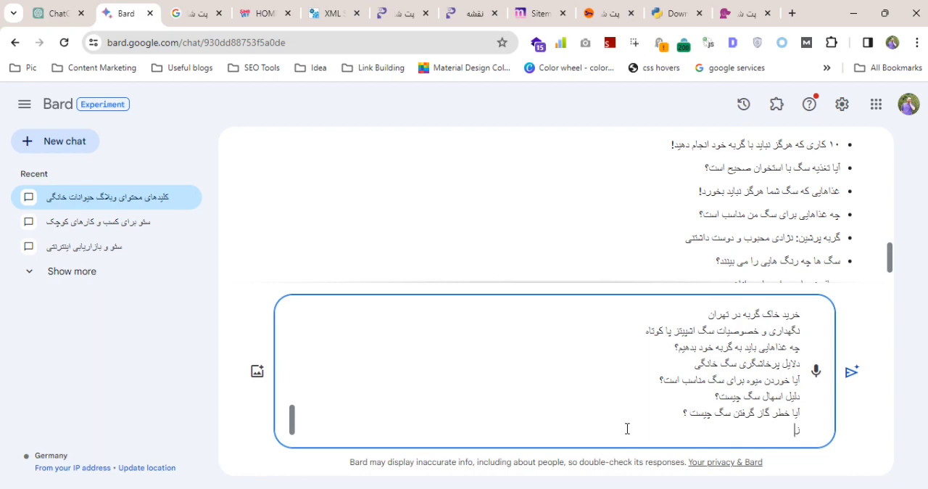
type("crate a table. 1")
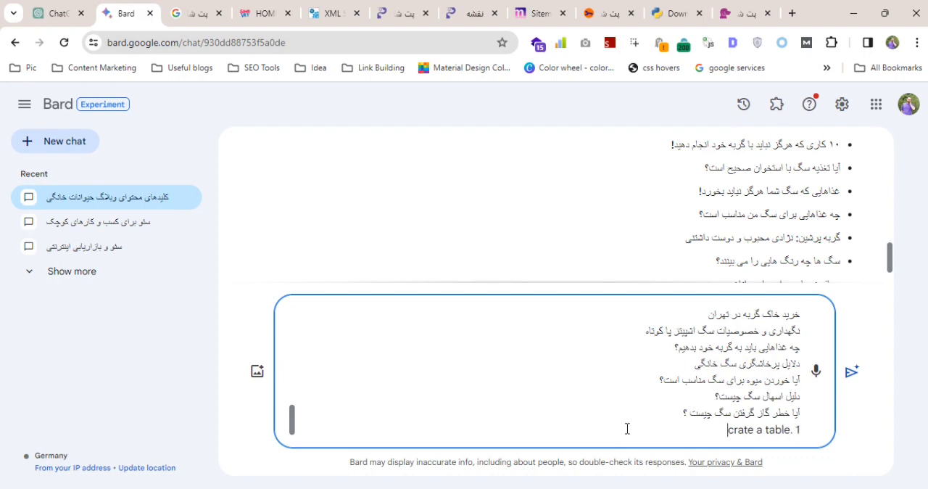
type("st column")
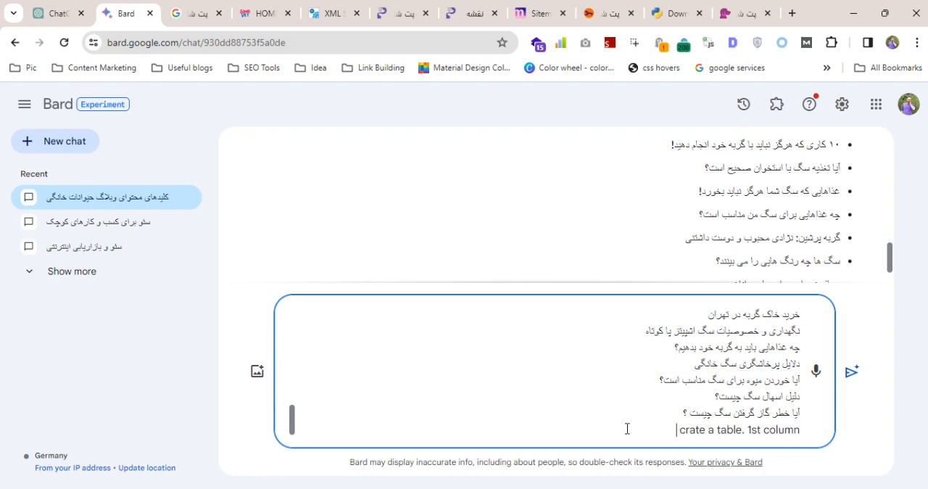
type(" g")
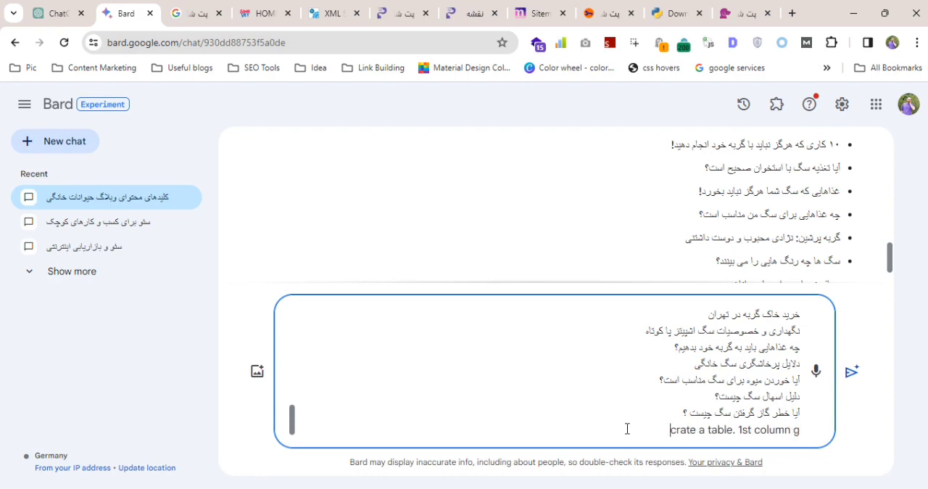
type("iven sentenc")
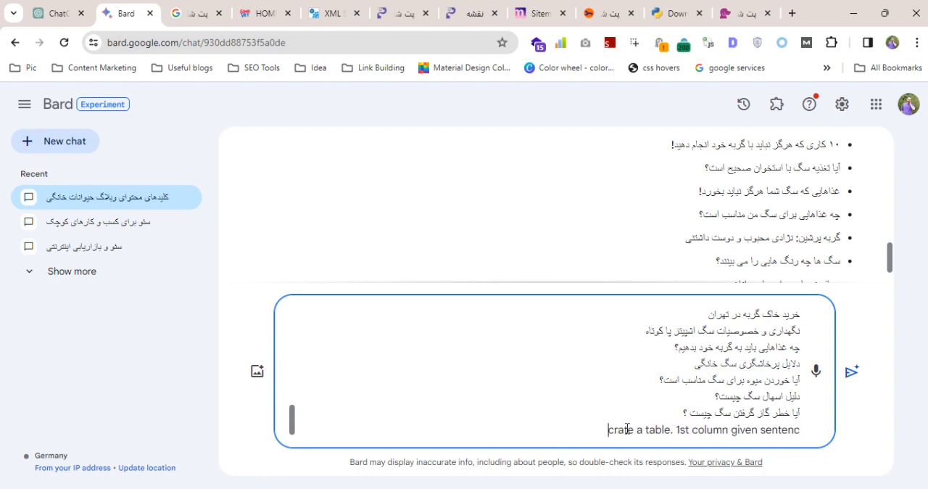
type("es and 2nd")
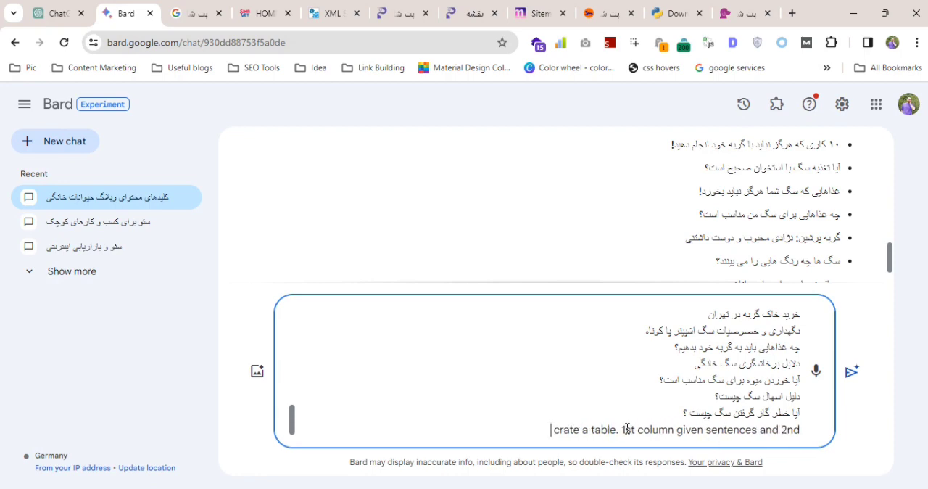
Complete the table instruction with "cinverted keyword" as the second column and submit the prompt to Bard.
type("keywo")
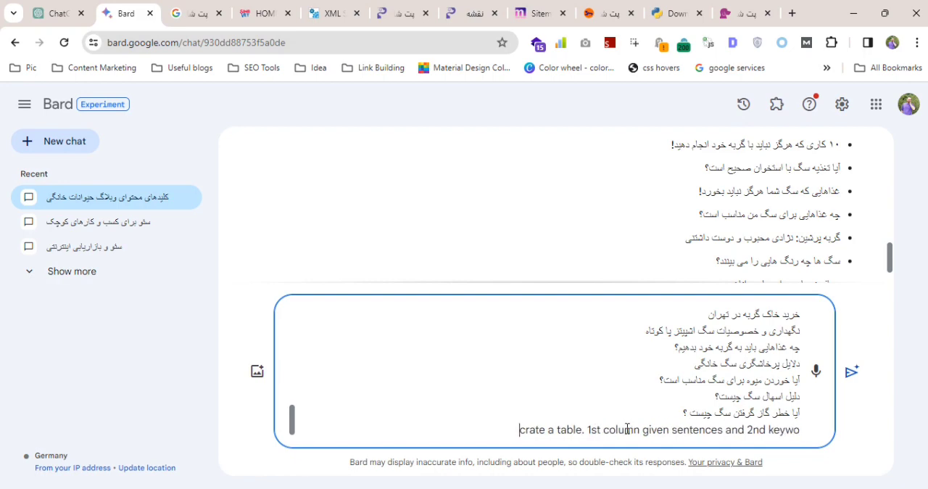
key("BackSpace")
key("BackSpace")
key("BackSpace")
key("BackSpace")
key("BackSpace")
key("BackSpace")
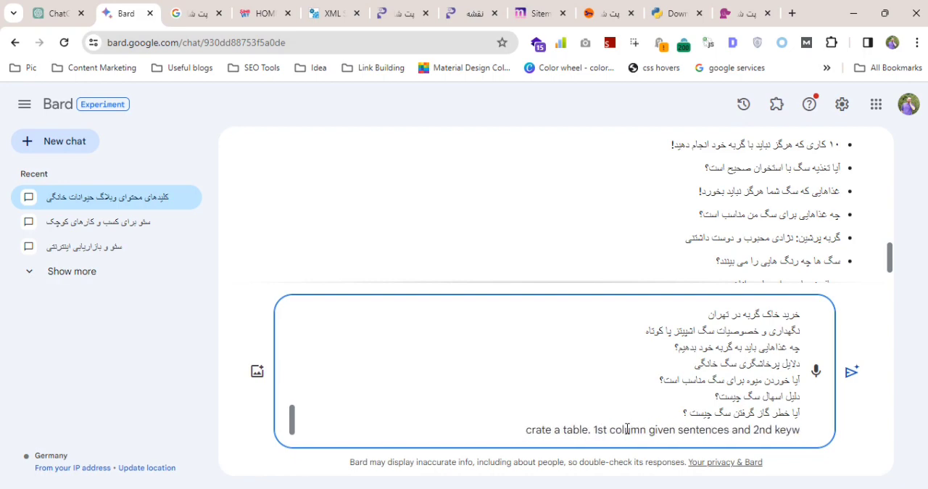
type("generated")
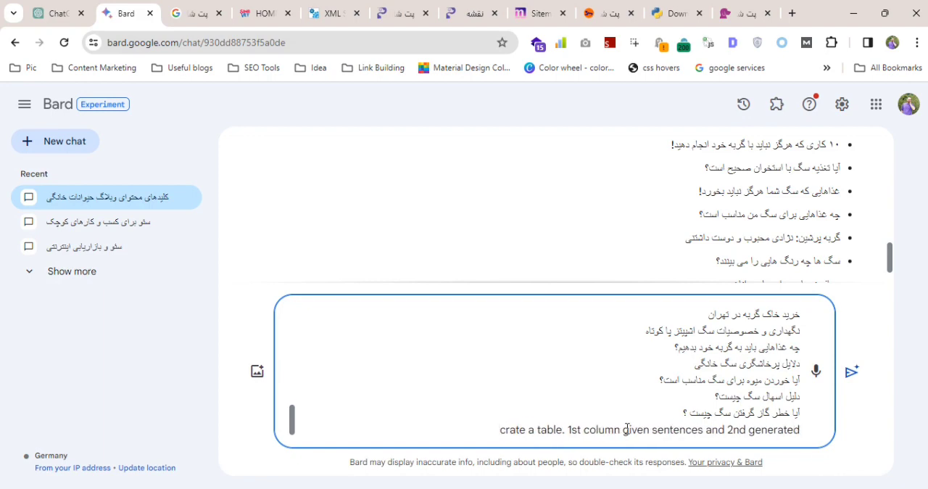
key("ctrl+BackSpace")
type("ci")
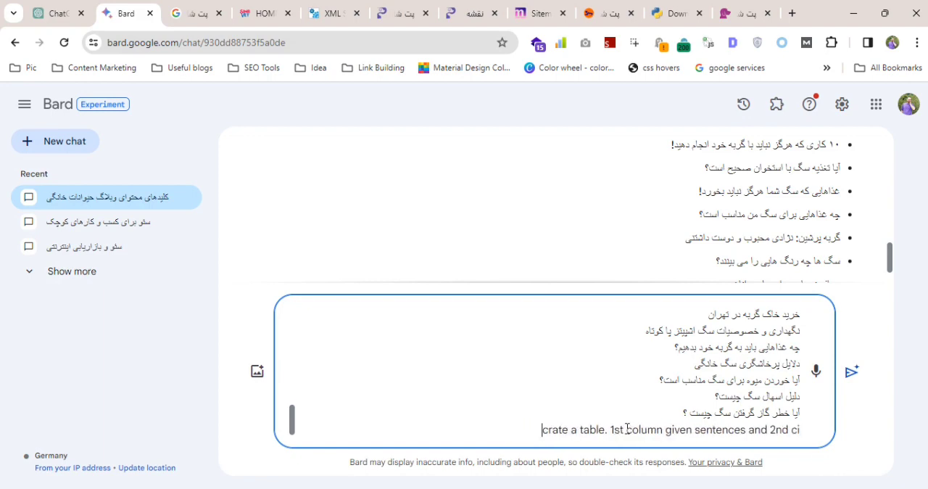
type("nverted keyword")
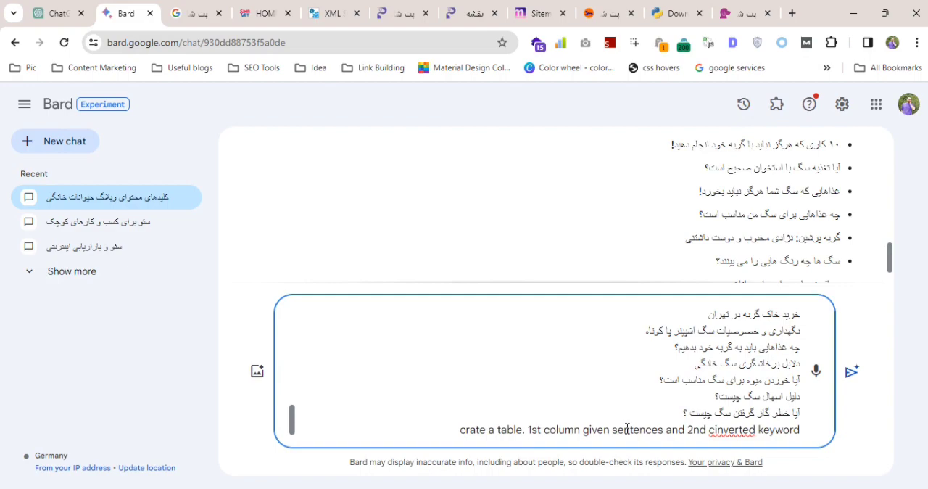
key("Return")
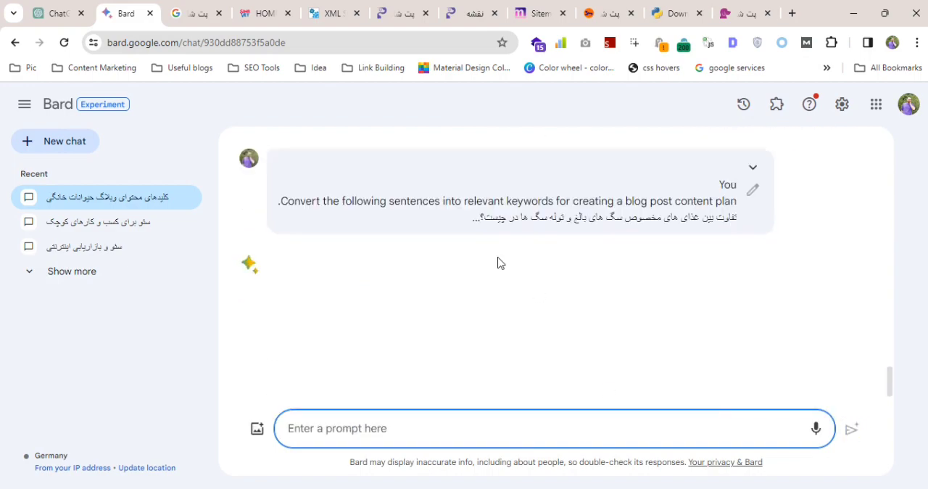
Return to the ChatGPT conversation and have it continue generating the keyword list.
left_click(59, 14)
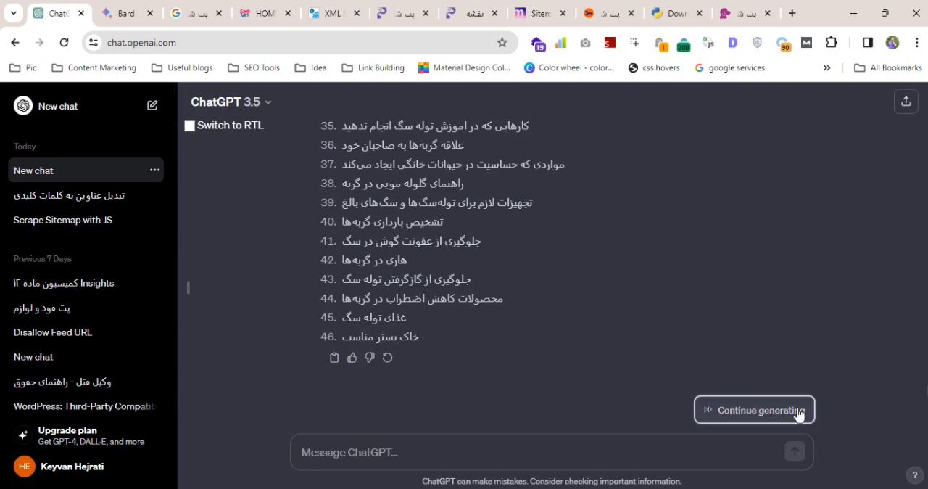
left_click(725, 406)
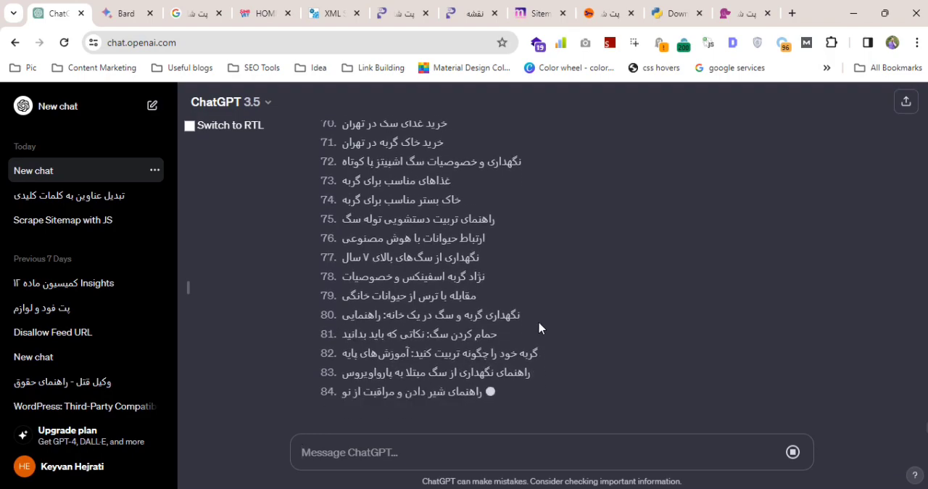
Review Bard's table of sentences and keywords, send "ادامه بده" to have it continue, and return to ChatGPT.
left_click(129, 16)
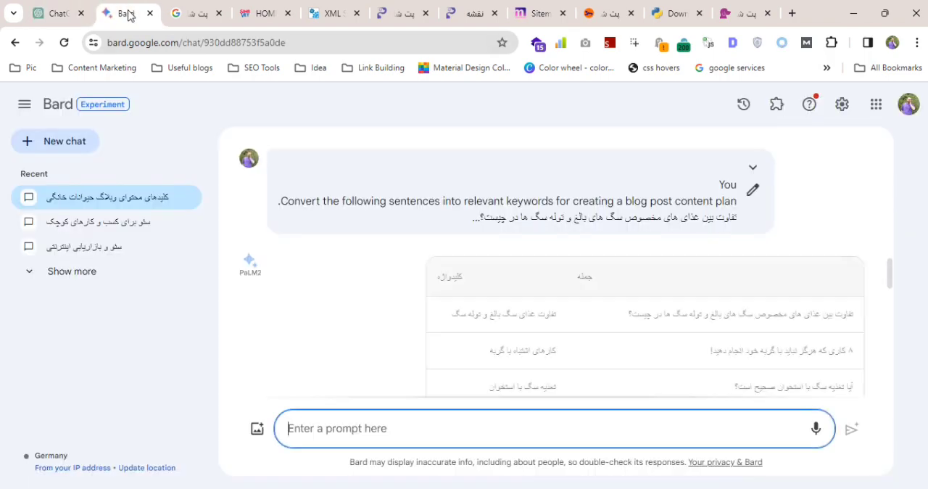
scroll(654, 298, "down", 15)
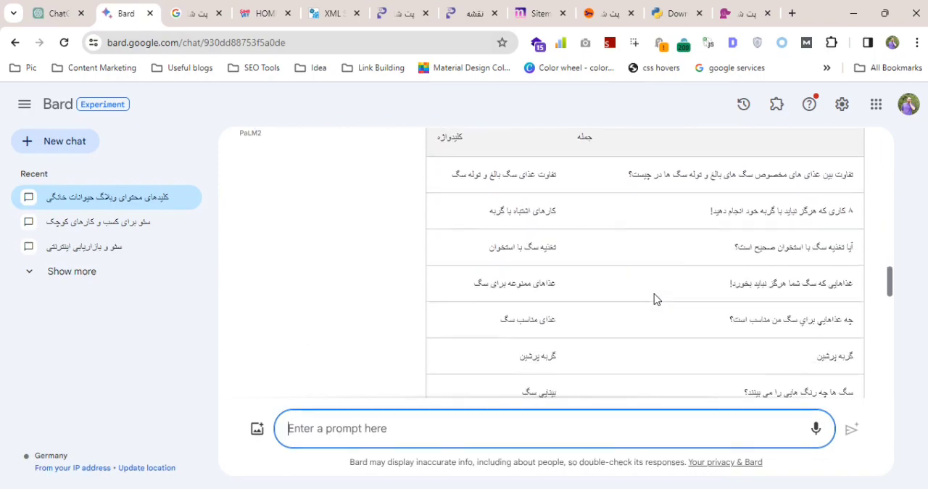
scroll(655, 298, "down", 12)
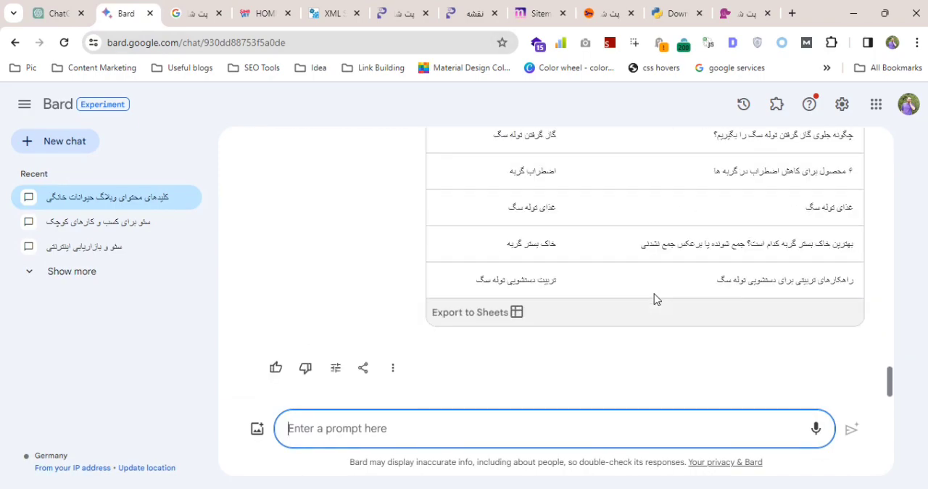
type("hn")
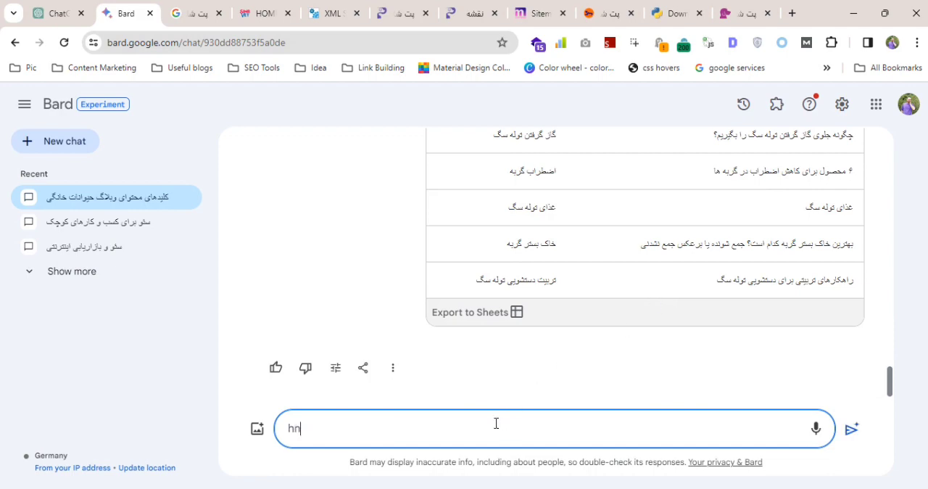
type("h")
key("ctrl+a")
type("اد")
key("Return")
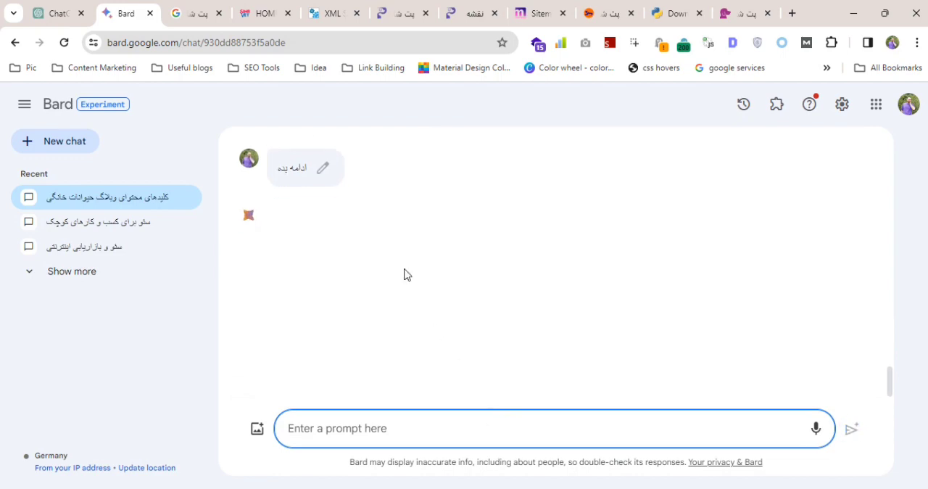
left_click(49, 14)
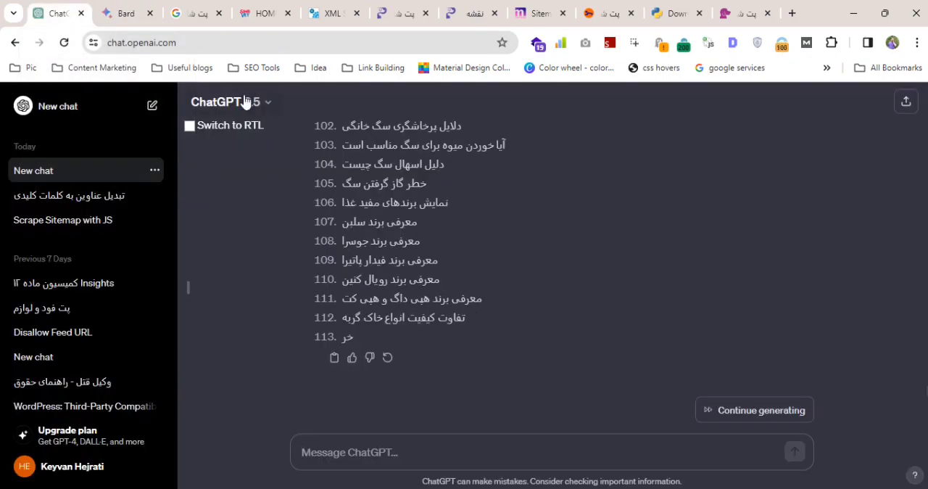
Compare ChatGPT's generated keyword list with the sentences and keywords in Bard's continued table.
scroll(360, 181, "up", 15)
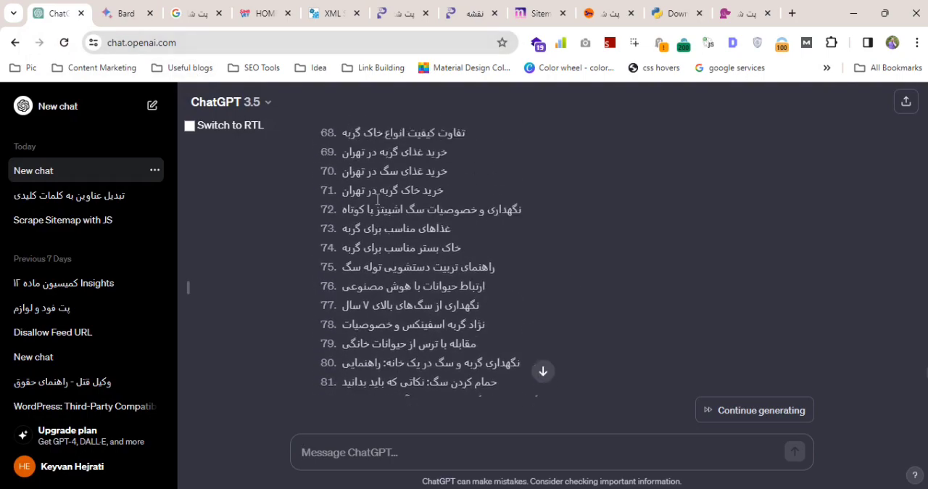
left_click(133, 20)
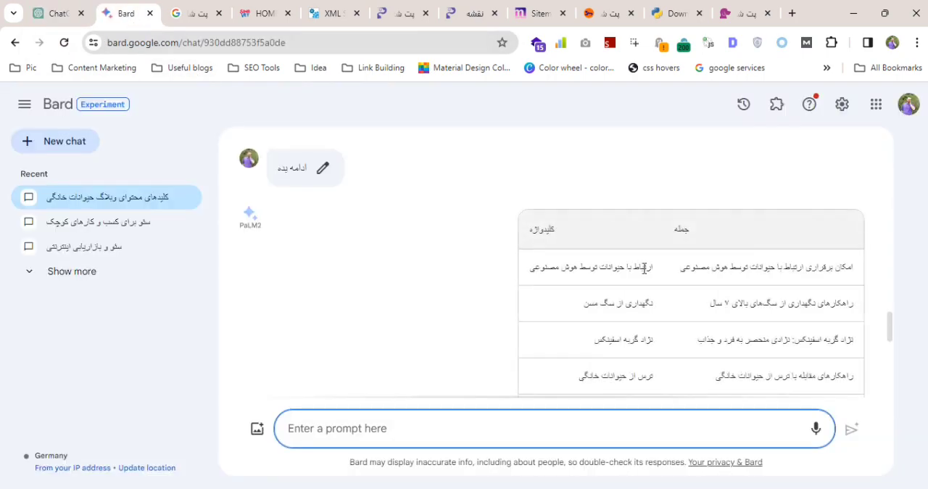
scroll(644, 268, "down", 3)
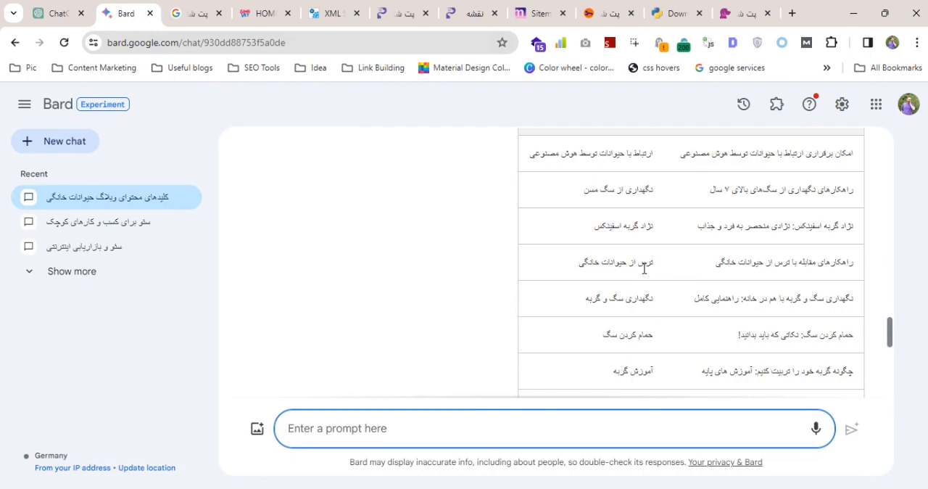
scroll(644, 269, "up", 1)
scroll(643, 270, "down", 10)
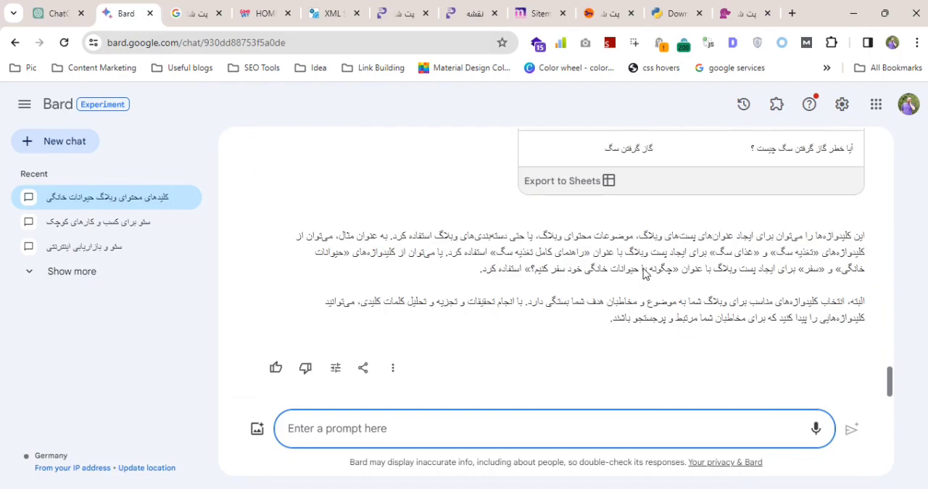
scroll(643, 269, "up", 1)
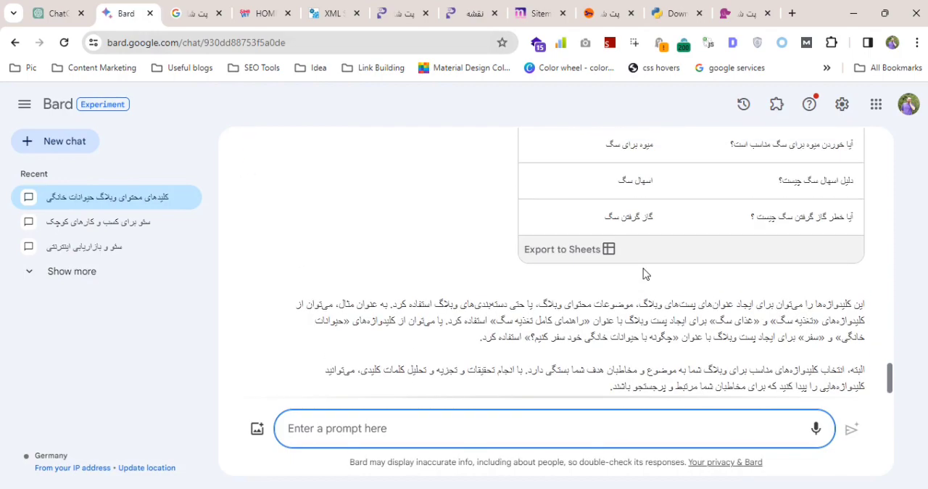
scroll(644, 273, "down", 1)
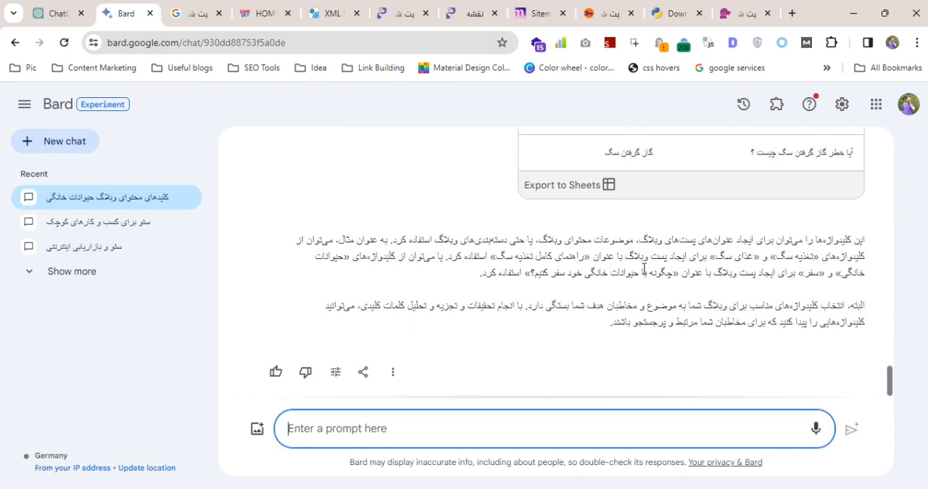
scroll(490, 234, "up", 5)
scroll(371, 191, "up", 5)
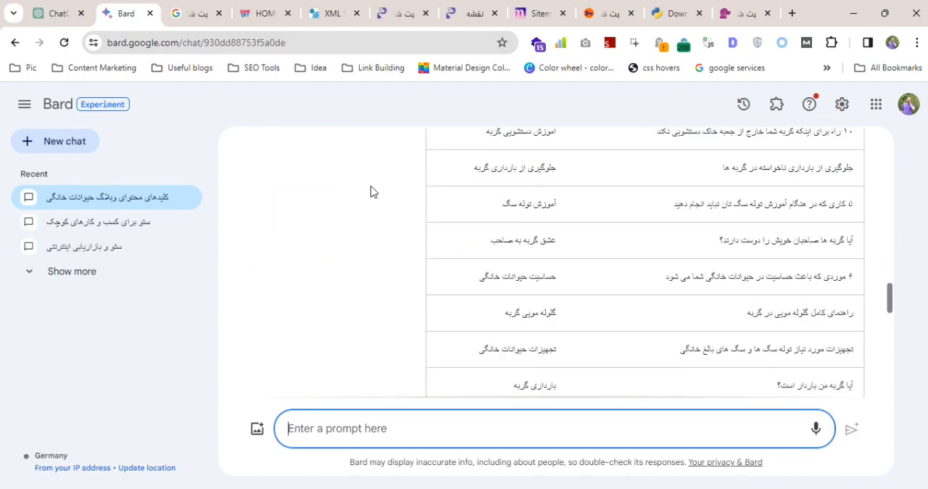
Switch to Notepad++ and delete the old Persian expressions and closing instruction below "these are expression :" in the "new 6" prompt.
key("alt+Tab")
key("alt+Tab")
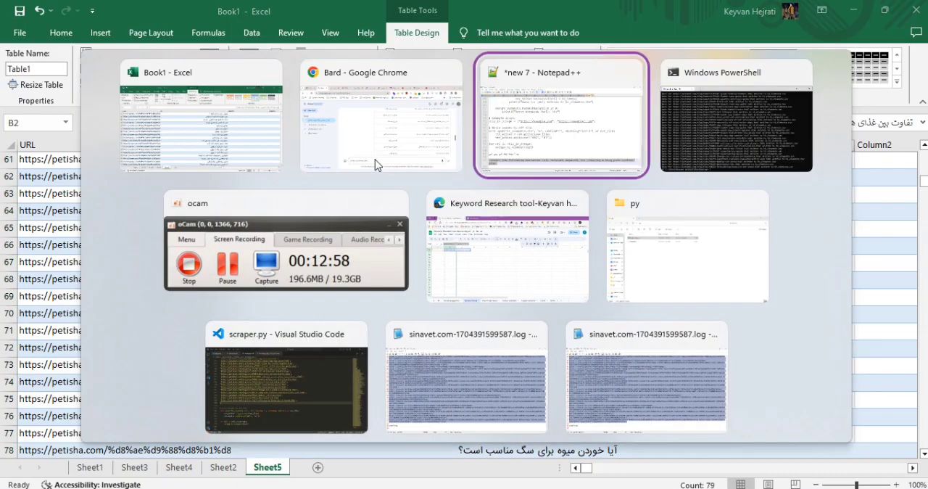
left_click(579, 56)
key("ctrl+a")
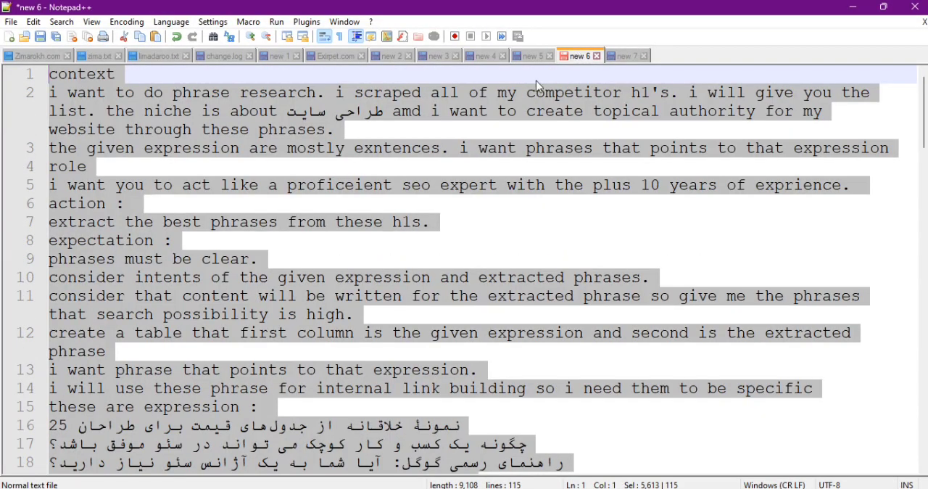
scroll(304, 371, "down", 1)
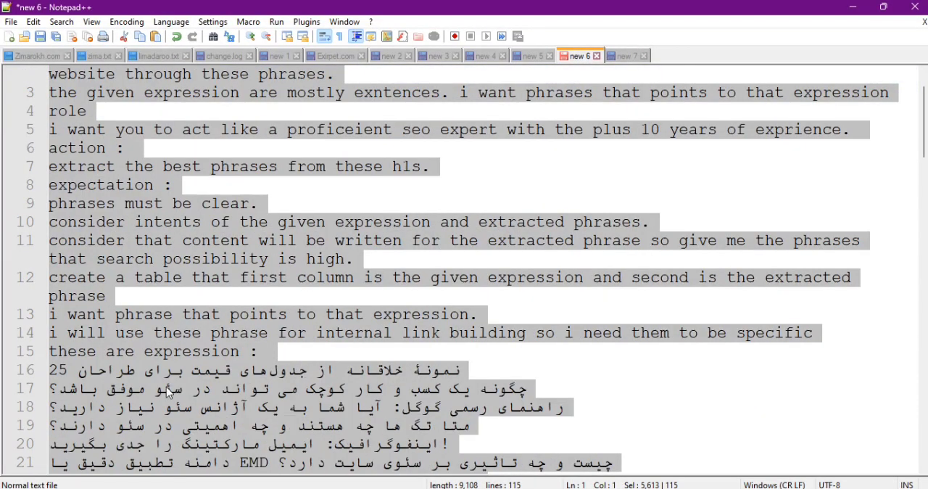
left_click(97, 383)
left_click_drag(51, 369, 638, 487)
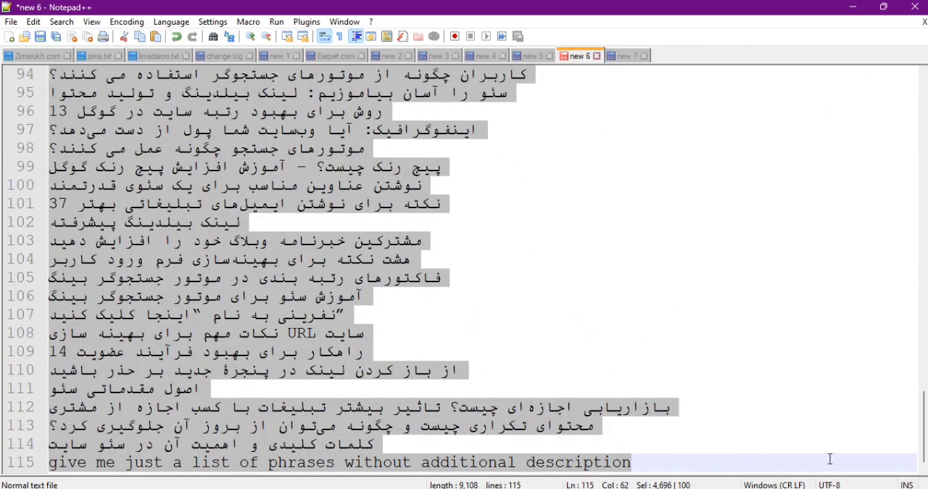
key("Delete")
Copy the prompt template from "context" through "these are expression :" and paste it into the ChatGPT message.
left_click_drag(369, 400, 2, 77)
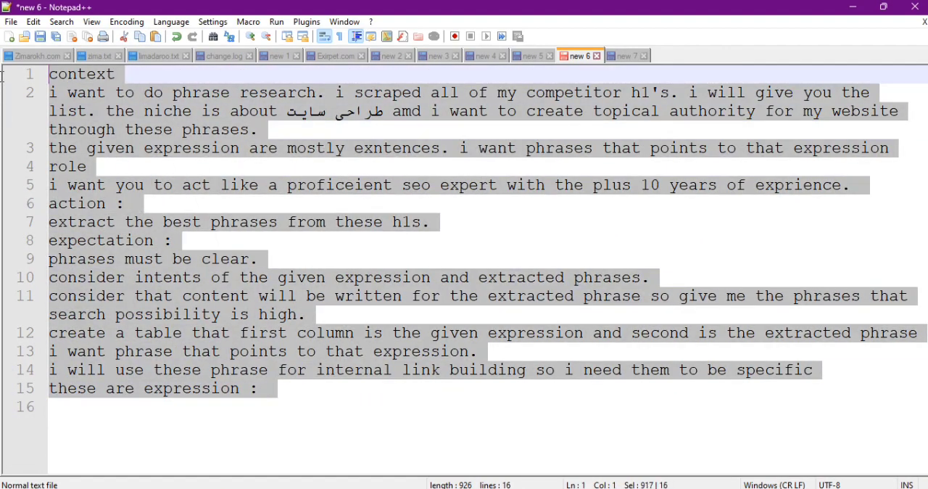
key("alt+Tab")
key("alt+Tab")
key("Tab")
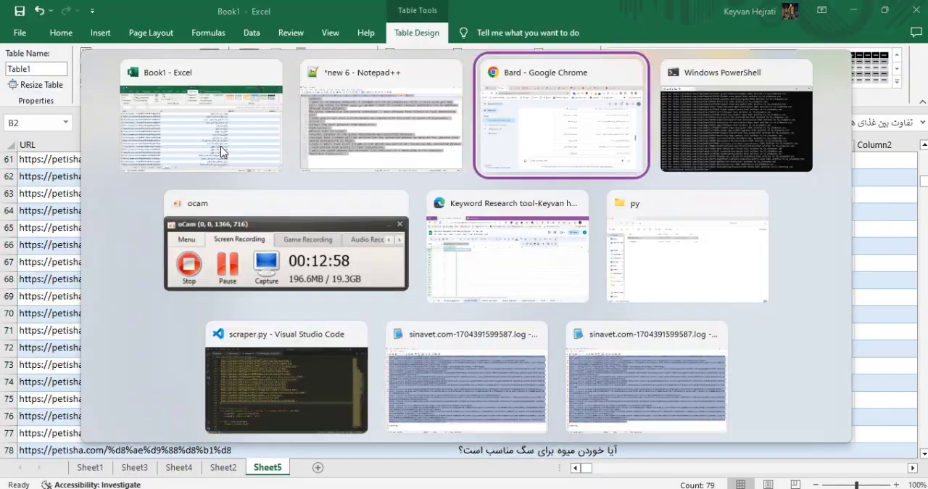
left_click(68, 10)
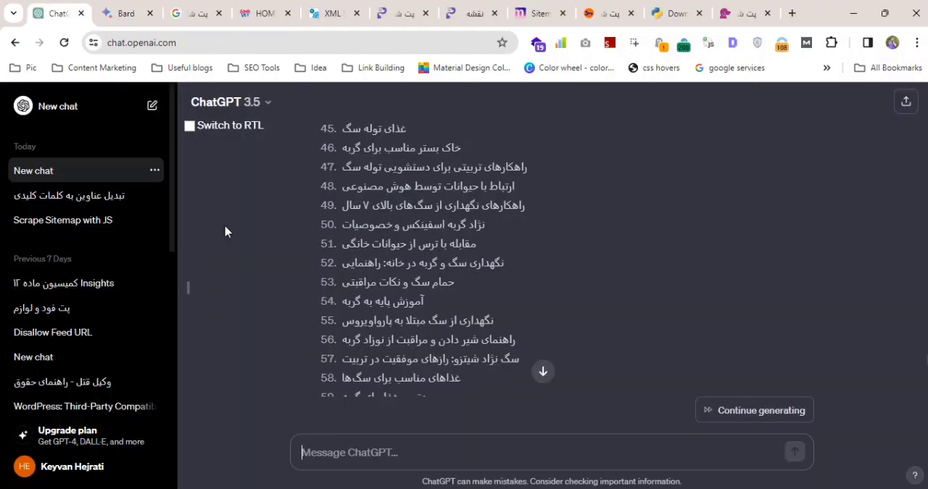
left_click(360, 448)
key("ctrl+v")
Replace the niche "طراحی سایت" in the prompt with "petshop" and correct "amd" to "and".
scroll(479, 395, "up", 5)
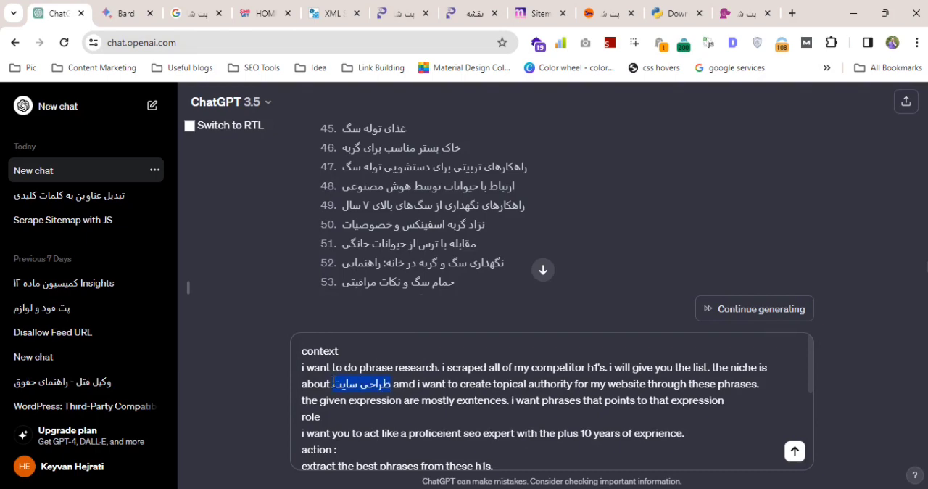
type("ج")
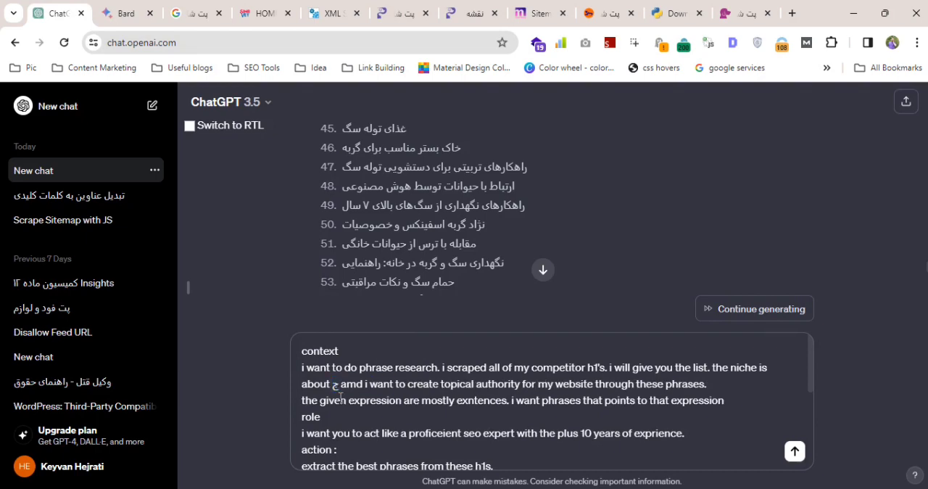
key("BackSpace")
type("petshop")
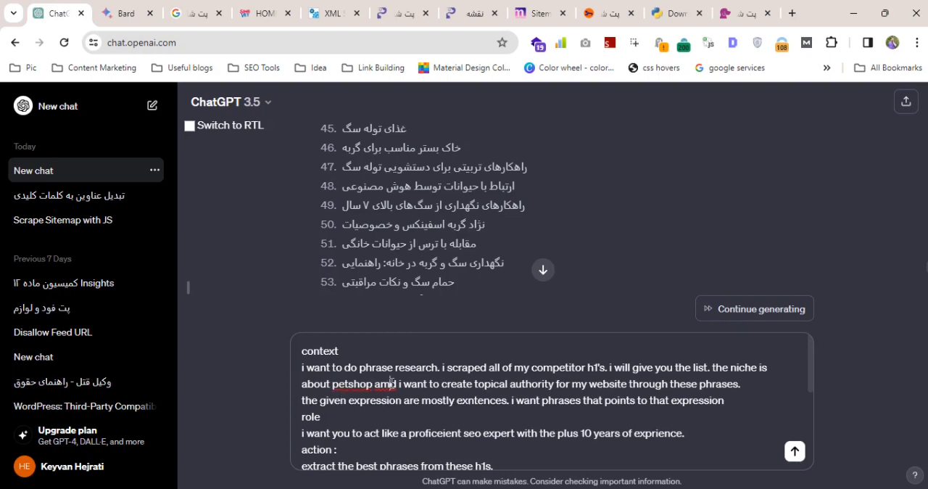
key("BackSpace")
type("m")
key("BackSpace")
type("nd")
Insert the previously copied pet blog headings from the clipboard history below "these are expression :" in the prompt.
scroll(360, 382, "down", 5)
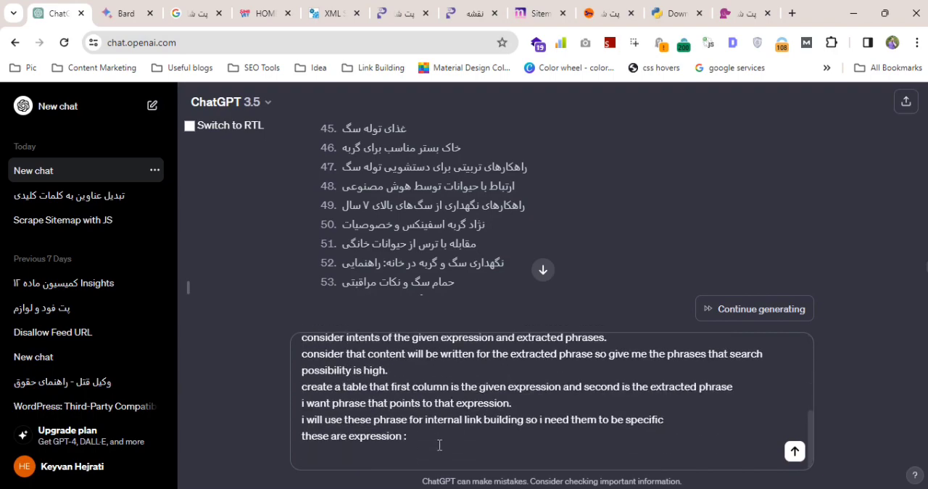
key("alt+Tab")
key("alt+Tab")
key("super+v")
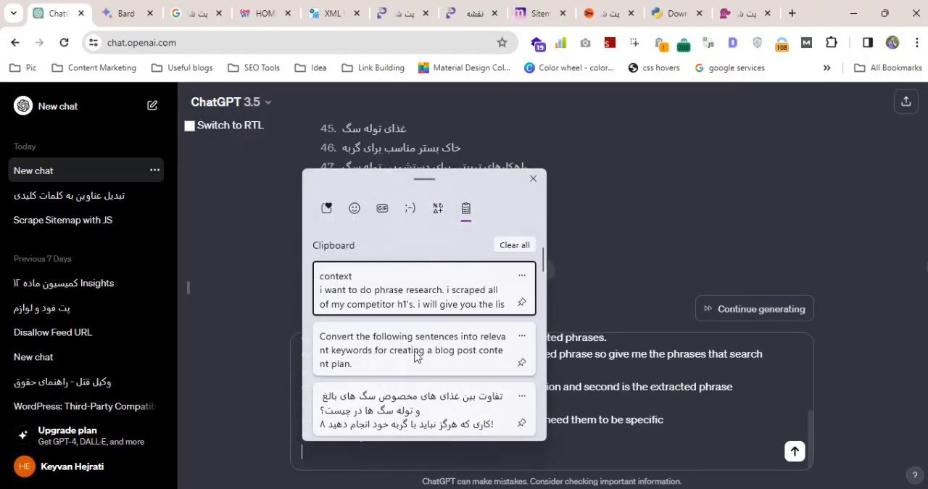
scroll(411, 372, "down", 1)
left_click(413, 384)
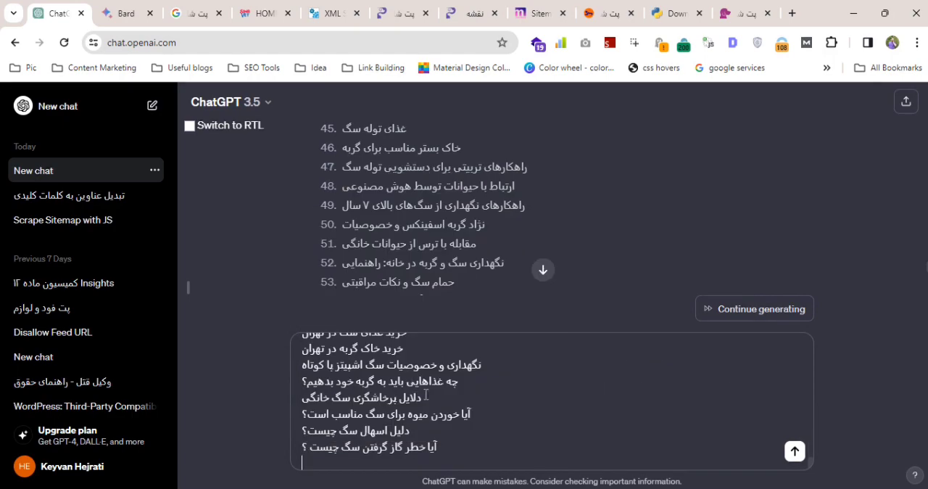
Add a final line reading "write it up in farsi" and submit the prompt to ChatGPT.
key("shift+Return")
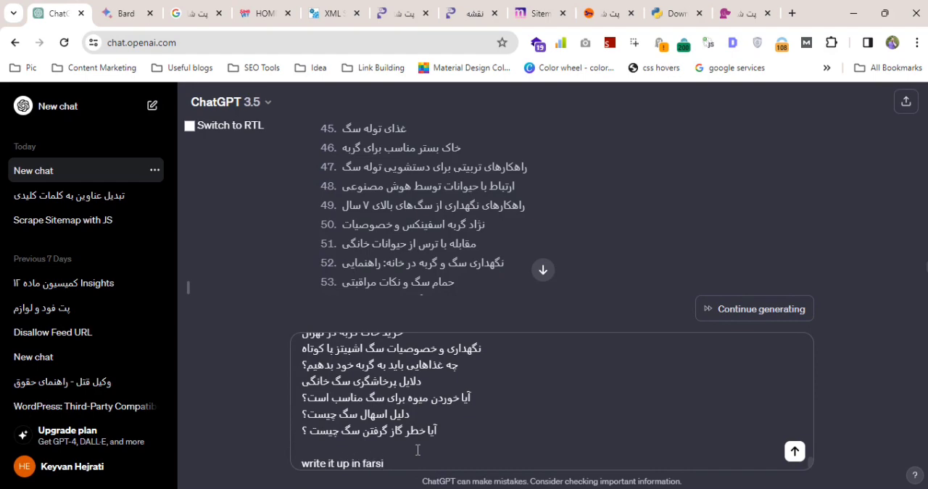
left_click(794, 451)
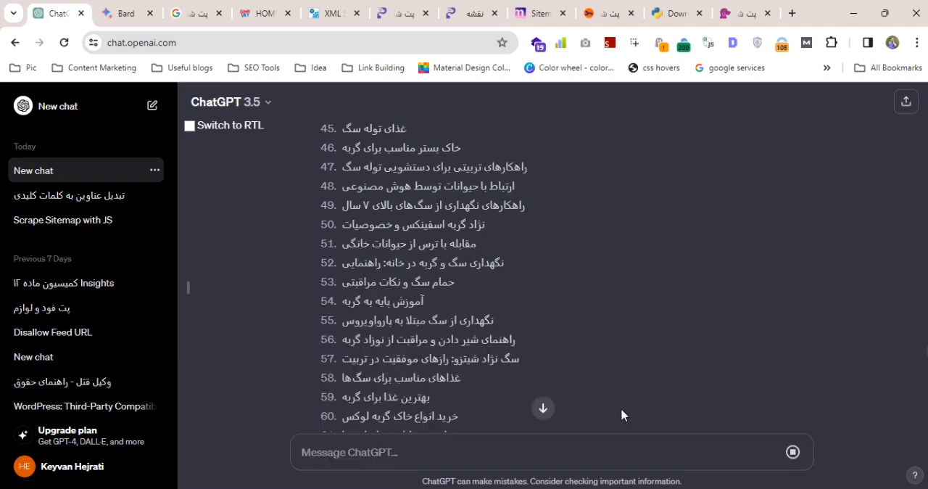
left_click(542, 408)
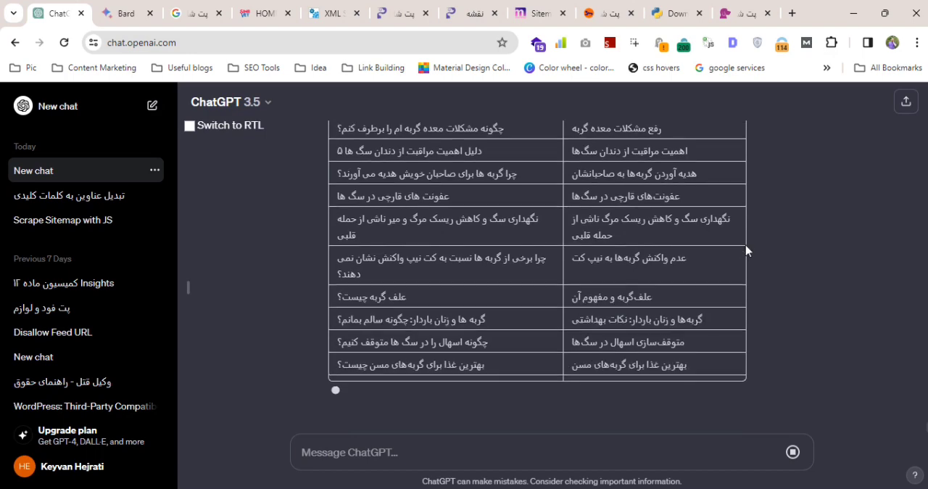
left_click(745, 415)
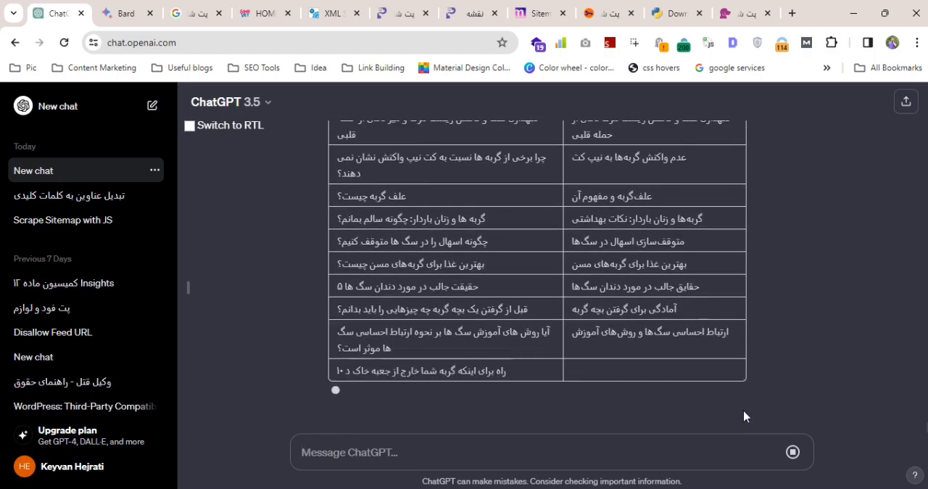
Switch to the Excel workbook and examine the remaining scraped H1 headings on Sheet5 below the selected batch.
key("alt+Tab")
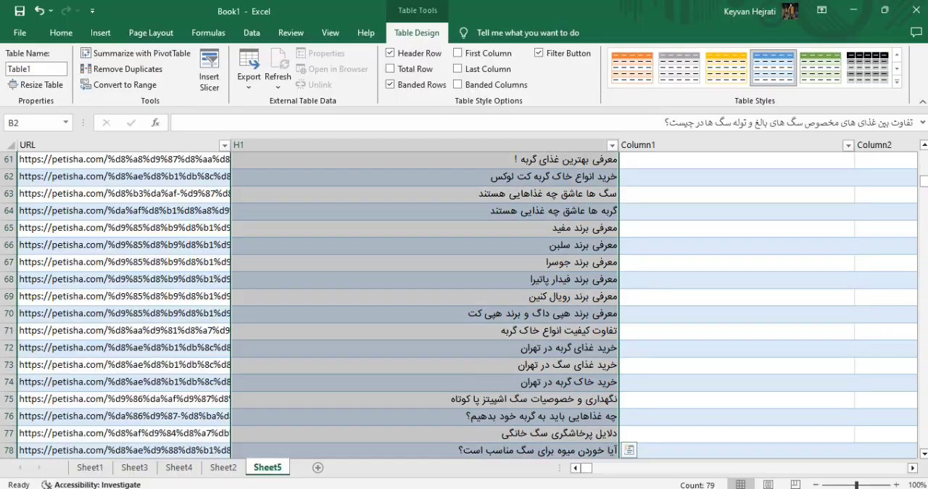
scroll(554, 253, "down", 5)
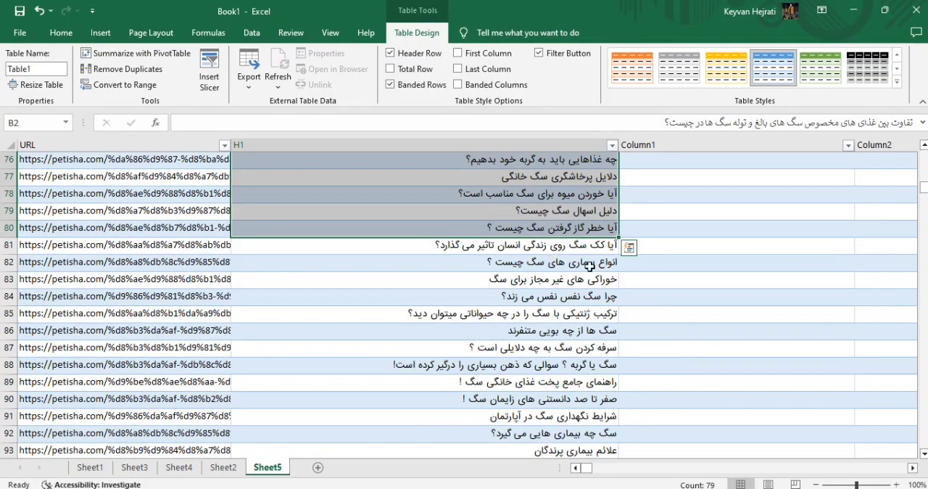
scroll(597, 268, "down", 14)
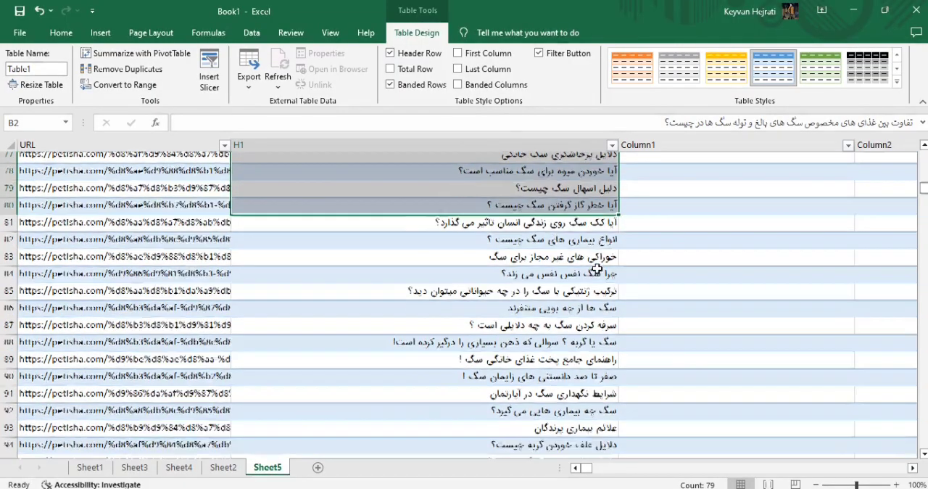
scroll(596, 268, "down", 20)
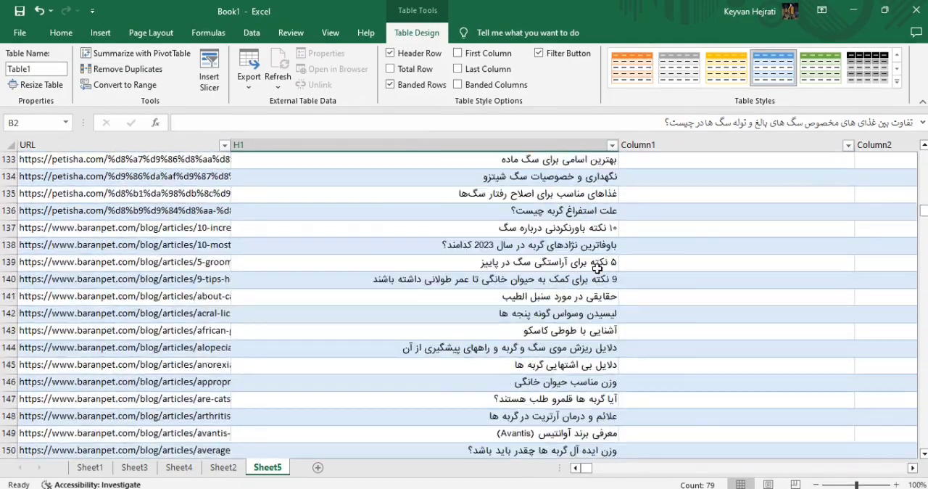
scroll(597, 268, "down", 5)
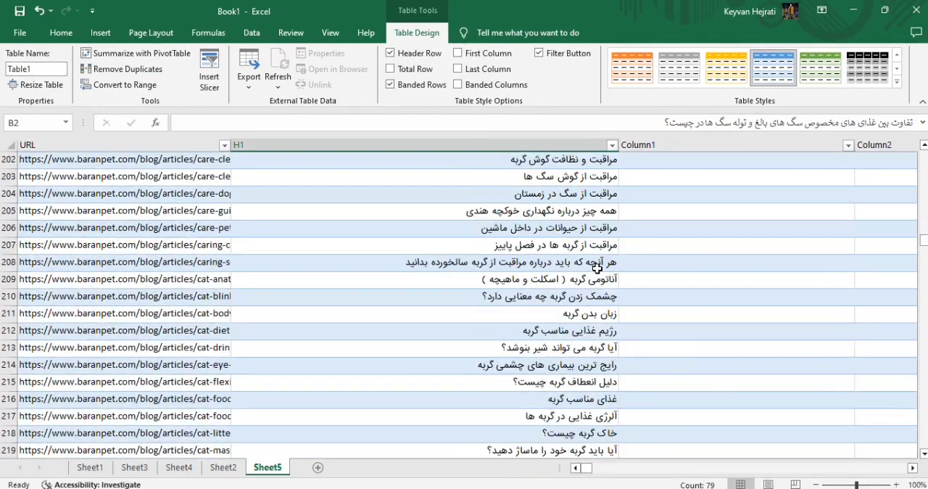
scroll(596, 268, "down", 6)
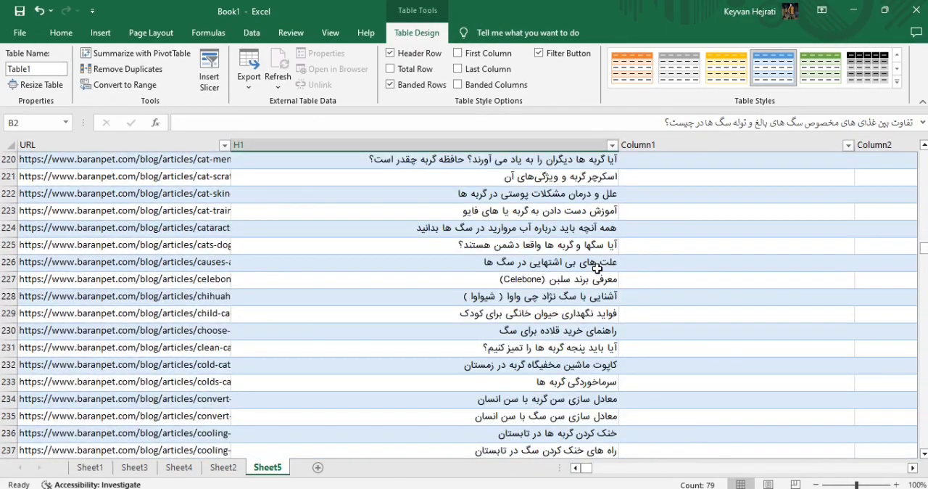
scroll(597, 268, "down", 18)
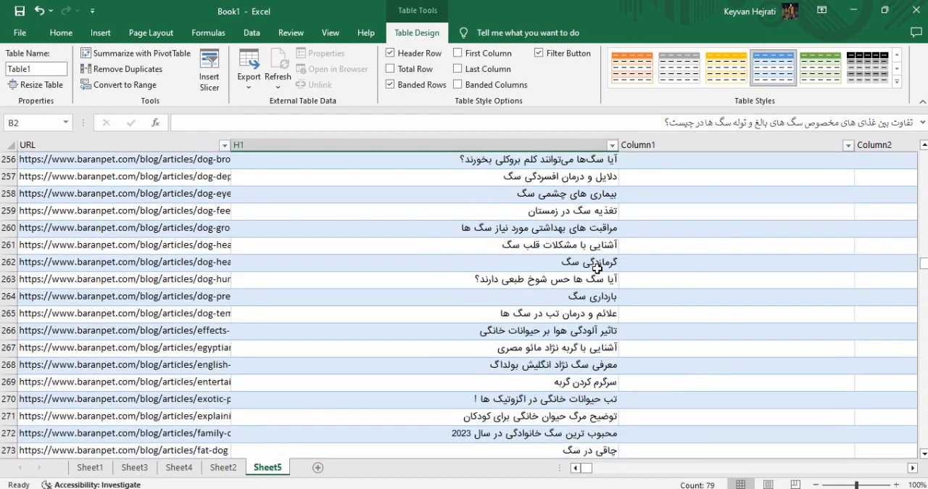
scroll(596, 268, "down", 20)
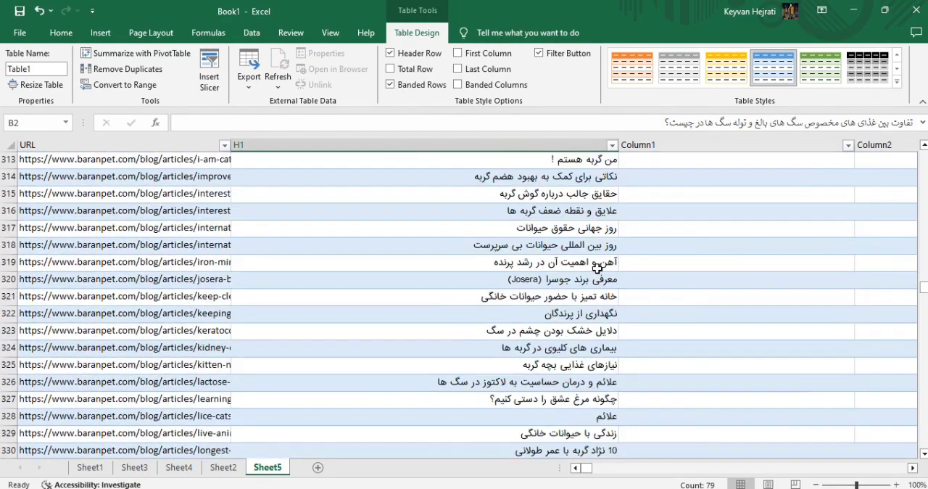
scroll(596, 269, "down", 13)
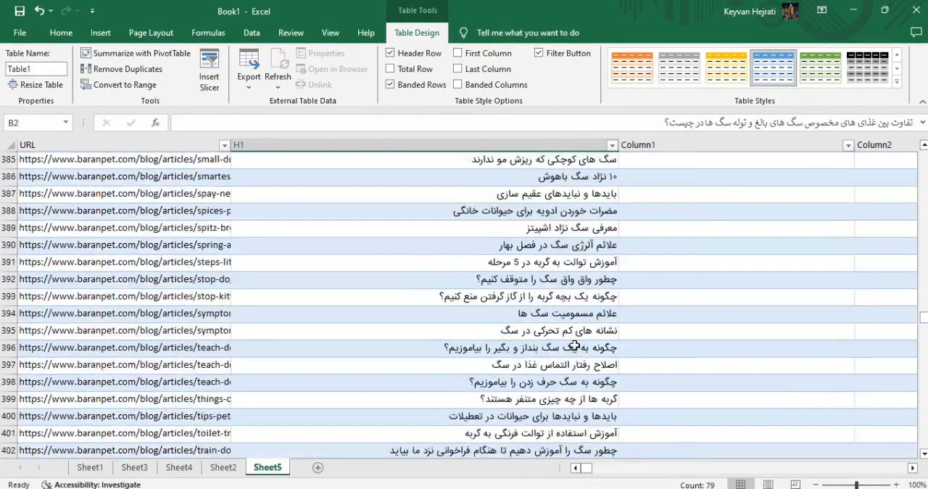
Return to ChatGPT and have it continue generating the table of expressions and extracted phrases.
key("alt+Tab")
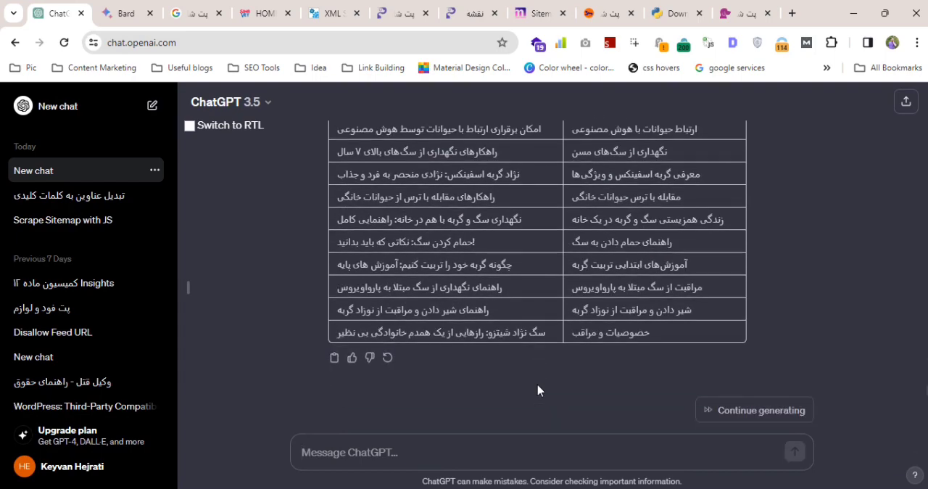
left_click(808, 412)
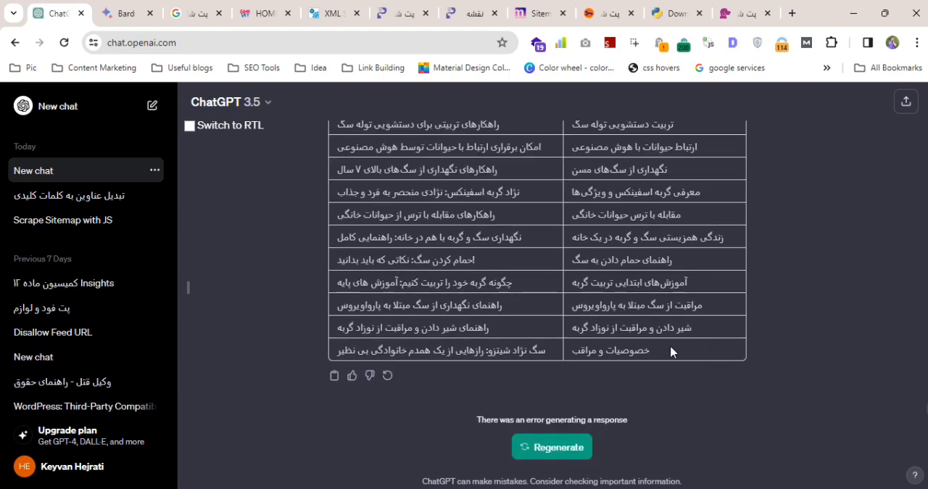
Switch to the Edge window, load chat.openai.com in place of the XML sitemap, and change the proxy extension's profile to reach the site.
left_click_drag(676, 352, 440, 293)
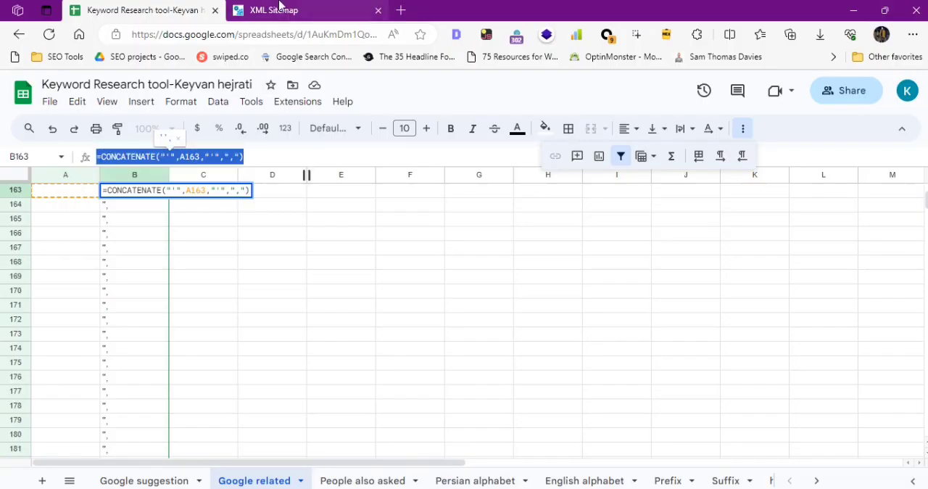
left_click(276, 10)
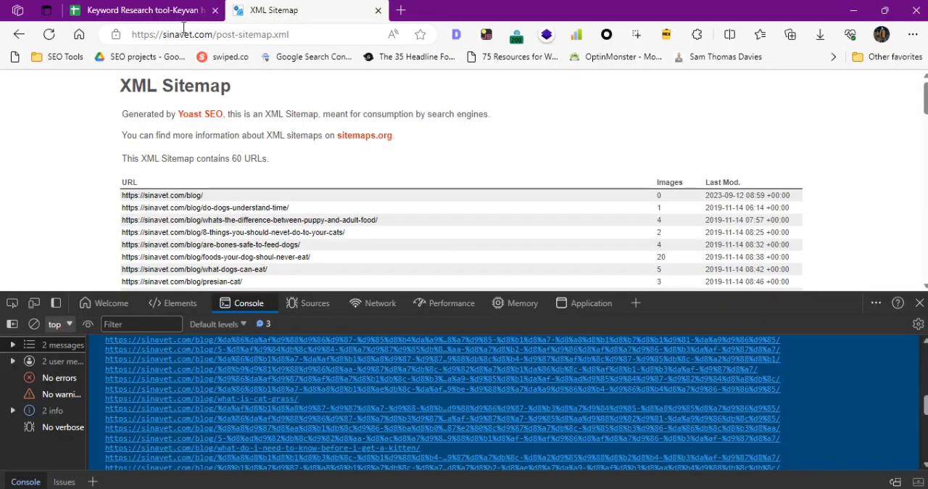
left_click(167, 29)
type("chat.openai.com")
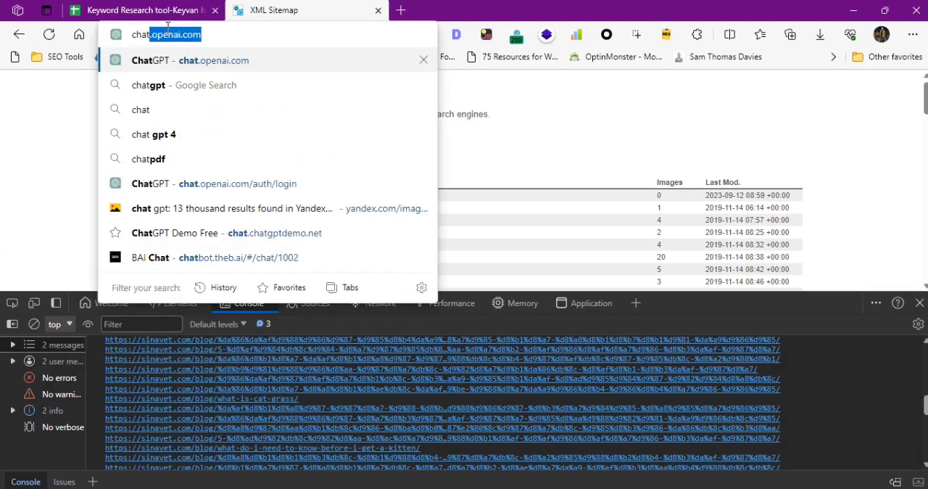
key("Return")
left_click(919, 303)
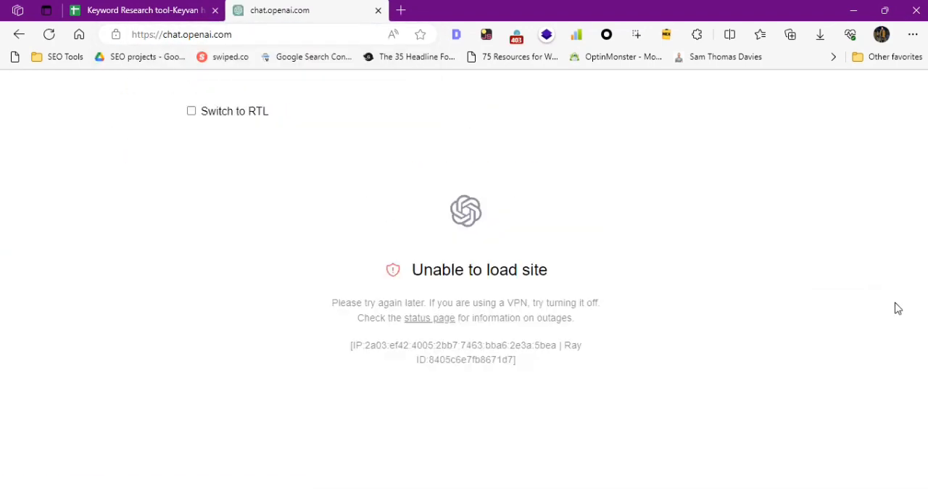
left_click(606, 35)
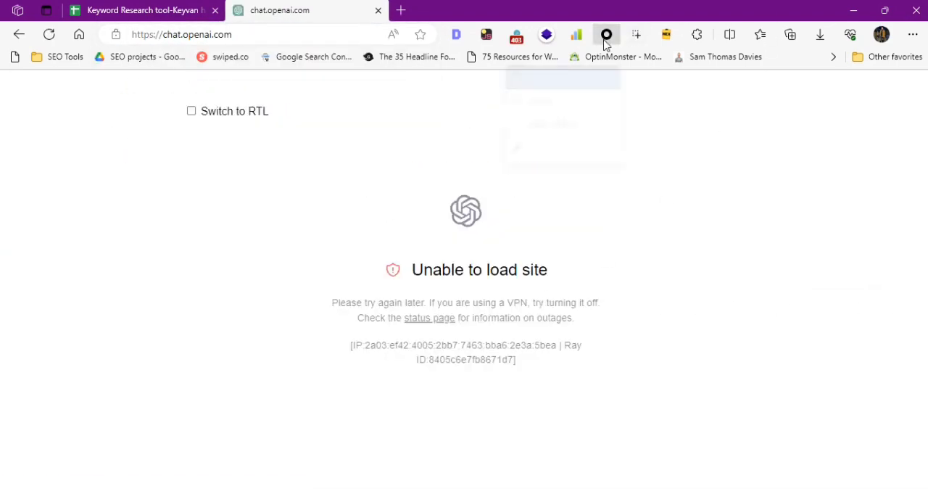
left_click(558, 128)
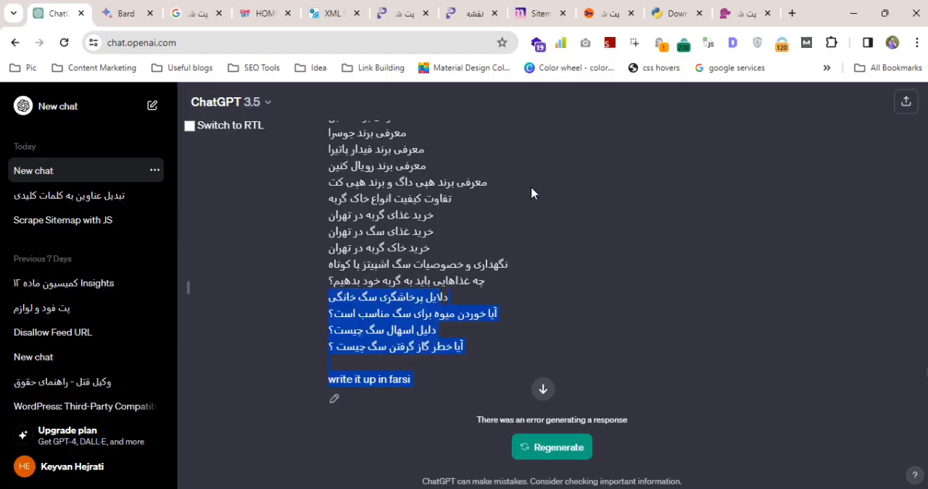
Back in the Chrome ChatGPT conversation, copy the sent prompt from "context" through the last pet heading in its list.
scroll(487, 308, "up", 10)
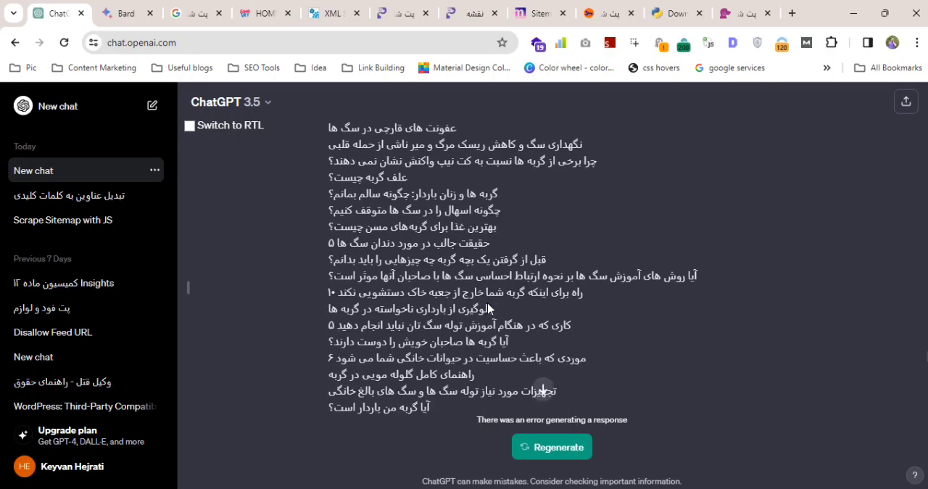
scroll(487, 304, "down", 15)
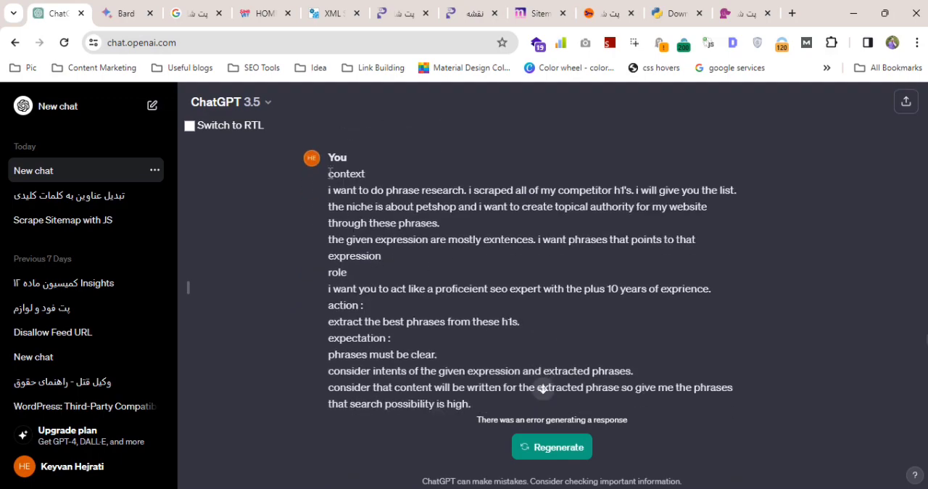
left_click_drag(327, 175, 375, 227)
scroll(406, 218, "down", 10)
scroll(377, 217, "down", 2)
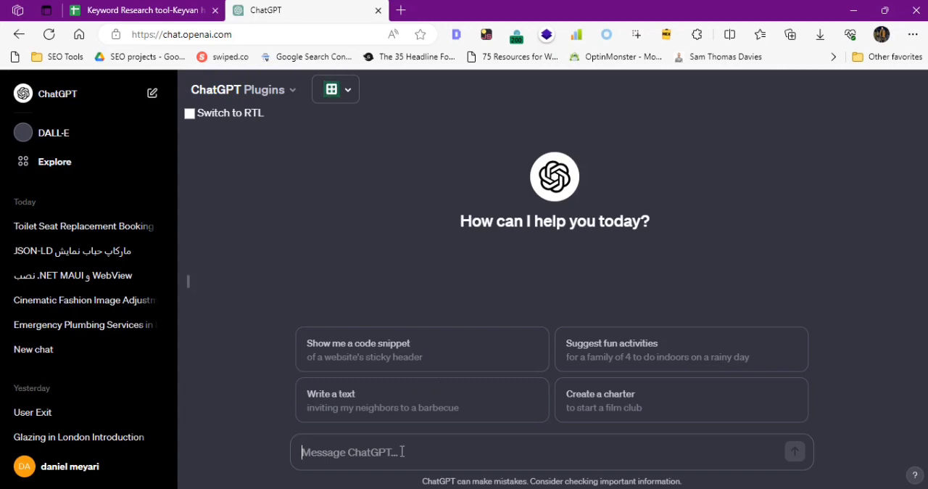
Disable the Make A Sheet plugin in the Edge ChatGPT session and submit the copied phrase-research prompt there.
key("ctrl+v")
key("ctrl+z")
left_click(346, 90)
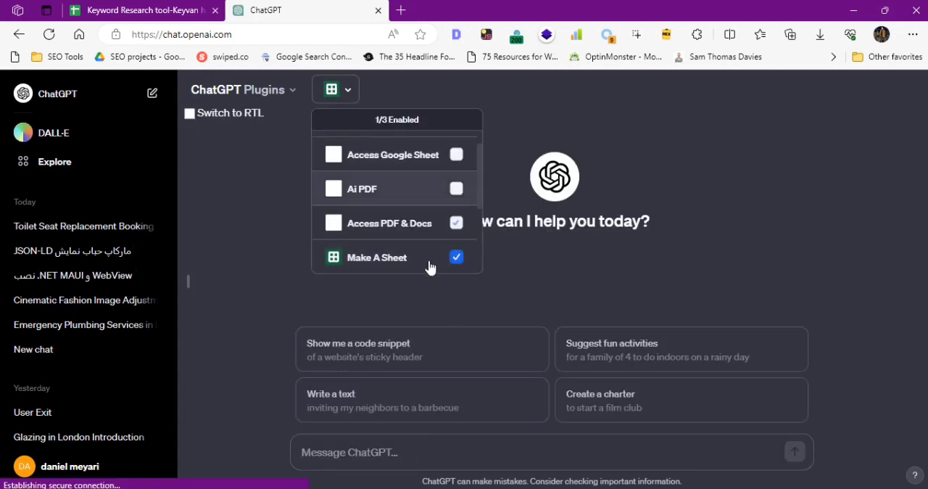
left_click(453, 259)
left_click(673, 180)
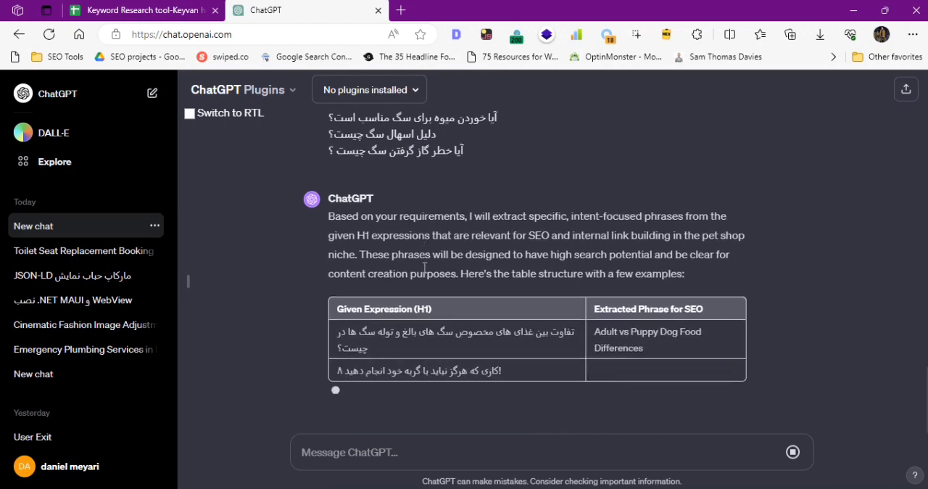
Stop the response and resubmit the prompt with the final line "write it up in farsi and just give the list of extracted keyword".
left_click(792, 451)
scroll(409, 324, "up", 3)
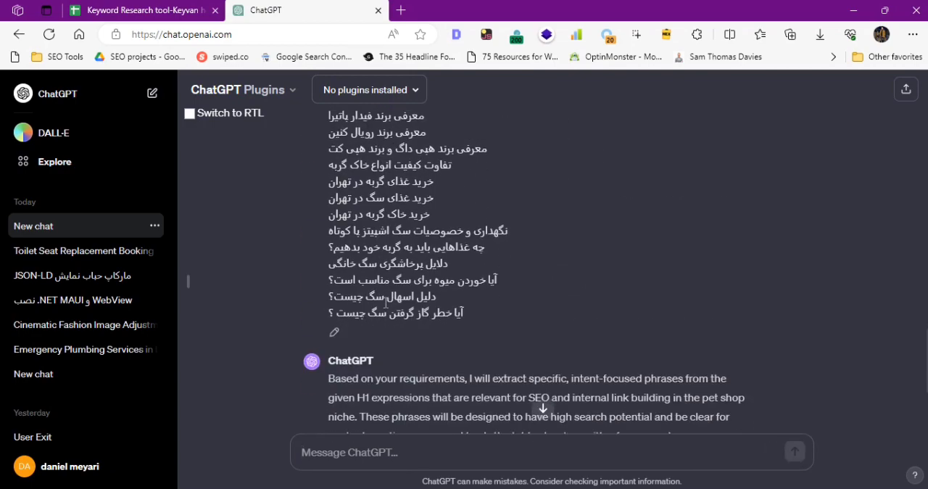
left_click(335, 326)
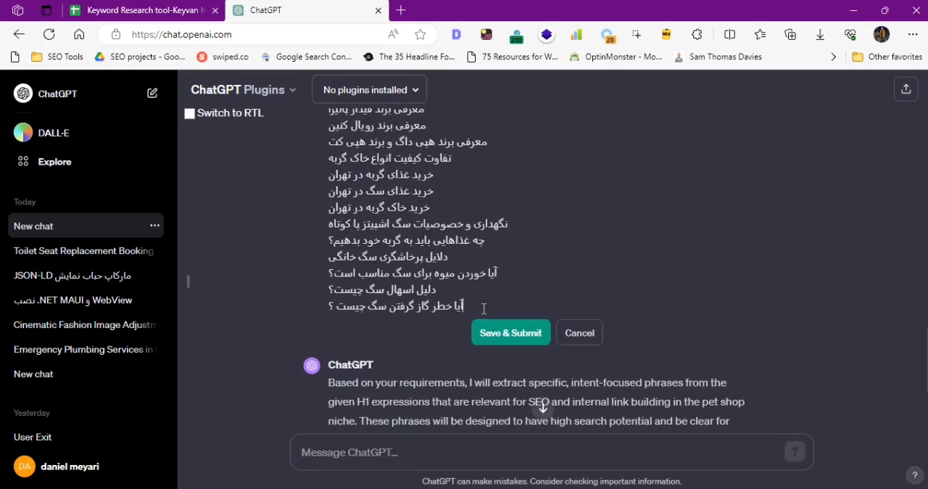
key("Return")
key("Return")
type("w")
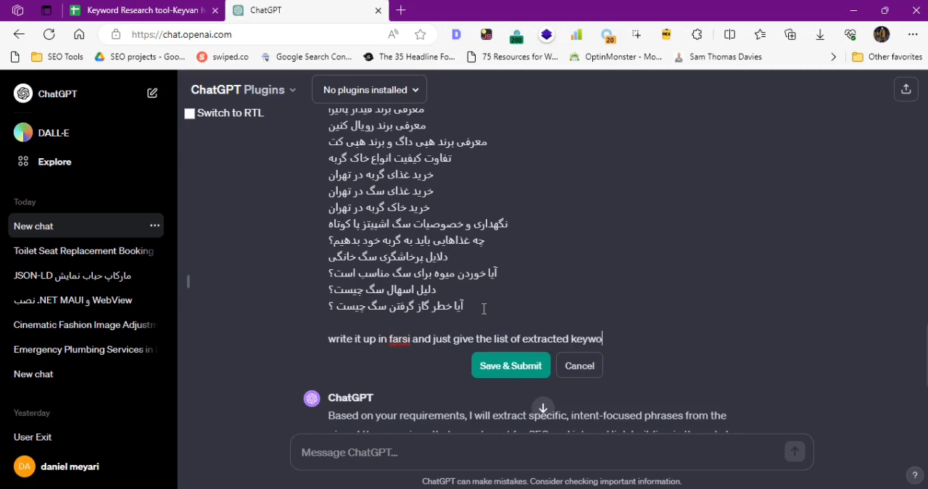
key("shift+Return")
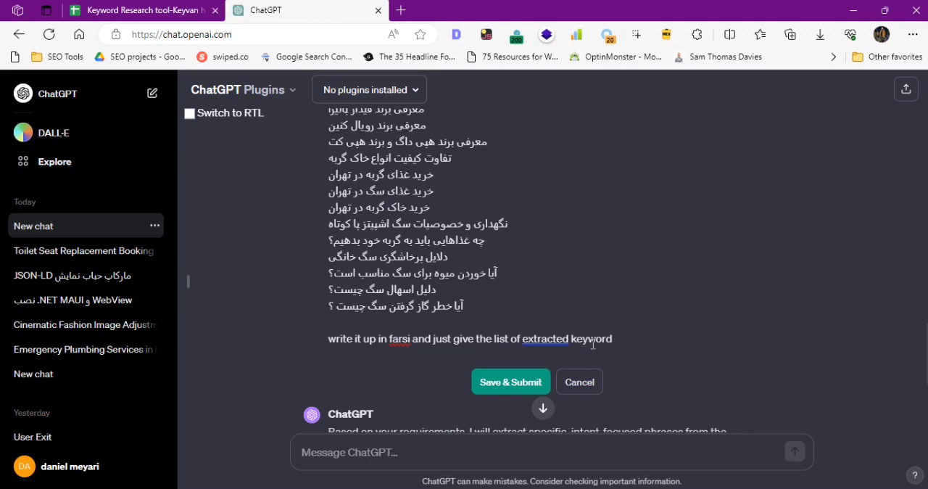
left_click(536, 386)
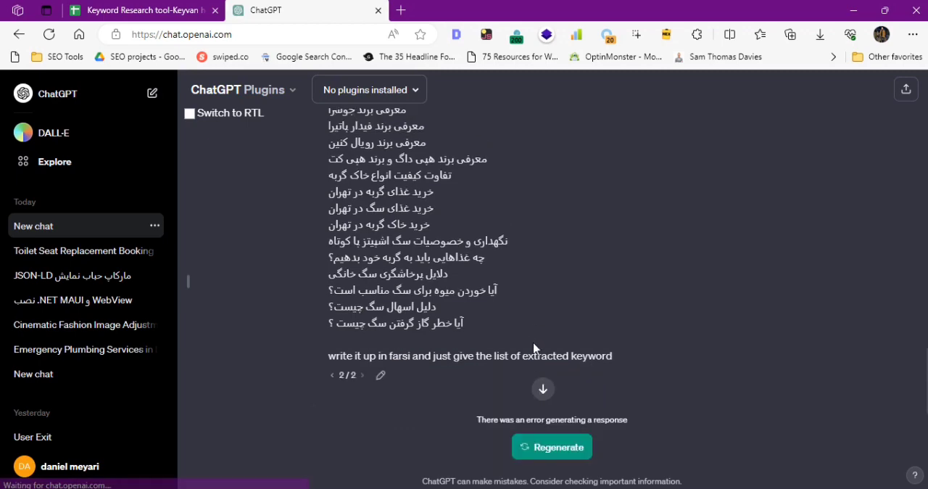
left_click(545, 409)
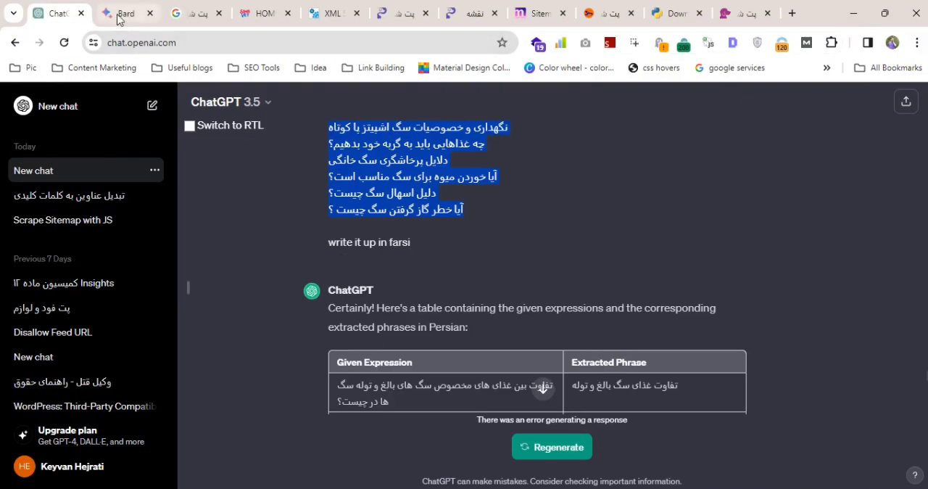
Switch to the Bard chat in Chrome and submit the copied phrase-research prompt with its pet headings.
left_click(120, 19)
scroll(511, 259, "down", 5)
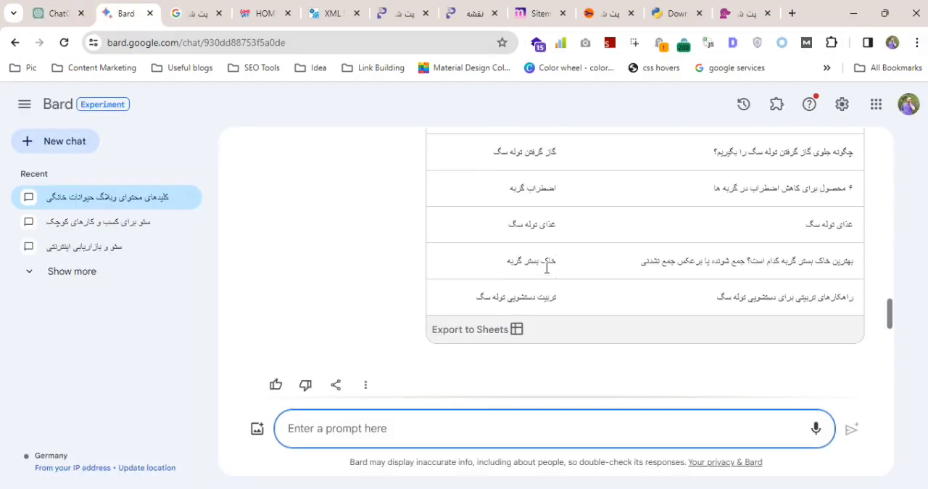
key("ctrl+v")
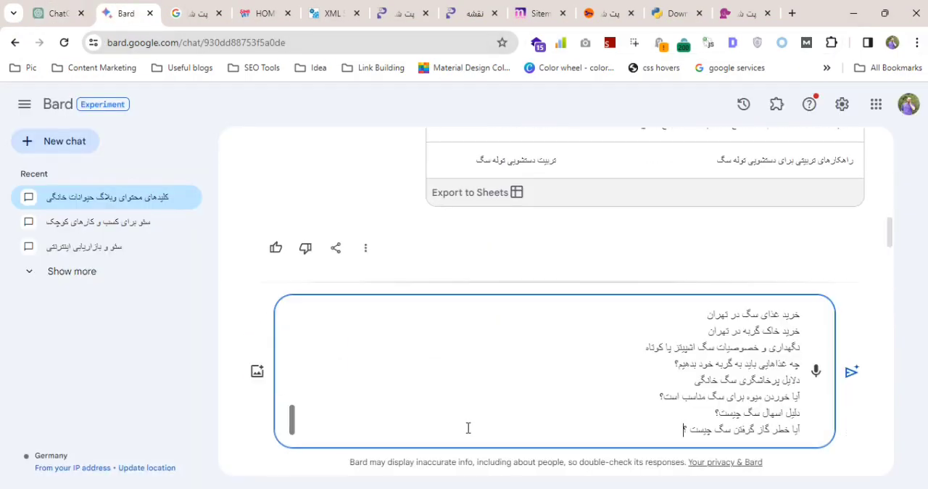
key("Return")
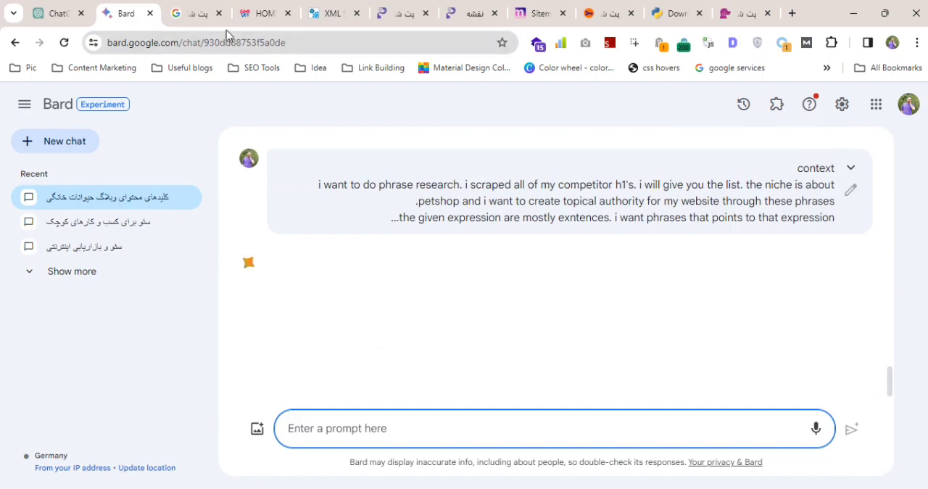
Search Google for "gpt 4 free" in the tab holding the pet shop search results.
left_click(201, 17)
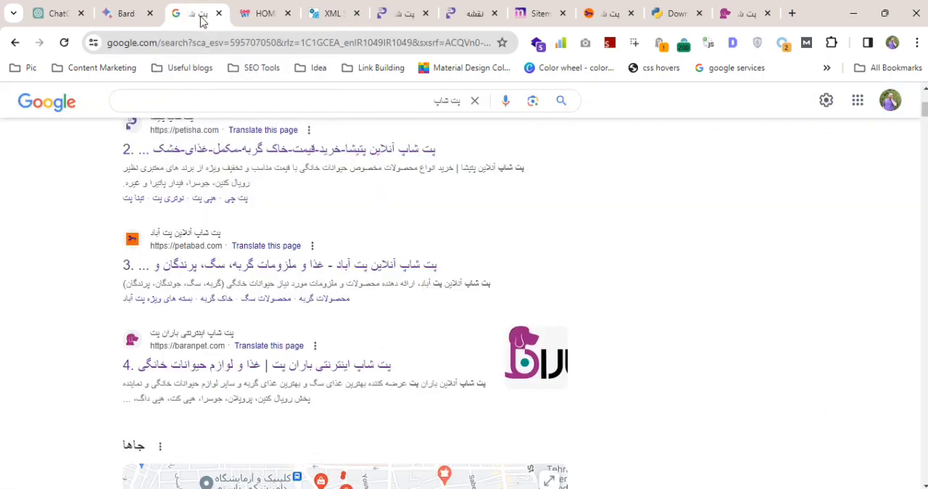
left_click(207, 41)
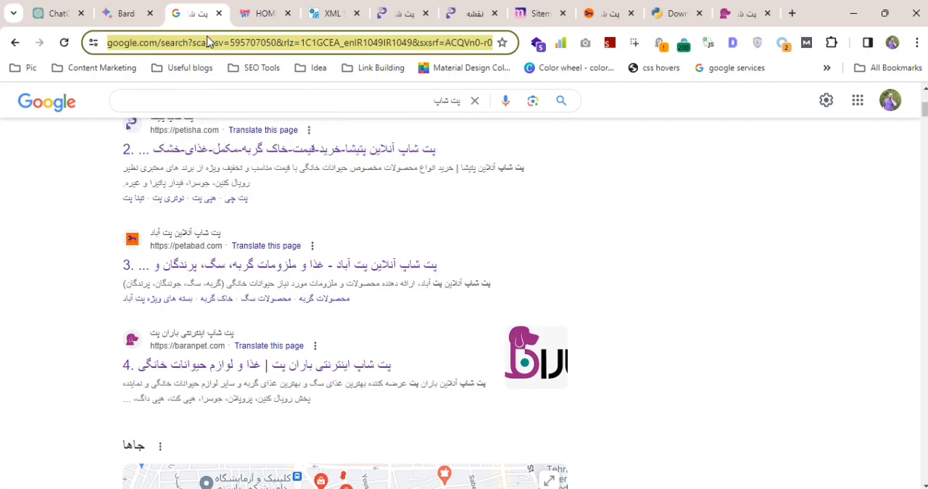
type("]mزا")
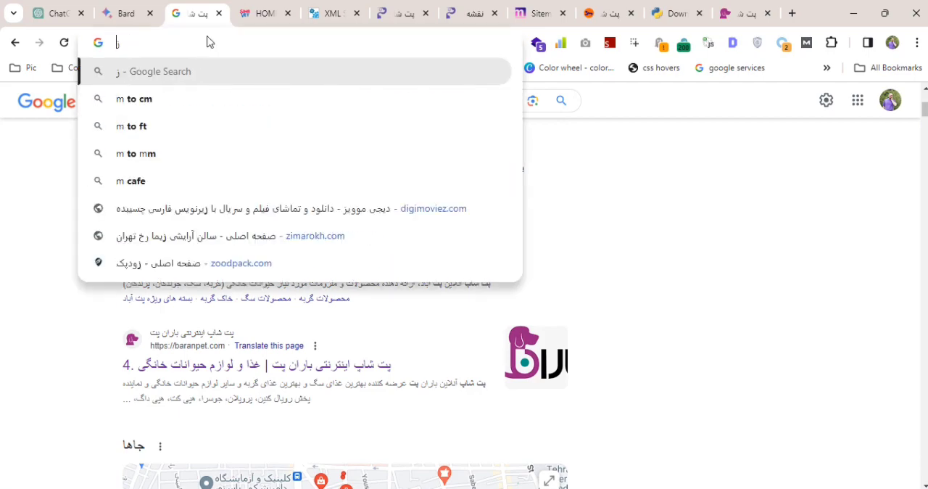
key("BackSpace")
key("BackSpace")
type("c")
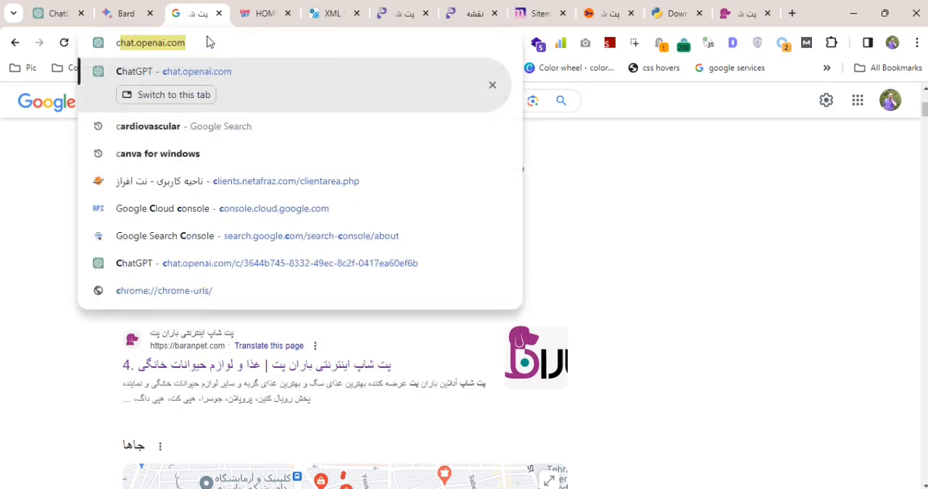
key("BackSpace")
type("gpt for")
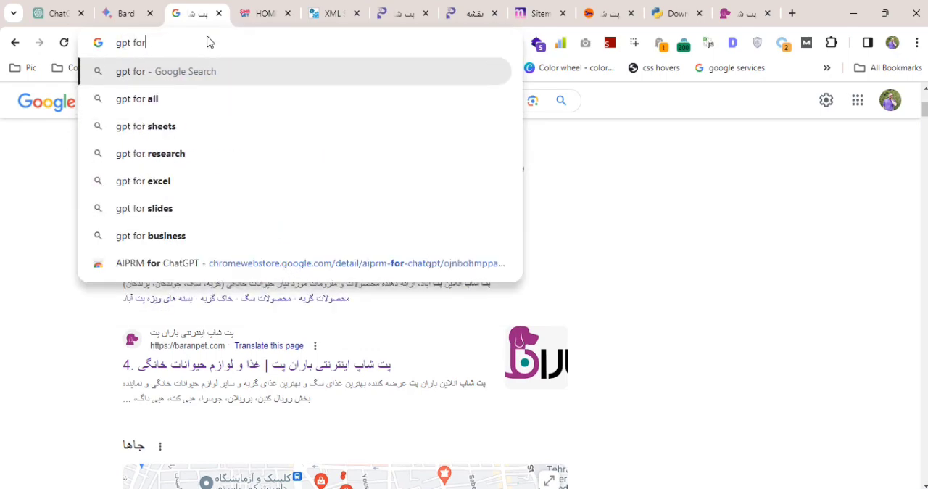
key("BackSpace")
key("BackSpace")
key("BackSpace")
type("4 free")
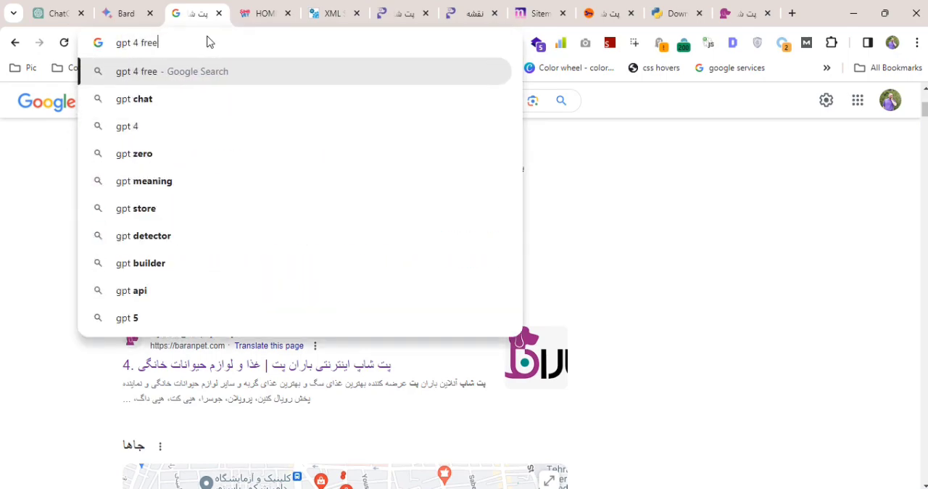
key("Return")
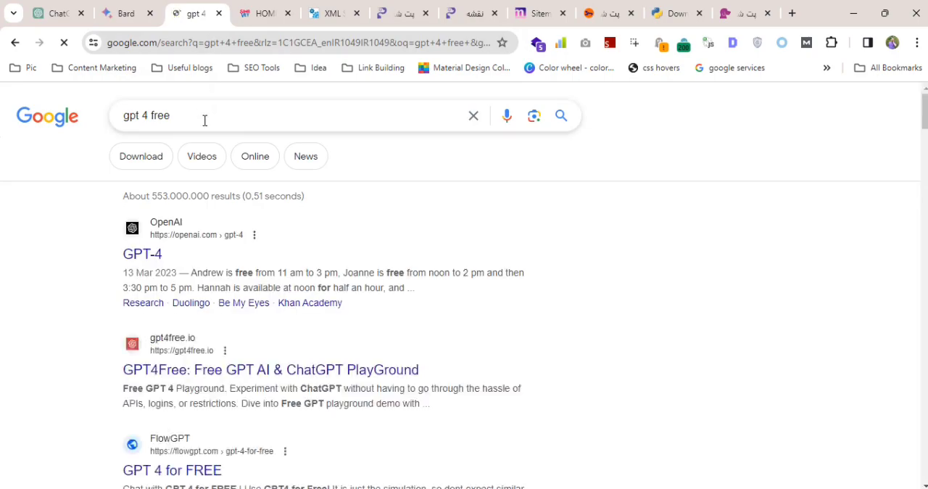
Open FlowGPT's "GPT 4 for FREE" search result in a new tab and paste the copied prompt into its chat.
scroll(197, 144, "down", 1)
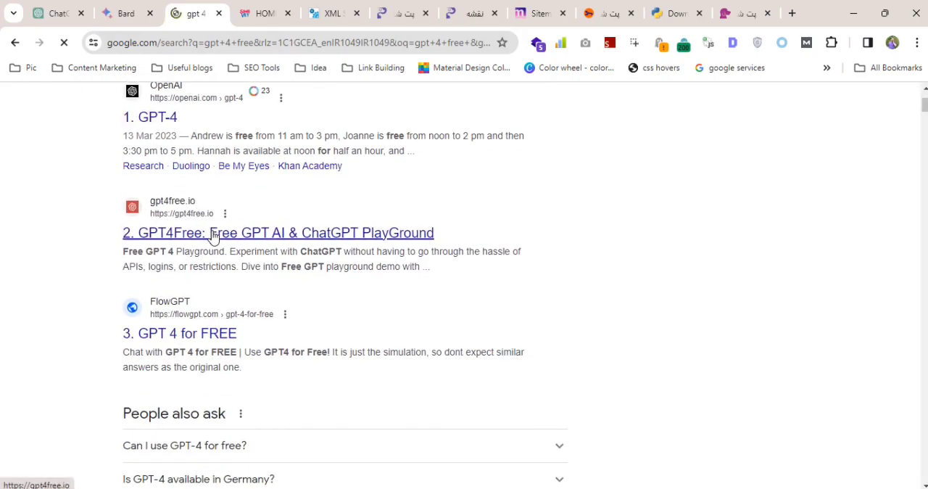
scroll(197, 269, "down", 1)
middle_click(196, 269)
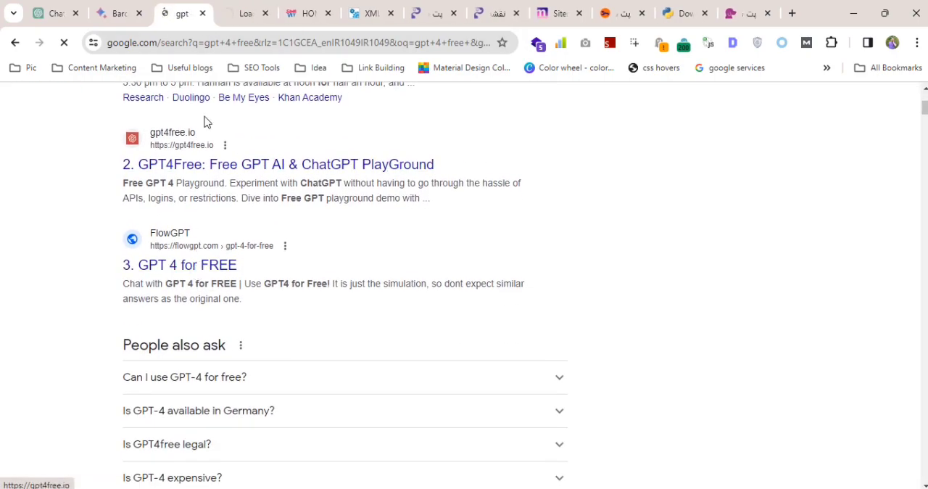
scroll(207, 121, "down", 4)
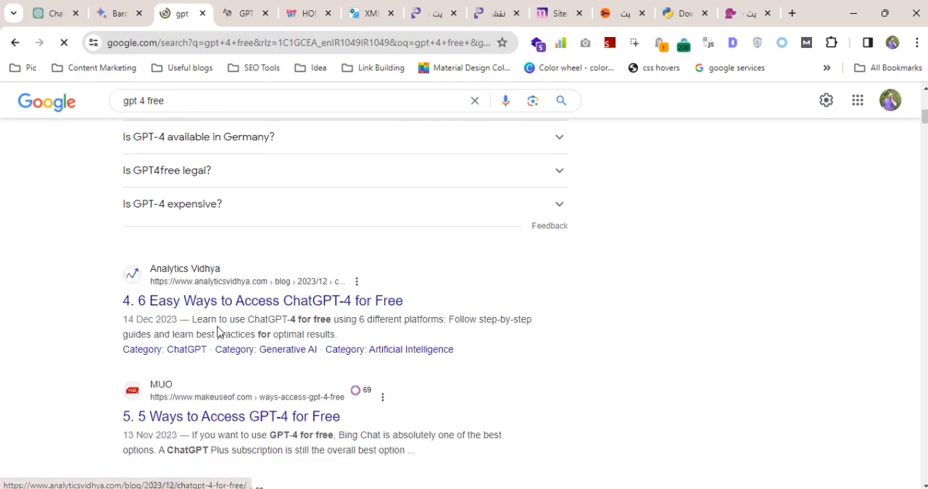
left_click(245, 14)
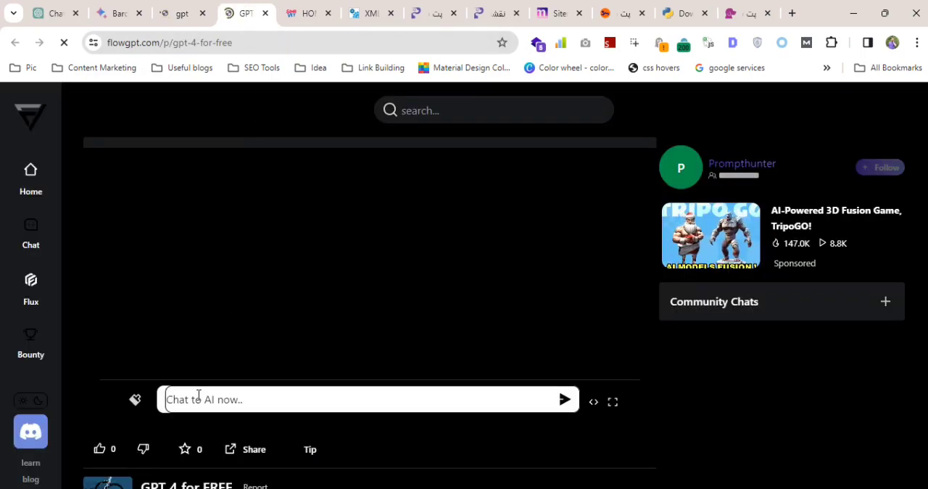
left_click(195, 394)
type("دلیل اسهال سگ چیست؟ آیا خطر گاز گرفتن سگ چیست ؟")
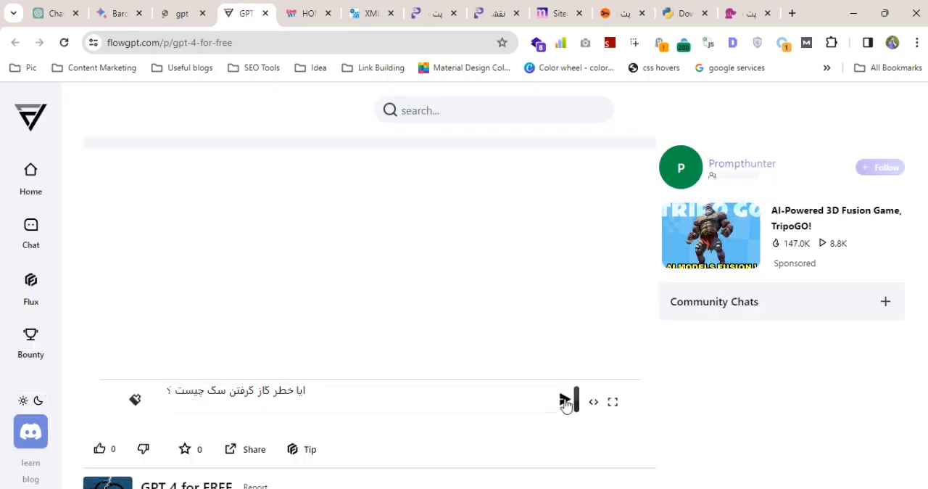
Load perplexity.ai in the tab showing the Sinavet home page.
left_click(333, 15)
left_click(234, 42)
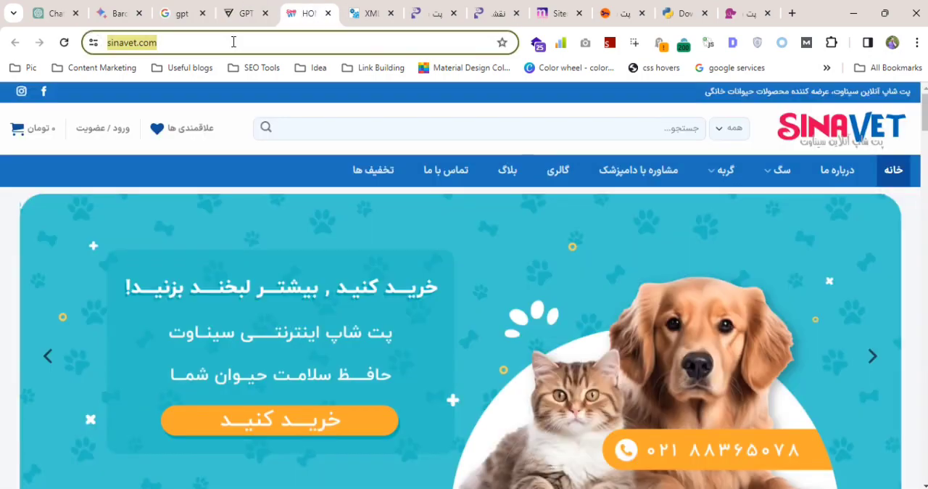
type("perplexity.ai")
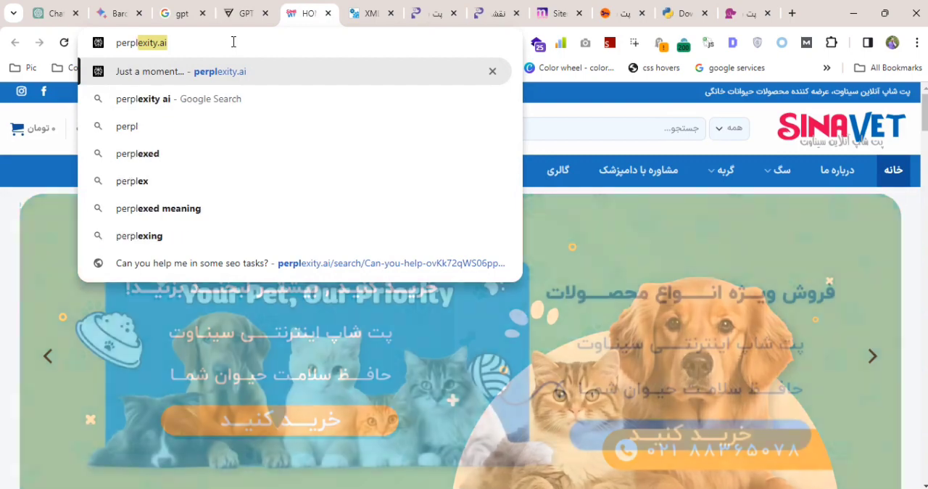
key("Return")
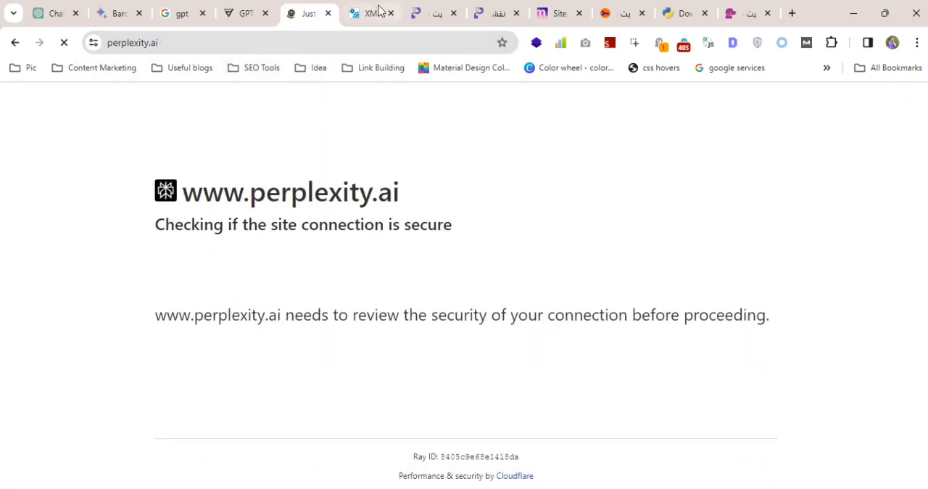
Search Google for "best alternative to gpt 4" in the tab showing the Sinavet XML sitemap and close the developer tools.
left_click(379, 10)
left_click(210, 41)
type("best")
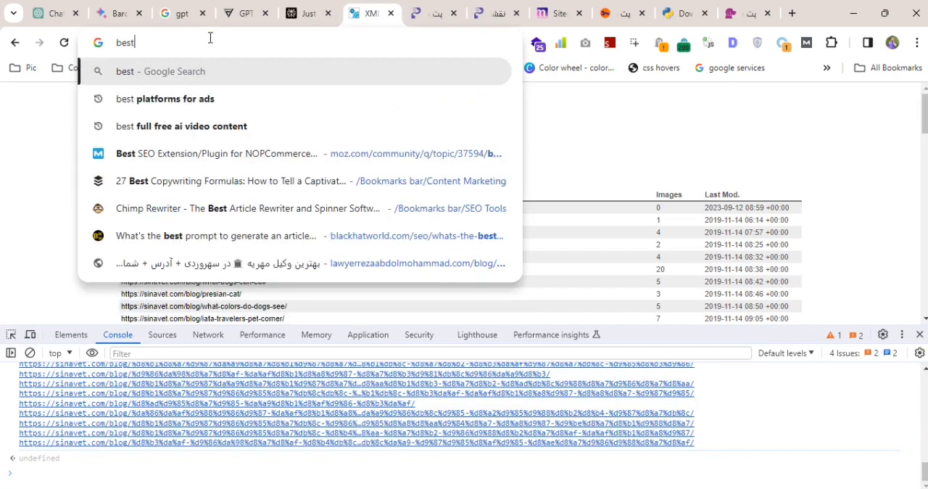
type(" alternative to ")
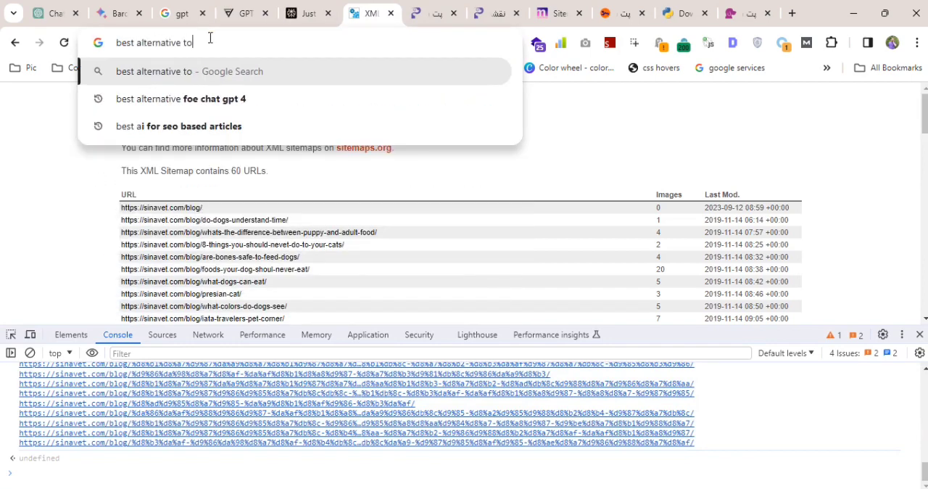
type("gpt 4")
key("Return")
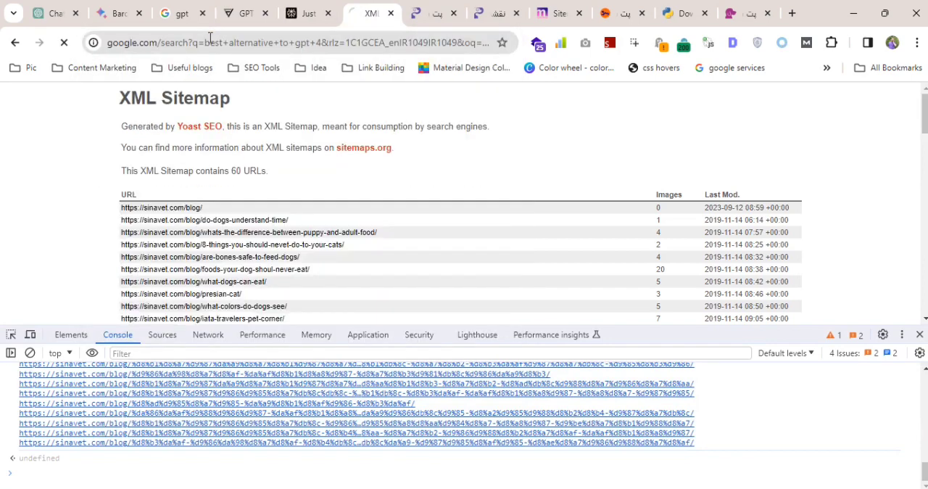
left_click(918, 335)
Refine the search to "best alternative to gpt 4 free" and open KDnuggets' "Top 5 Free Alternatives to GPT-4" in a new tab.
left_click(269, 115)
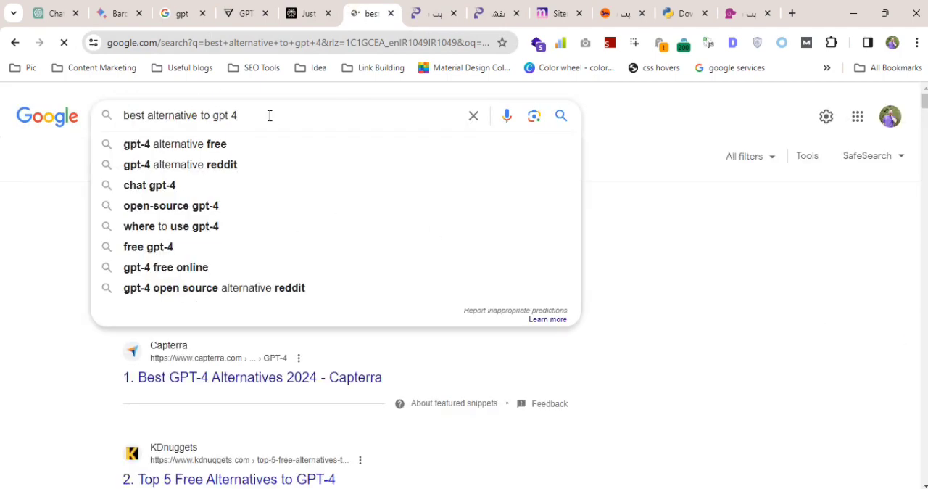
type("free")
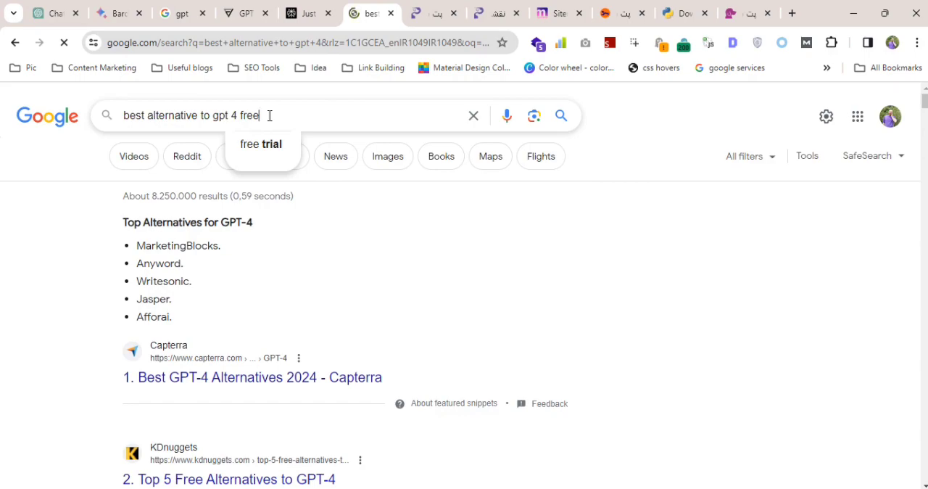
key("Return")
scroll(272, 170, "down", 2)
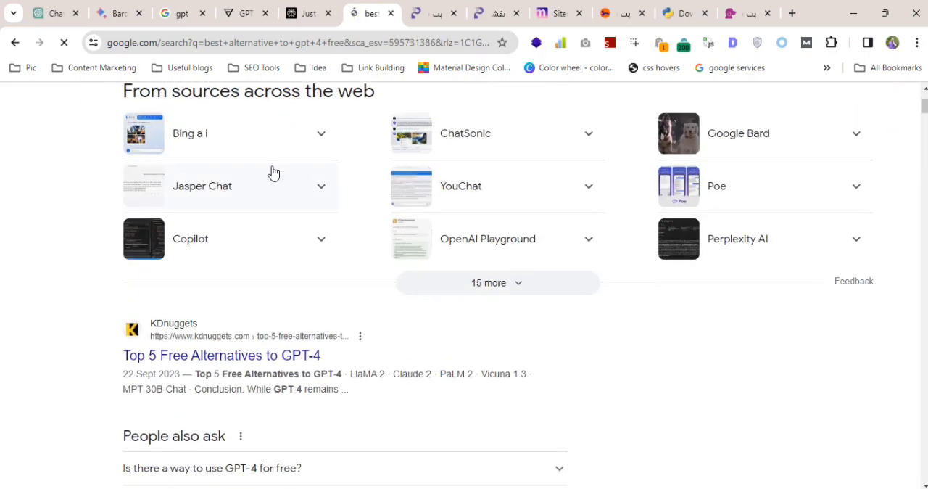
scroll(272, 172, "down", 2)
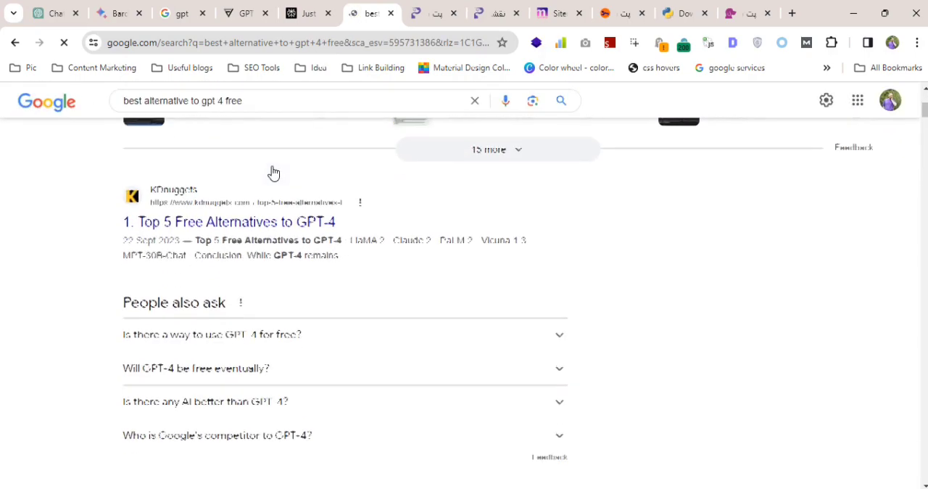
middle_click(266, 218)
Complete the human verification on perplexity.ai and close the FlowGPT tab.
left_click(288, 15)
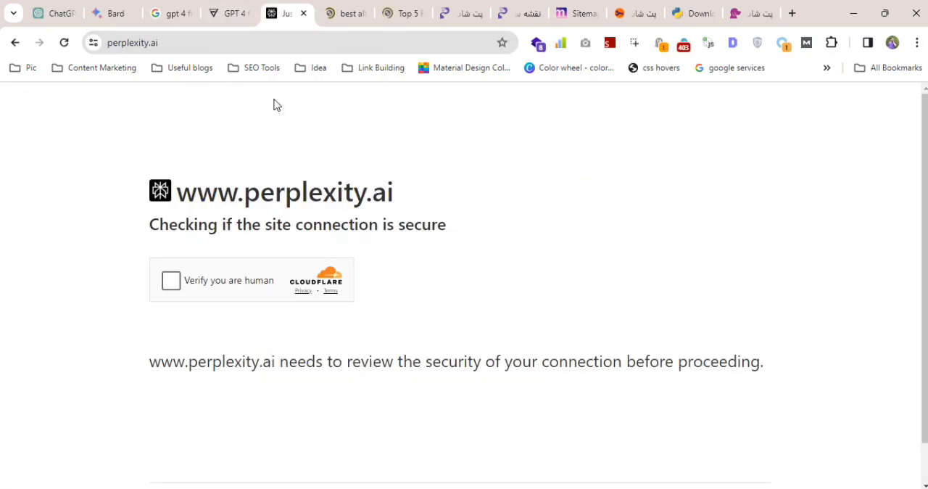
left_click(169, 284)
left_click(230, 14)
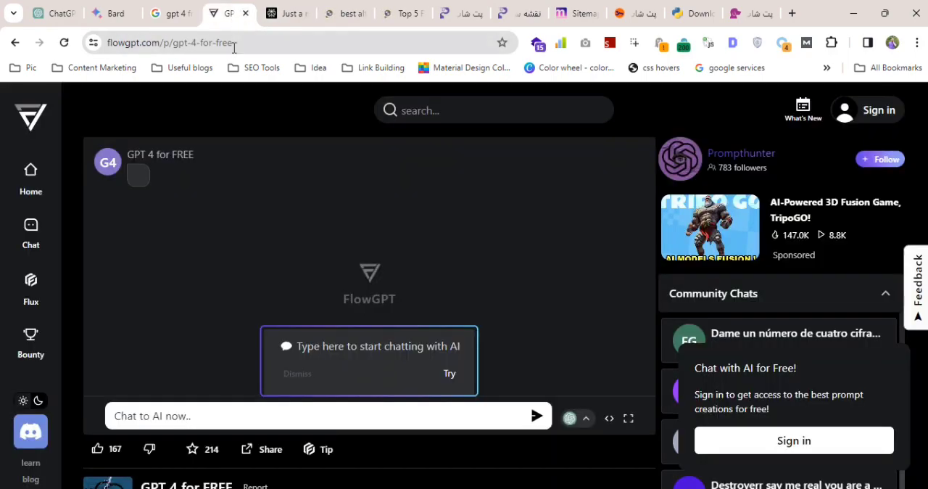
left_click(245, 13)
Return to the Bard chat, review its keyword table and have the response modified to a longer version.
left_click(178, 15)
left_click(104, 16)
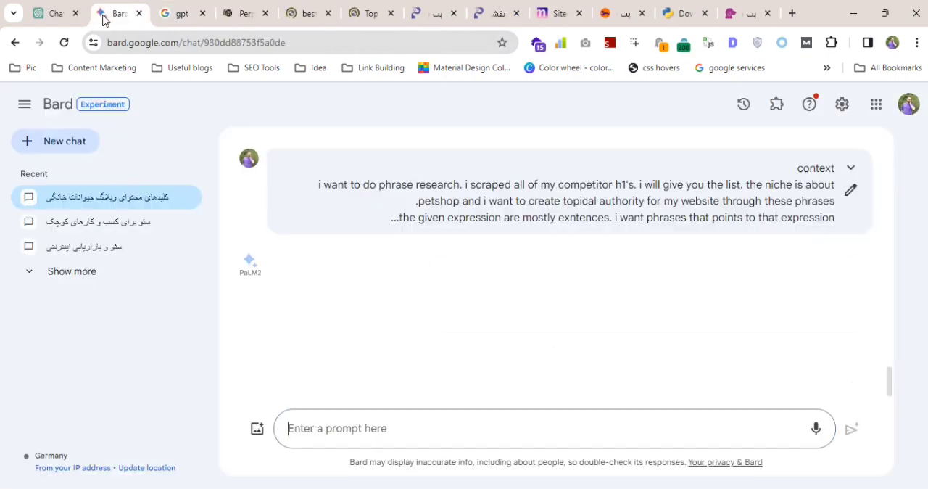
scroll(693, 345, "down", 5)
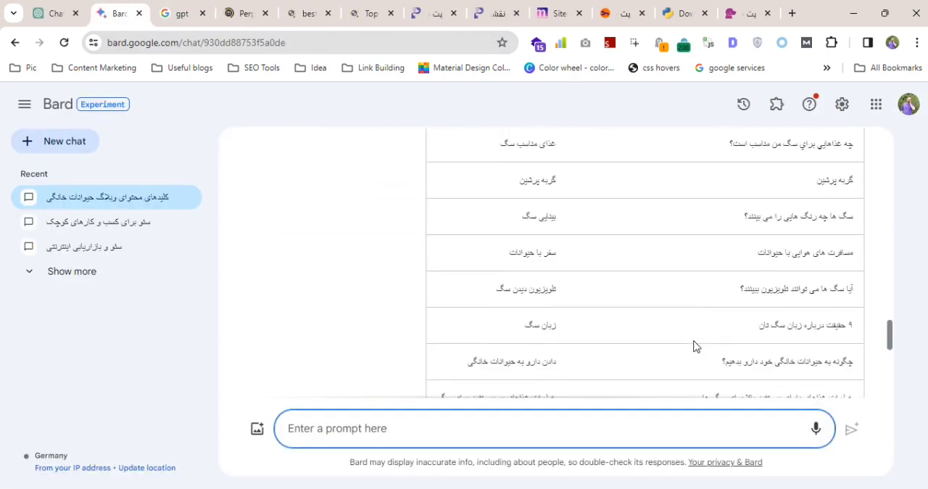
scroll(694, 346, "down", 10)
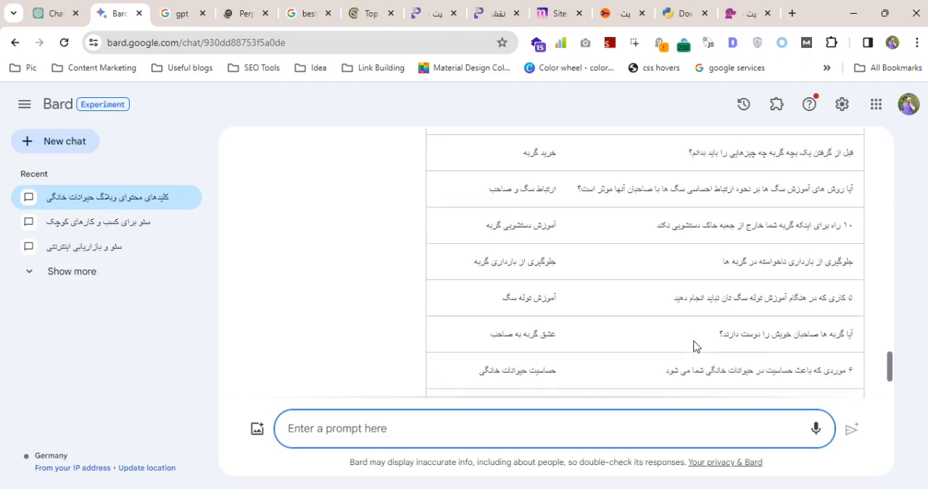
scroll(694, 346, "down", 5)
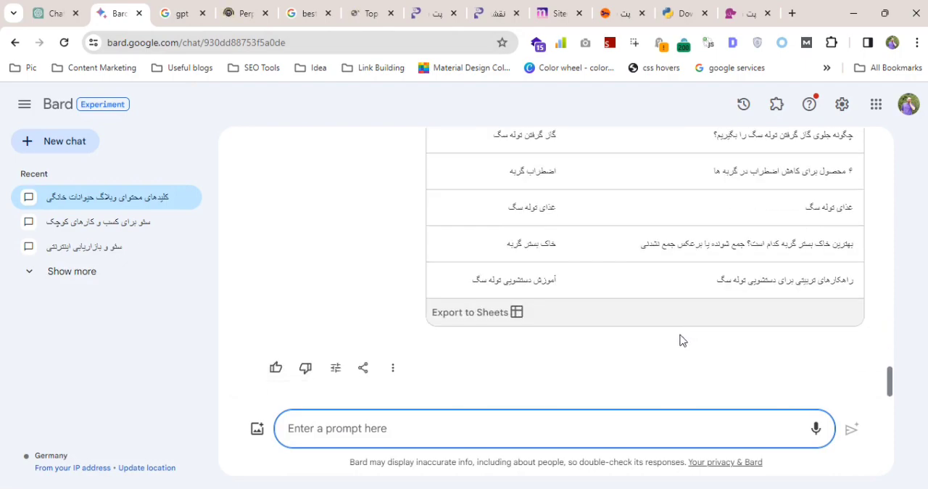
left_click(393, 368)
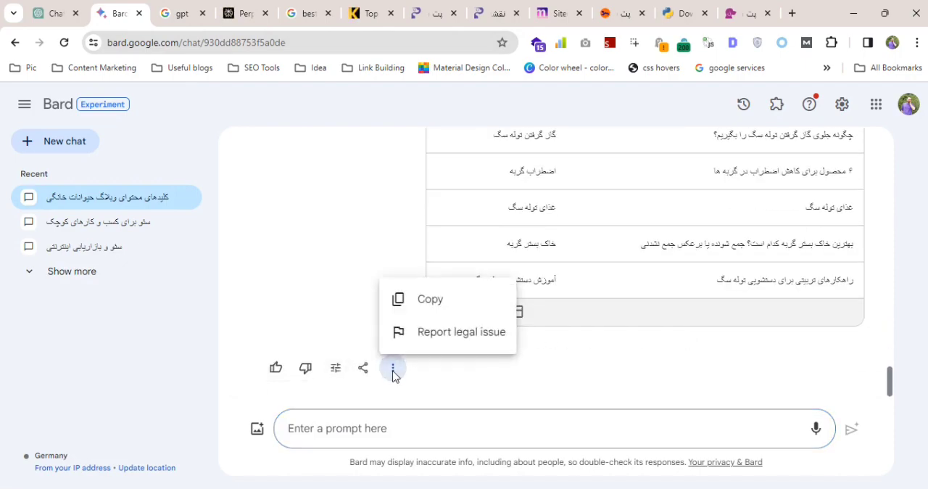
left_click(406, 375)
left_click(335, 368)
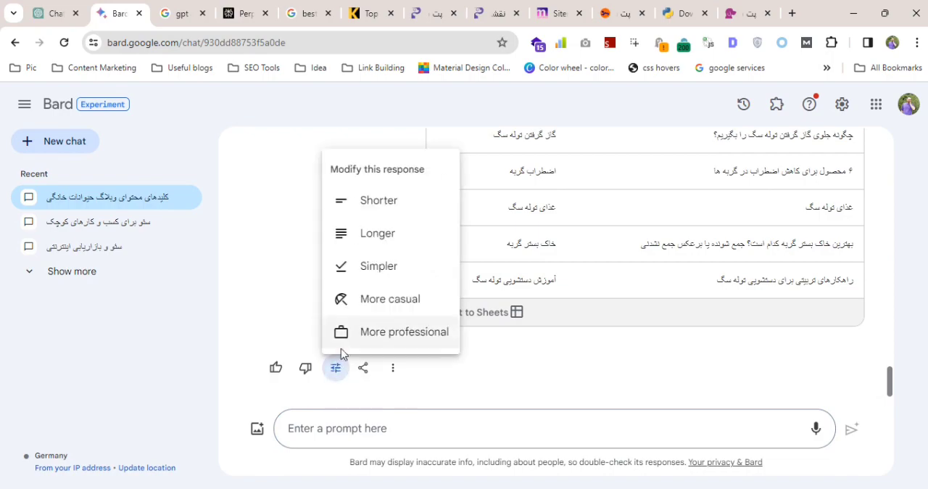
left_click(371, 240)
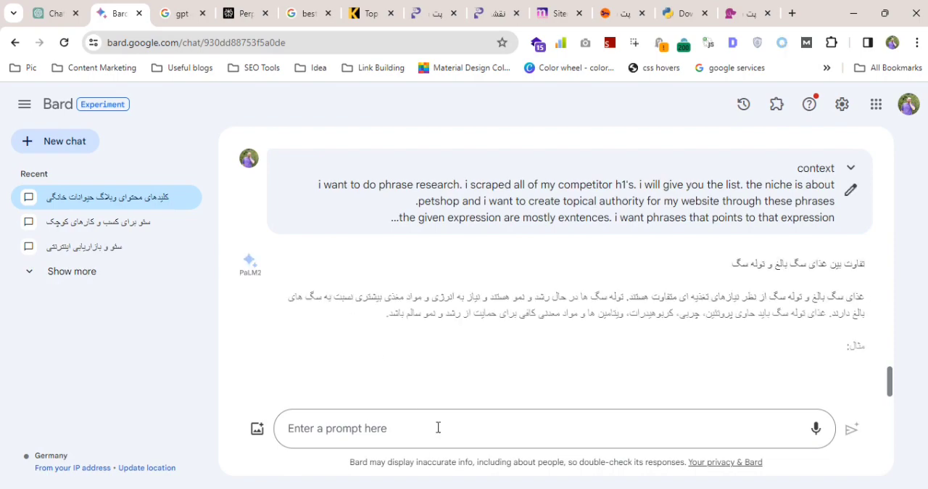
Paste the copied phrase-research prompt with its pet headings into the Bard chat again and submit it.
scroll(551, 293, "down", 10)
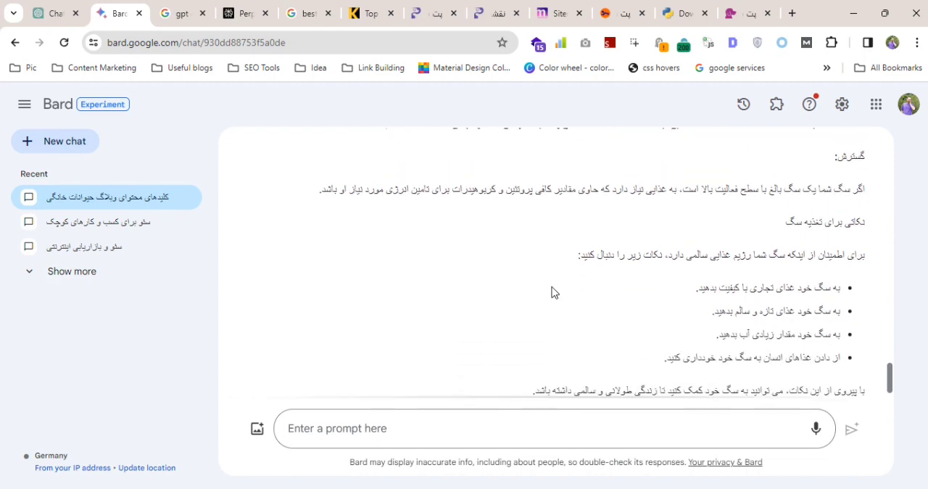
left_click(342, 369)
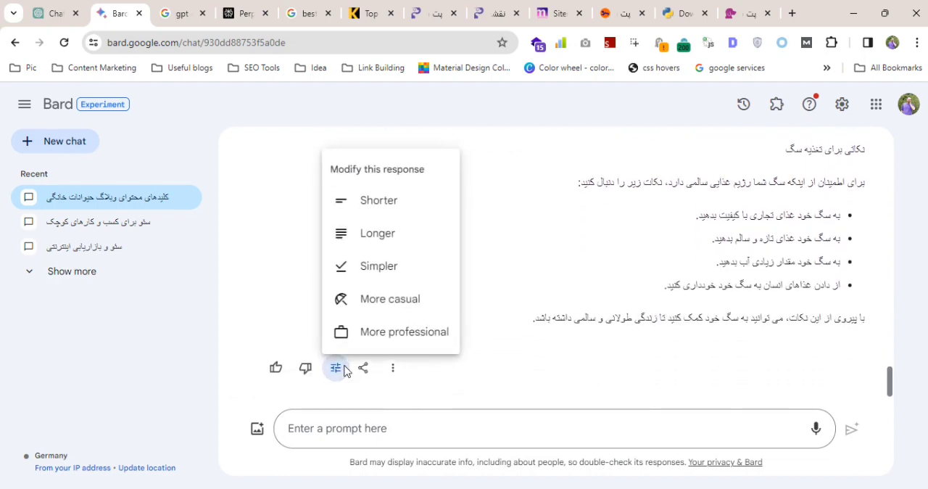
left_click(395, 428)
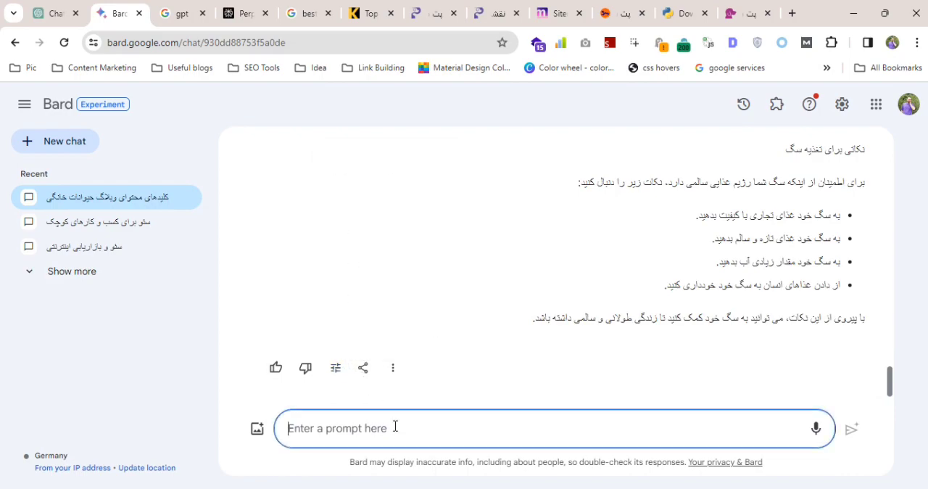
key("ctrl+v")
scroll(547, 406, "up", 10)
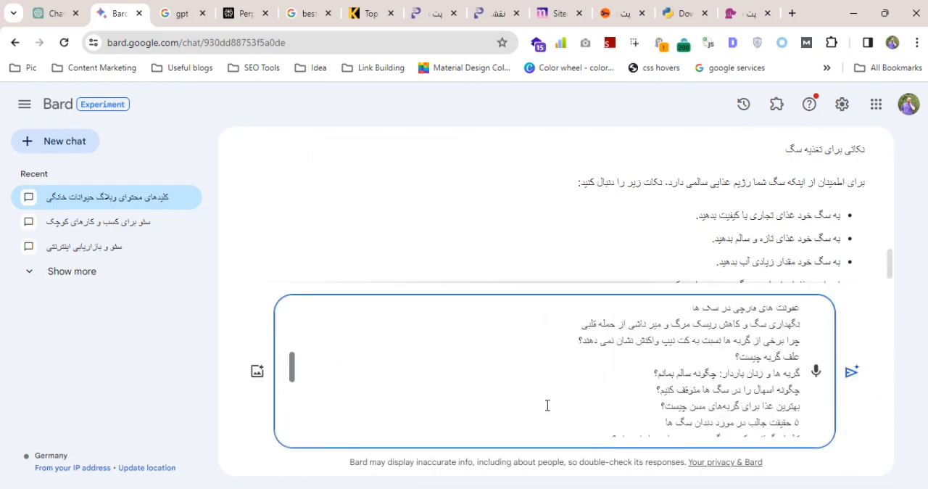
scroll(546, 405, "up", 1)
scroll(547, 405, "down", 10)
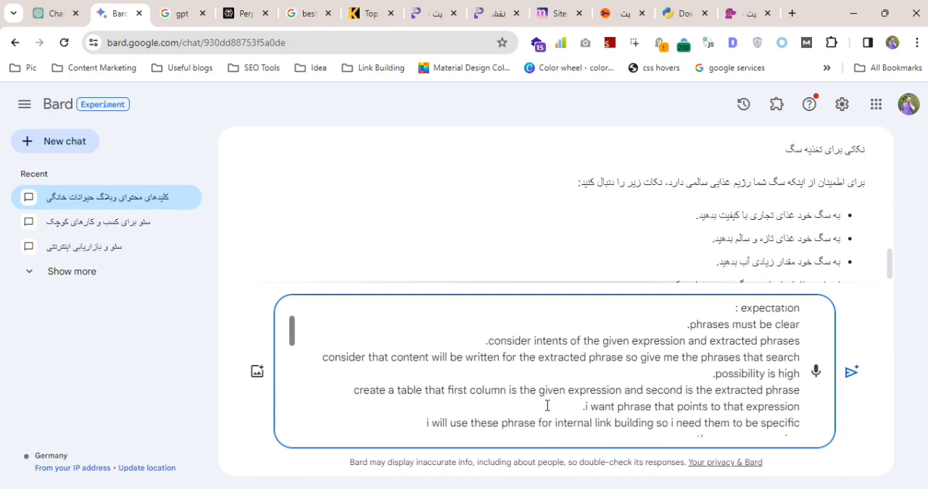
scroll(546, 405, "down", 10)
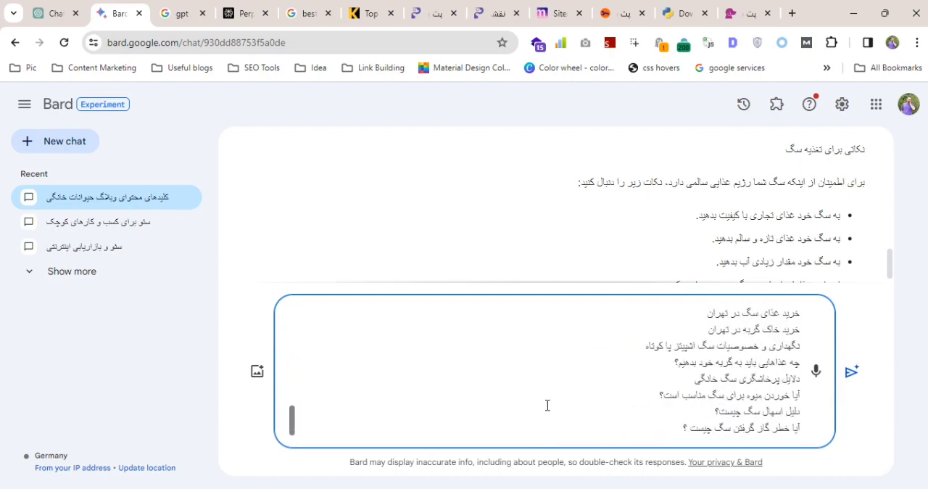
left_click(851, 372)
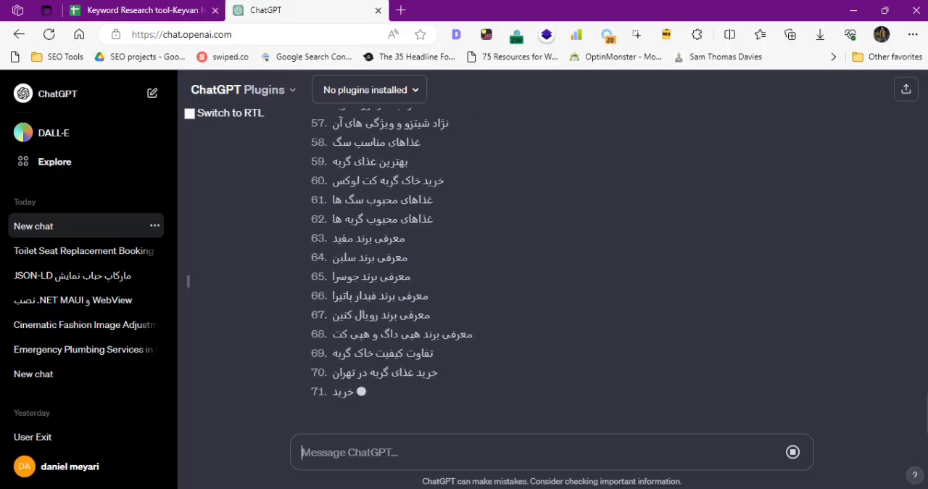
Look through the Farsi phrase list in the Edge ChatGPT chat and let ChatGPT continue generating it.
scroll(488, 314, "up", 7)
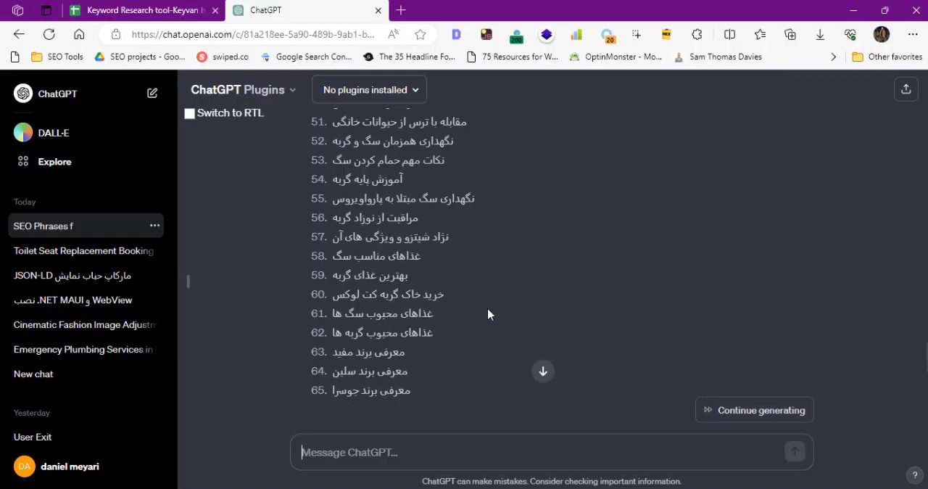
scroll(488, 314, "down", 2)
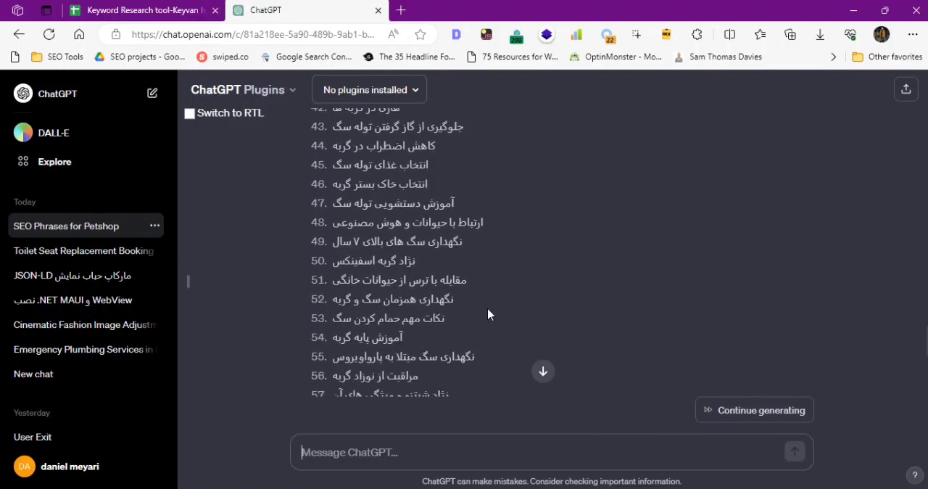
scroll(500, 354, "down", 5)
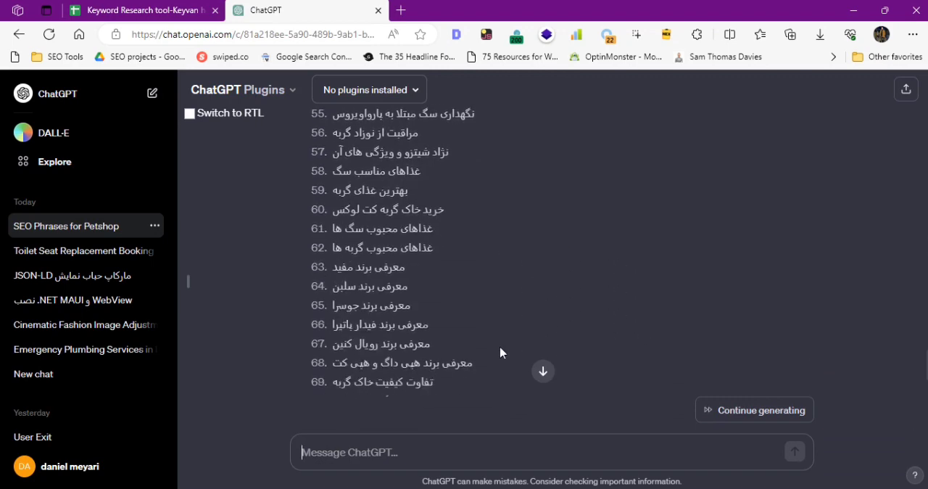
left_click(750, 408)
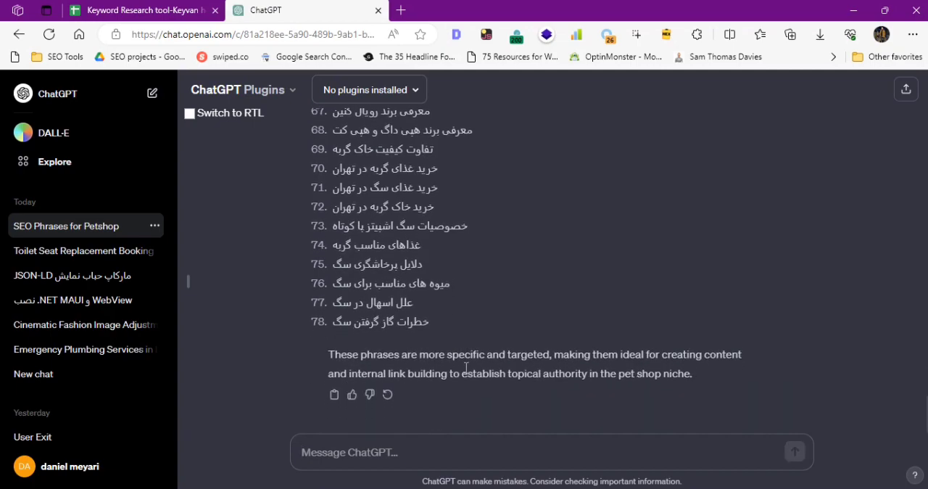
Select the complete numbered list of Farsi phrases, items 1 to 78, in ChatGPT's answer.
left_click_drag(435, 325, 330, 219)
key("super+c")
scroll(312, 276, "up", 8)
scroll(312, 276, "down", 1)
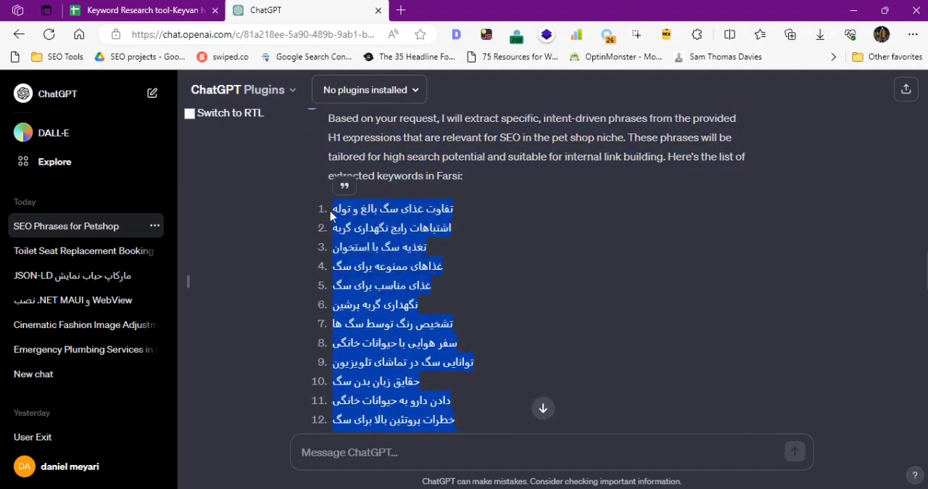
Switch to the Bard chat in Chrome, review its new keyword table and send the follow-up "آدامه بده".
key("alt+Tab")
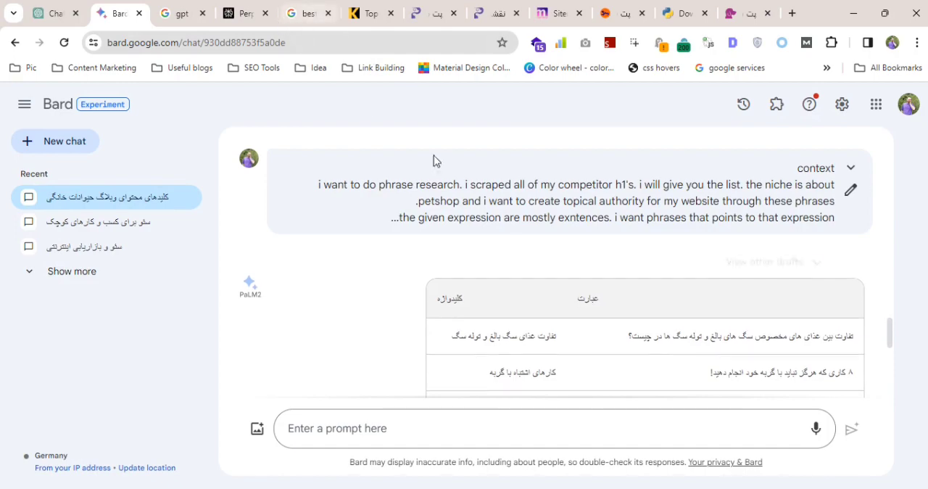
scroll(541, 249, "down", 15)
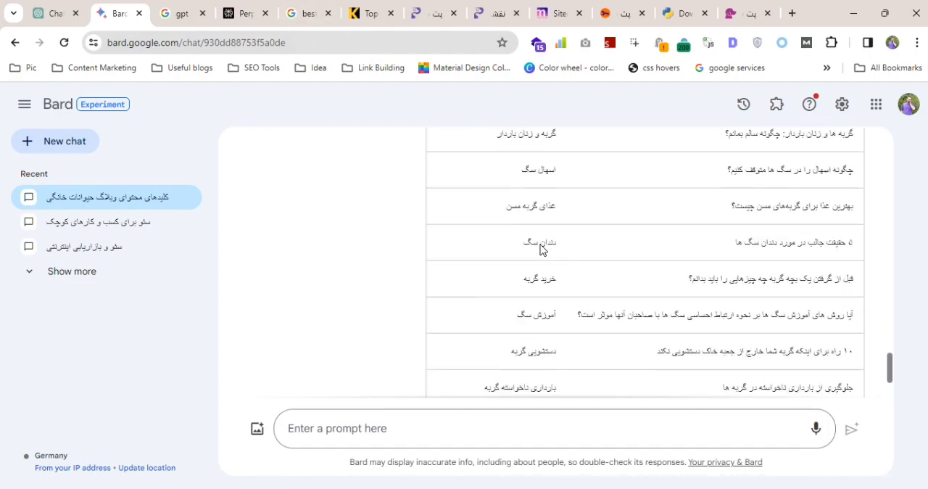
scroll(541, 249, "down", 6)
scroll(541, 250, "down", 2)
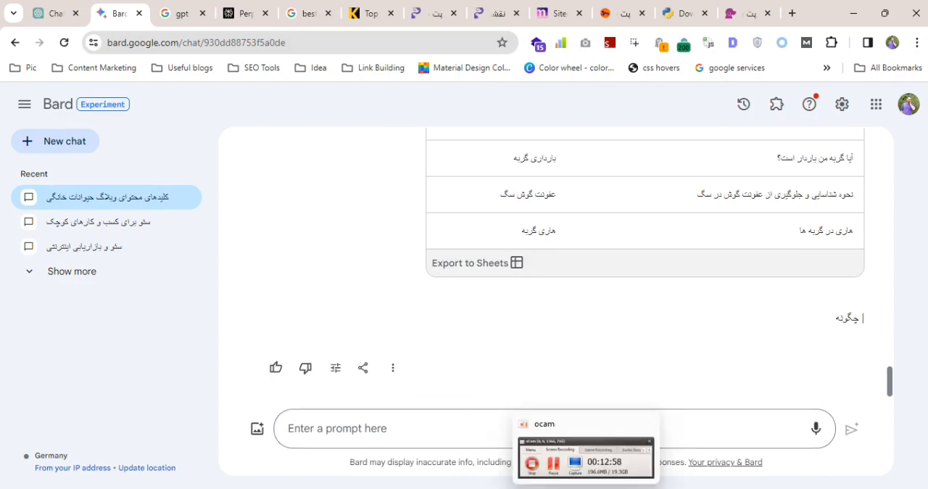
left_click(458, 425)
type("hn")
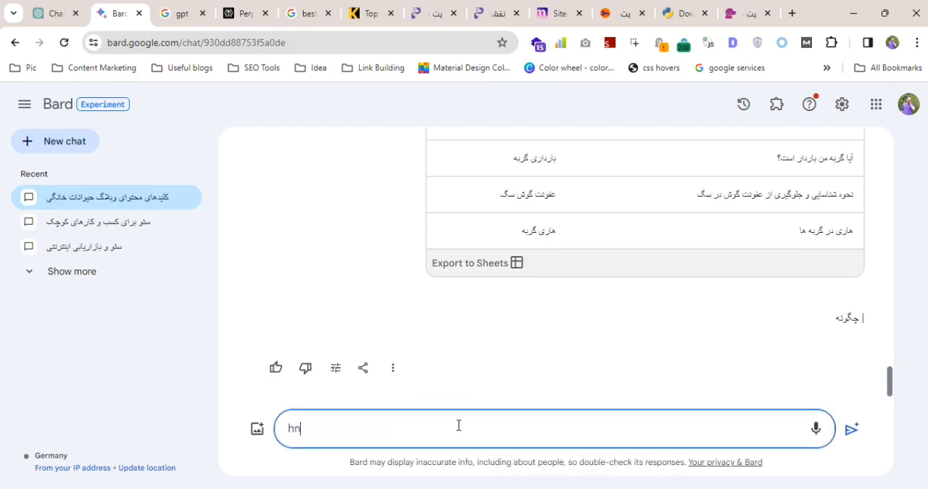
type("ا")
type("دامه بده")
key("Return")
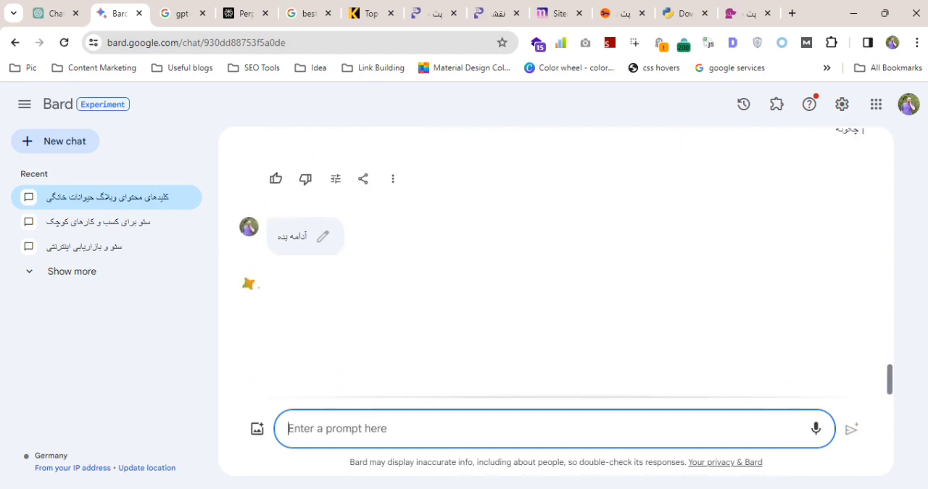
Switch to the Excel workbook and paste the copied ChatGPT phrases into Column1 from C2 on Sheet5, matching the destination formatting.
key("alt+Tab")
scroll(664, 233, "up", 16)
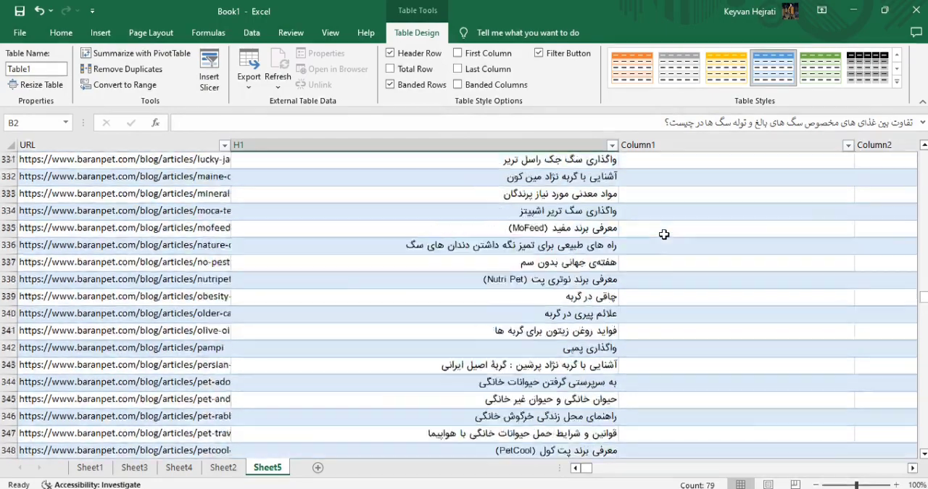
scroll(664, 233, "up", 20)
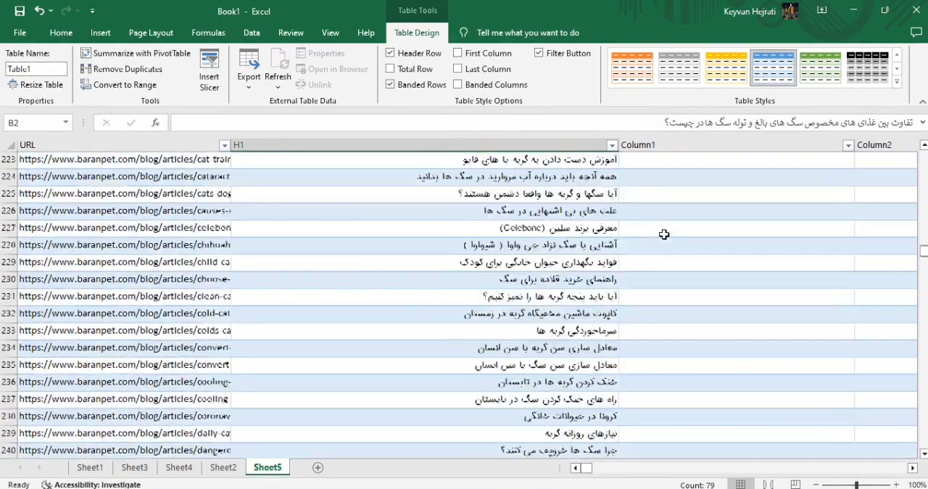
scroll(664, 233, "up", 8)
left_click_drag(922, 244, 923, 155)
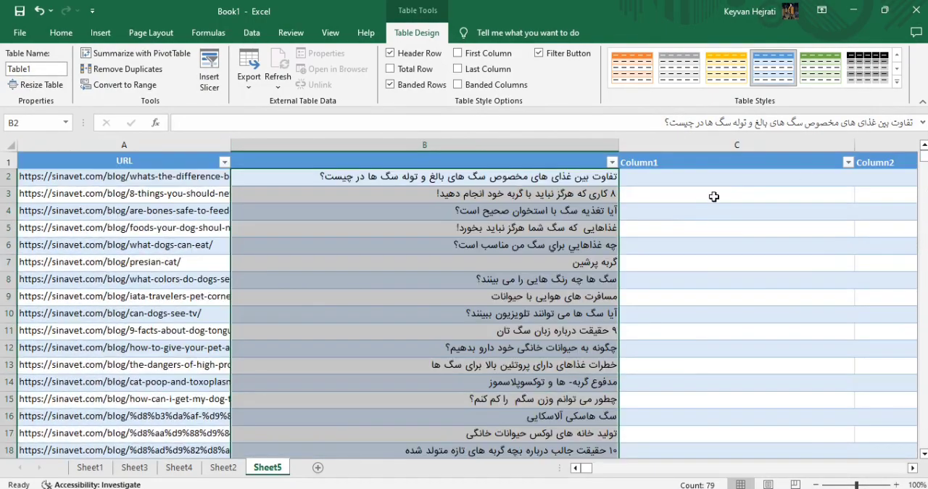
left_click(698, 179)
right_click(697, 180)
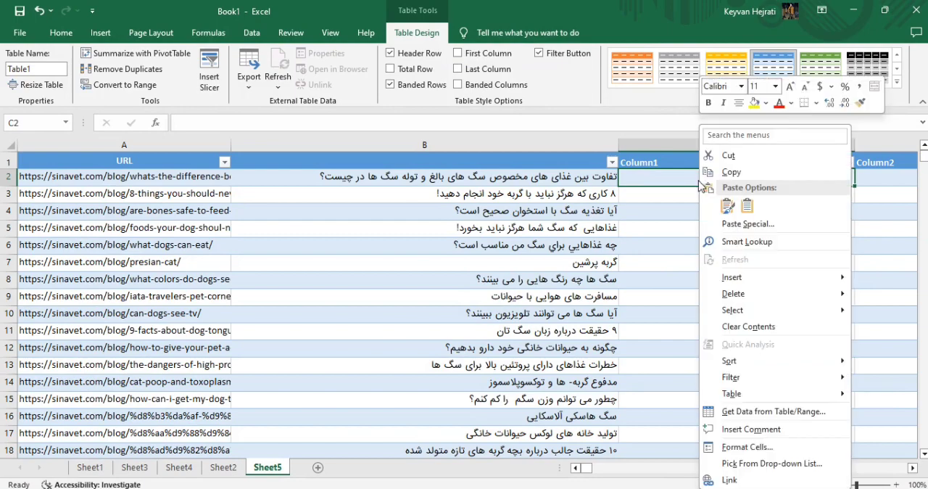
left_click(744, 207)
left_click(728, 243)
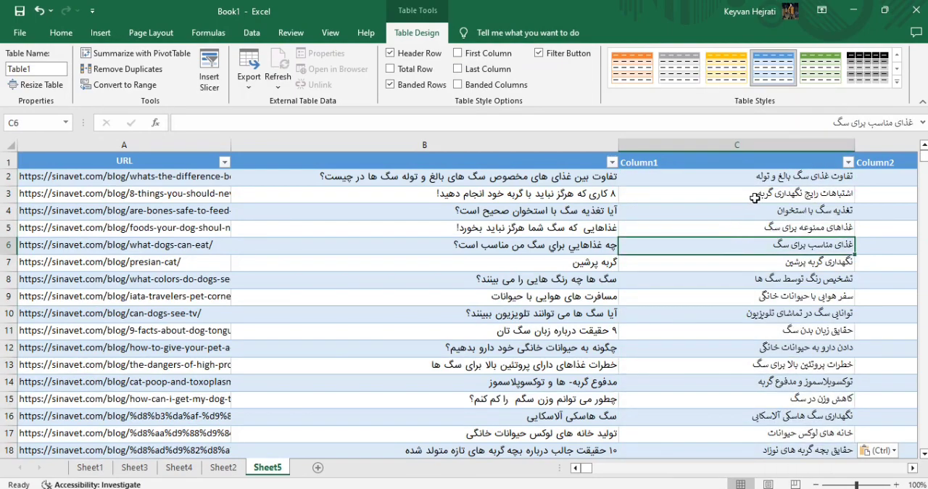
Compare the pasted phrases with the H1 headings and clear them from C2:C79.
scroll(760, 213, "down", 17)
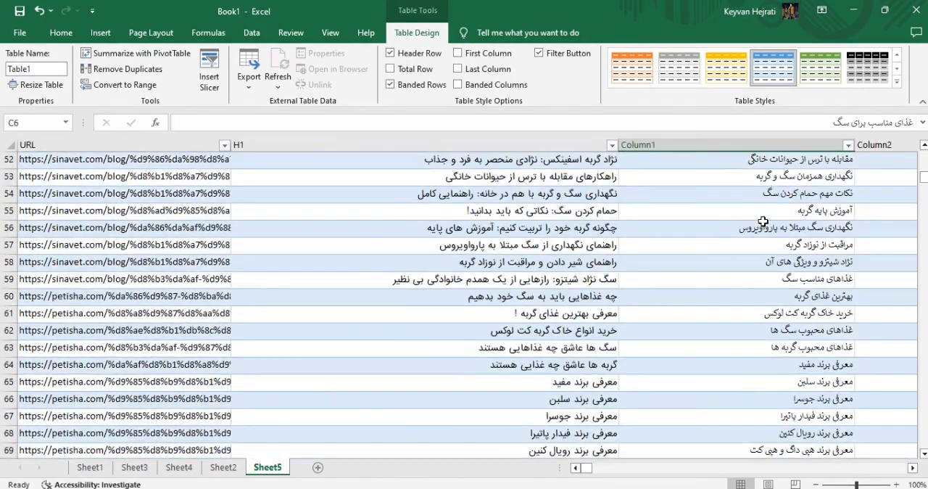
scroll(683, 252, "down", 6)
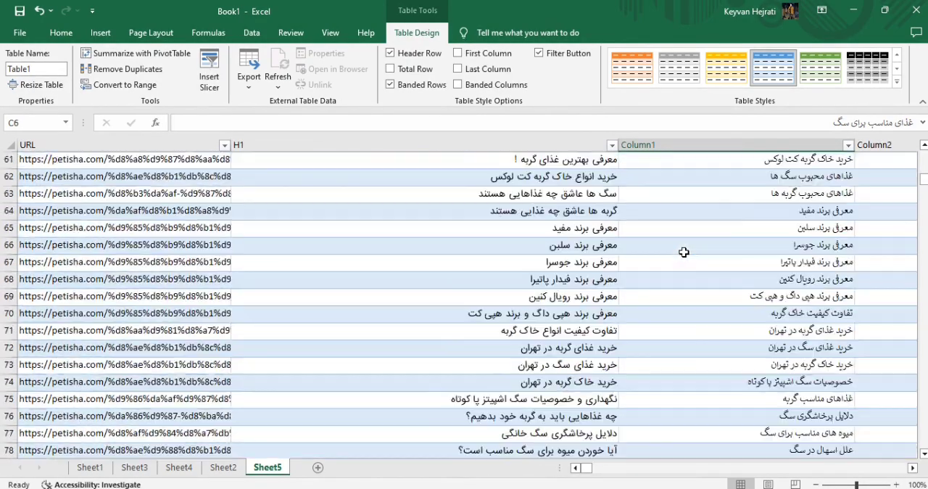
left_click_drag(749, 321, 762, 27)
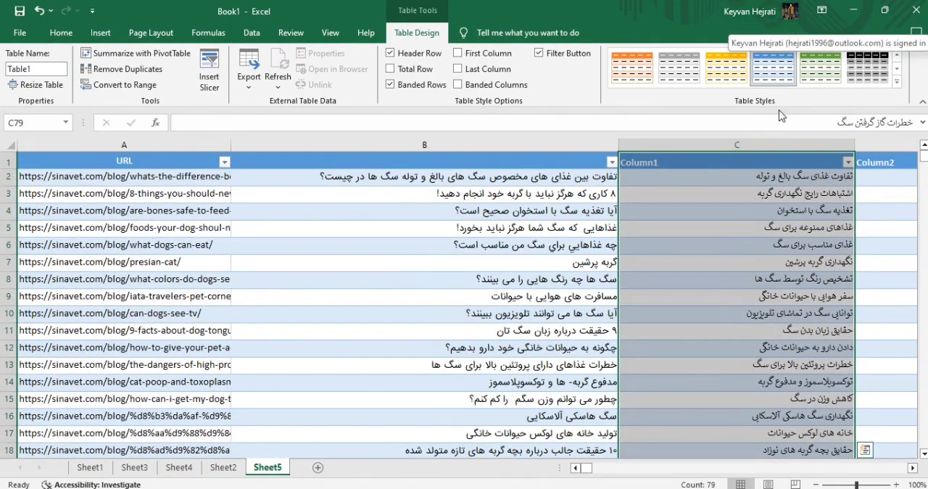
left_click(778, 184)
key("ctrl+shift+Down")
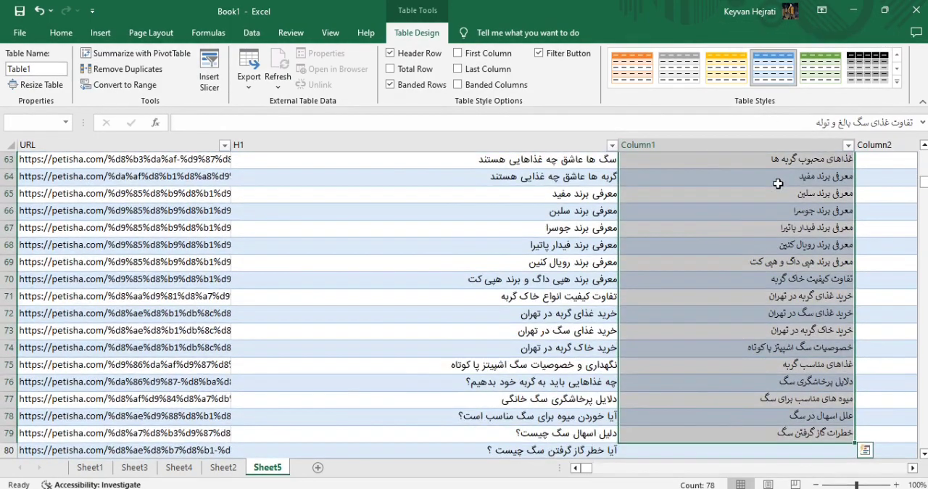
key("Delete")
Switch to the Bard chat in Chrome and examine its heading and keyword tables, including the last rows of the earlier one.
left_click_drag(484, 194, 475, 432)
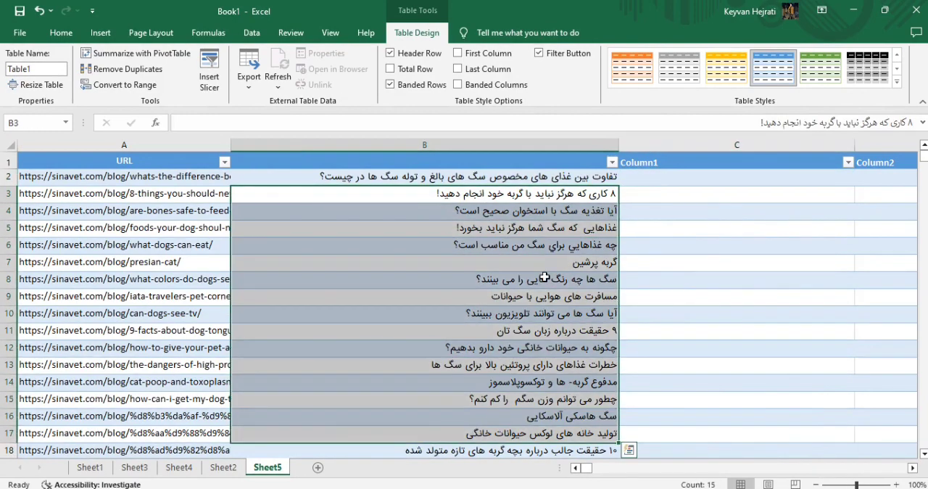
key("alt+Tab")
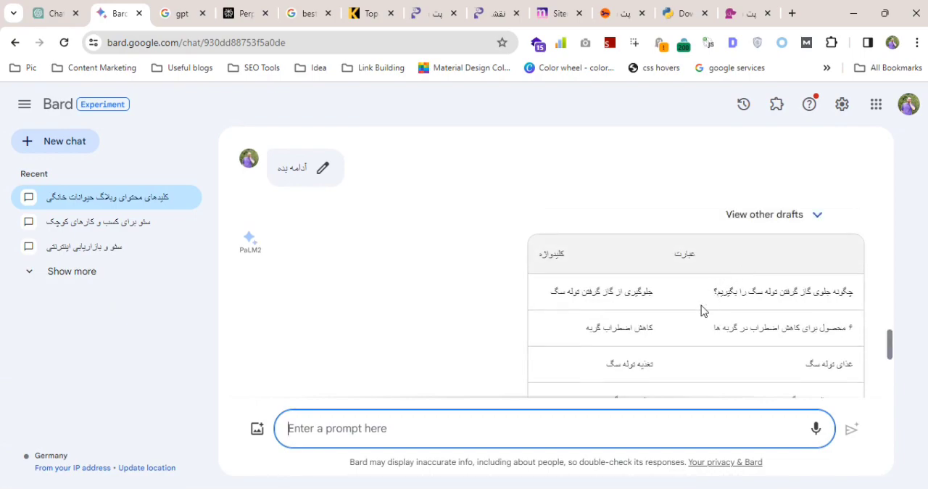
scroll(700, 310, "down", 10)
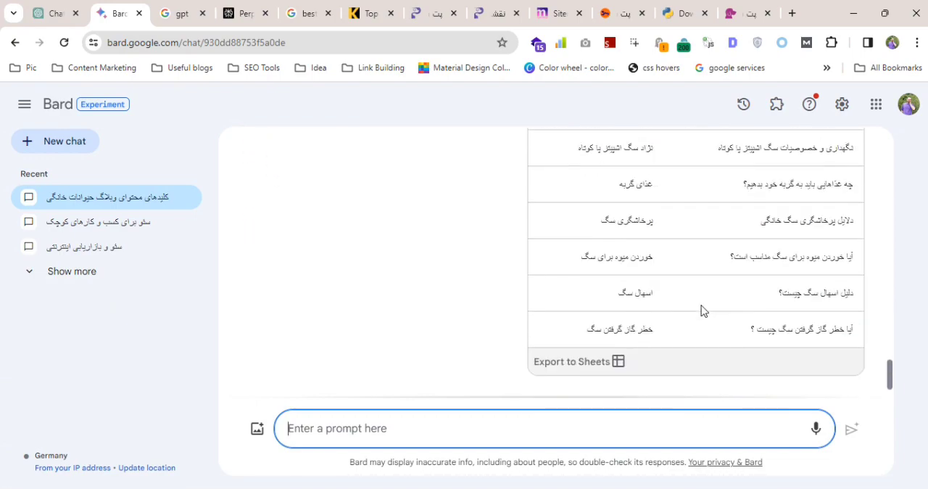
scroll(701, 310, "up", 10)
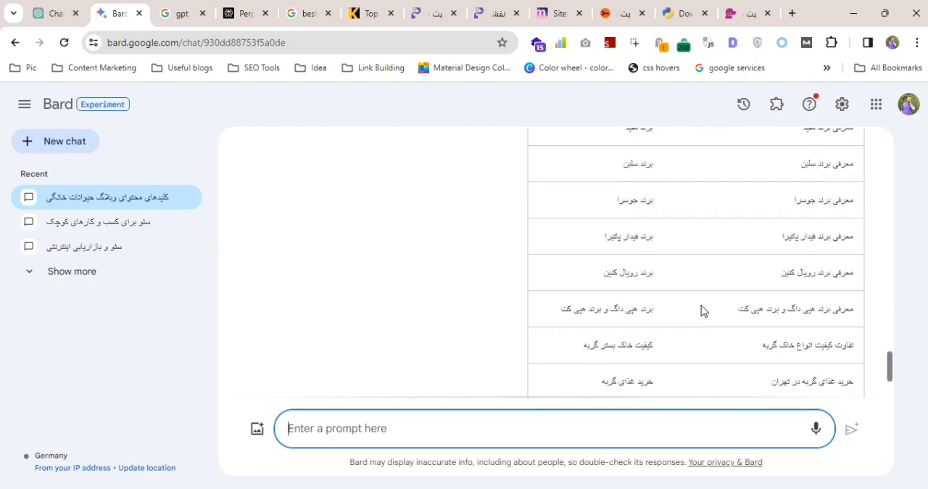
scroll(701, 310, "up", 5)
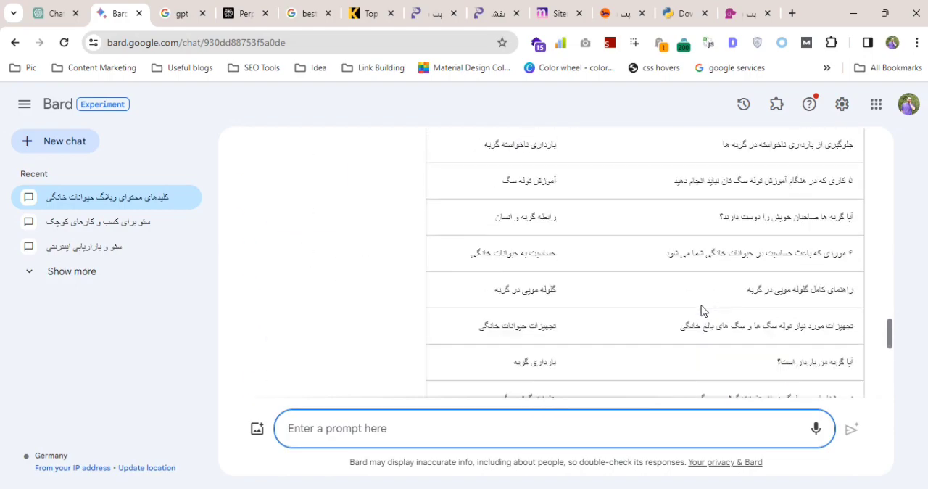
scroll(681, 308, "down", 3)
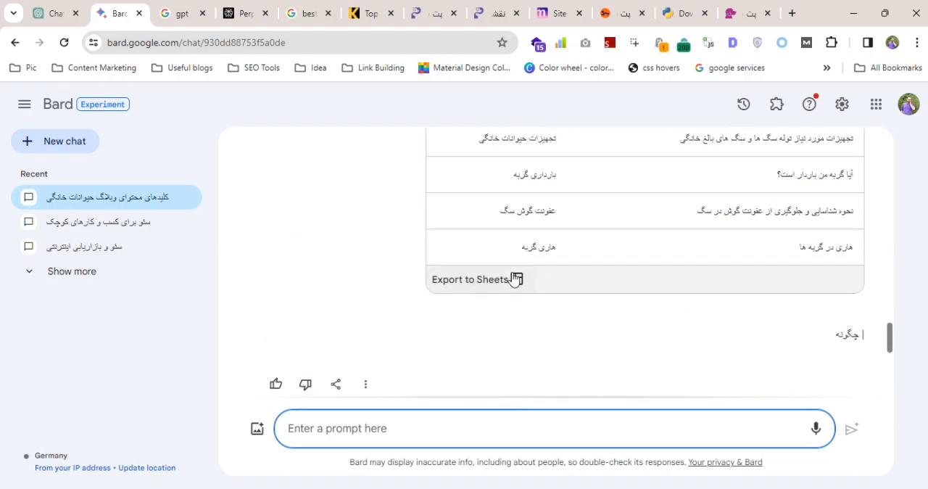
left_click_drag(508, 254, 635, 212)
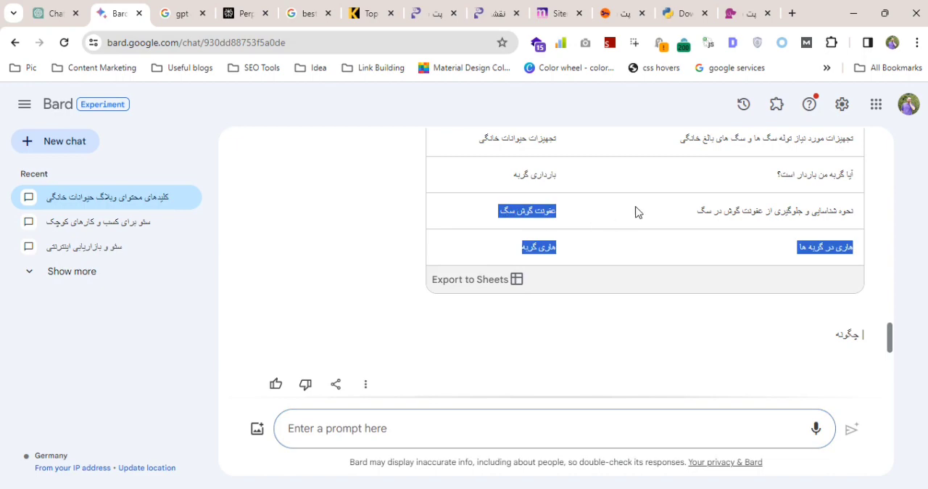
left_click(622, 243)
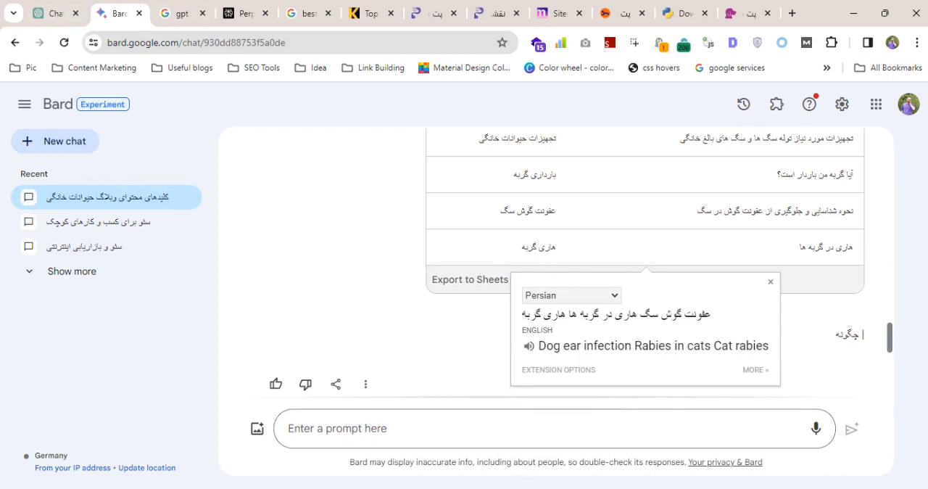
Return to the Excel workbook and look through the full list of H1 headings on Sheet5.
left_click(433, 488)
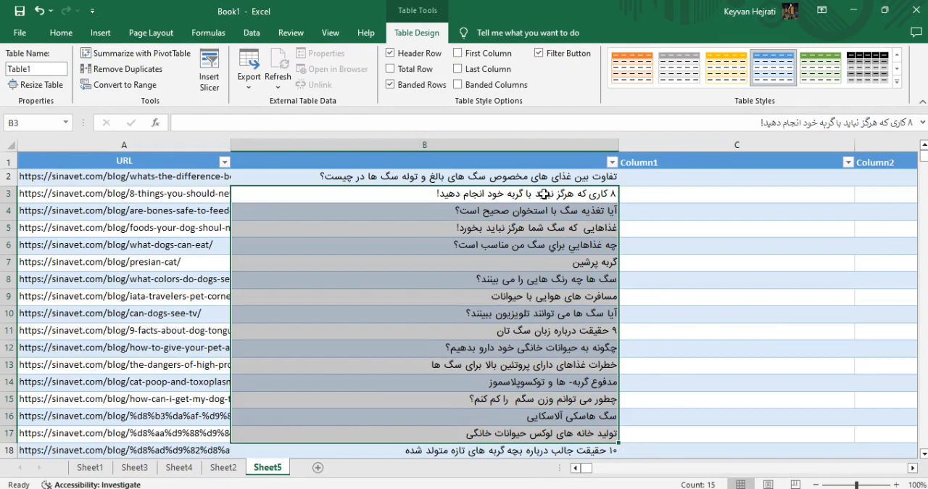
left_click(549, 181)
key("ctrl+shift+Down")
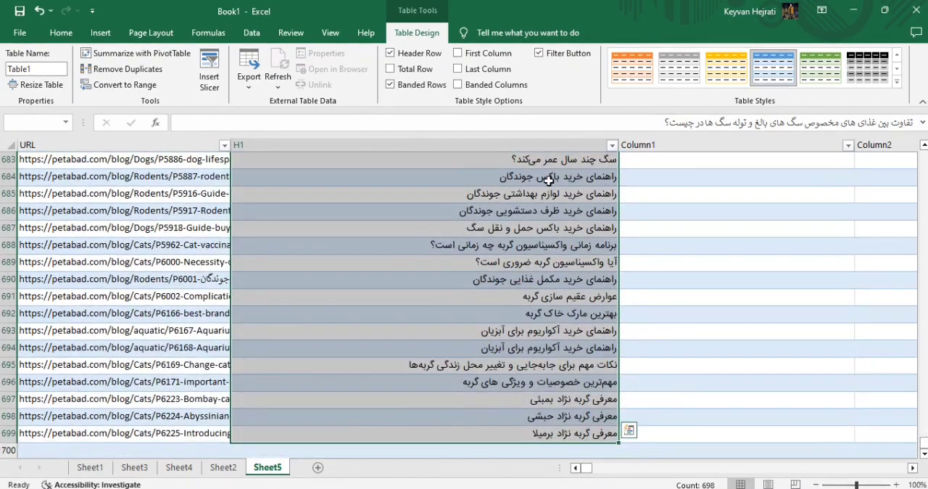
scroll(629, 430, "up", 14)
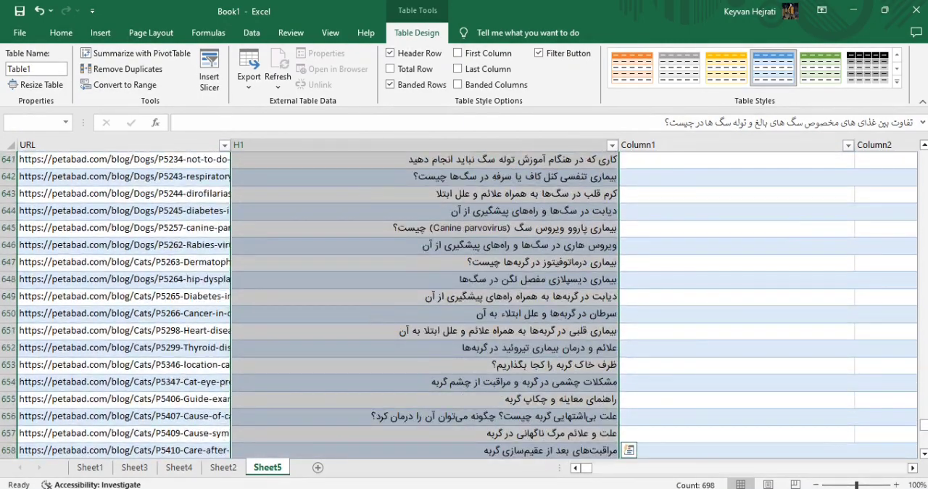
left_click_drag(924, 426, 924, 154)
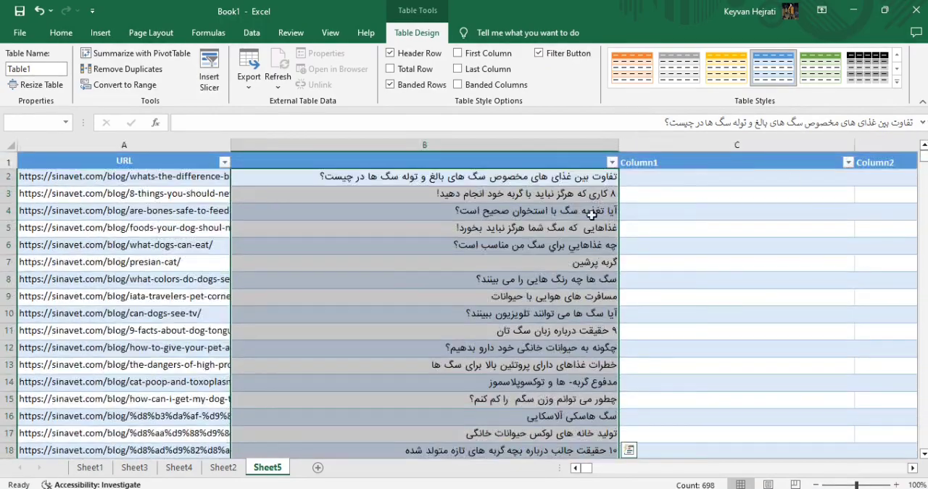
left_click(580, 181)
scroll(286, 251, "down", 20)
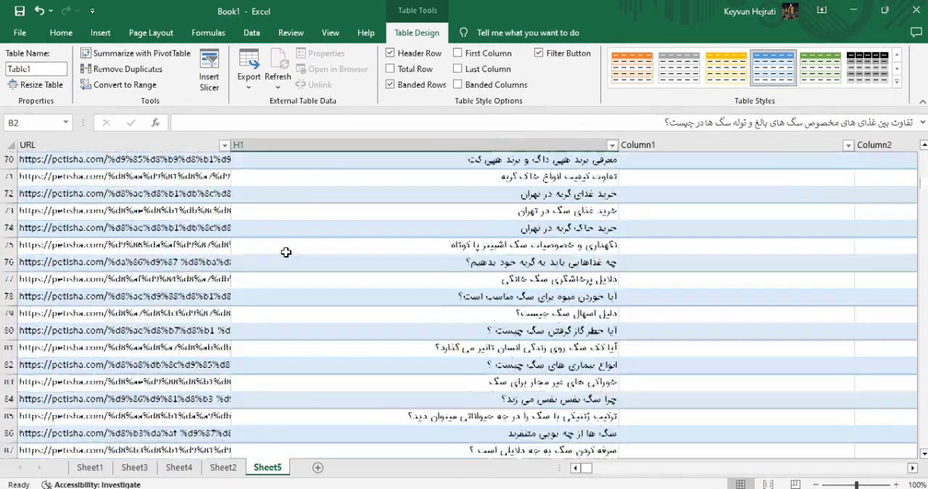
scroll(286, 252, "down", 6)
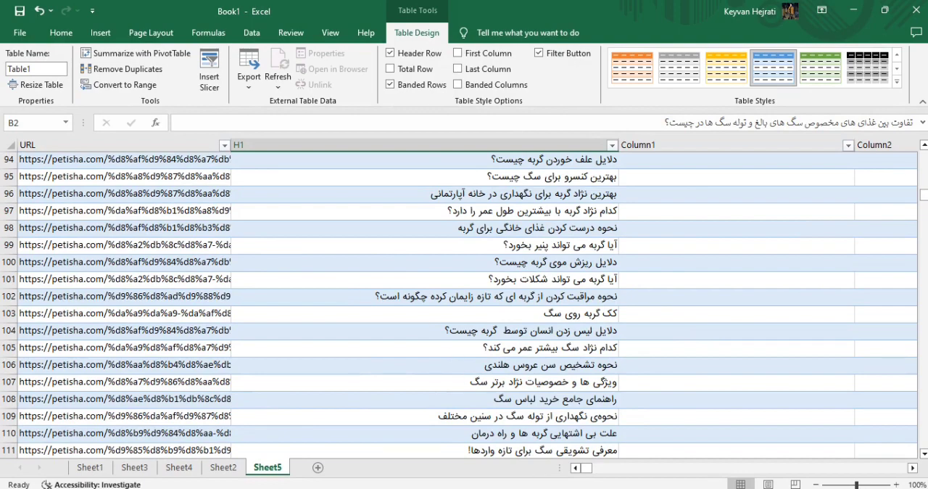
left_click(507, 488)
left_click(467, 290)
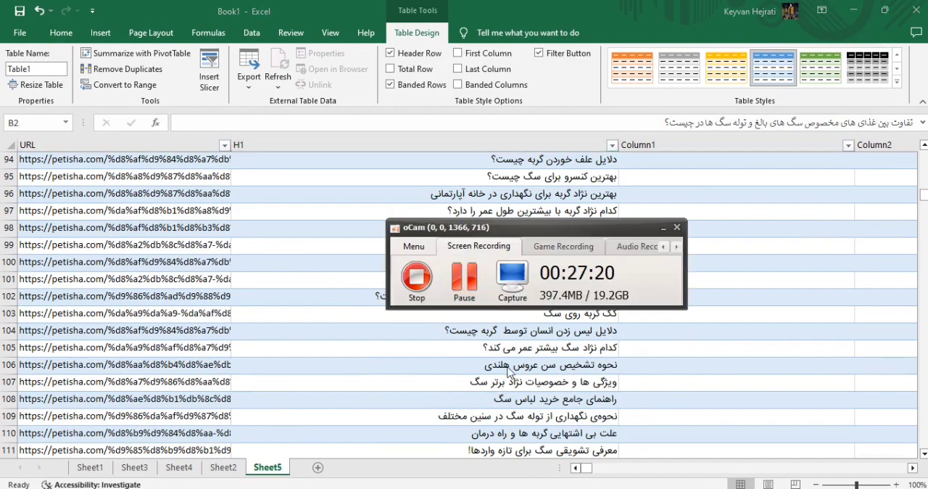
left_click(405, 488)
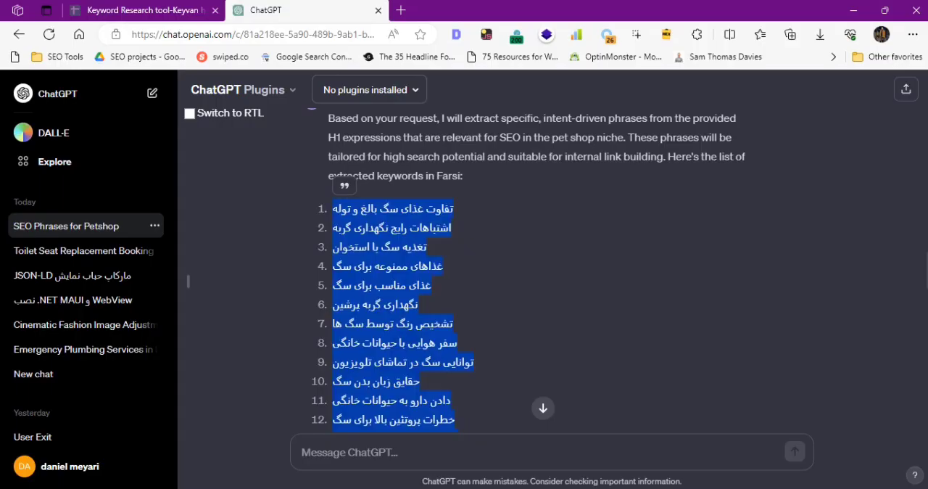
Copy the H1 column in Excel from the header down to row 100.
left_click(438, 488)
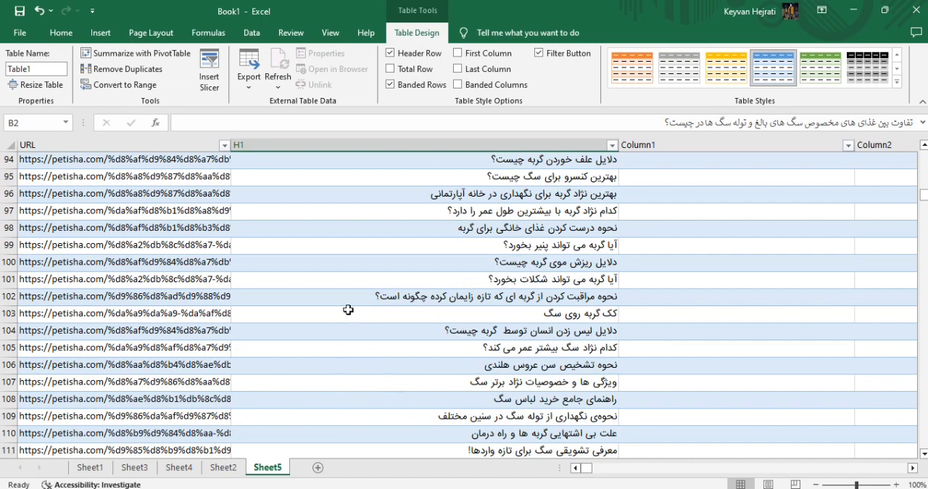
left_click(440, 264)
key("ctrl+shift+Up")
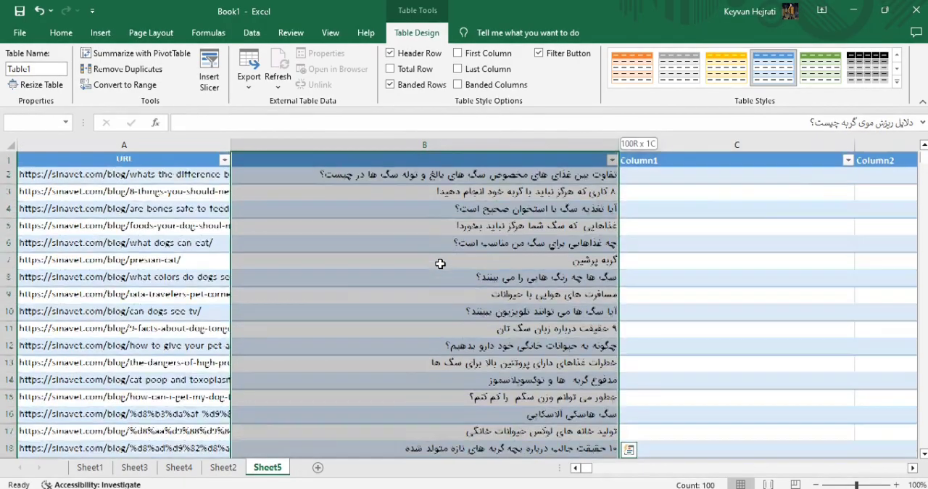
key("ctrl+c")
Switch to the ChatGPT 3.5 page in Chrome, check the end of its interrupted table and start a new chat.
key("alt+Tab")
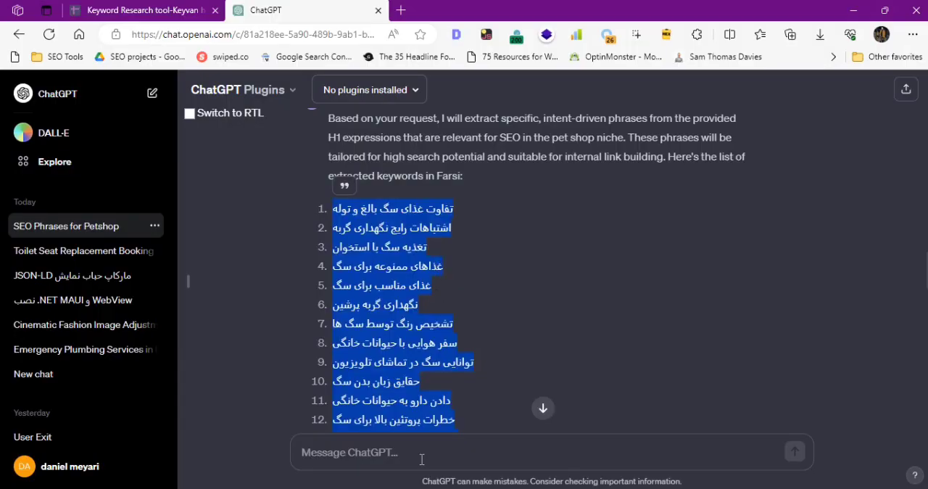
left_click(422, 458)
key("alt+Tab")
key("alt+Tab")
key("alt+Tab")
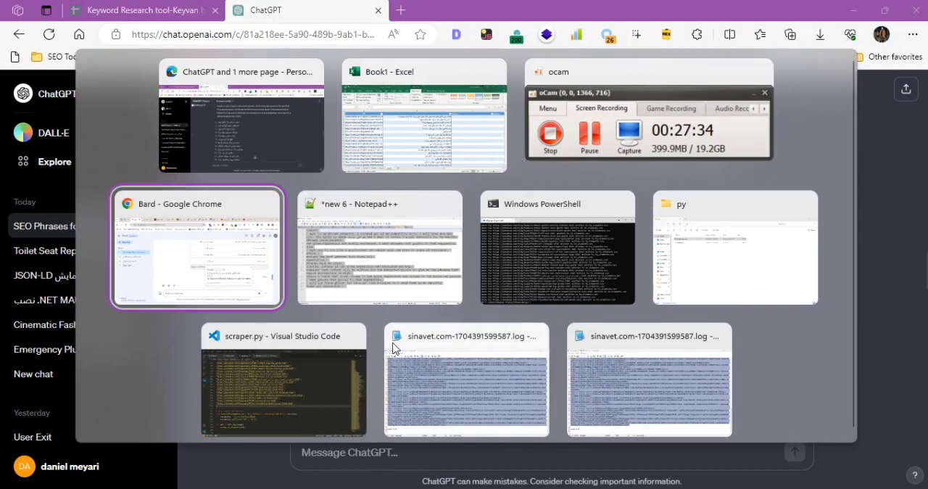
left_click(58, 13)
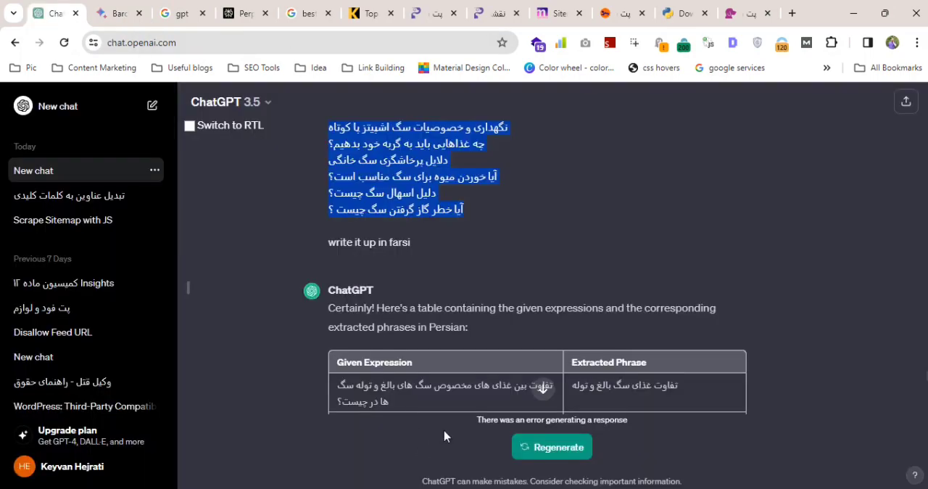
left_click(542, 393)
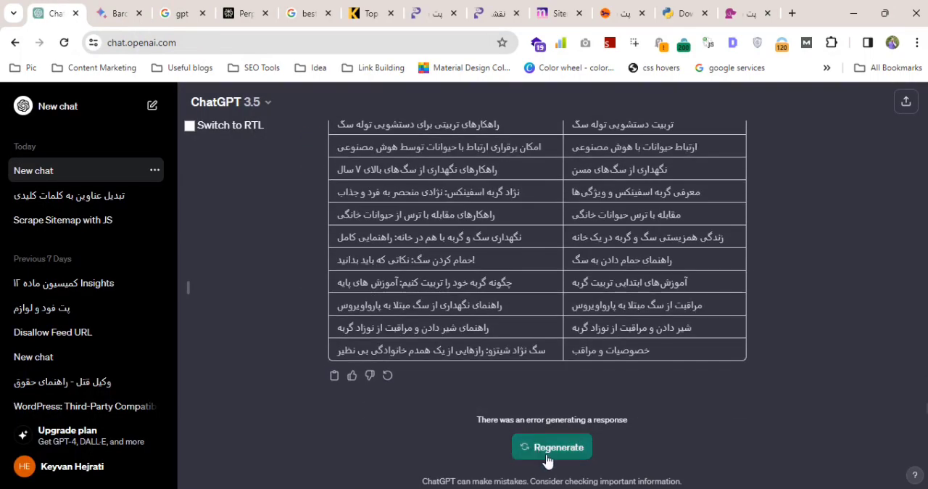
left_click(12, 115)
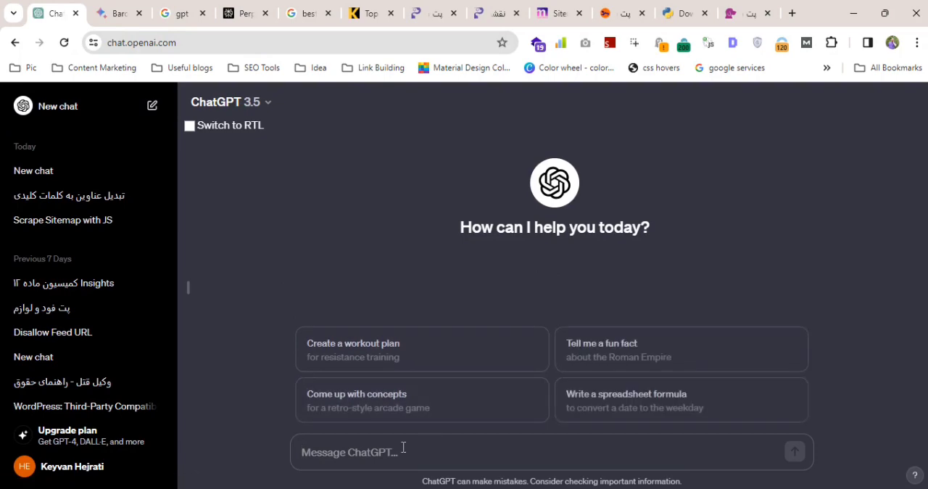
Begin the new chat's prompt with "i will give you sentences and i wnat you create a table thet contains 2 solumns".
type("i")
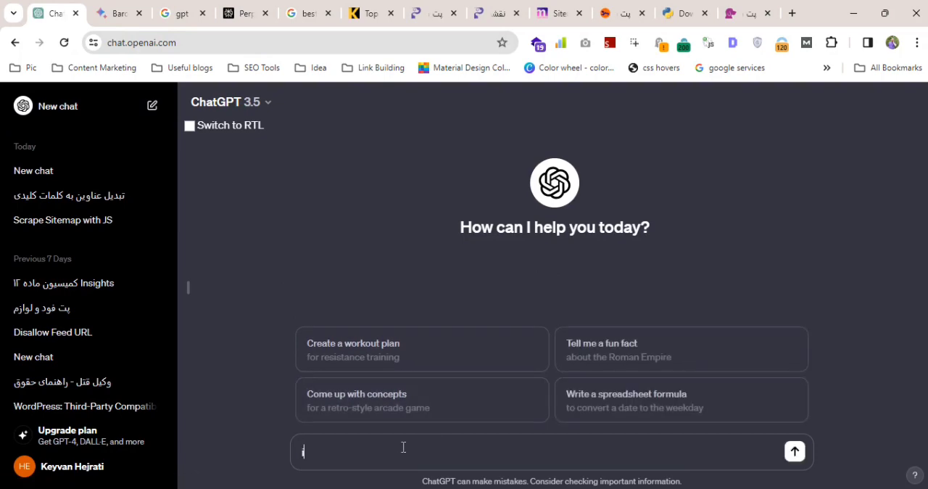
type(" will give you sentences a")
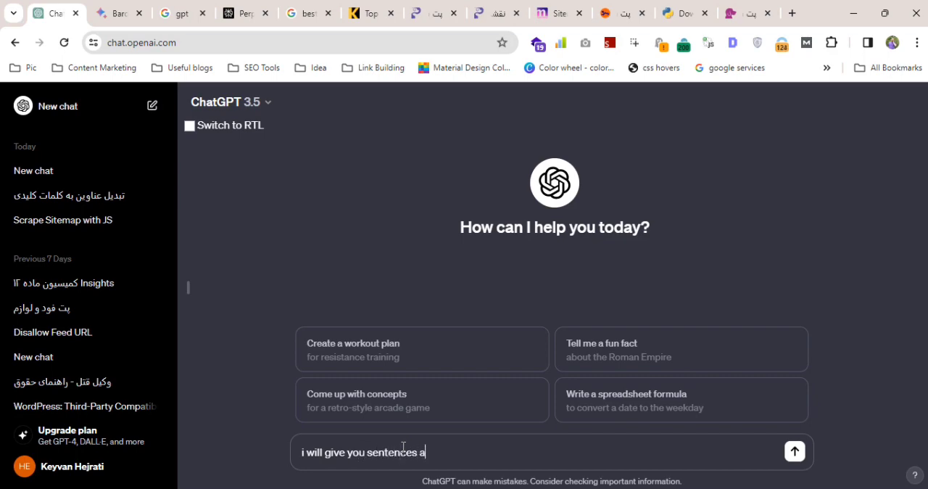
type("nd i wnat you")
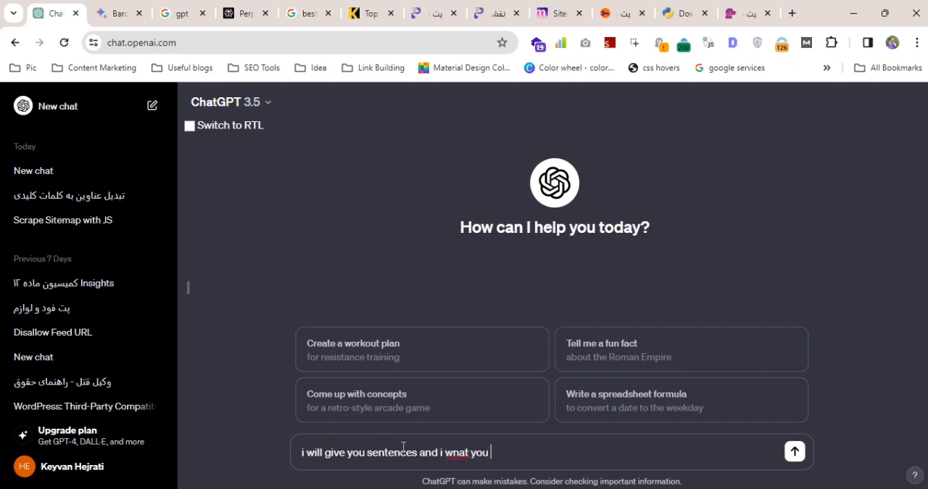
type(" create a table thet contains")
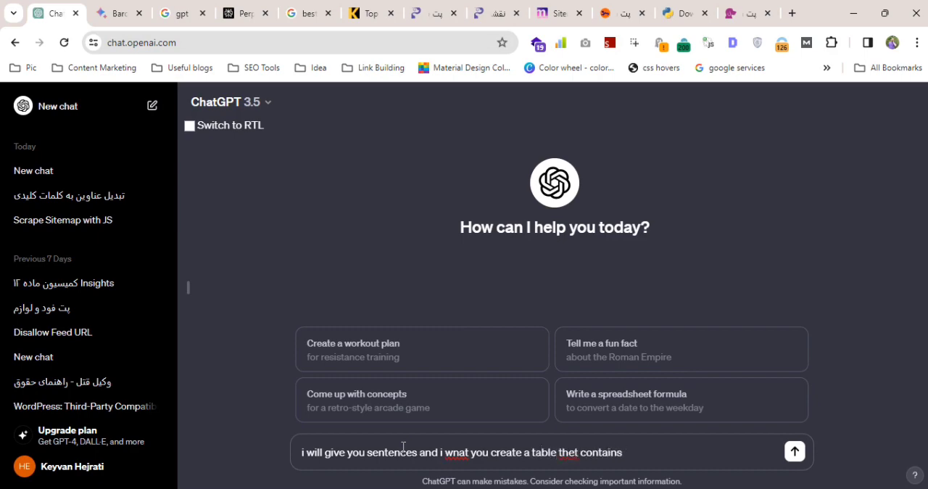
type(" 2 solumns")
Define the first table column on a new prompt line as "1st the given phrases".
key("shift+Return")
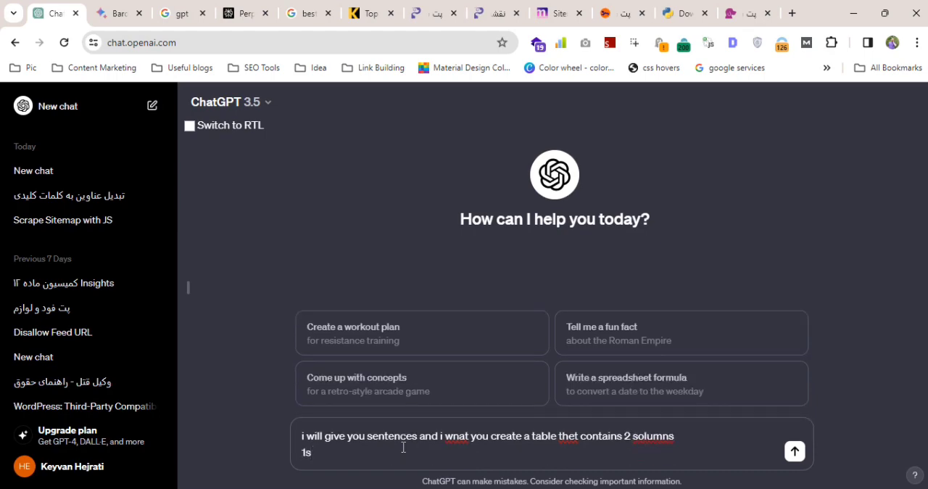
type("1st the given phrases")
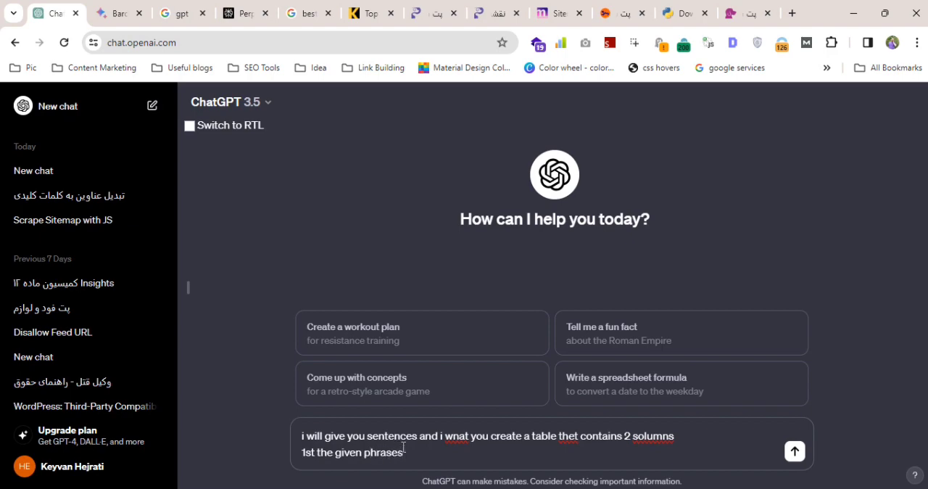
Define the second table column on its own line as "2nd column : the phrase that have same intent".
key("shift+Return")
type("ens")
key("BackSpace")
key("BackSpace")
key("BackSpace")
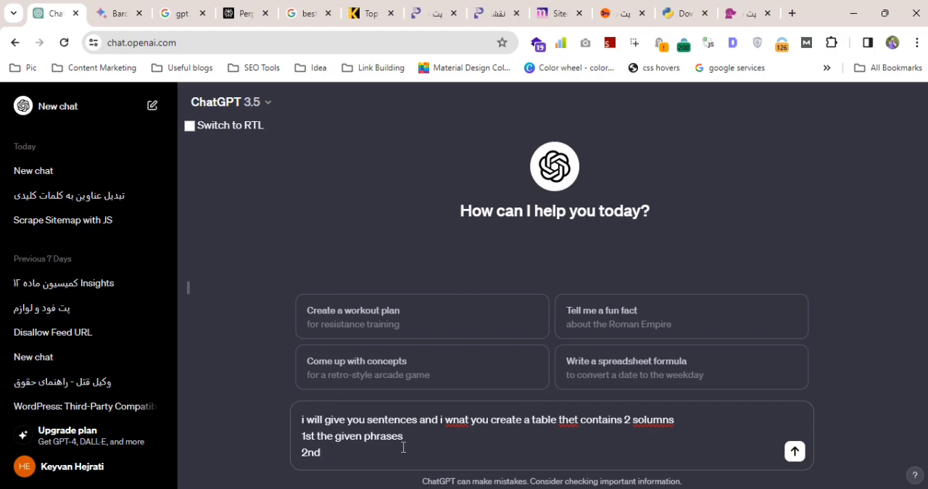
type("2nd the")
type("column ")
type(": the")
type(" phrase")
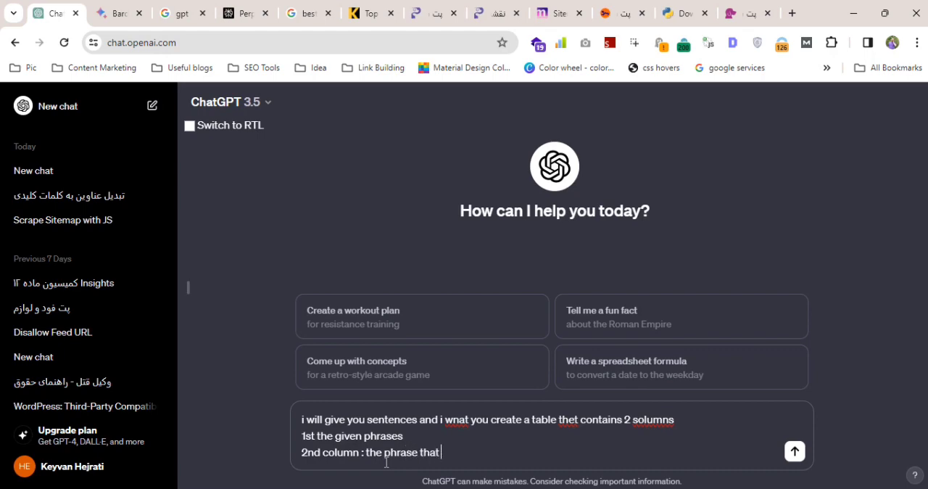
type(" that have same intent")
Paste the copied H1 list below a blank line in the prompt, send it and view the end of the response.
key("shift+Return")
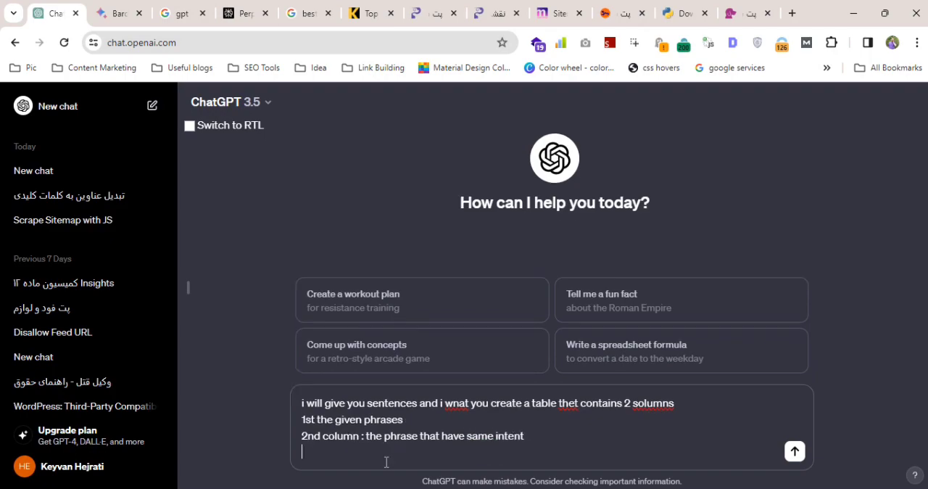
key("shift+Return")
key("ctrl+v")
key("Return")
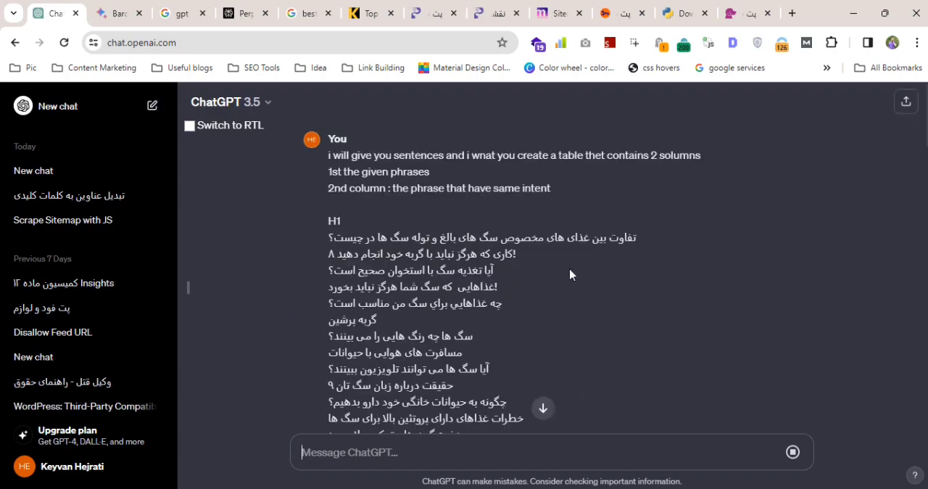
left_click(548, 406)
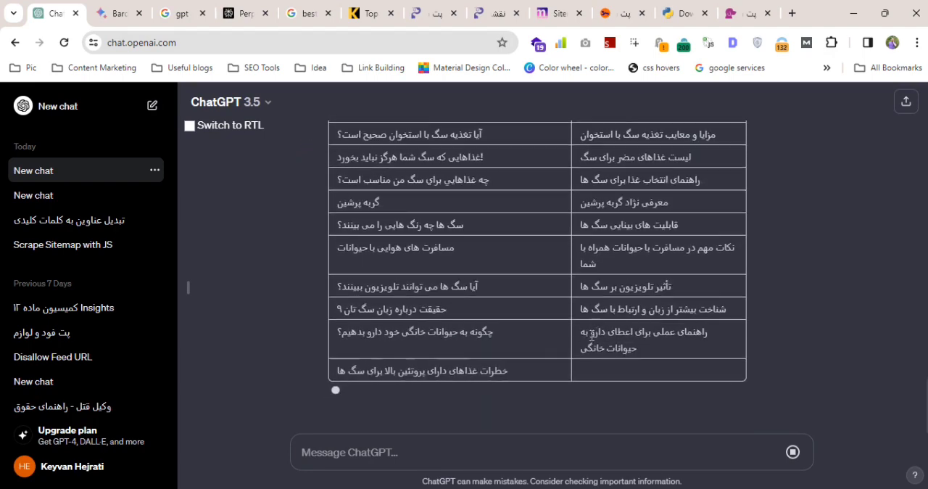
Switch to the Excel workbook and select the H1 headings from row 2 to row 75 on Sheet5.
key("alt+Tab")
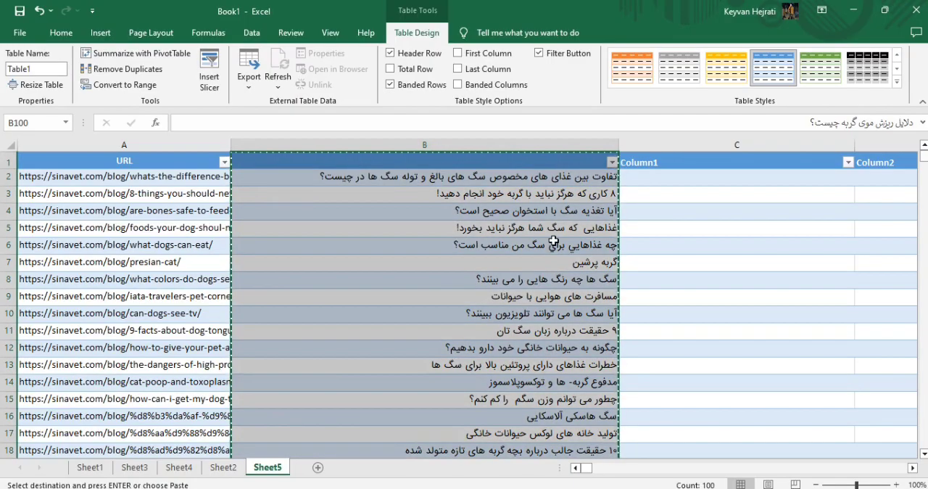
left_click(551, 177)
left_click_drag(551, 177, 510, 483)
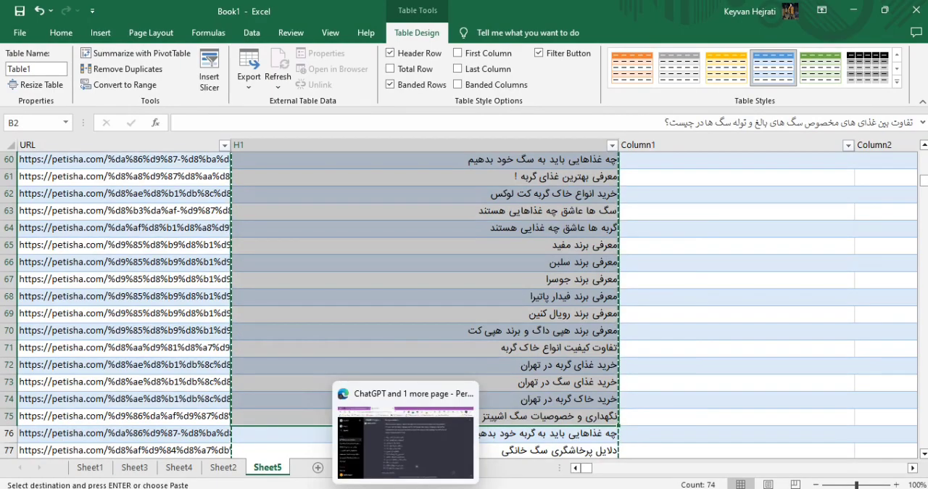
Switch to Notepad++, copy the whole "context" prompt from the new 6 file and go to the end of the new 7 file.
left_click(385, 488)
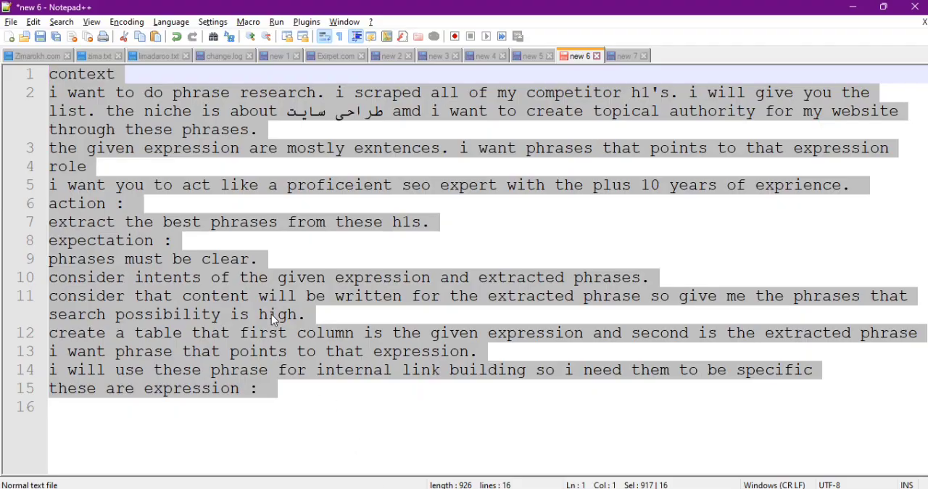
left_click(631, 56)
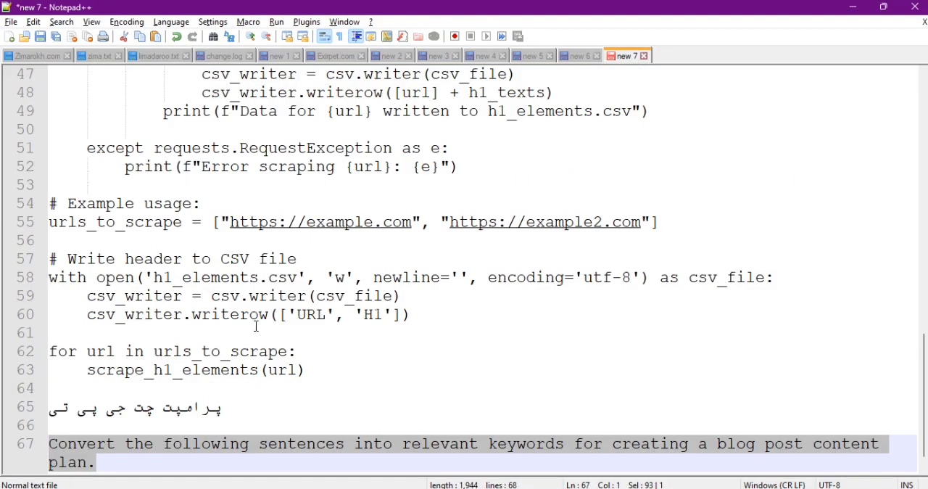
scroll(160, 437, "down", 1)
Add the heading "پرامپت دوم" below the existing "Convert the following sentences" prompt, with an empty line on either side.
left_click(152, 442)
key("Return")
key("Return")
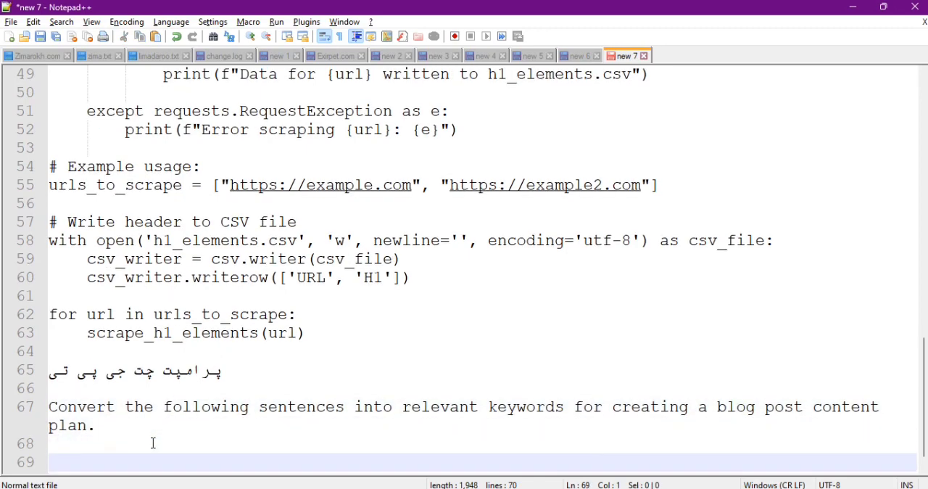
type("sv")
key("BackSpace")
key("BackSpace")
type("mvhl")
key("BackSpace")
key("BackSpace")
key("BackSpace")
key("BackSpace")
type("پ")
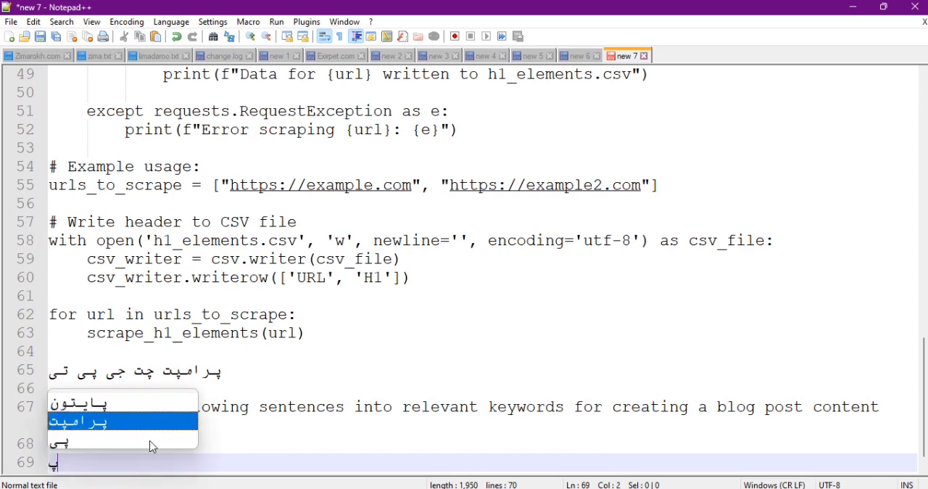
type("رامپت دوم ")
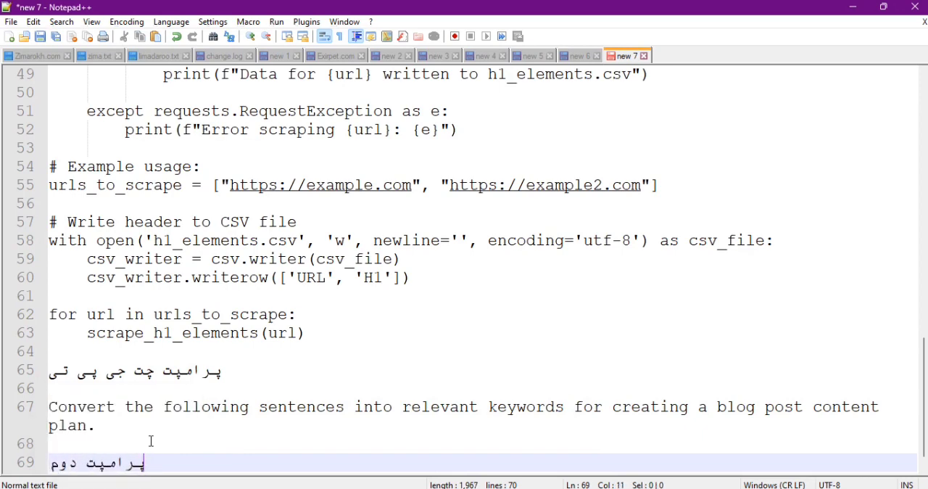
type("چت چ")
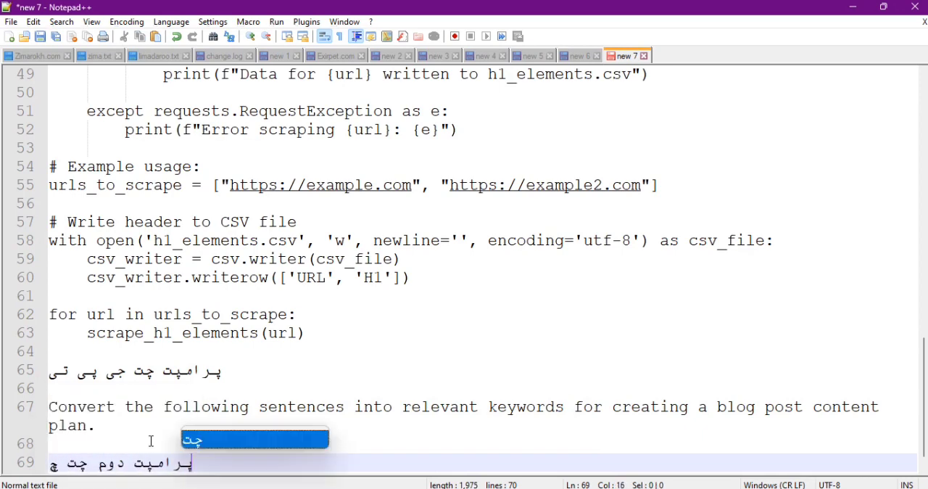
key("BackSpace")
key("BackSpace")
key("Return")
key("Return")
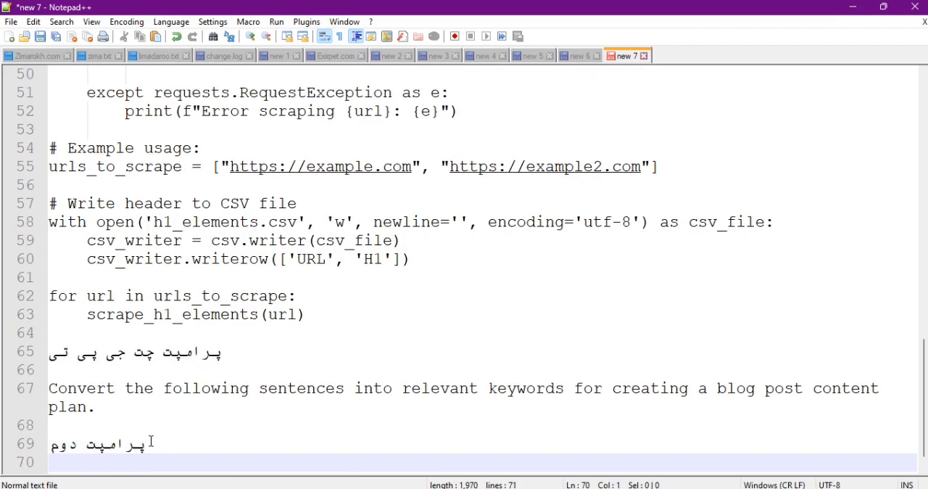
Paste the copied "context" prompt beneath the "پرامپت دوم" heading and check the pasted text.
key("ctrl+v")
scroll(315, 320, "up", 10)
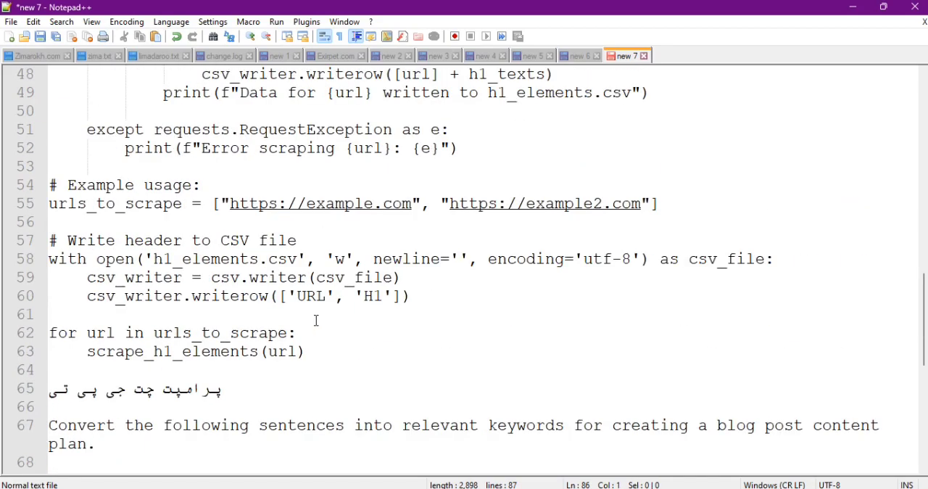
scroll(315, 320, "down", 9)
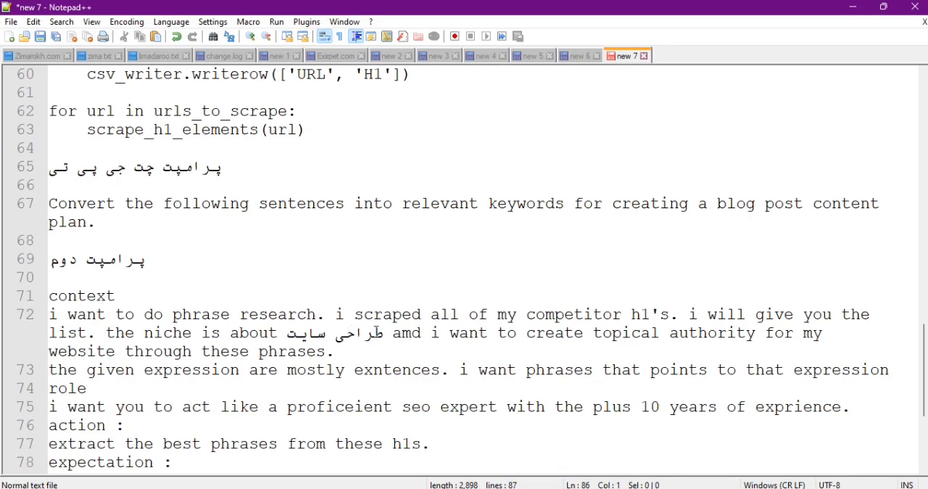
Replace the niche "طراحی سایت" in the pasted prompt with the placeholder "حوزه فعالیت".
left_click_drag(377, 332, 290, 342)
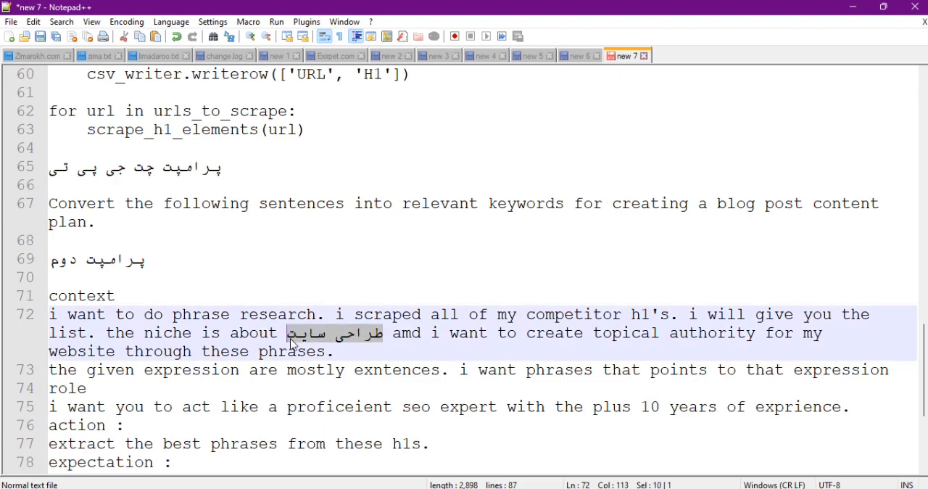
key("BackSpace")
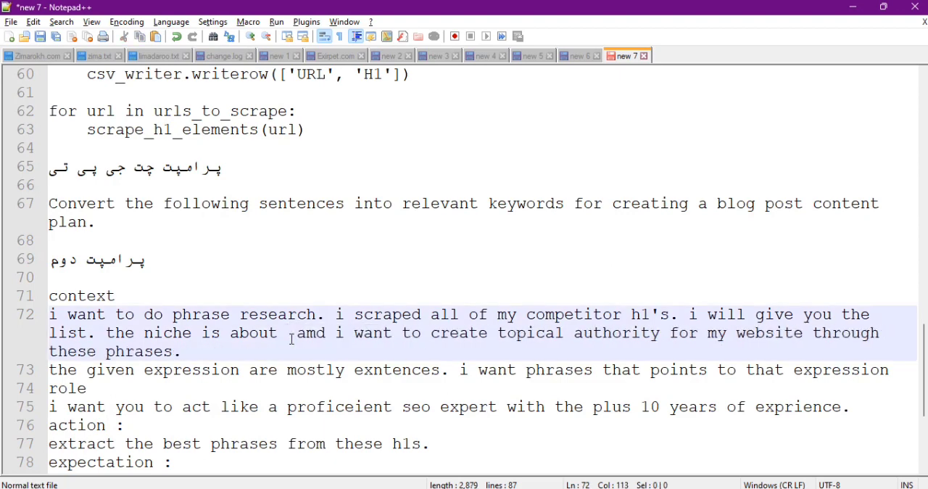
type("حوزه فعال")
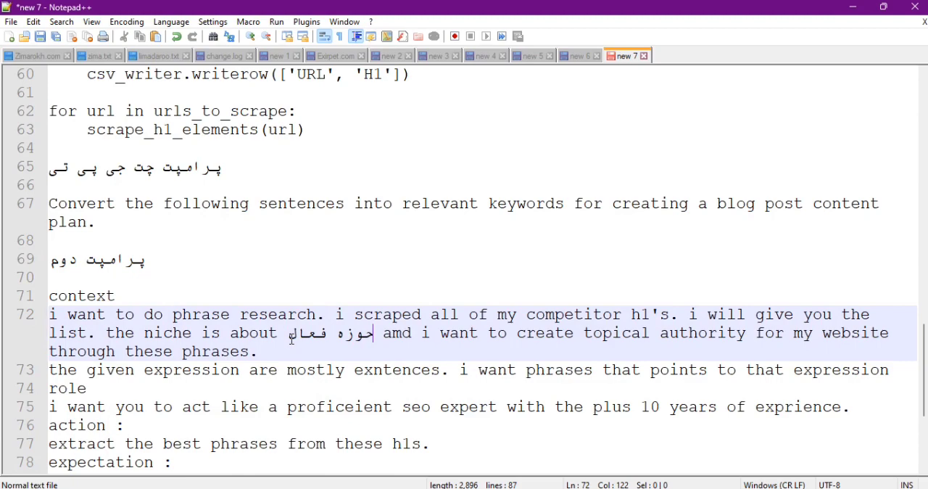
type("یت")
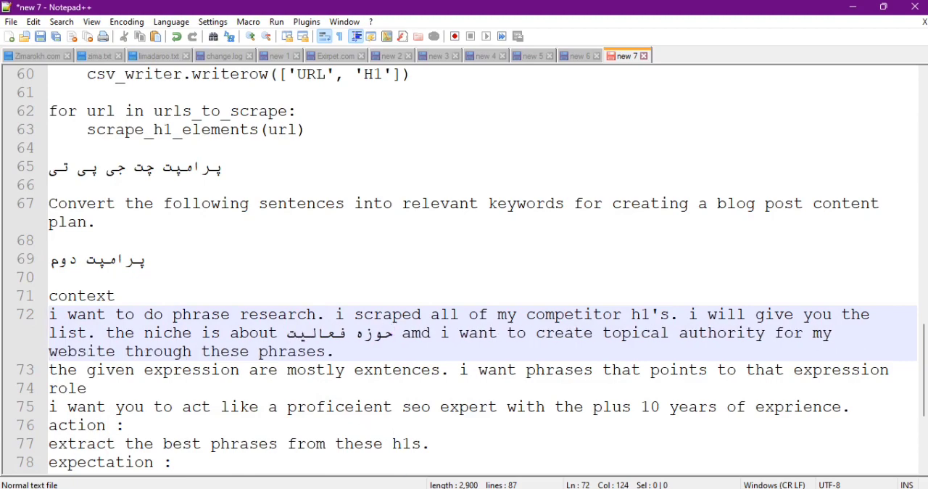
key("alt+Tab")
mouse_move(586, 487)
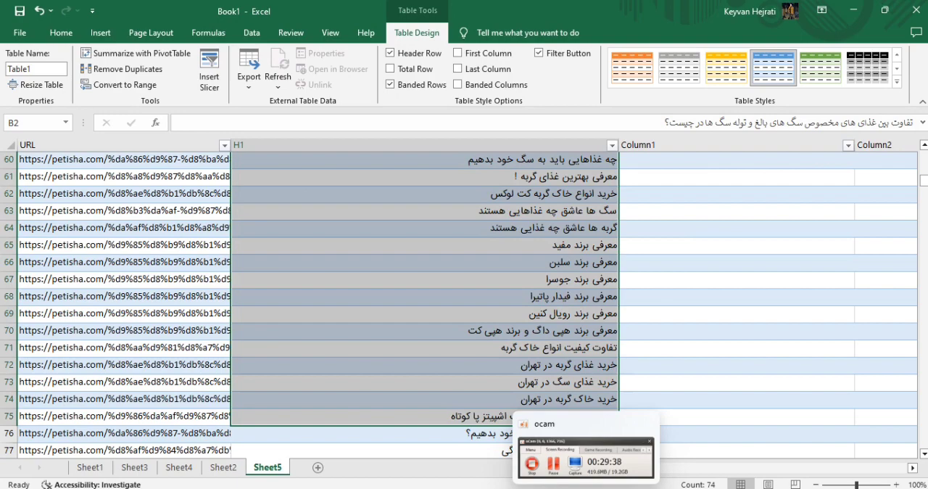
left_click(614, 333)
left_click(587, 488)
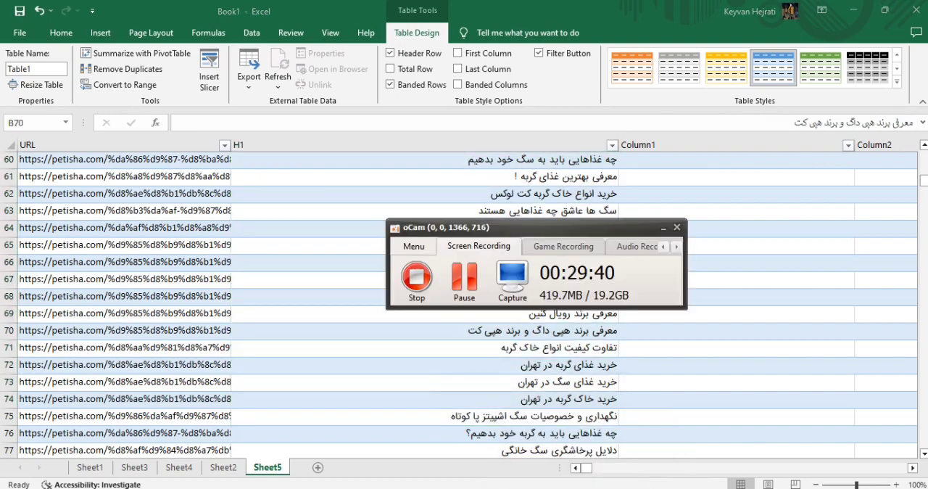